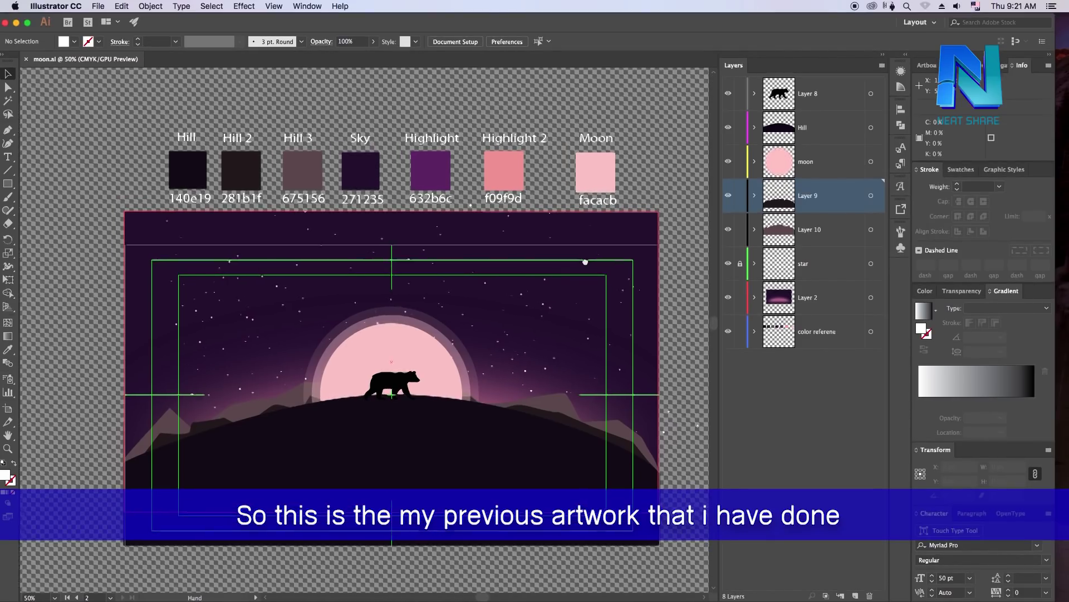
Pan and zoom around the finished moon artwork to inspect it
{"action": "left_click_drag", "start_coordinate": [641, 269], "coordinate": [667, 301]}
{"action": "key", "text": "ctrl+plus"}
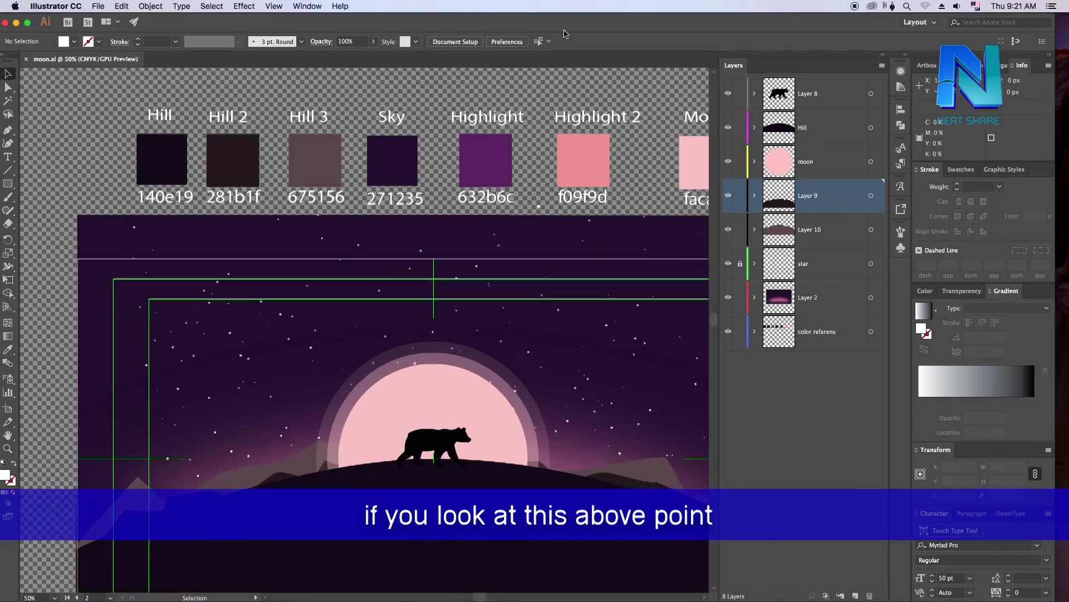
{"action": "key", "text": "ctrl+minus"}
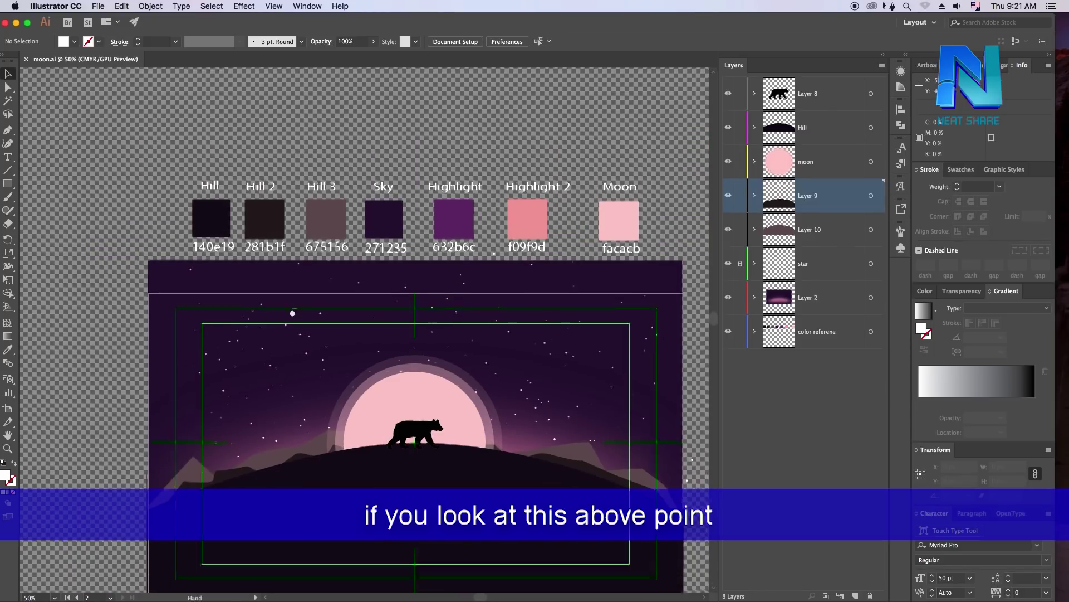
{"action": "scroll", "coordinate": [291, 311], "scroll_direction": "up", "scroll_amount": 3}
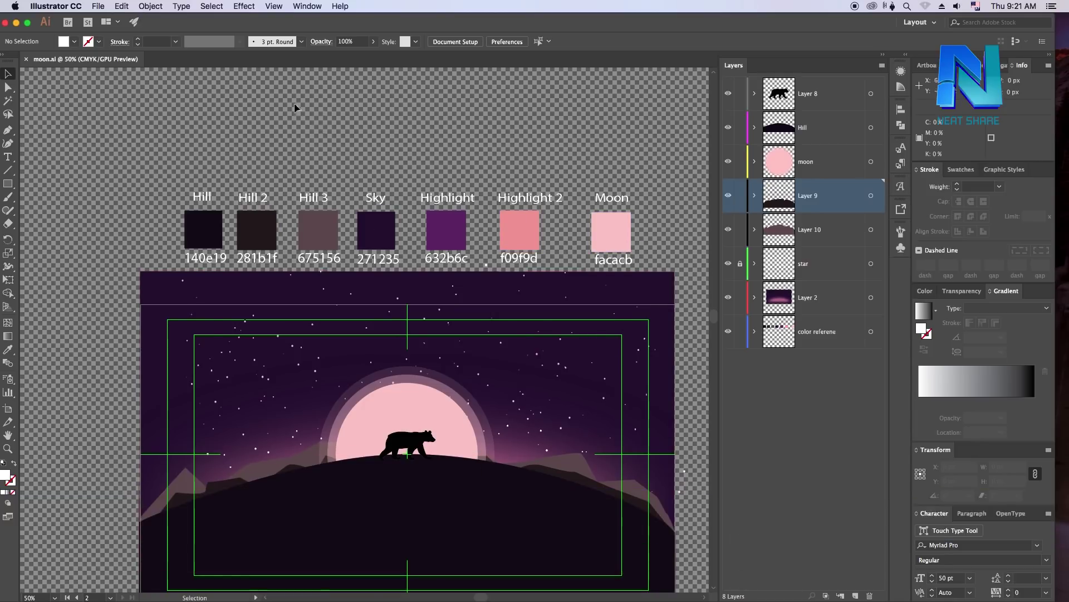
Create a new 1920×1080 px HDV 1080 document in CMYK Color mode
{"action": "left_click", "coordinate": [98, 7]}
{"action": "left_click", "coordinate": [112, 19]}
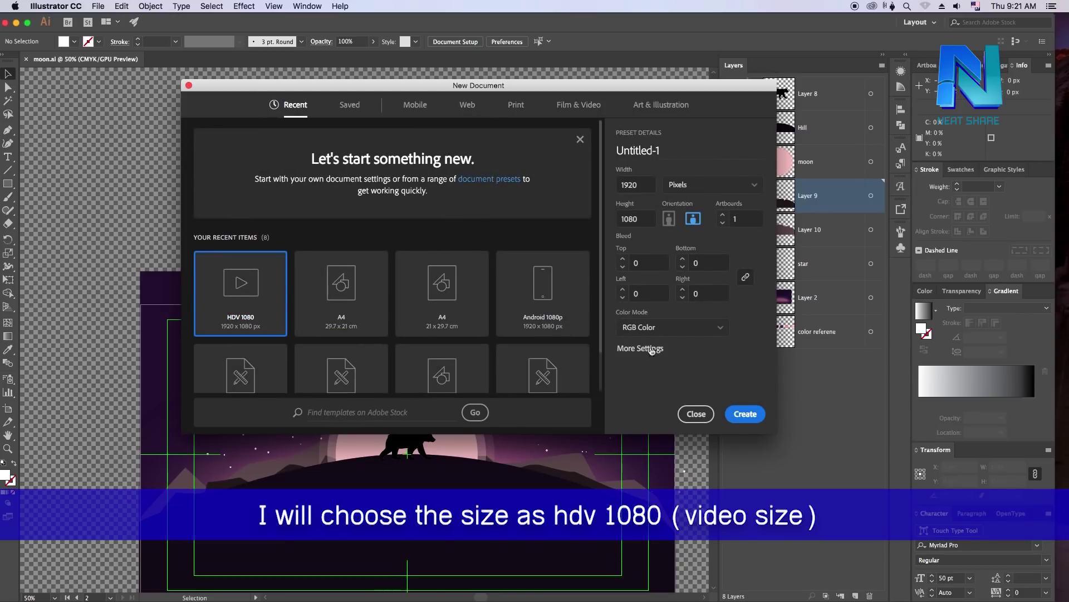
{"action": "left_click", "coordinate": [684, 335]}
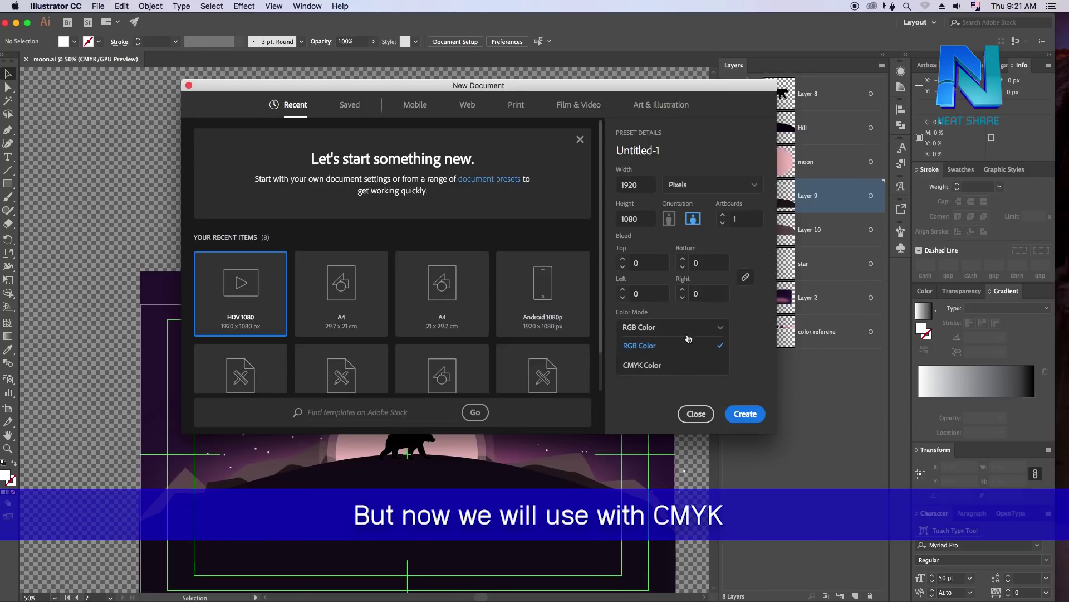
{"action": "left_click", "coordinate": [664, 369]}
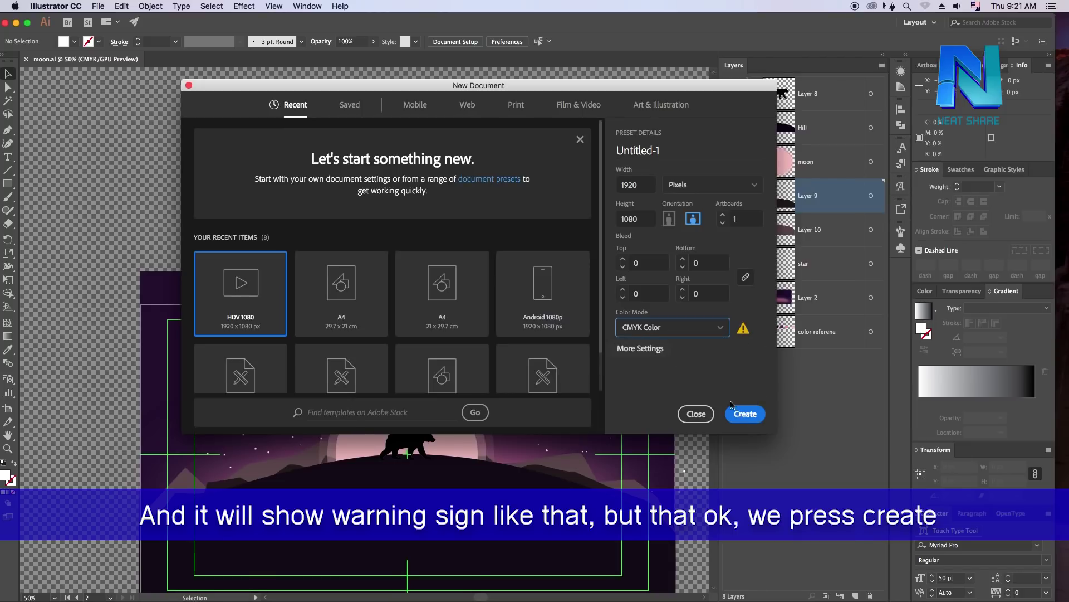
{"action": "left_click", "coordinate": [745, 415]}
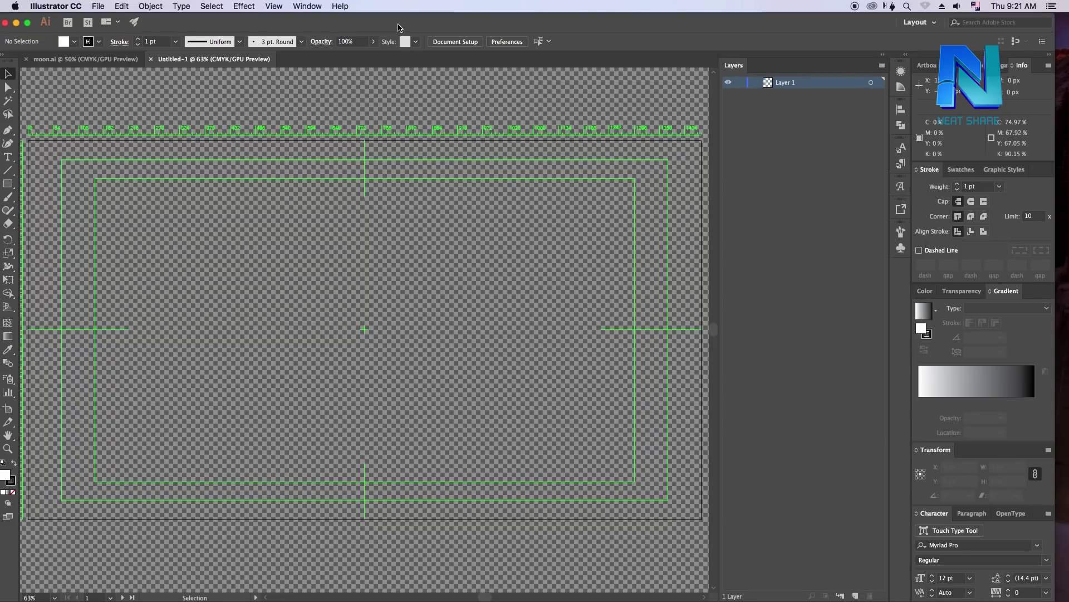
{"action": "key", "text": "ctrl+minus"}
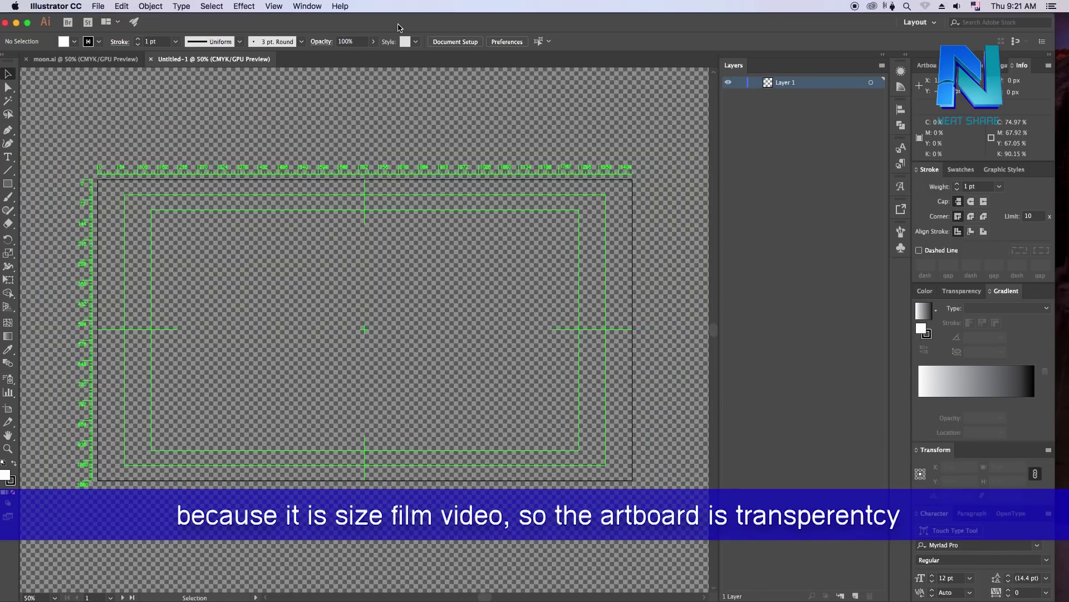
{"action": "scroll", "coordinate": [492, 311], "scroll_direction": "left", "scroll_amount": 2}
{"action": "scroll", "coordinate": [493, 311], "scroll_direction": "down", "scroll_amount": 1}
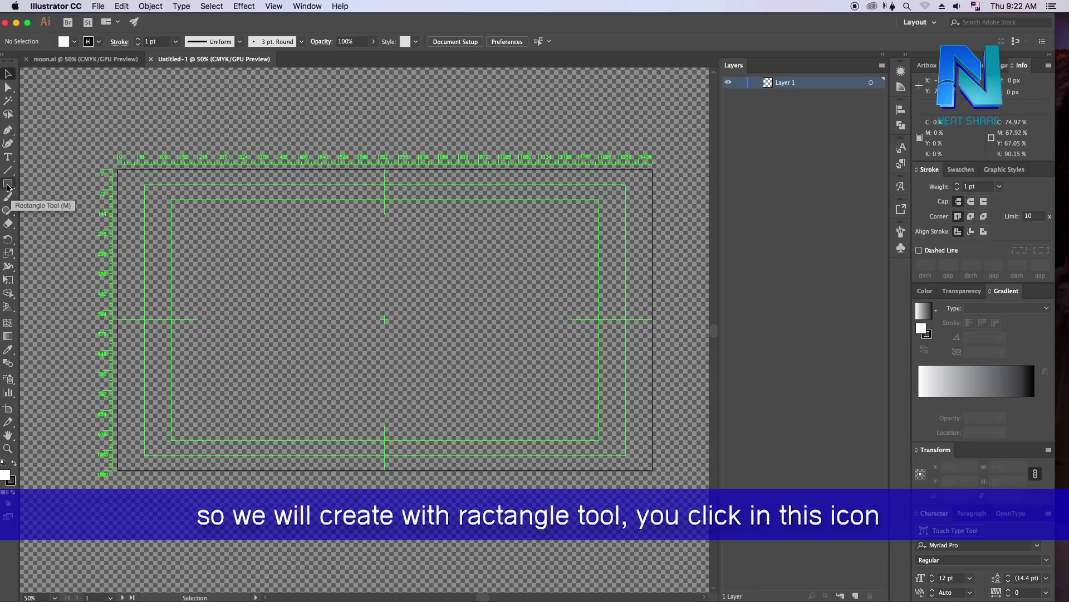
Draw a white rectangle by entering Width 1920 px and Height 1080 px in the Rectangle dialog
{"action": "left_click", "coordinate": [8, 187]}
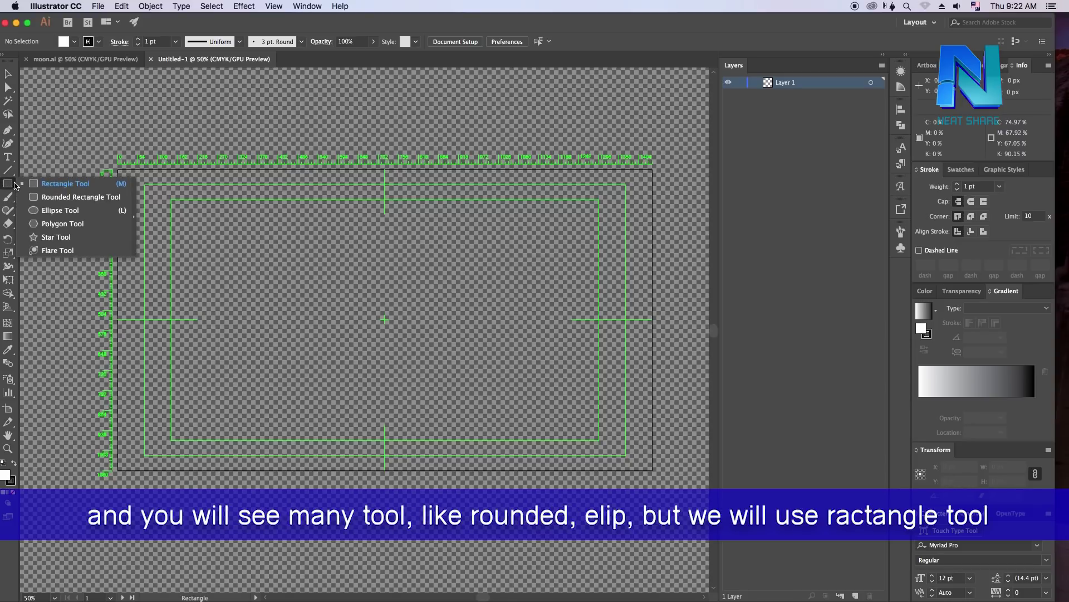
{"action": "left_click", "coordinate": [44, 184]}
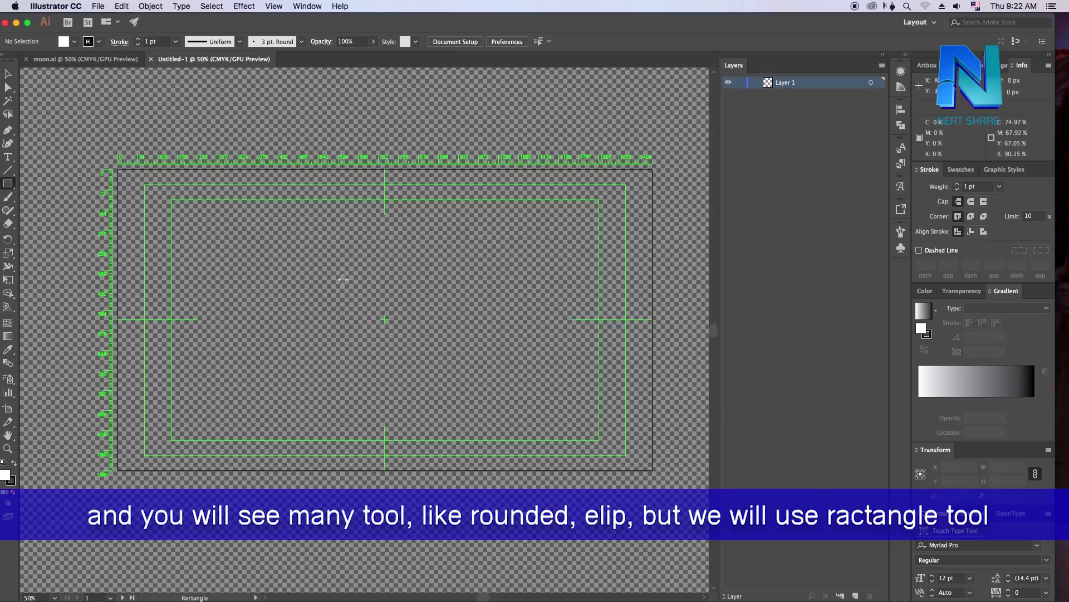
{"action": "left_click", "coordinate": [324, 265]}
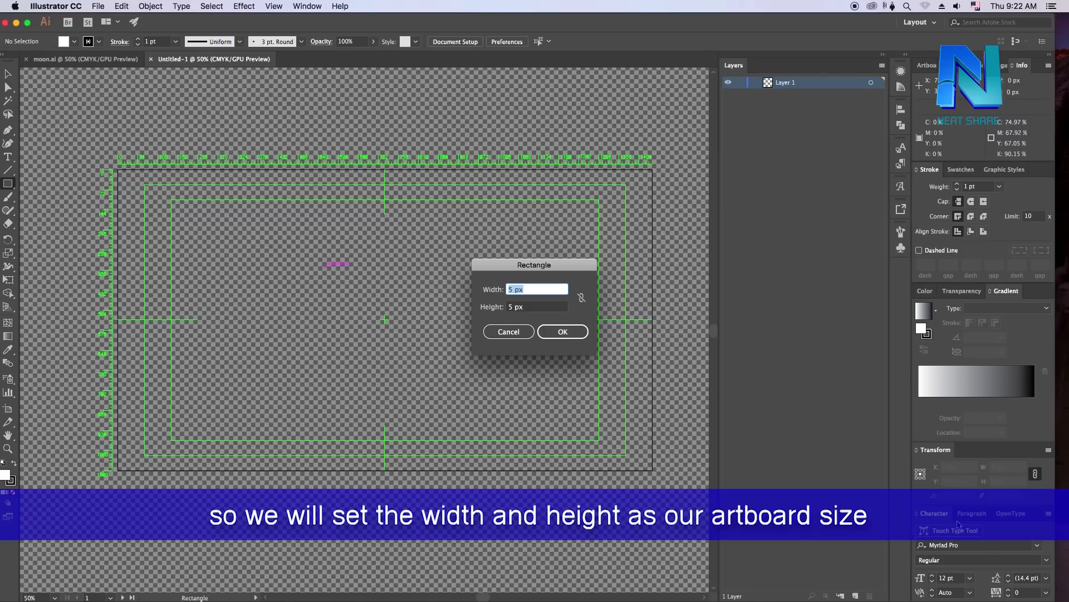
{"action": "type", "text": "19"}
{"action": "type", "text": "20"}
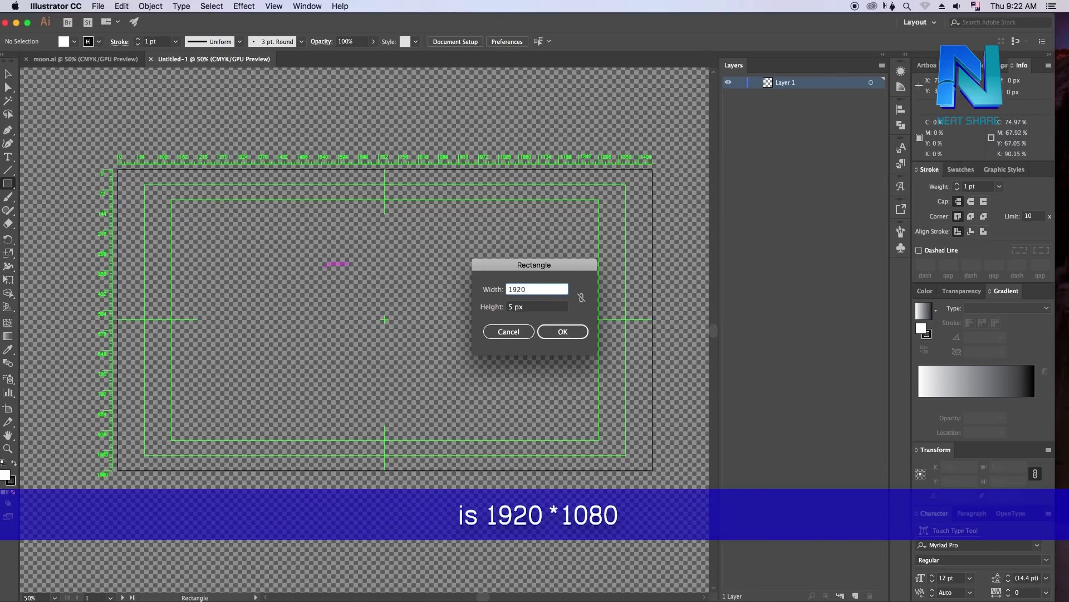
{"action": "key", "text": "Tab"}
{"action": "type", "text": "10"}
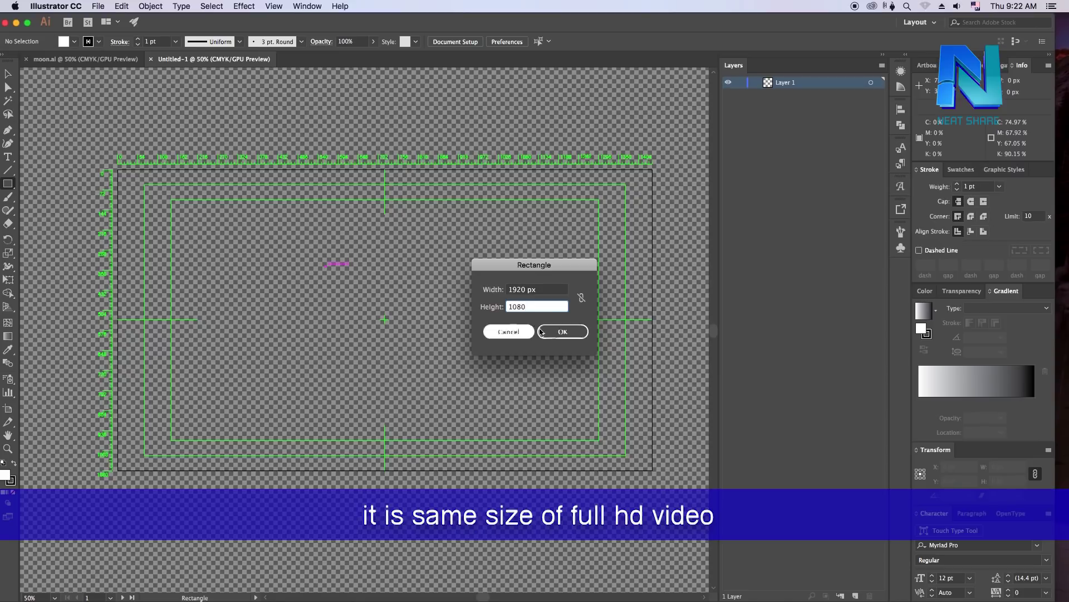
{"action": "left_click", "coordinate": [574, 339]}
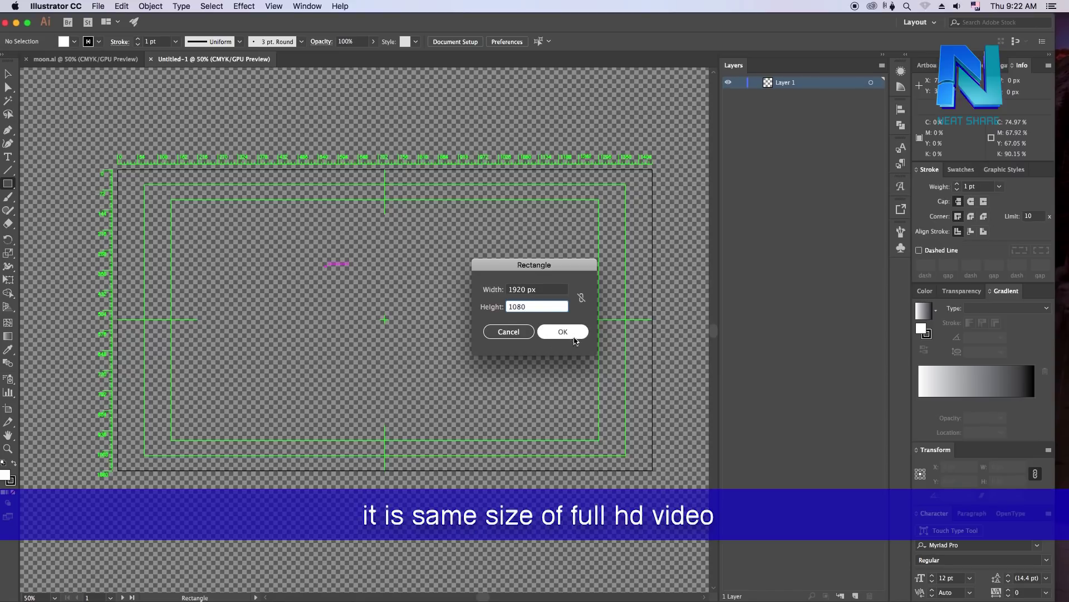
{"action": "left_click", "coordinate": [573, 337]}
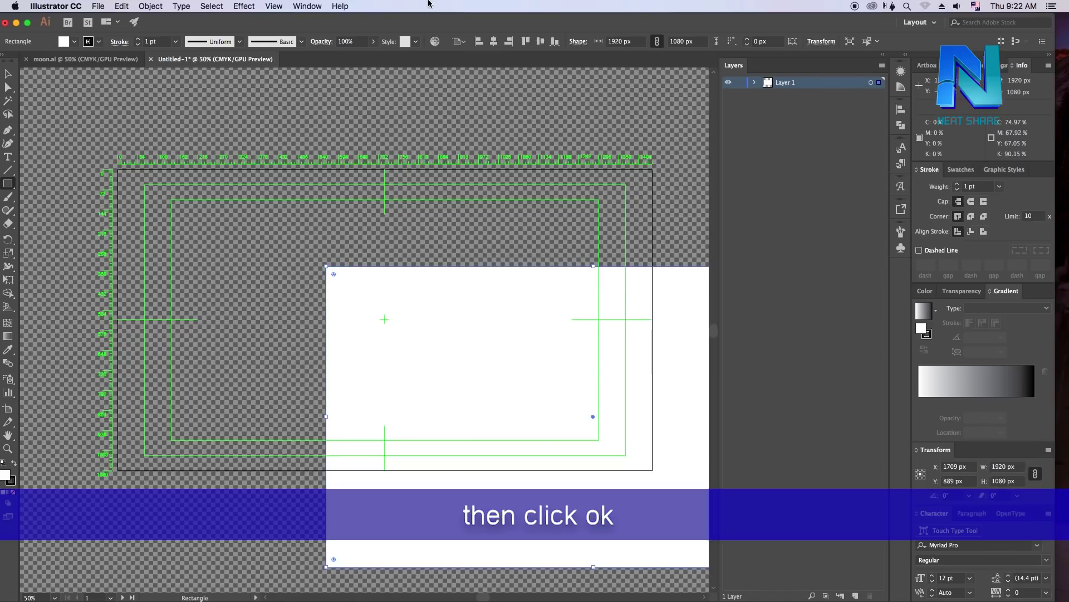
Select the white rectangle and set alignment relative to the artboard
{"action": "key", "text": "ctrl+minus"}
{"action": "key", "text": "v"}
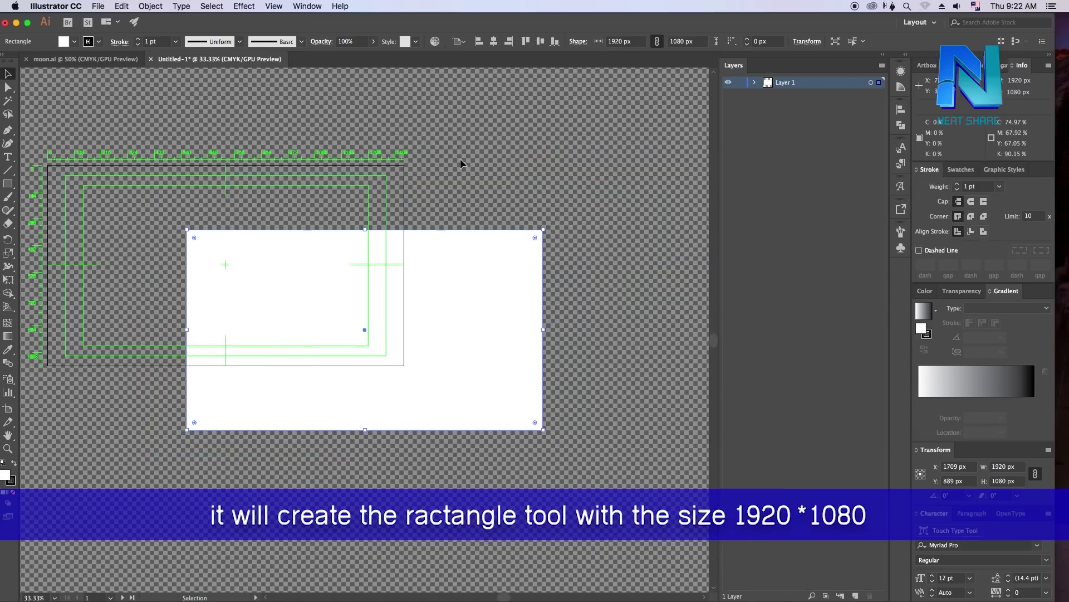
{"action": "left_click", "coordinate": [460, 160]}
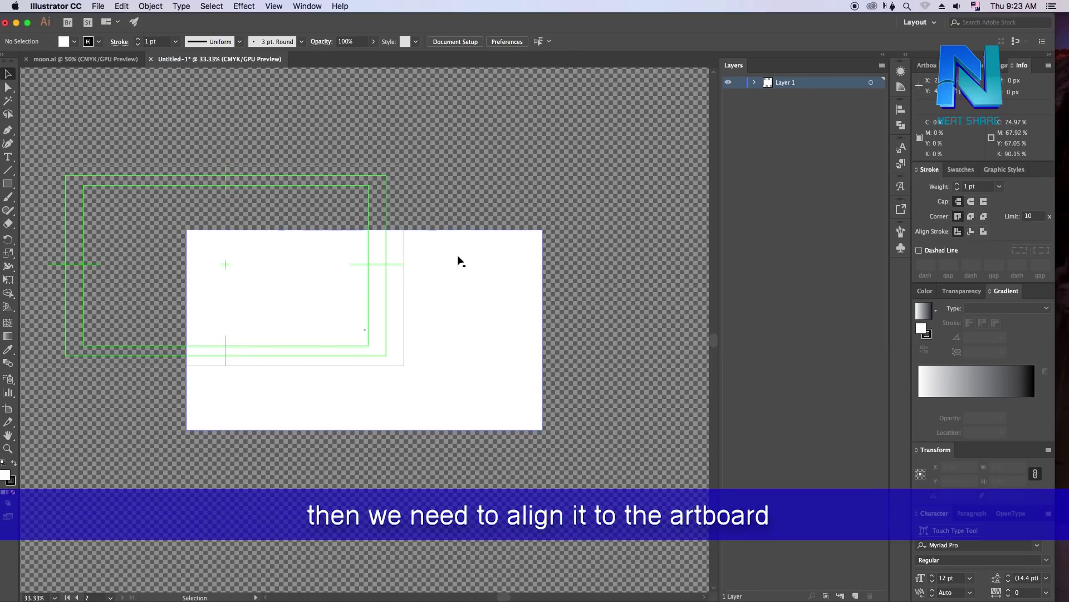
{"action": "left_click", "coordinate": [483, 265]}
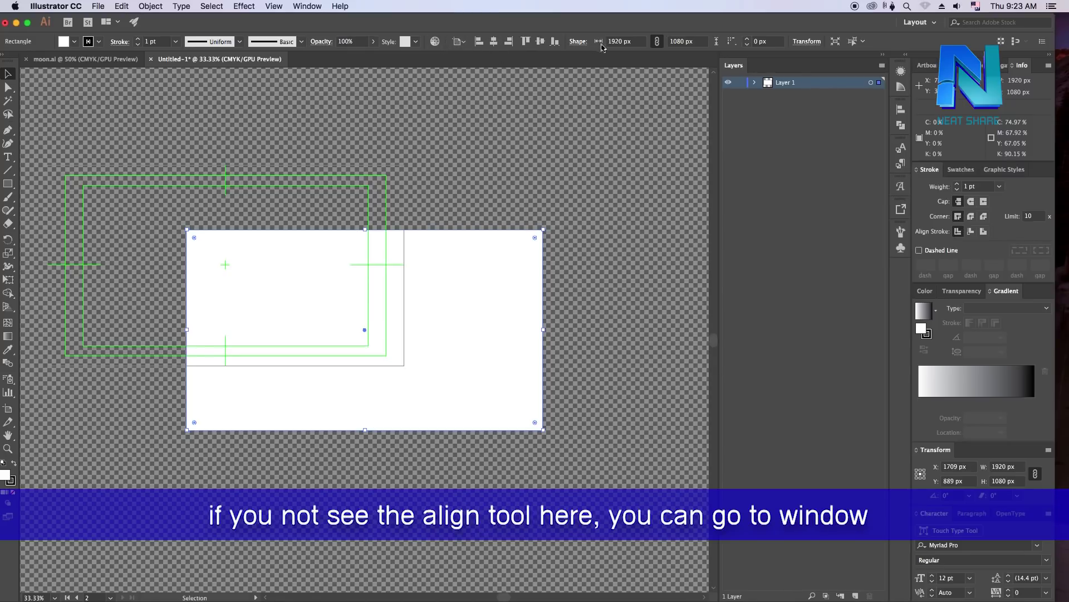
{"action": "left_click", "coordinate": [308, 6]}
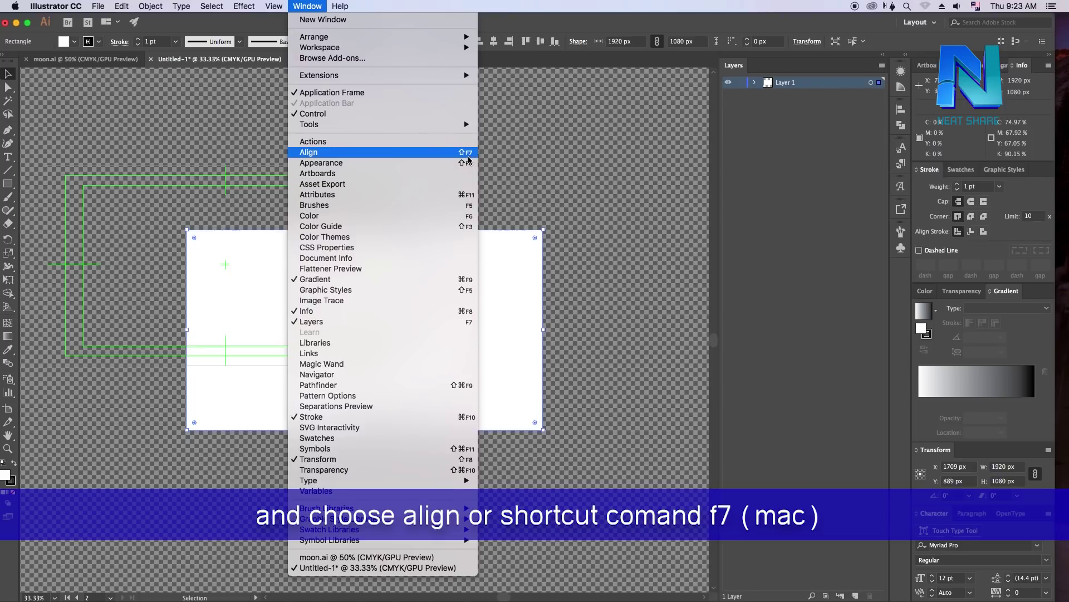
{"action": "left_click", "coordinate": [543, 63]}
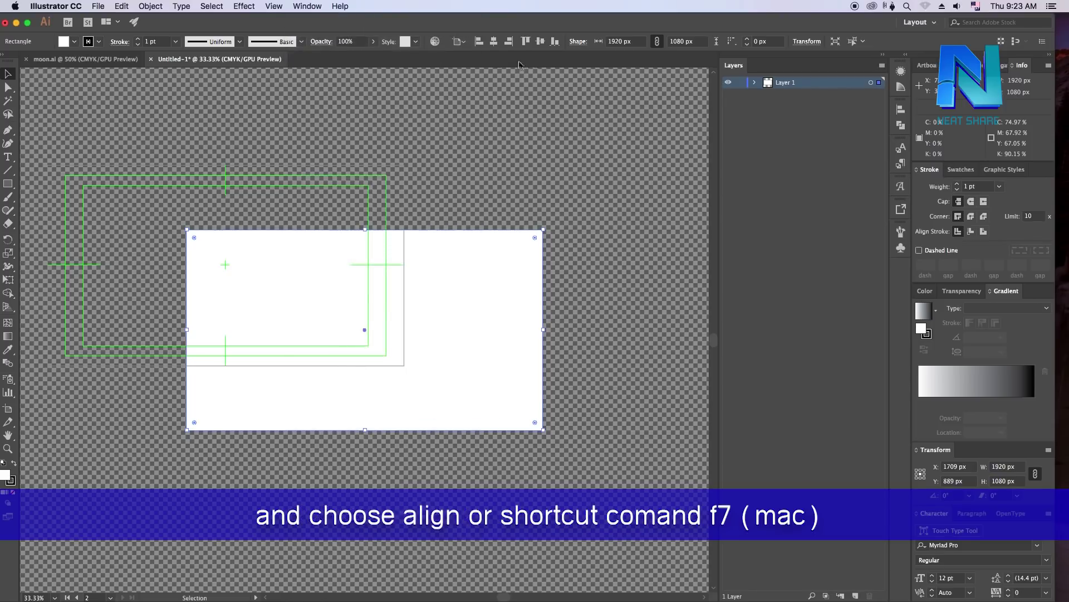
{"action": "left_click", "coordinate": [463, 49]}
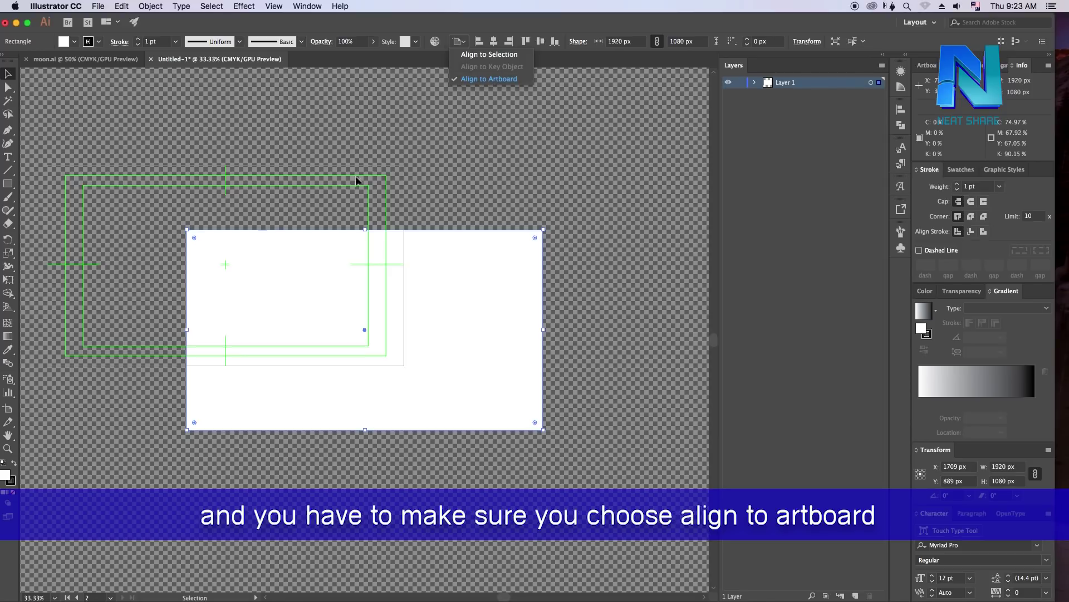
{"action": "left_click", "coordinate": [568, 69]}
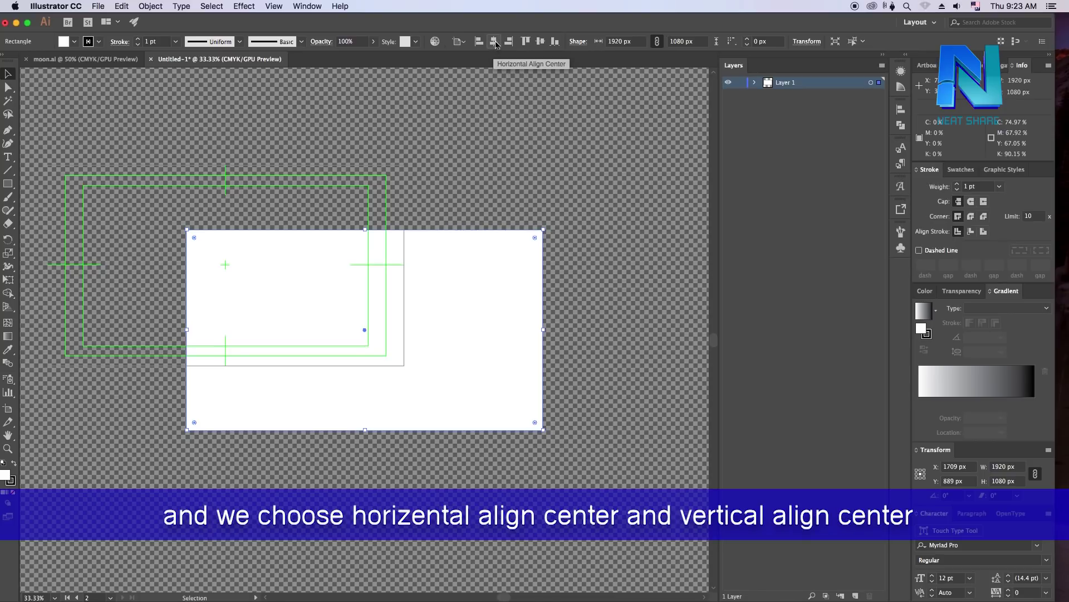
Centre the rectangle horizontally and vertically on the artboard, then deselect it
{"action": "left_click", "coordinate": [494, 42]}
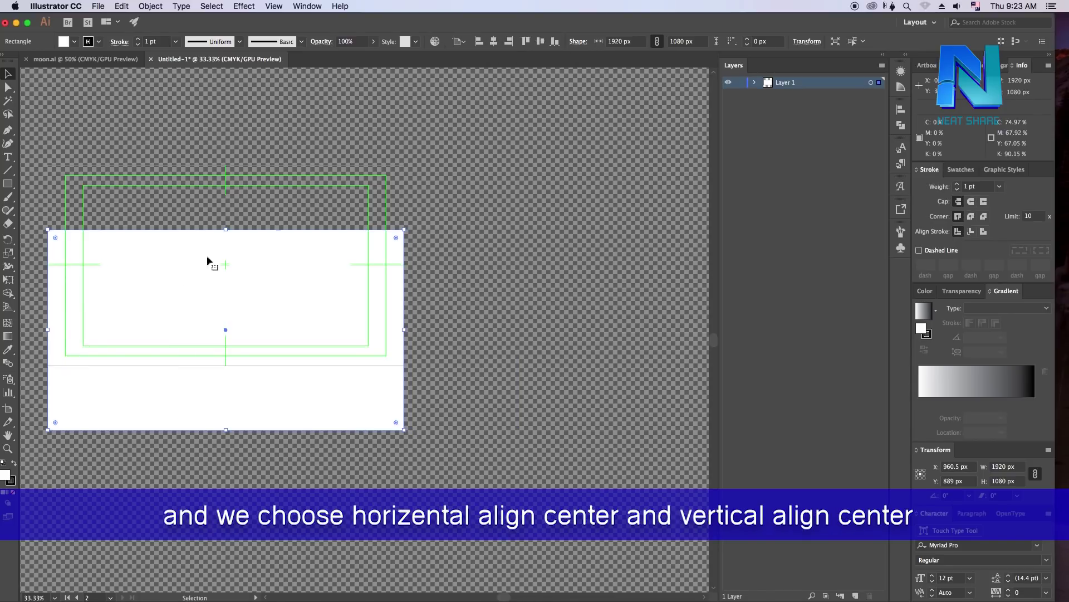
{"action": "left_click", "coordinate": [540, 42]}
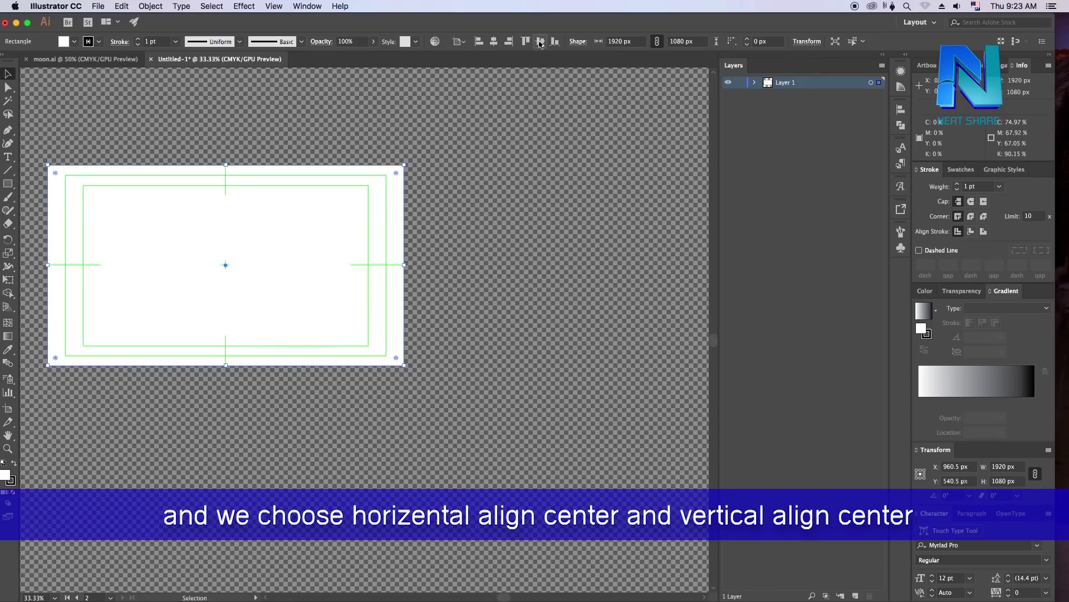
{"action": "left_click", "coordinate": [513, 139]}
{"action": "key", "text": "ctrl+plus"}
{"action": "key", "text": "ctrl+minus"}
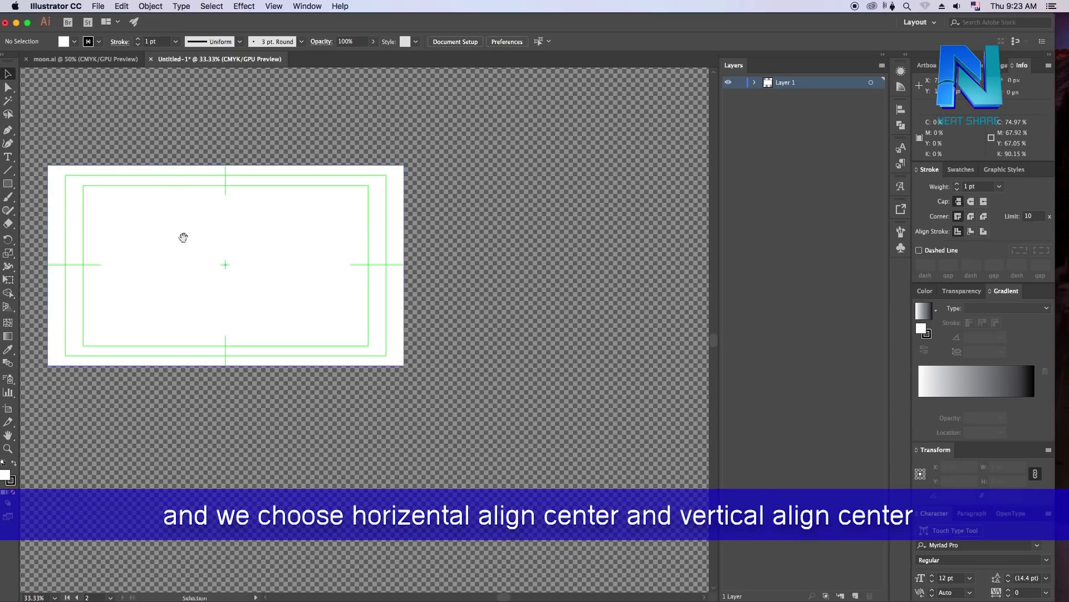
{"action": "left_click_drag", "start_coordinate": [184, 237], "coordinate": [320, 306]}
{"action": "key", "text": "ctrl+plus"}
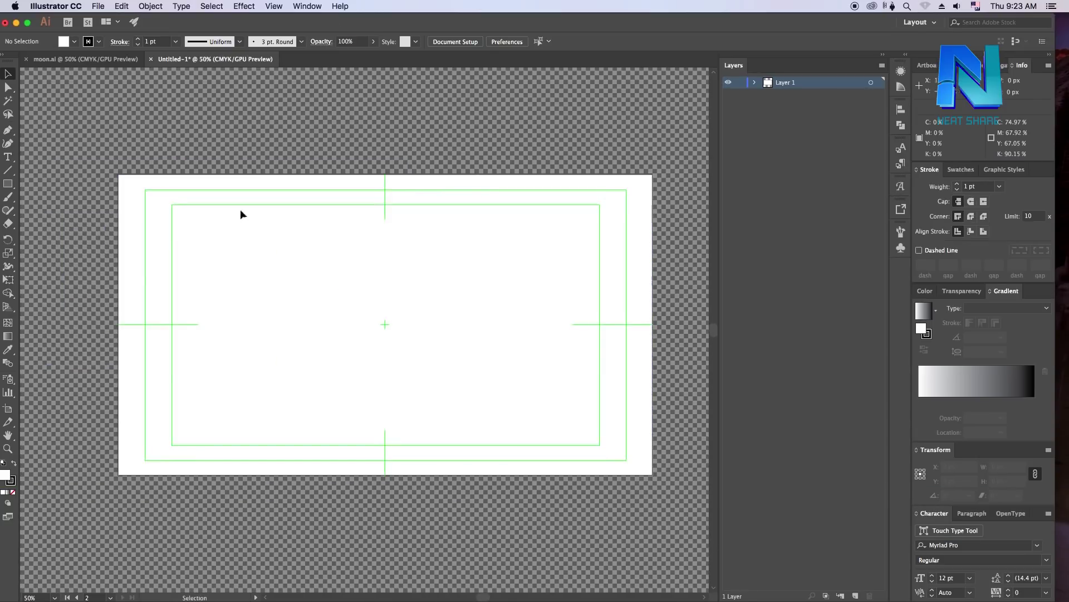
Copy the colour reference swatch row in moon.ai and return to Untitled-1
{"action": "scroll", "coordinate": [241, 215], "scroll_direction": "down", "scroll_amount": 1}
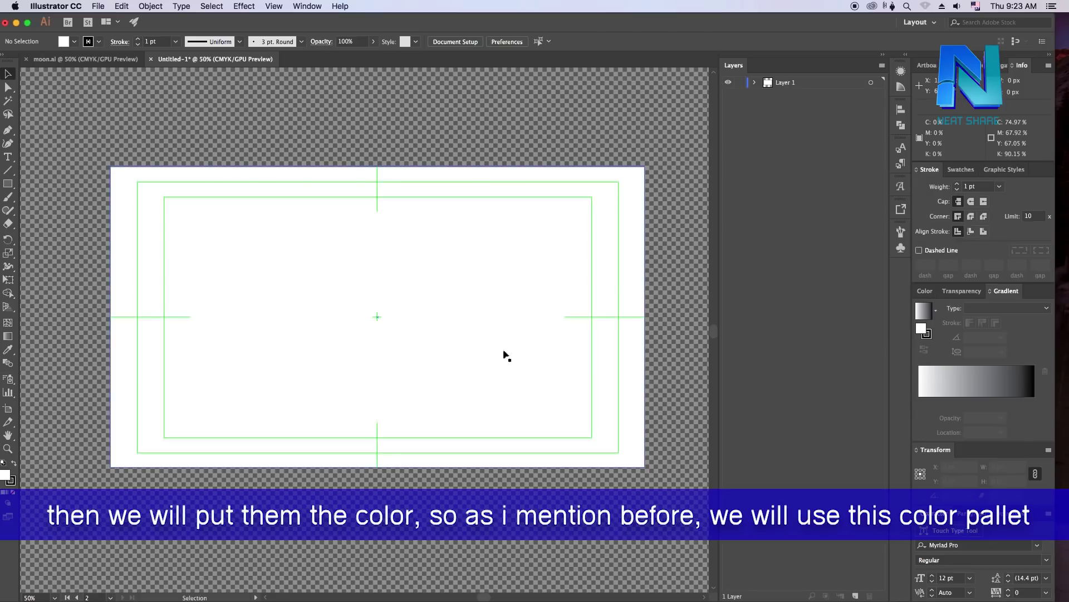
{"action": "left_click", "coordinate": [103, 59]}
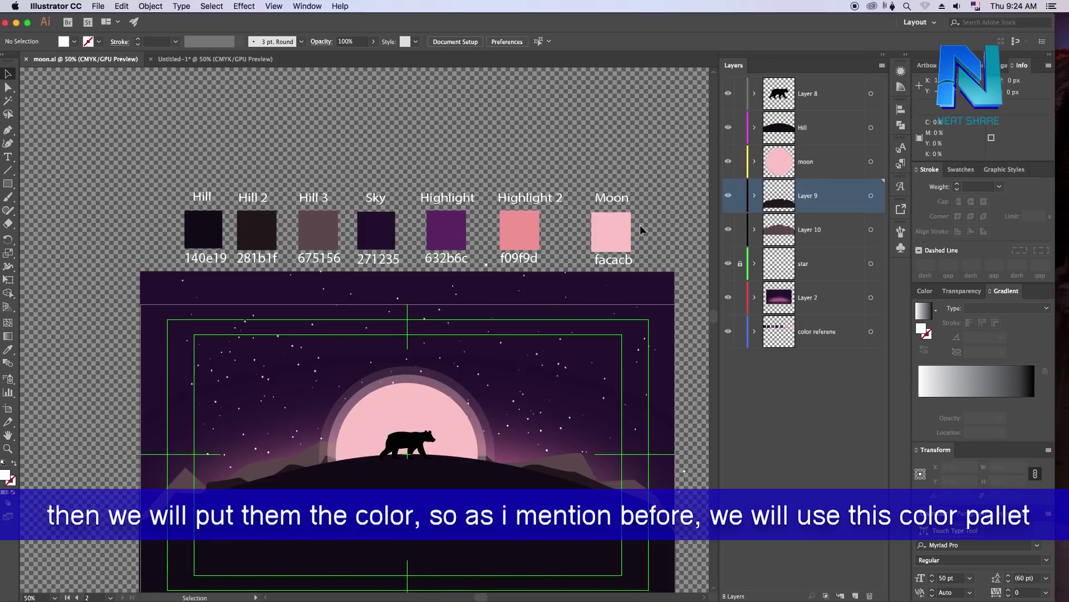
{"action": "left_click", "coordinate": [877, 333]}
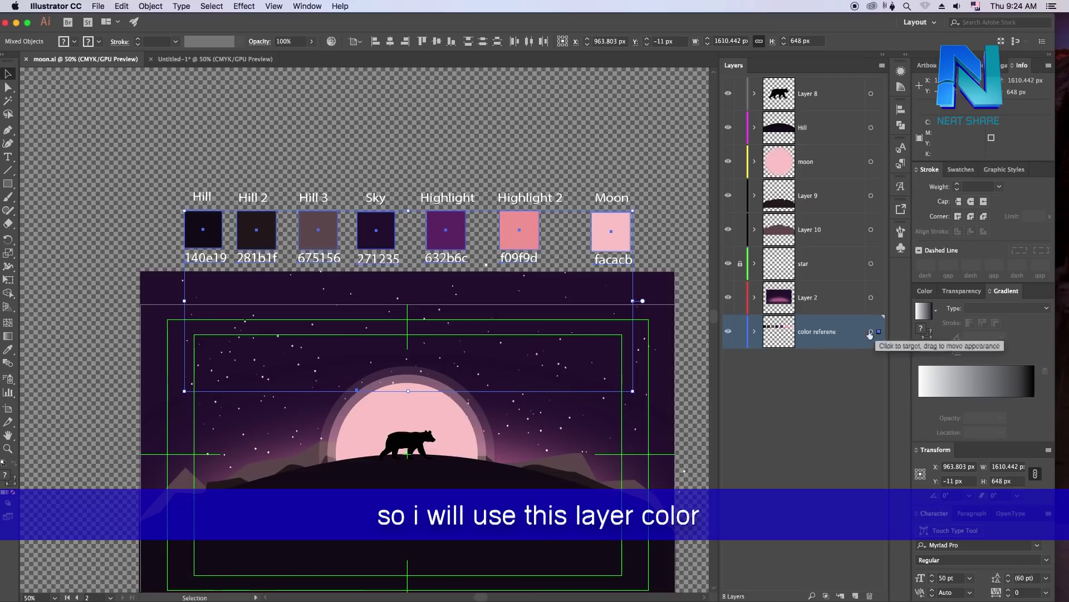
{"action": "left_click", "coordinate": [754, 332]}
{"action": "left_click", "coordinate": [756, 334]}
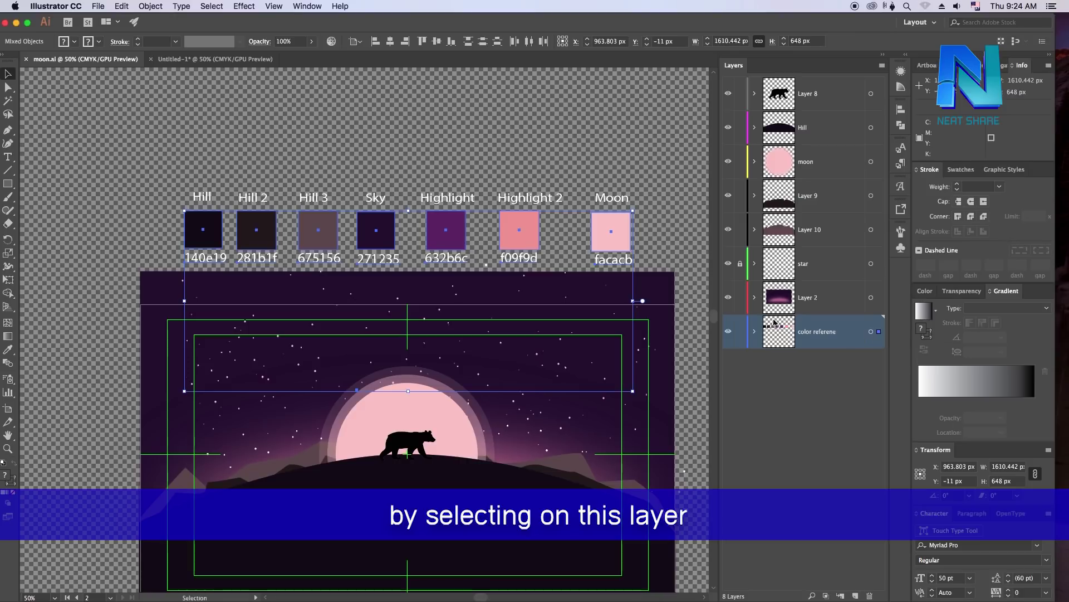
{"action": "left_click", "coordinate": [122, 6]}
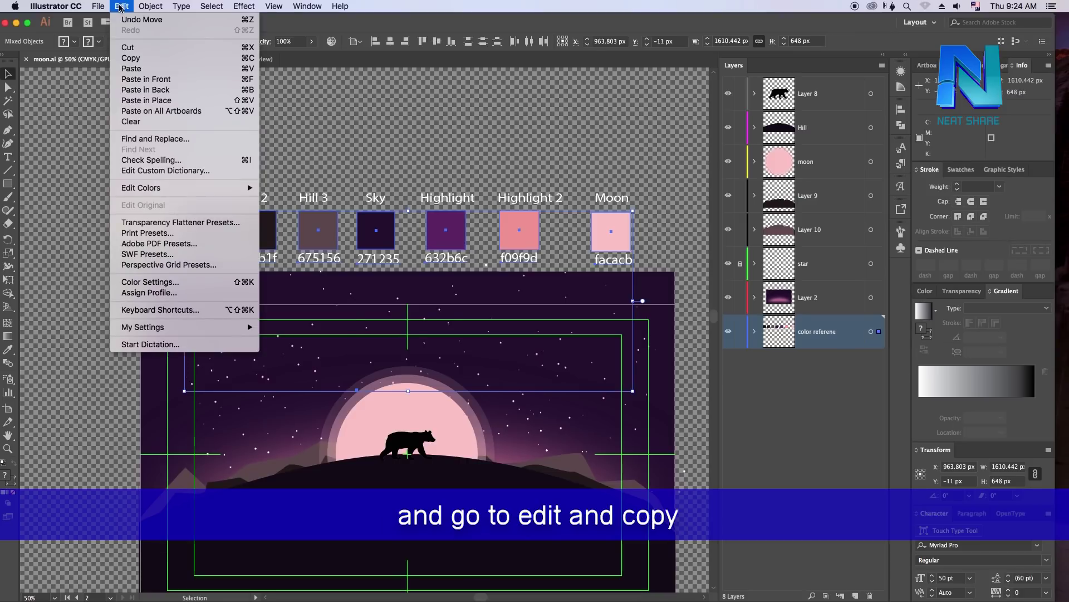
{"action": "left_click", "coordinate": [143, 59]}
{"action": "left_click", "coordinate": [202, 59]}
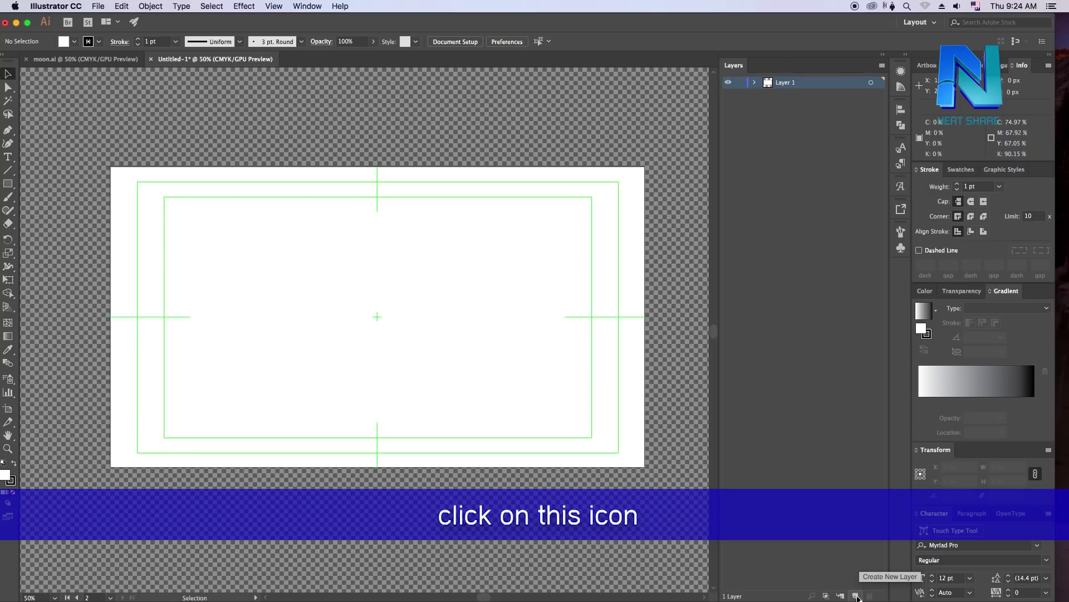
Add Layer 2 and set the Layers panel row size to a custom 50 px
{"action": "left_click", "coordinate": [857, 595]}
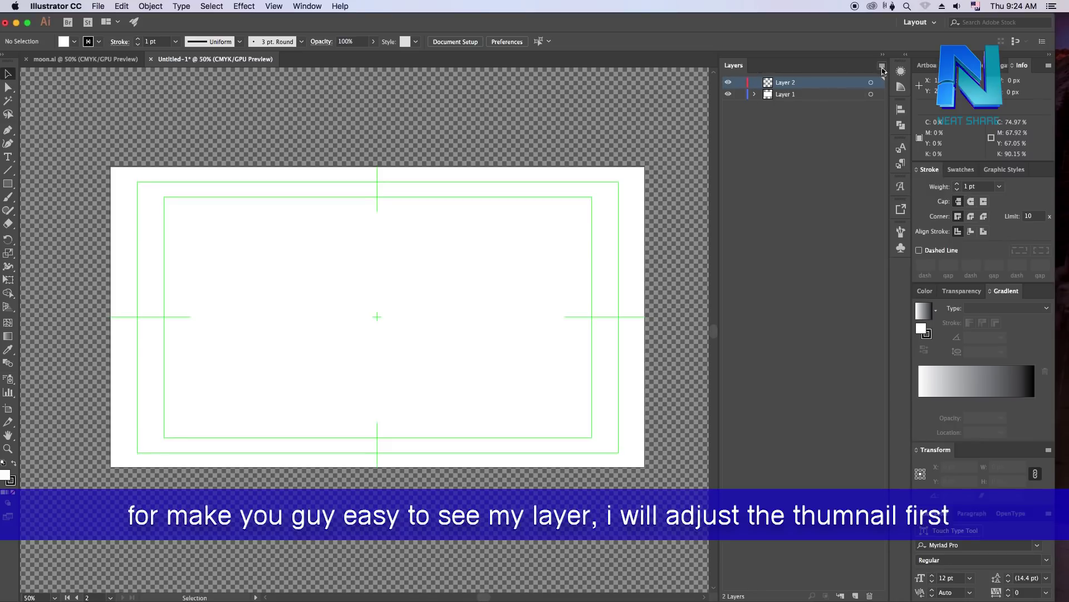
{"action": "left_click", "coordinate": [881, 66]}
{"action": "left_click", "coordinate": [826, 134]}
{"action": "left_click", "coordinate": [881, 68]}
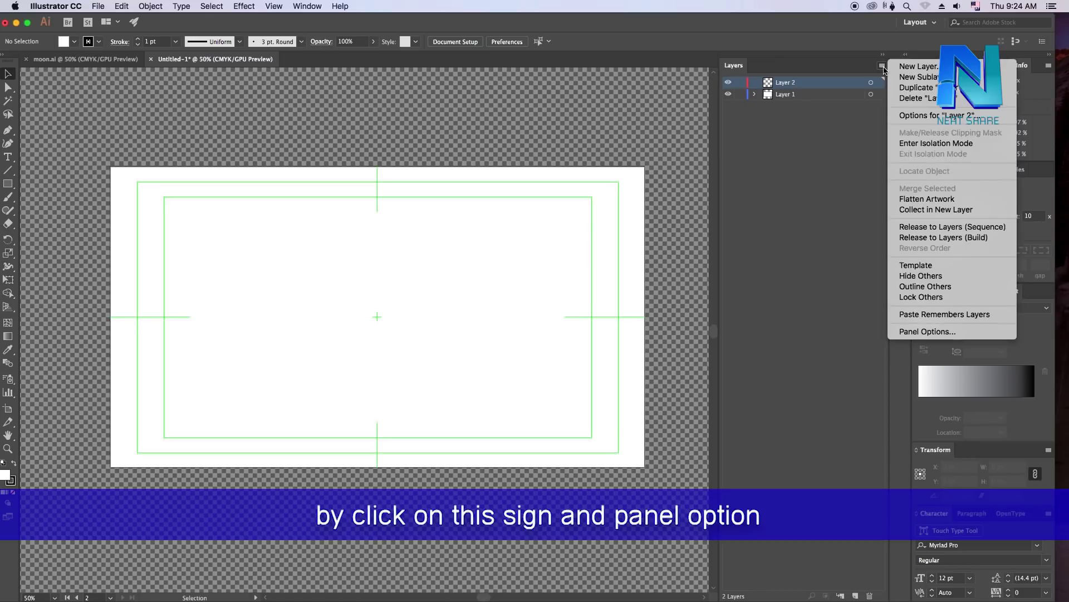
{"action": "left_click", "coordinate": [930, 333]}
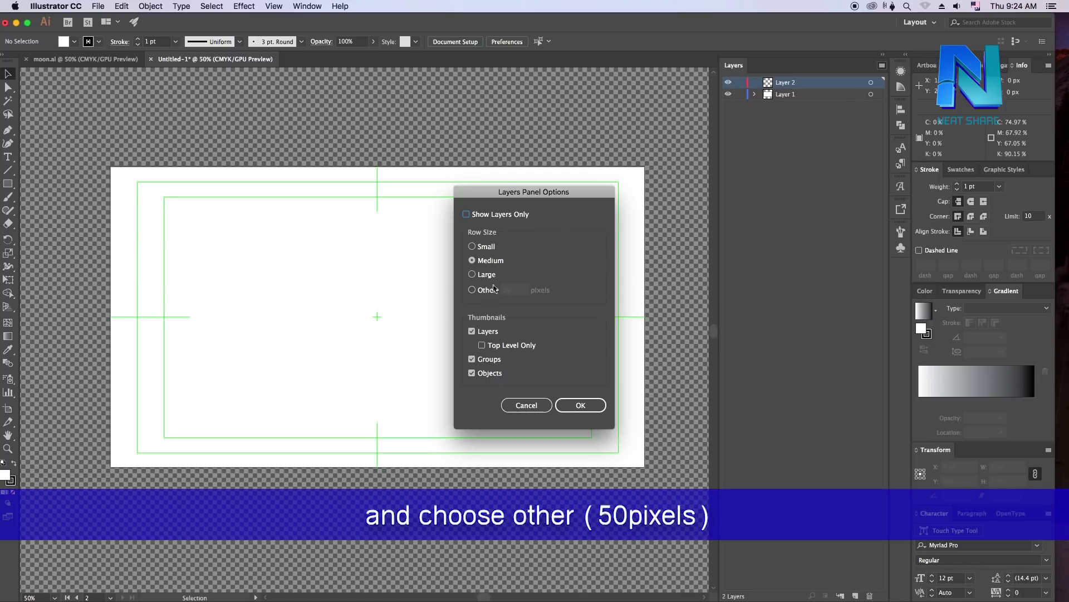
{"action": "left_click", "coordinate": [474, 290]}
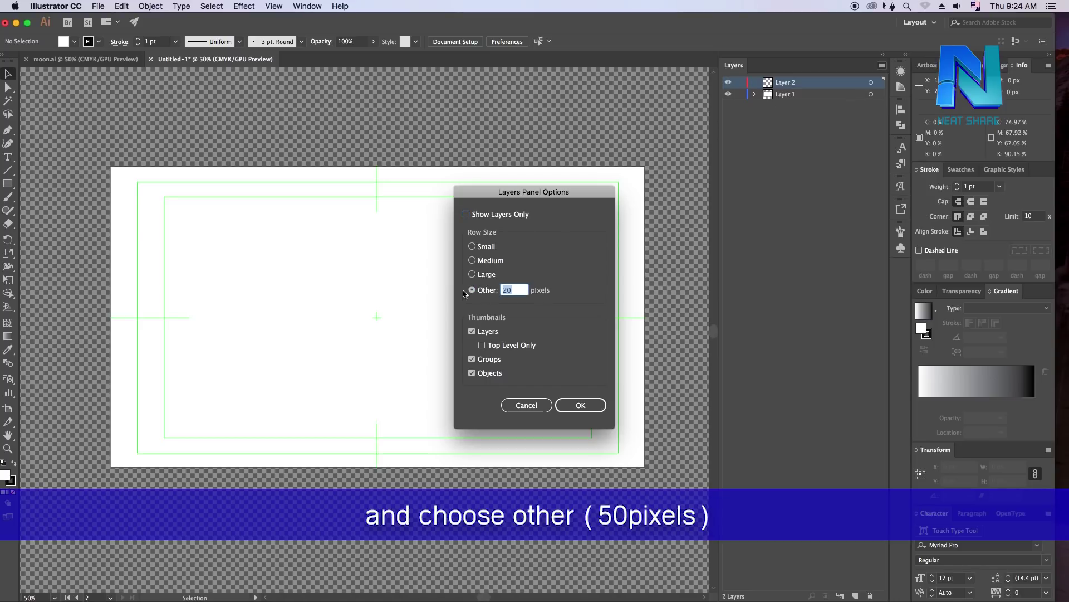
{"action": "type", "text": "50"}
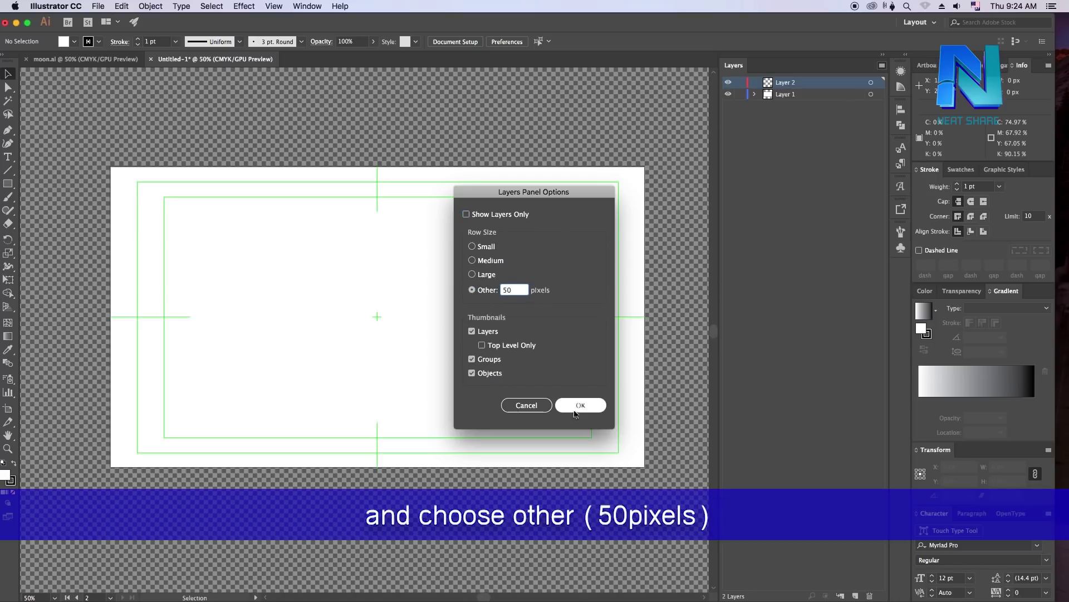
{"action": "left_click", "coordinate": [580, 404]}
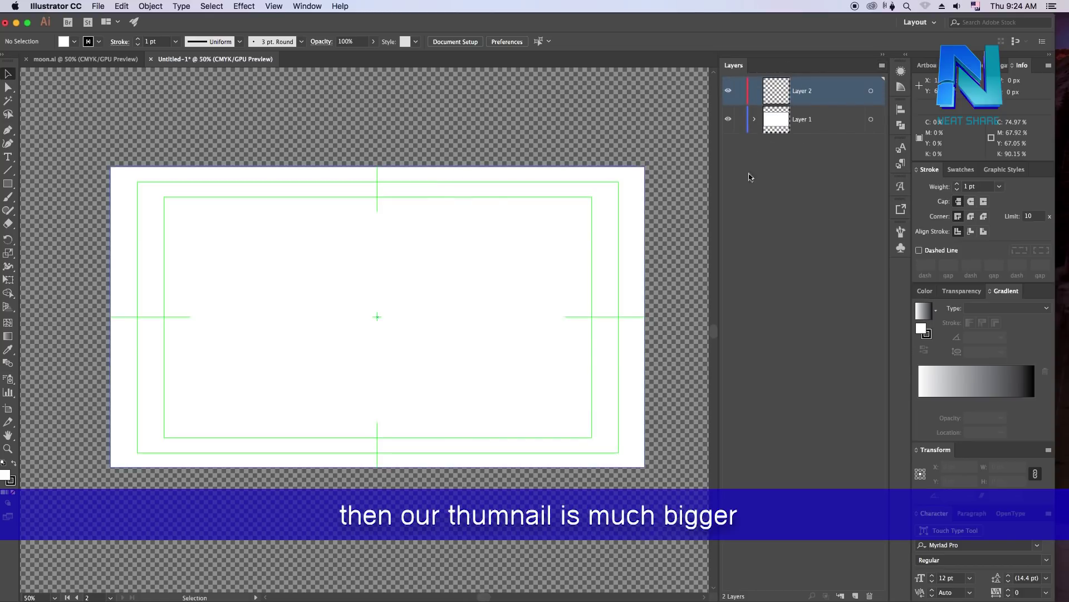
Rename Layer 2 to 'Color Reference' and paste the copied swatches in place on it
{"action": "double_click", "coordinate": [806, 92]}
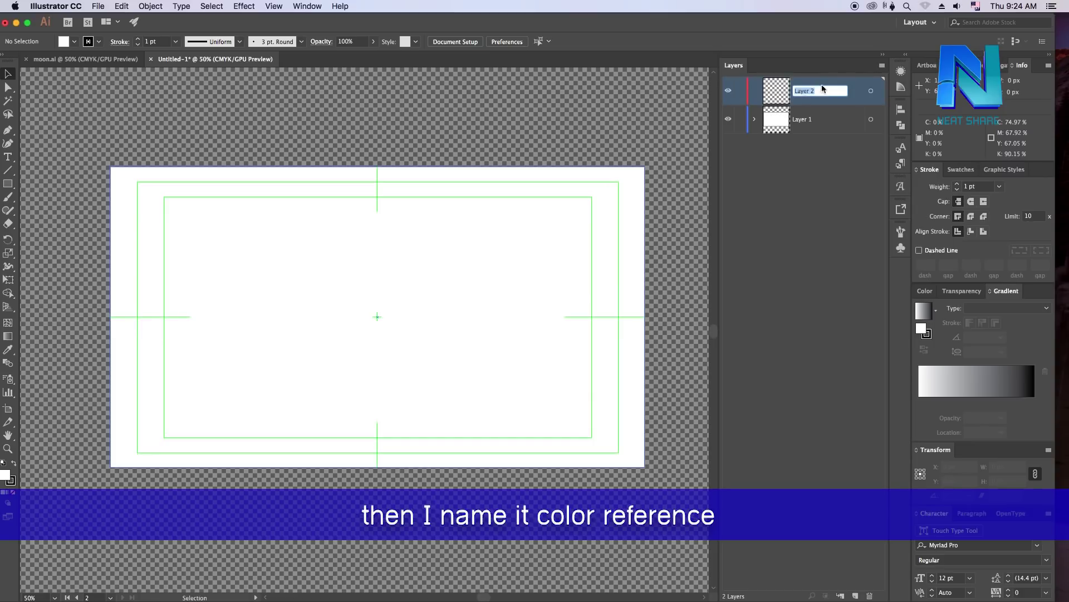
{"action": "type", "text": "Color Reference"}
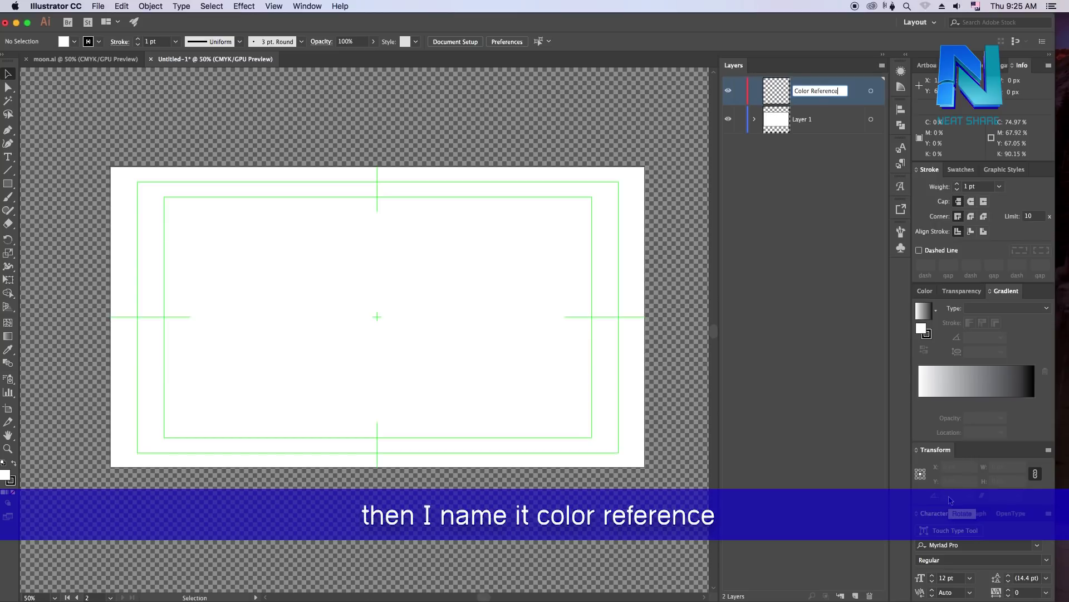
{"action": "key", "text": "Return"}
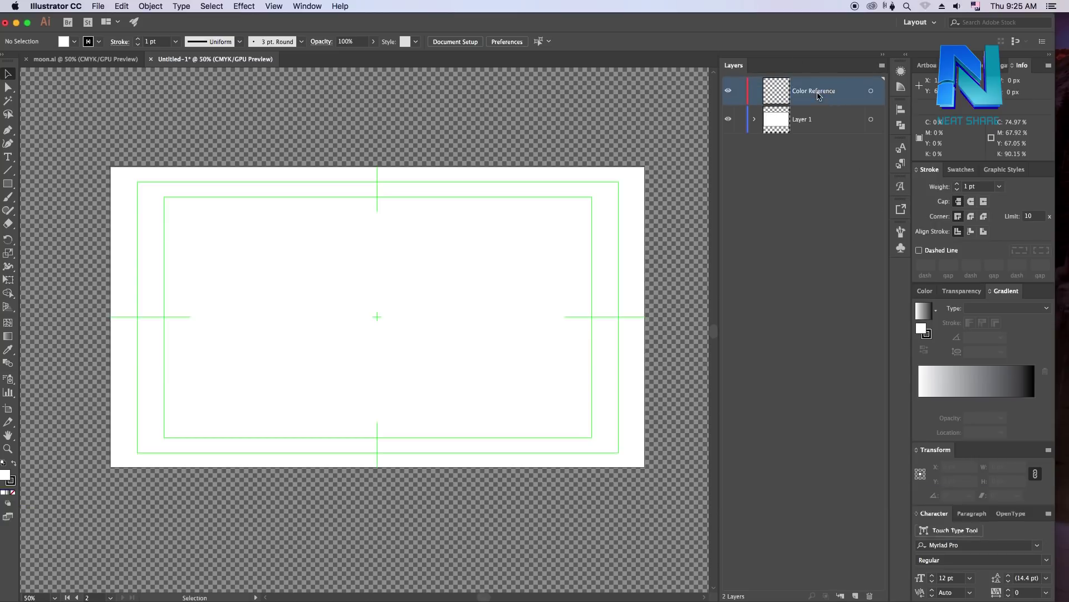
{"action": "left_click", "coordinate": [119, 8]}
{"action": "left_click", "coordinate": [144, 75]}
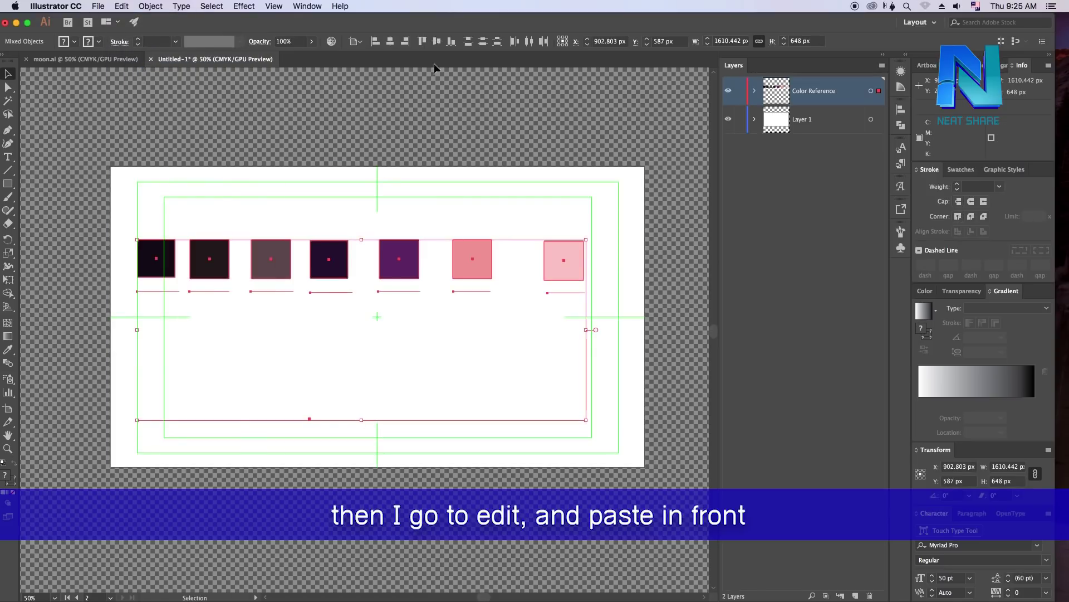
Move the pasted swatch row up above the artboard
{"action": "key", "text": "super+minus"}
{"action": "mouse_move", "coordinate": [392, 289]}
{"action": "left_mouse_down"}
{"action": "mouse_move", "coordinate": [393, 139]}
{"action": "mouse_move", "coordinate": [437, 118]}
{"action": "left_mouse_up"}
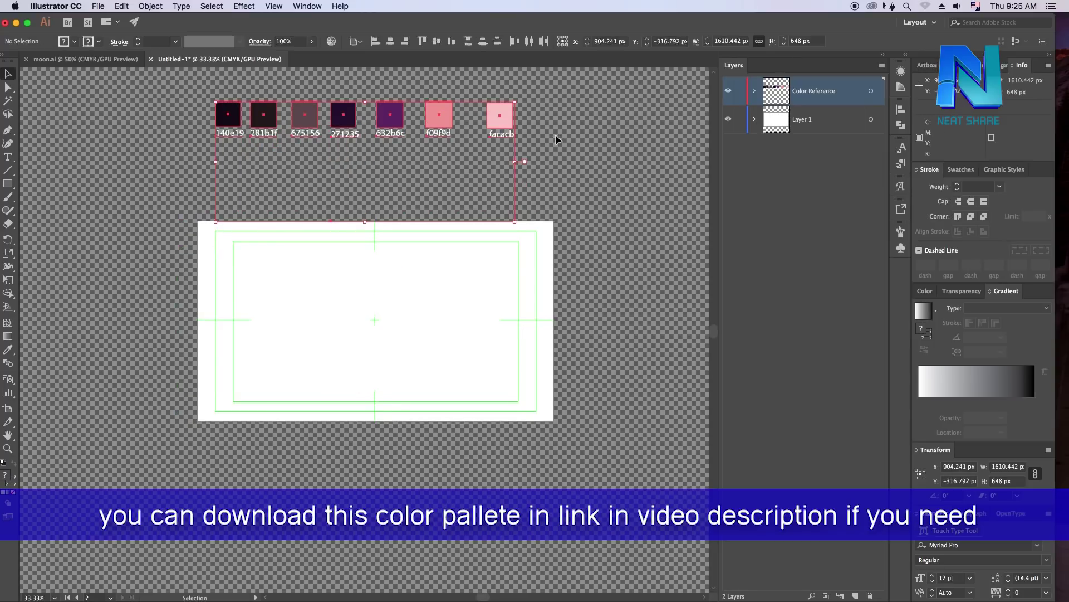
{"action": "left_click", "coordinate": [556, 135]}
{"action": "left_click_drag", "start_coordinate": [403, 261], "coordinate": [427, 367]}
{"action": "key", "text": "super+minus"}
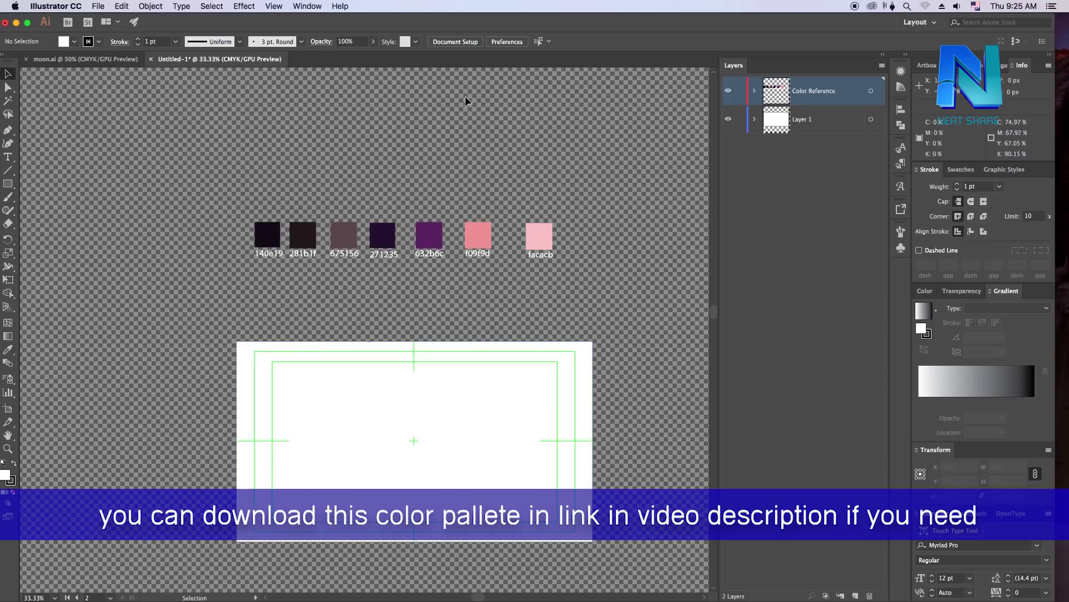
{"action": "key", "text": "super+plus"}
{"action": "key", "text": "super+plus"}
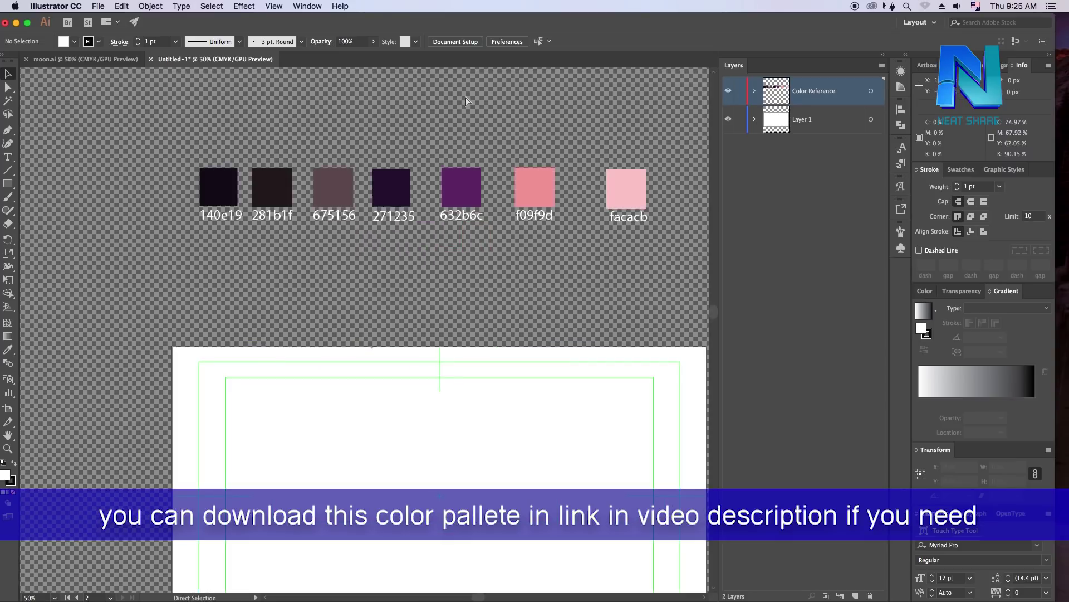
{"action": "scroll", "coordinate": [363, 265], "scroll_direction": "up", "scroll_amount": 1}
Even out swatch spacing, placing facacb beside f09f9d, and shift the row right
{"action": "mouse_move", "coordinate": [604, 268]}
{"action": "left_mouse_down"}
{"action": "mouse_move", "coordinate": [625, 209]}
{"action": "mouse_move", "coordinate": [598, 204]}
{"action": "left_mouse_up"}
{"action": "left_click", "coordinate": [635, 179]}
{"action": "left_click_drag", "start_coordinate": [529, 209], "coordinate": [514, 209]}
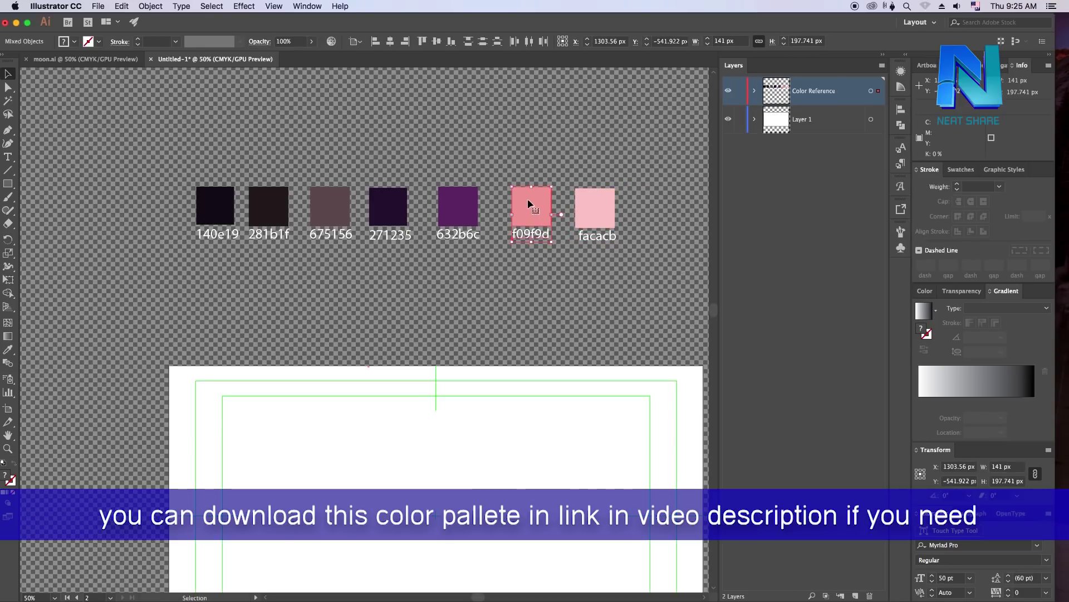
{"action": "left_click_drag", "start_coordinate": [599, 204], "coordinate": [579, 205]}
{"action": "left_click", "coordinate": [630, 195]}
{"action": "mouse_move", "coordinate": [596, 263]}
{"action": "left_mouse_down"}
{"action": "mouse_move", "coordinate": [546, 229]}
{"action": "mouse_move", "coordinate": [142, 147]}
{"action": "left_mouse_up"}
{"action": "mouse_move", "coordinate": [216, 182]}
{"action": "left_mouse_down"}
{"action": "mouse_move", "coordinate": [274, 223]}
{"action": "mouse_move", "coordinate": [249, 223]}
{"action": "left_mouse_up"}
Drop the swatch row in place and check the 140e19 swatch's fill in the Color Picker
{"action": "left_click", "coordinate": [373, 155]}
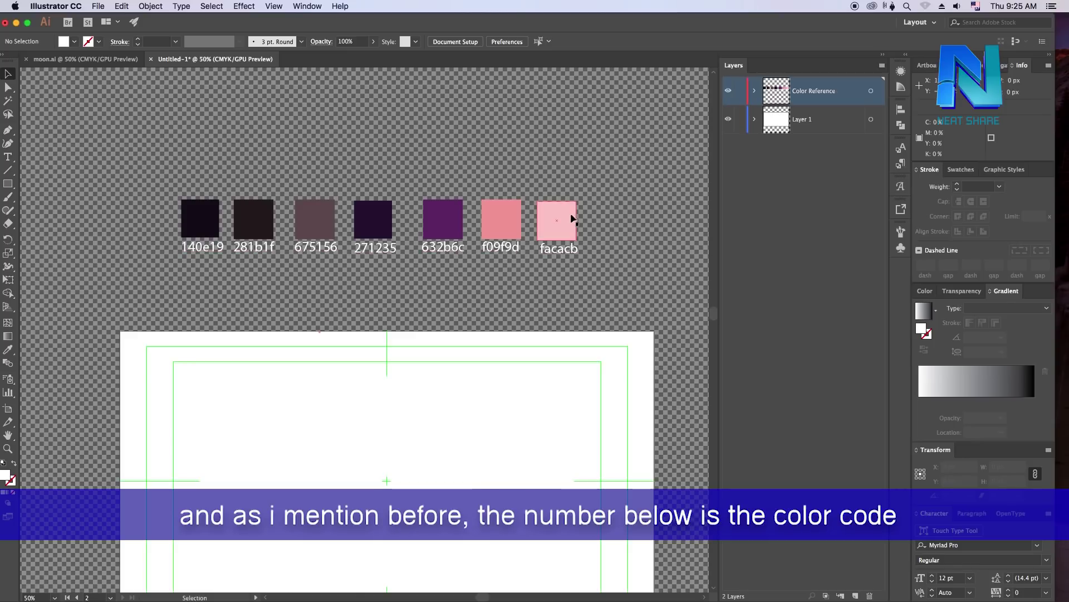
{"action": "left_click", "coordinate": [201, 220]}
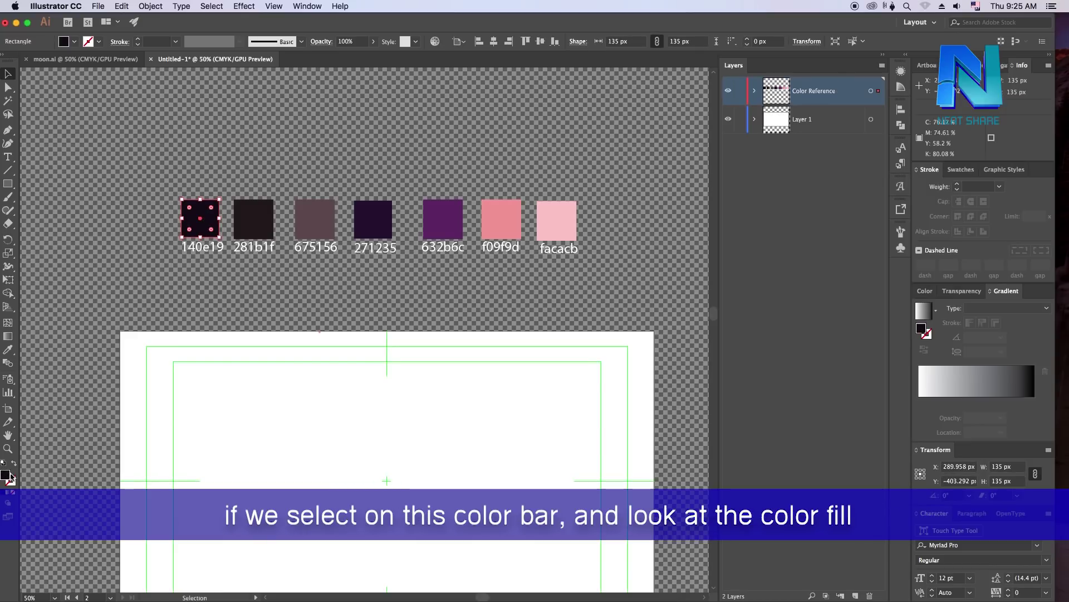
{"action": "double_click", "coordinate": [6, 477]}
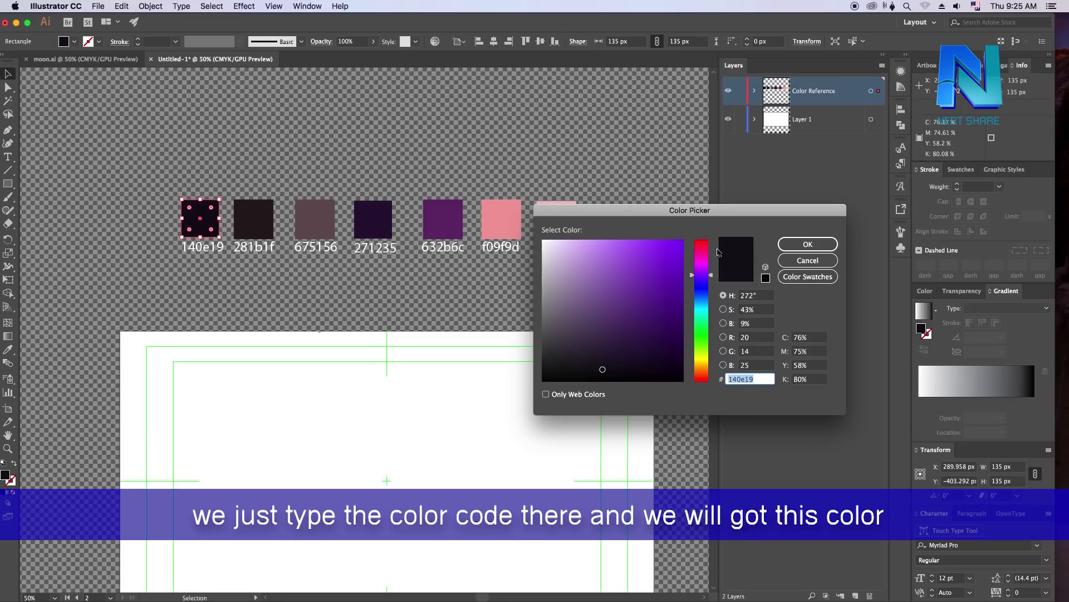
{"action": "left_click", "coordinate": [807, 244]}
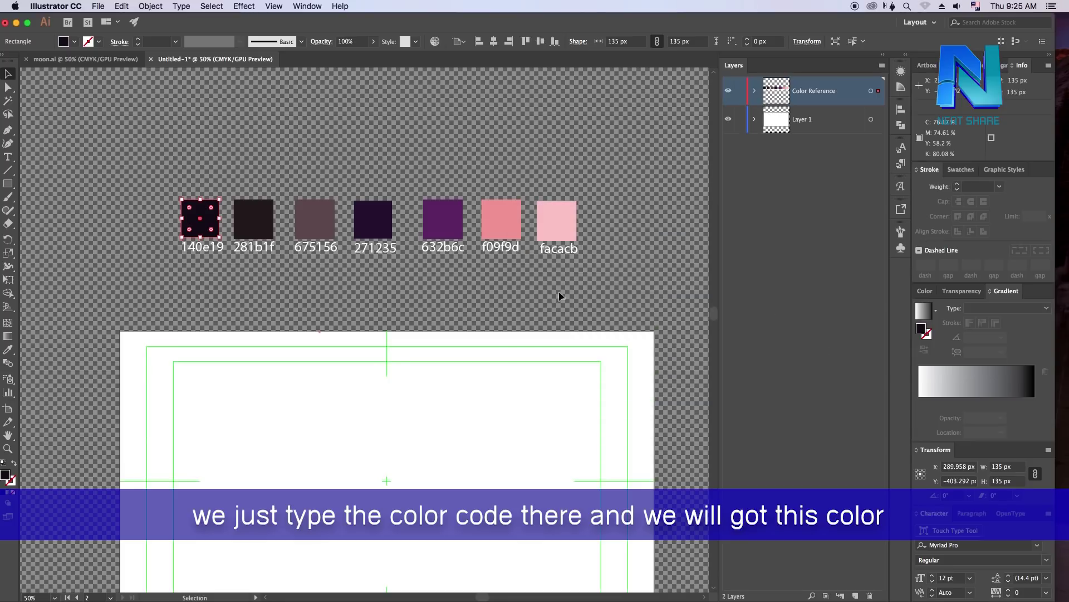
{"action": "left_click", "coordinate": [561, 255]}
{"action": "left_click_drag", "start_coordinate": [496, 423], "coordinate": [496, 359]}
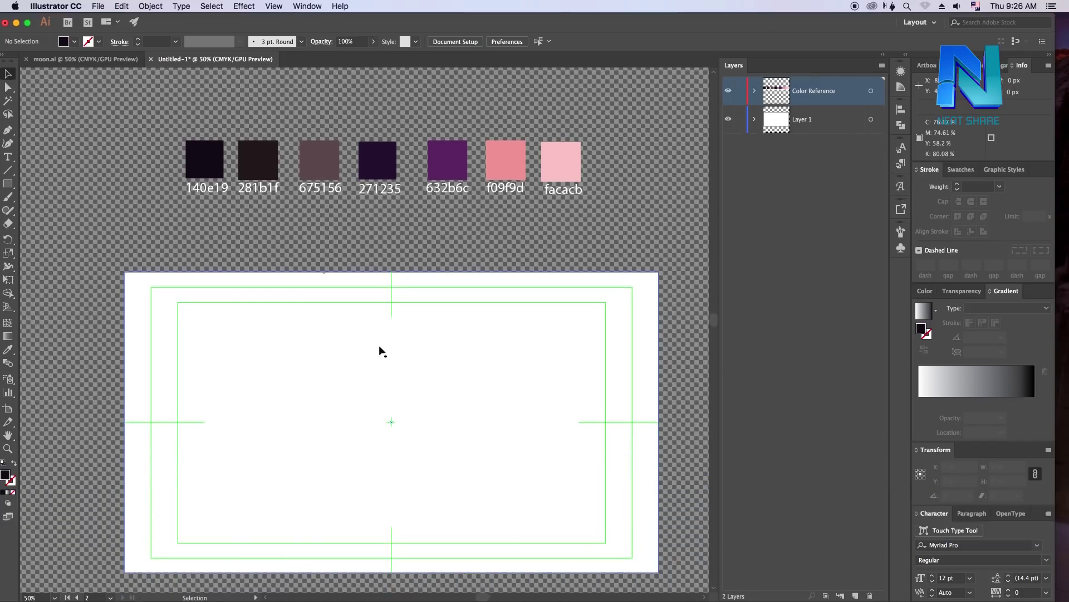
Rename Layer 1 to 'Background', then select and deselect its white rectangle
{"action": "left_click_drag", "start_coordinate": [518, 424], "coordinate": [512, 417]}
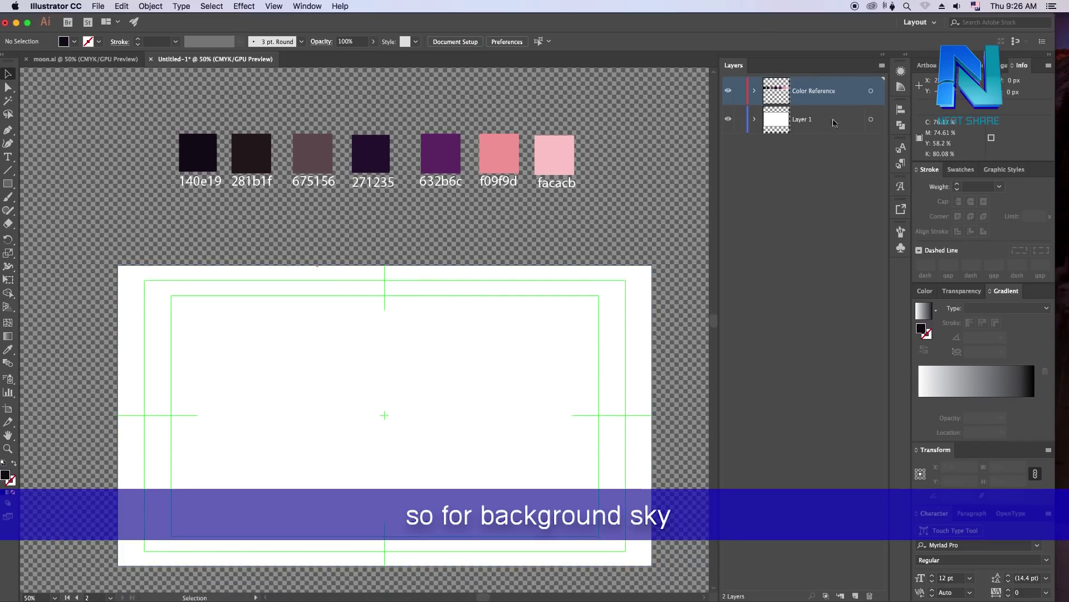
{"action": "double_click", "coordinate": [804, 121]}
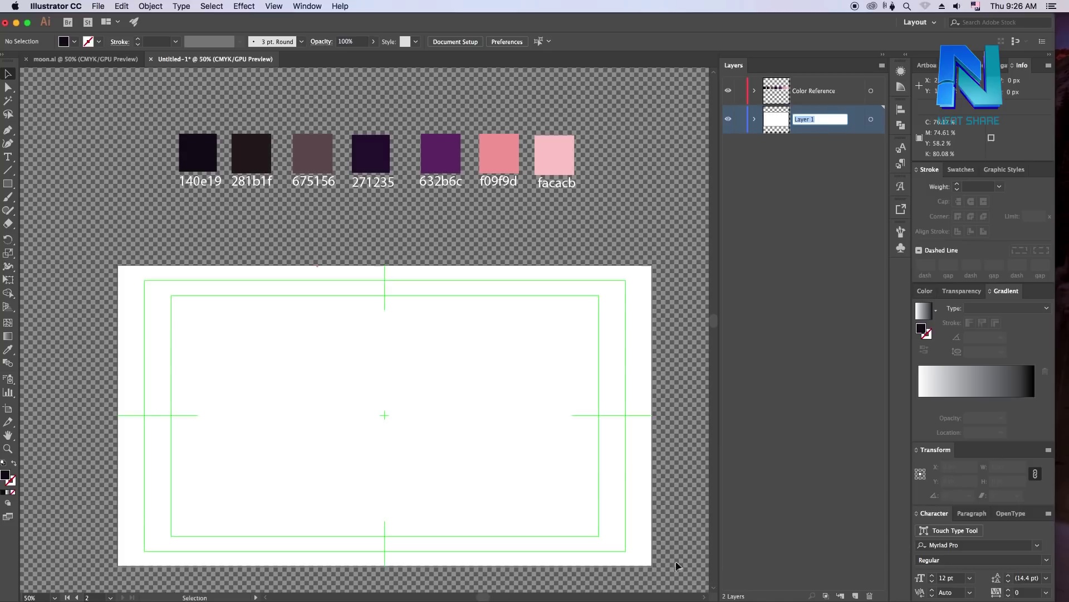
{"action": "type", "text": "Background"}
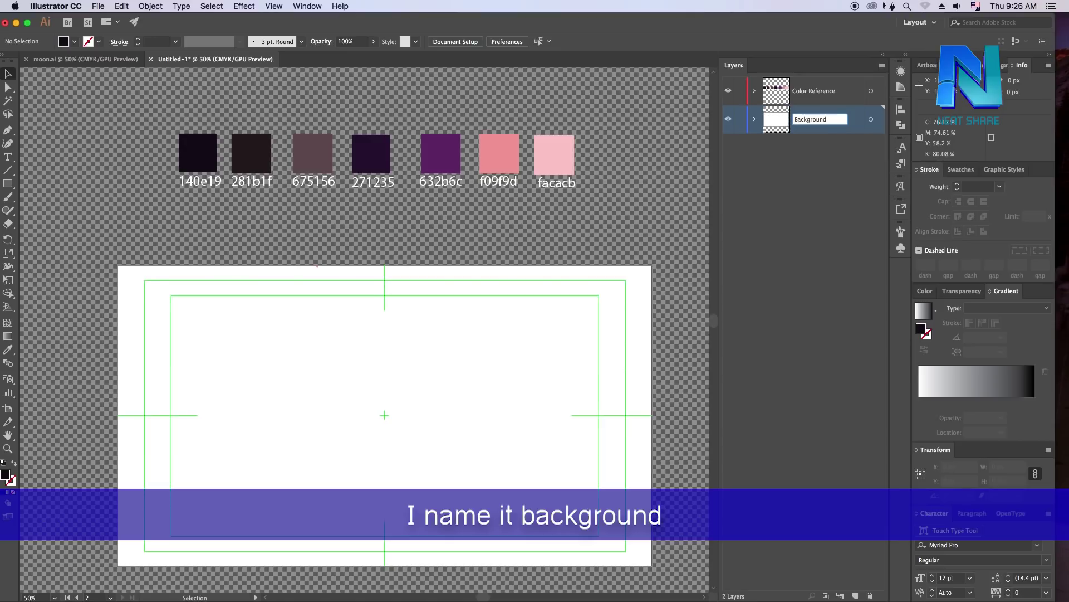
{"action": "key", "text": "Return"}
{"action": "left_click", "coordinate": [871, 119]}
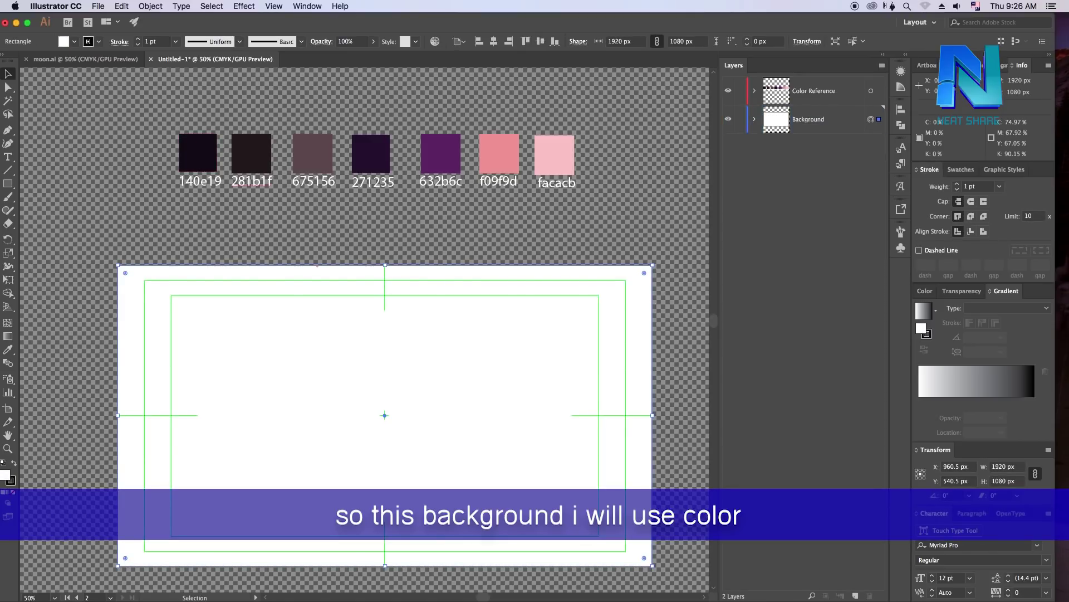
{"action": "key", "text": "ctrl+shift+a"}
{"action": "key", "text": "ctrl+minus"}
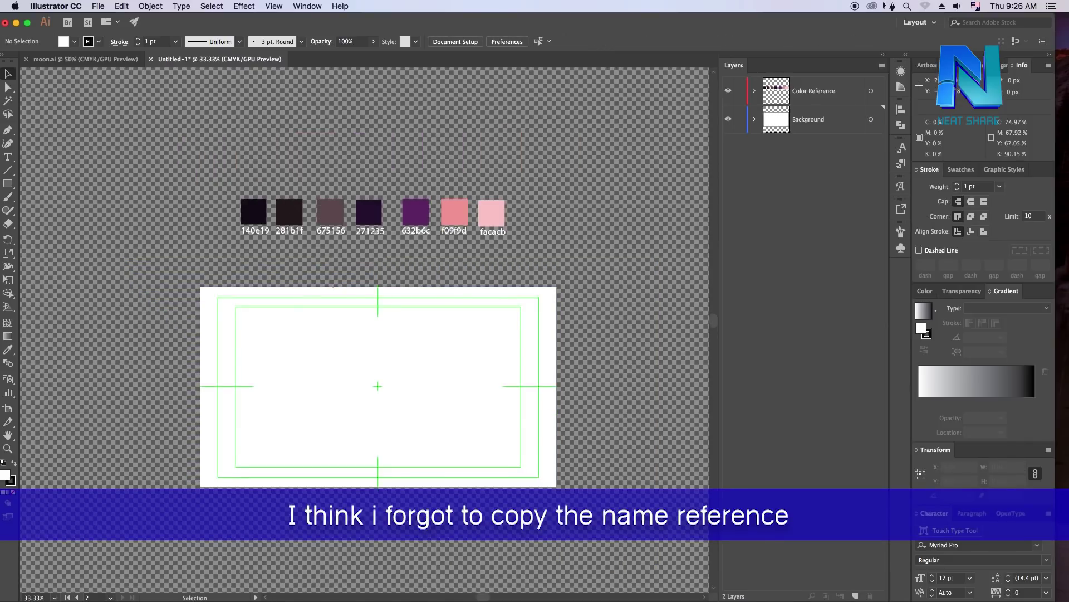
Delete the wrongly pasted swatch objects from the Color Reference layer
{"action": "left_click", "coordinate": [754, 90]}
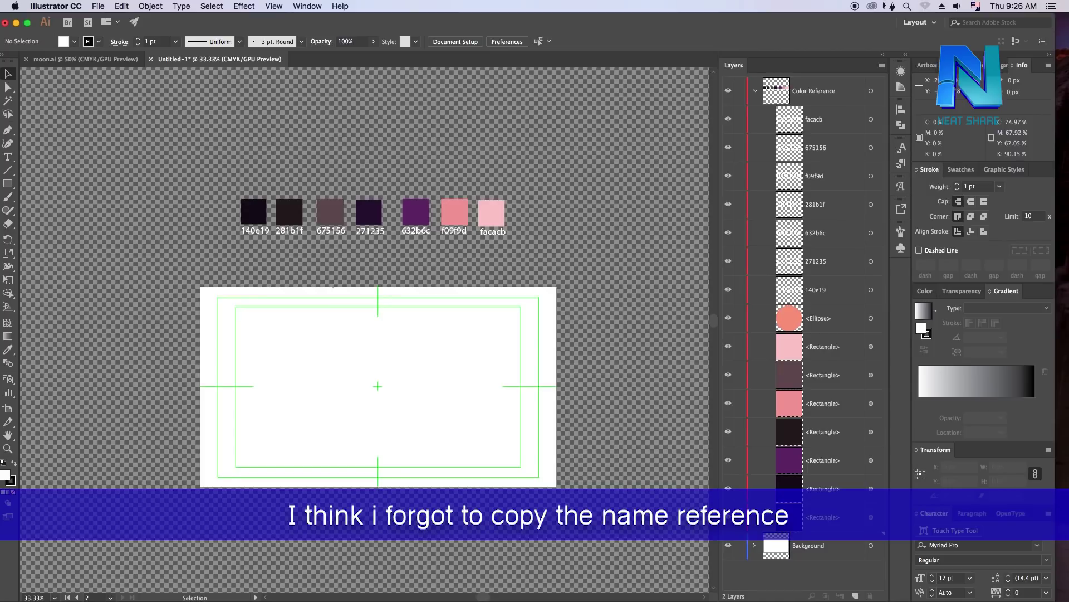
{"action": "left_click", "coordinate": [754, 91]}
{"action": "left_click", "coordinate": [83, 58]}
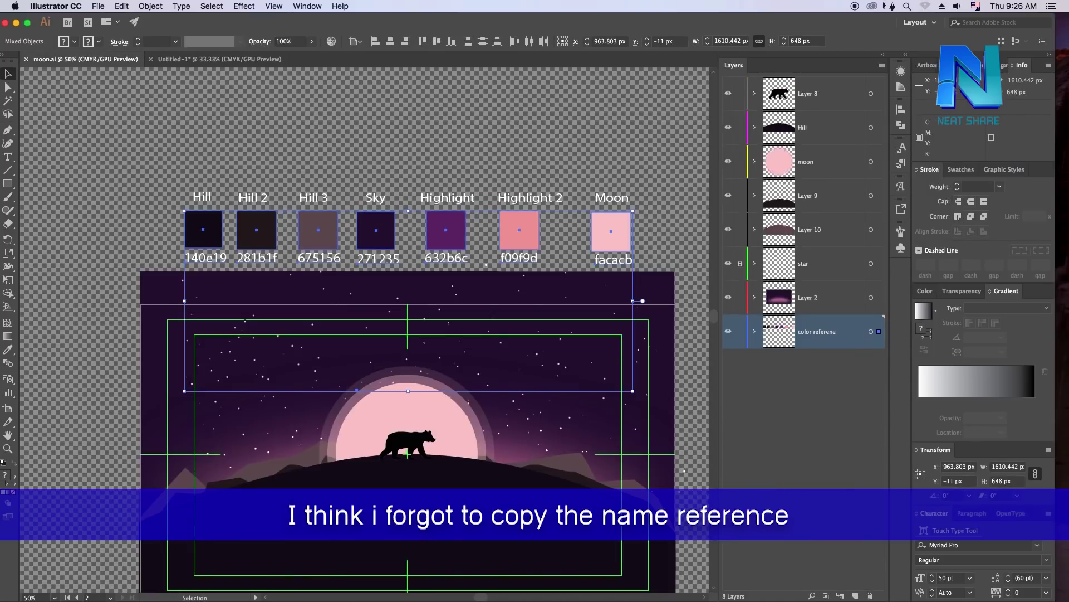
{"action": "key", "text": "super+shift+a"}
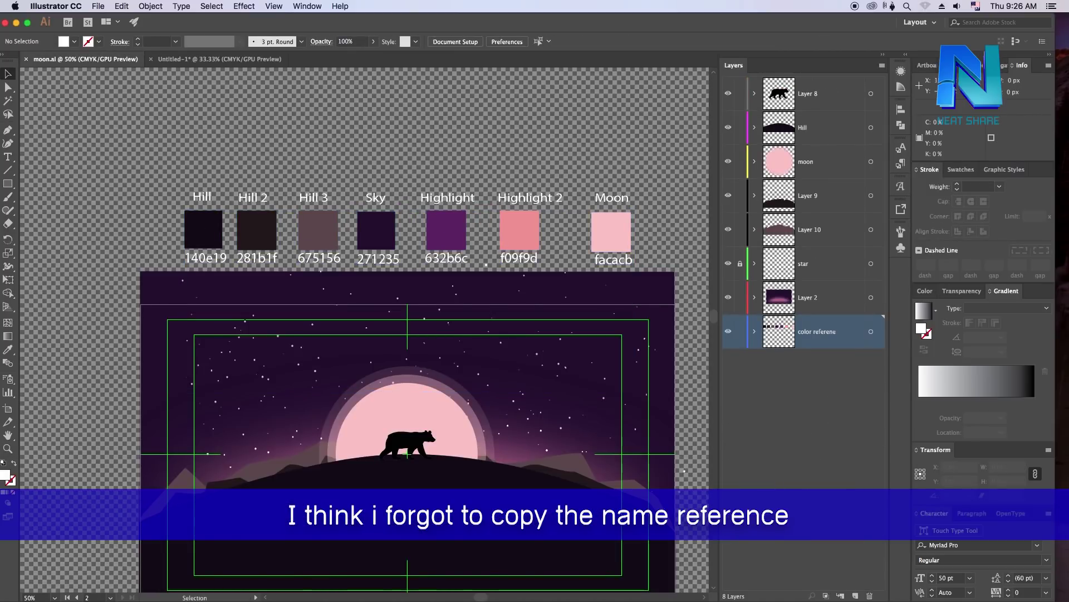
{"action": "left_click", "coordinate": [219, 58]}
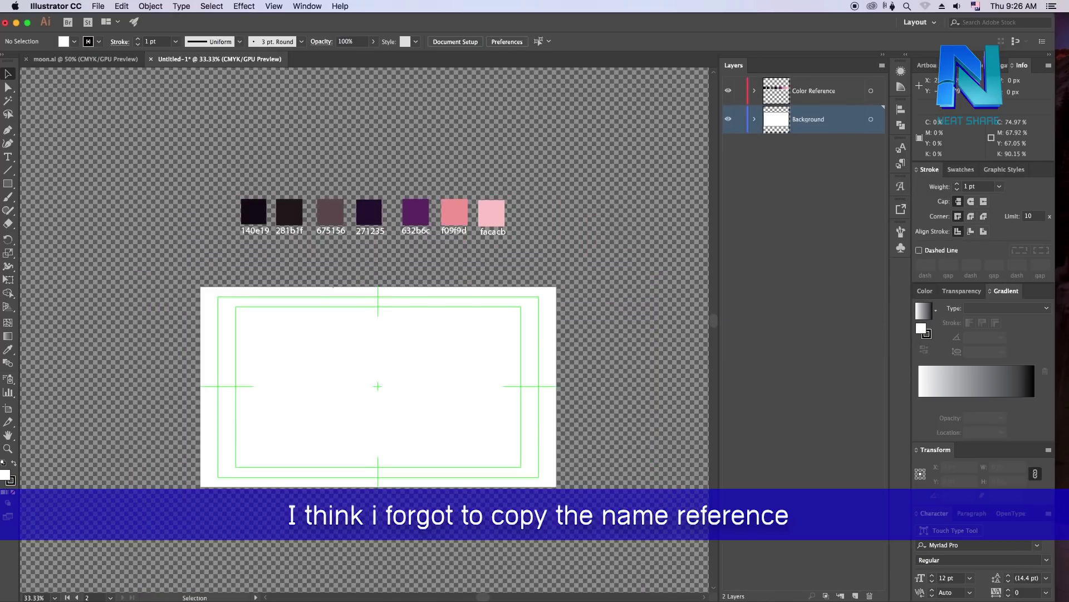
{"action": "key", "text": "super+f"}
{"action": "left_click", "coordinate": [755, 91]}
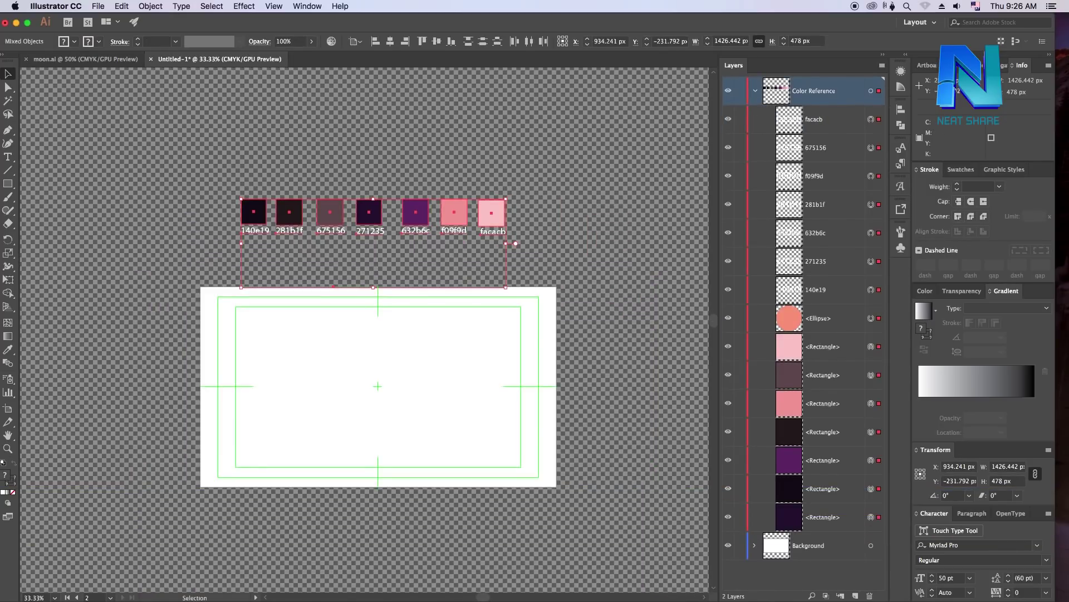
{"action": "left_click", "coordinate": [830, 119]}
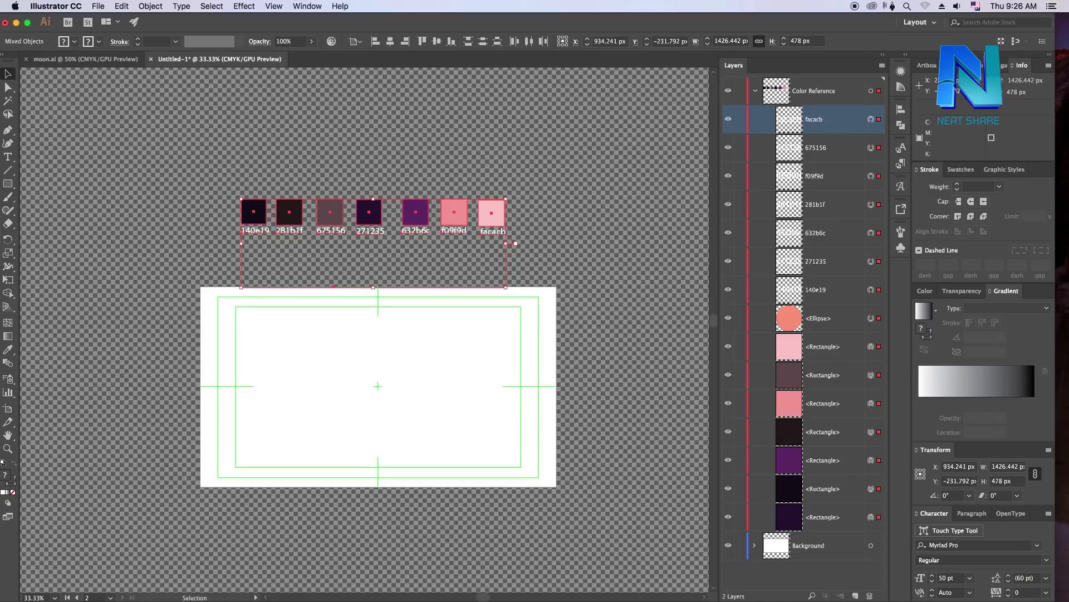
{"action": "left_click", "coordinate": [830, 517], "text": "shift"}
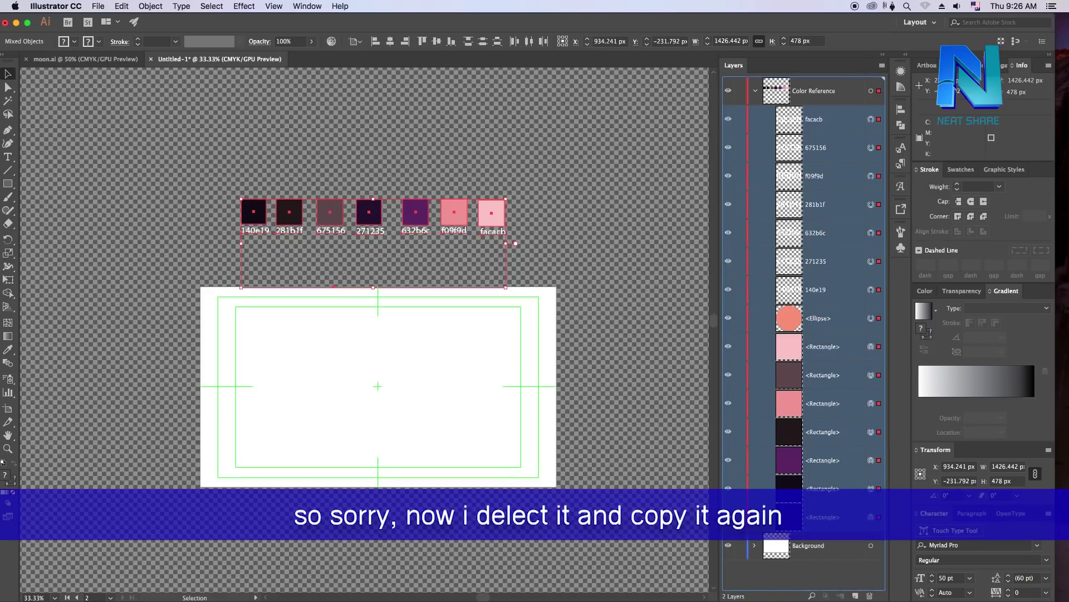
{"action": "key", "text": "Delete"}
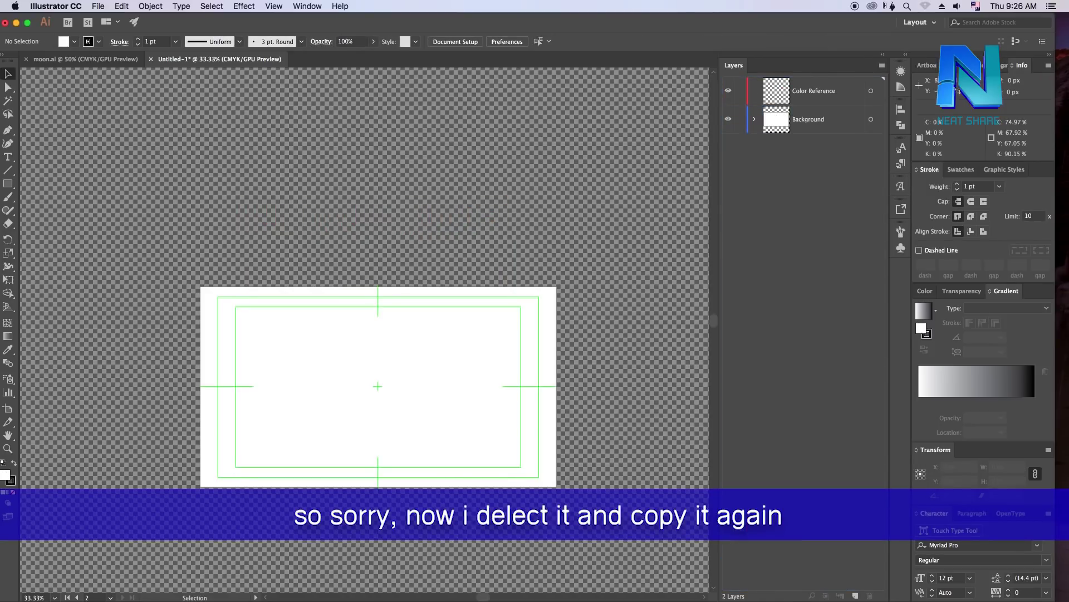
Copy the labelled colour reference group from moon.ai and Paste in Front in Untitled-1
{"action": "left_click", "coordinate": [83, 59]}
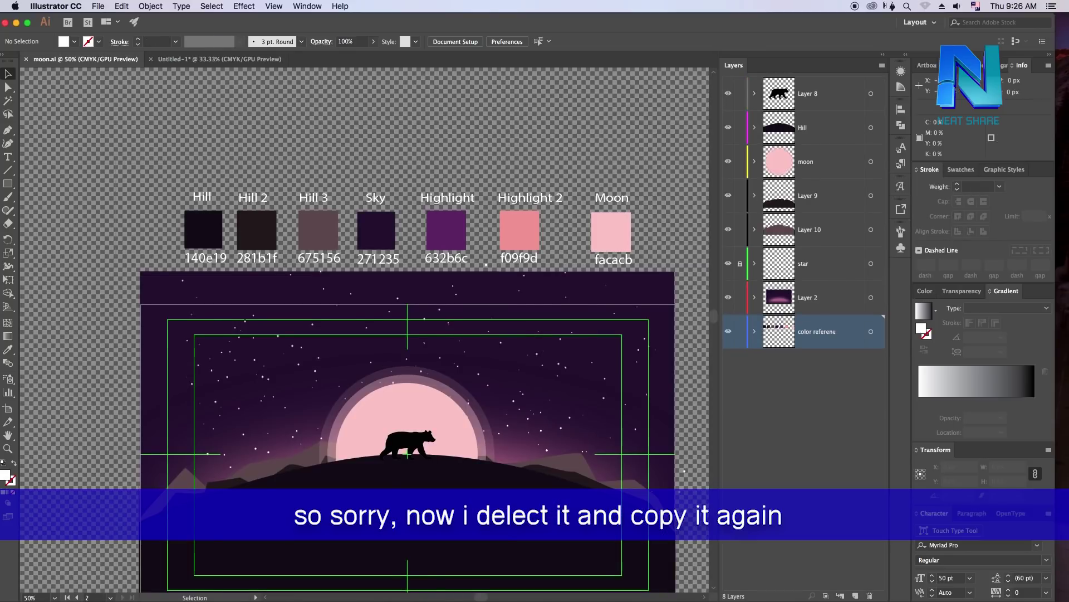
{"action": "left_click", "coordinate": [612, 231]}
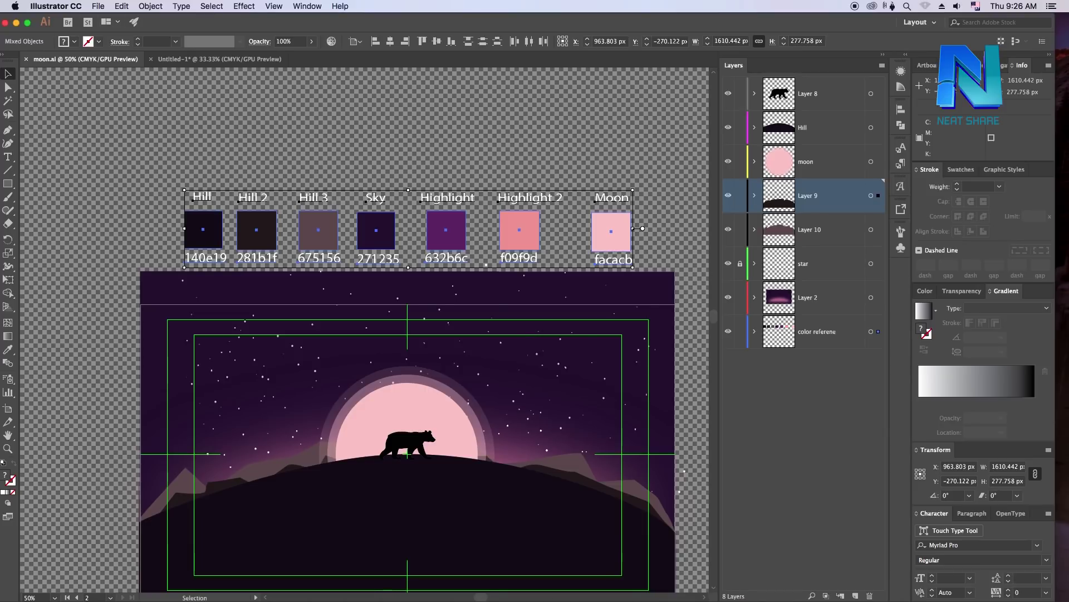
{"action": "left_click", "coordinate": [121, 6]}
{"action": "left_click", "coordinate": [142, 58]}
{"action": "left_click", "coordinate": [218, 59]}
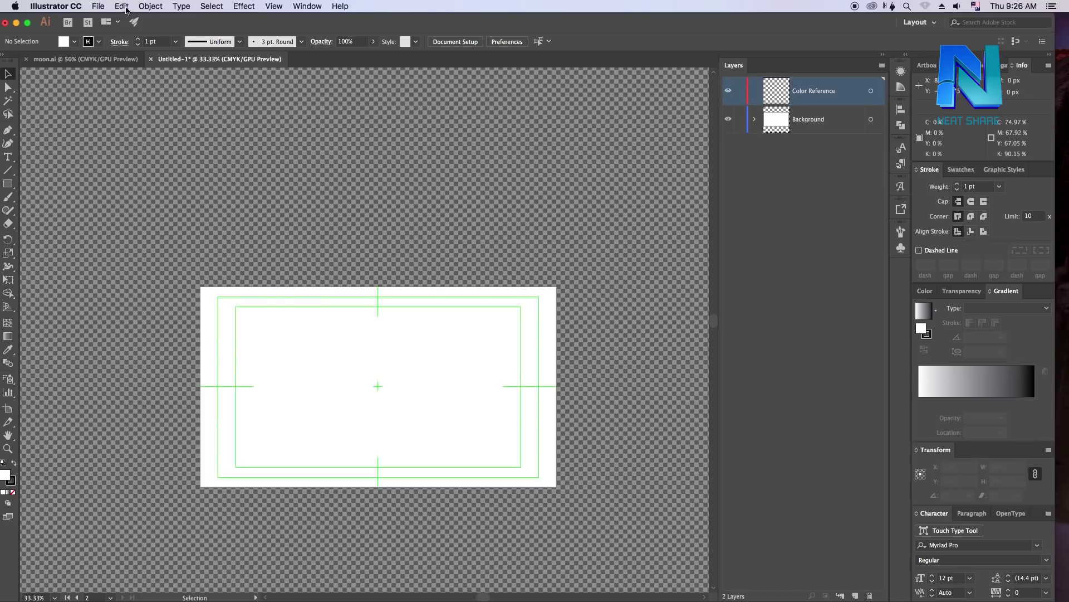
{"action": "left_click", "coordinate": [121, 6]}
{"action": "left_click", "coordinate": [160, 81]}
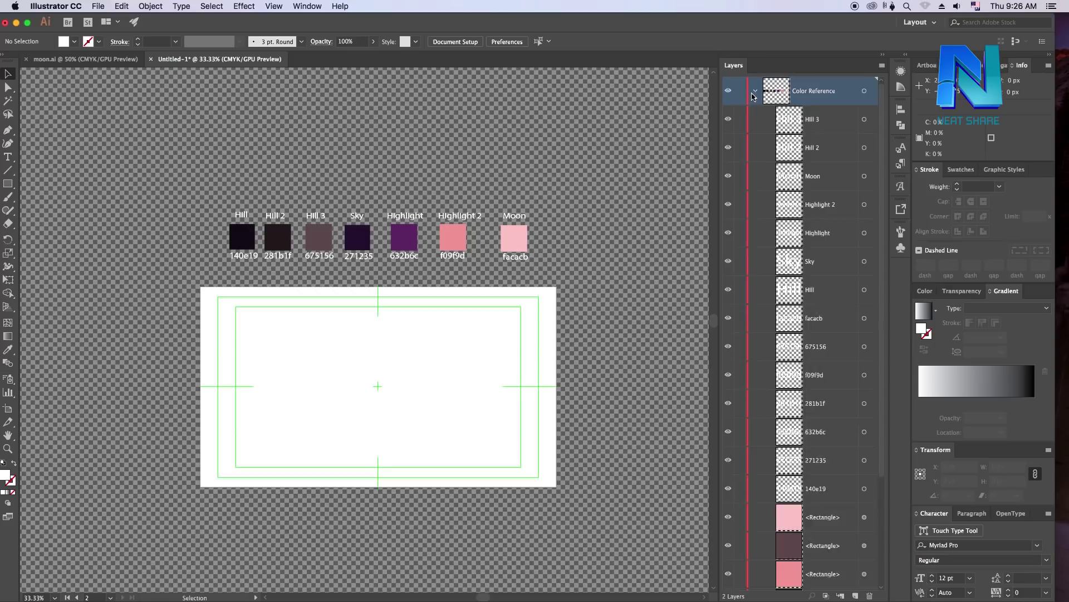
Move the Background layer above the Color Reference layer
{"action": "left_click", "coordinate": [755, 91]}
{"action": "left_click_drag", "start_coordinate": [802, 129], "coordinate": [802, 84]}
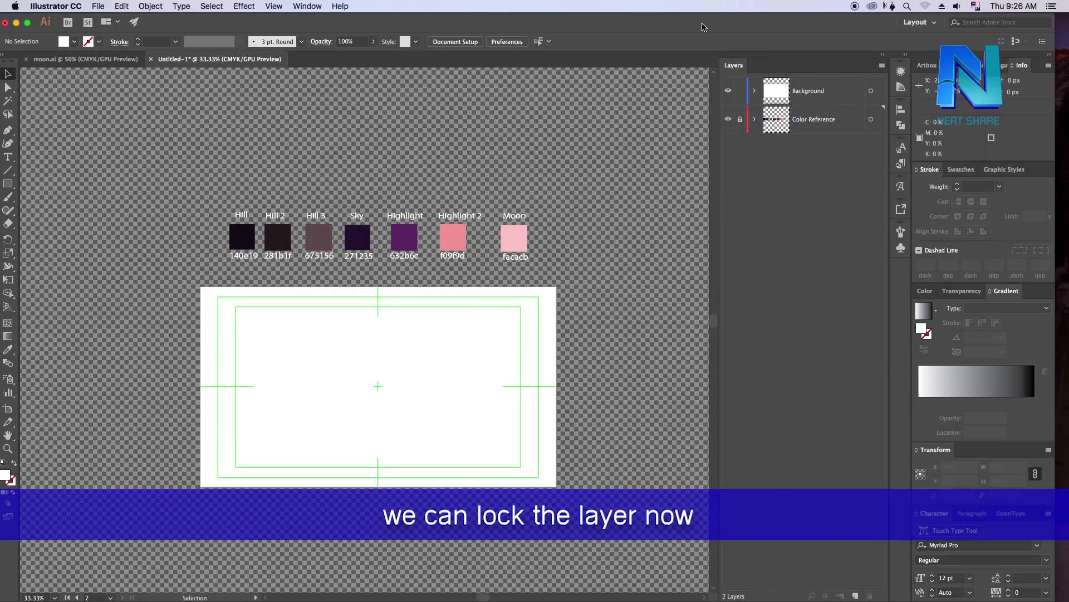
{"action": "key", "text": "ctrl+plus"}
{"action": "scroll", "coordinate": [322, 246], "scroll_direction": "up", "scroll_amount": 2}
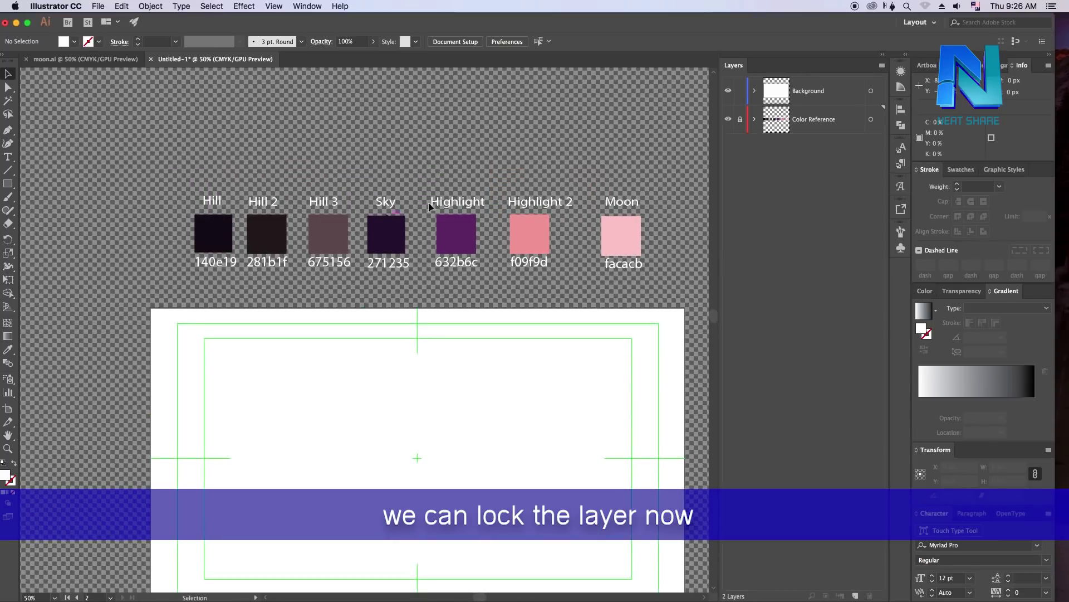
{"action": "scroll", "coordinate": [262, 231], "scroll_direction": "right", "scroll_amount": 1}
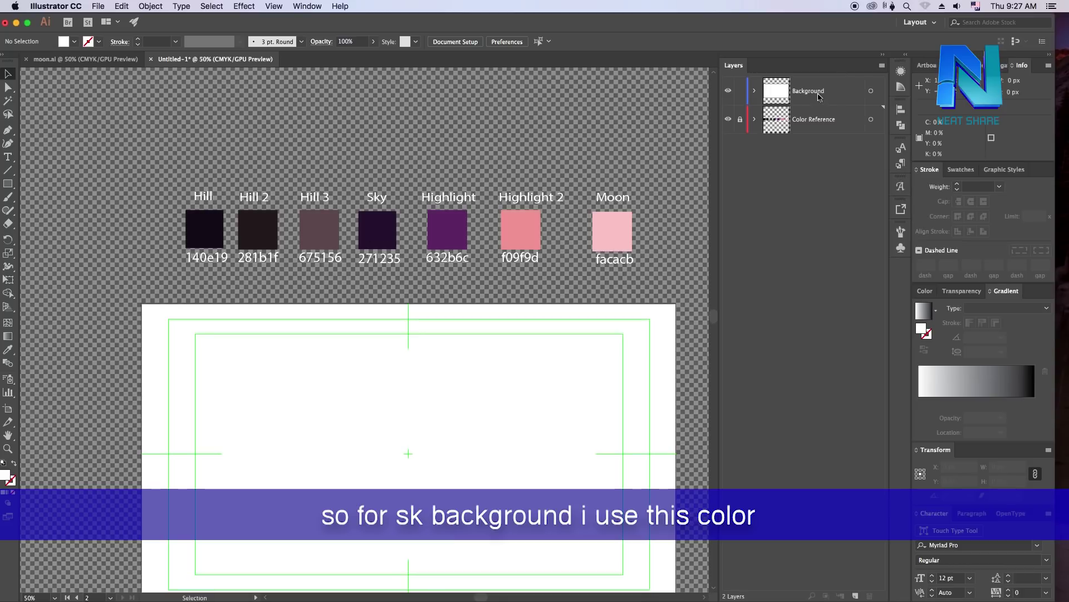
{"action": "scroll", "coordinate": [485, 309], "scroll_direction": "down", "scroll_amount": 1}
{"action": "left_click", "coordinate": [453, 362]}
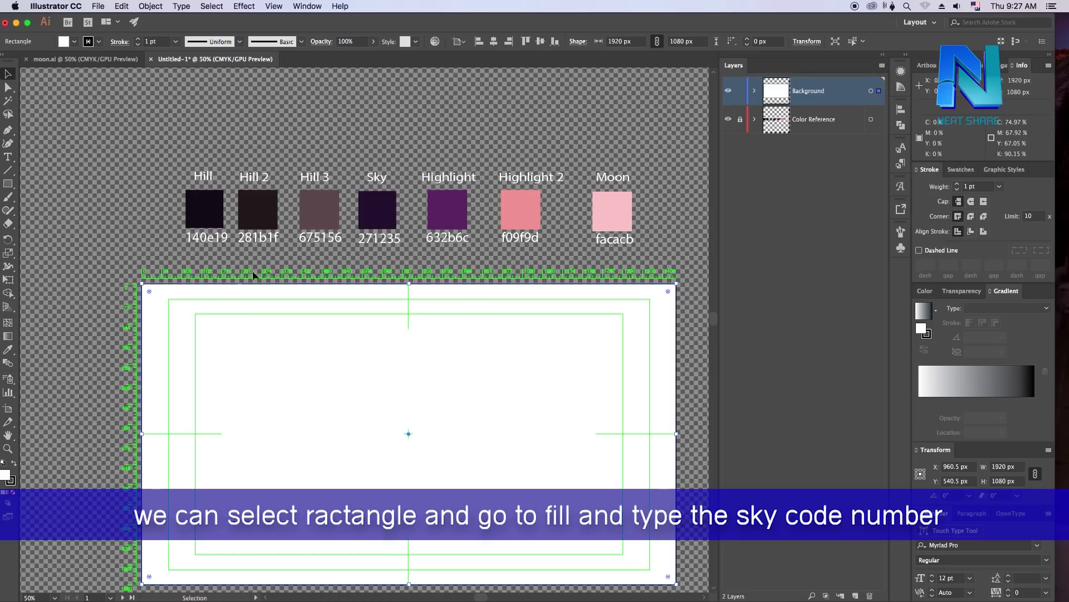
{"action": "double_click", "coordinate": [5, 477]}
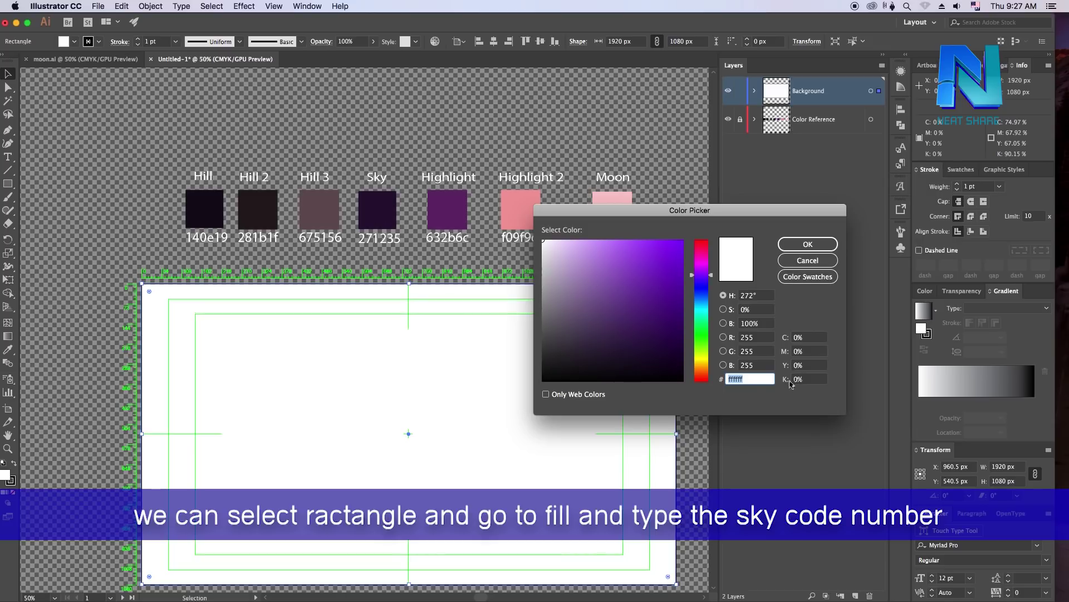
{"action": "type", "text": "271235"}
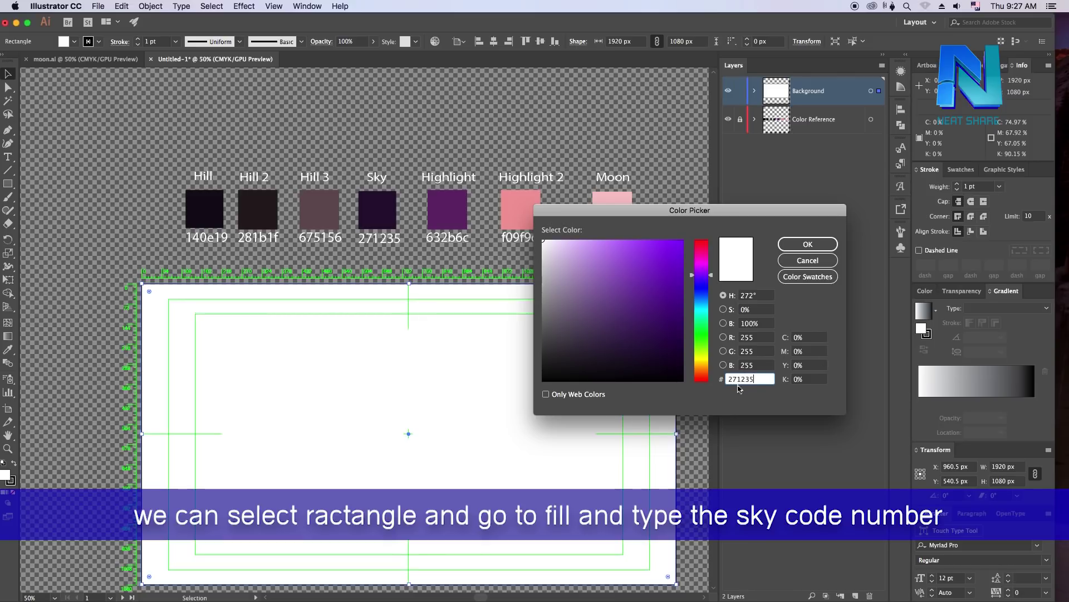
{"action": "left_click", "coordinate": [780, 246]}
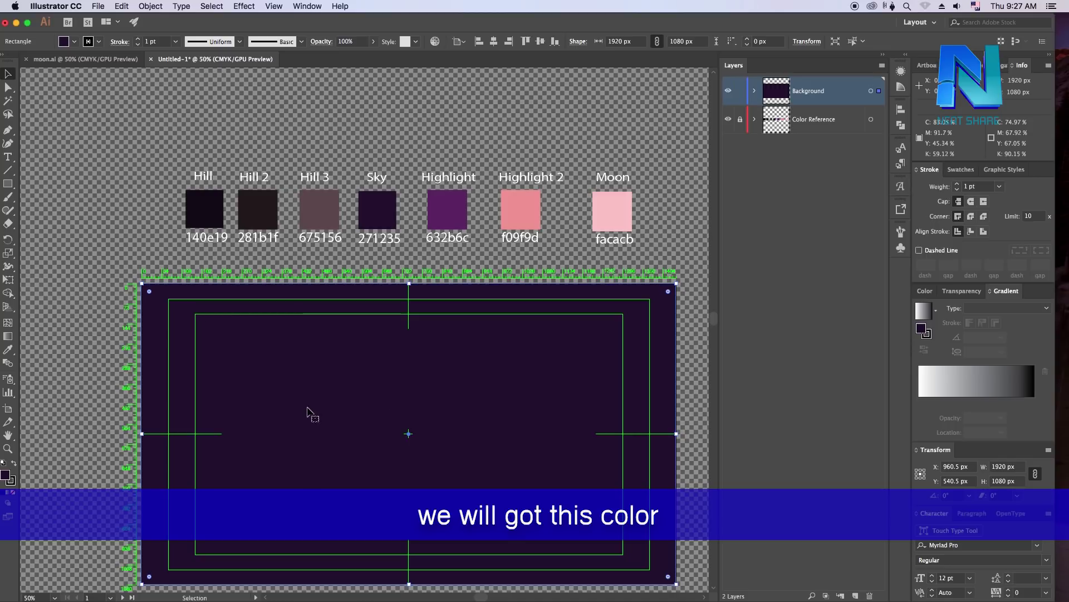
{"action": "key", "text": "d"}
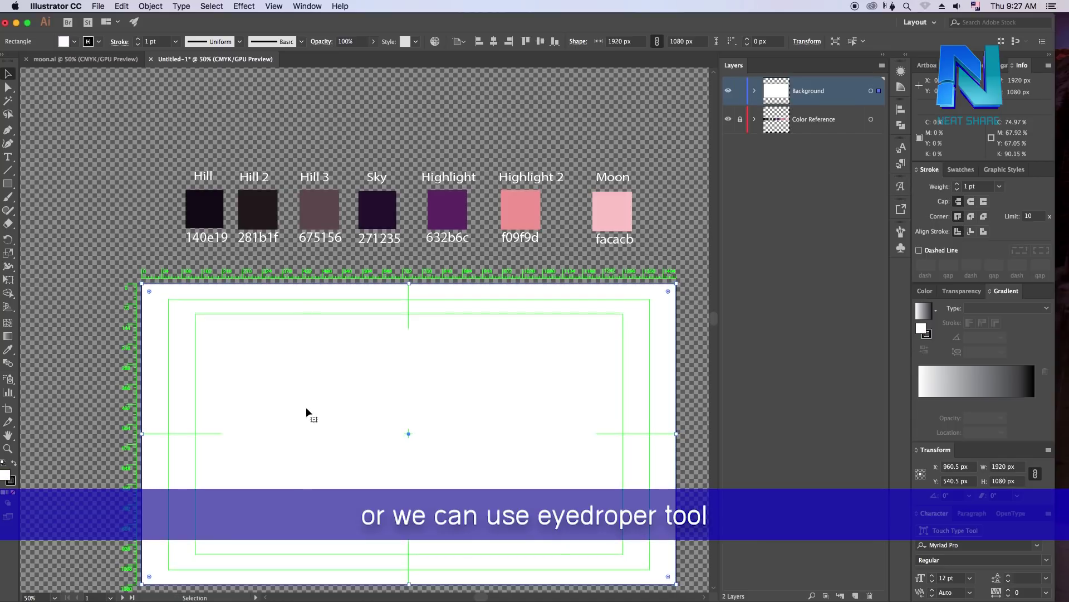
Eyedrop the Sky swatch 271235 into the background rectangle, then deselect it
{"action": "left_click", "coordinate": [11, 354]}
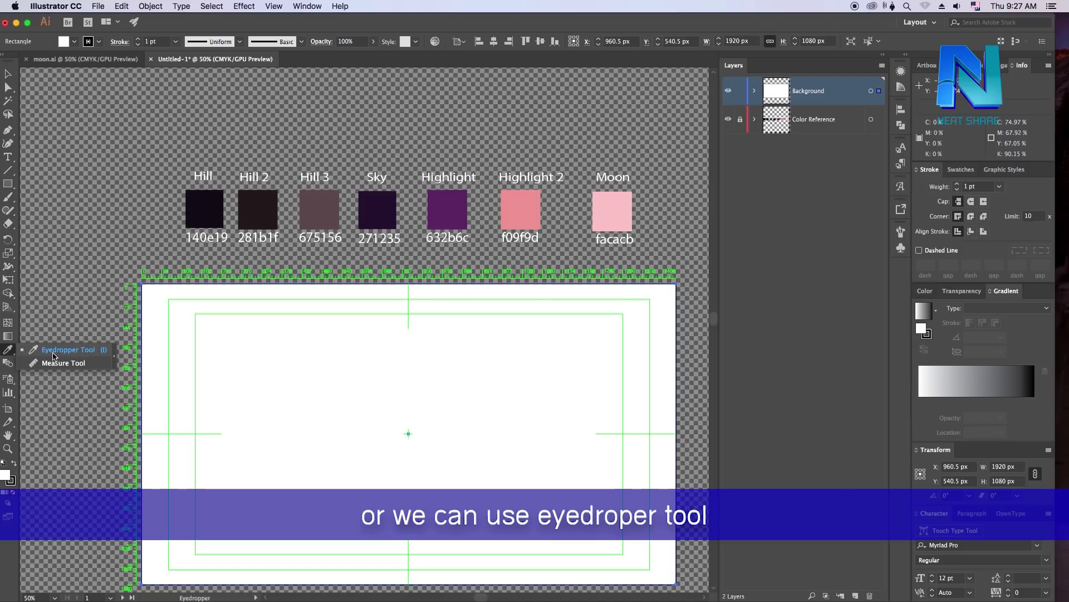
{"action": "left_click", "coordinate": [53, 355]}
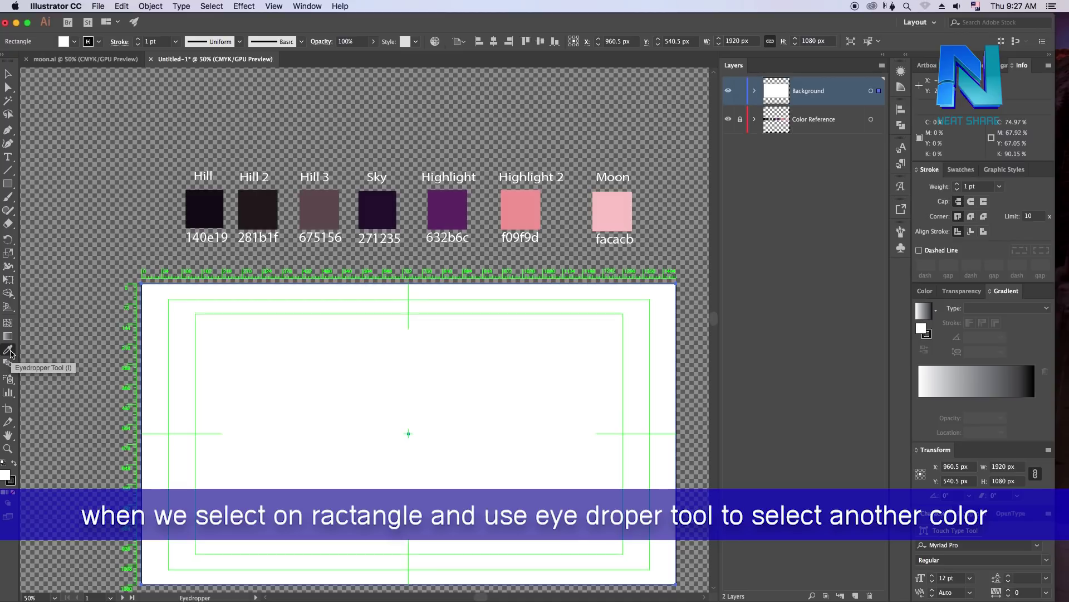
{"action": "left_click", "coordinate": [9, 350]}
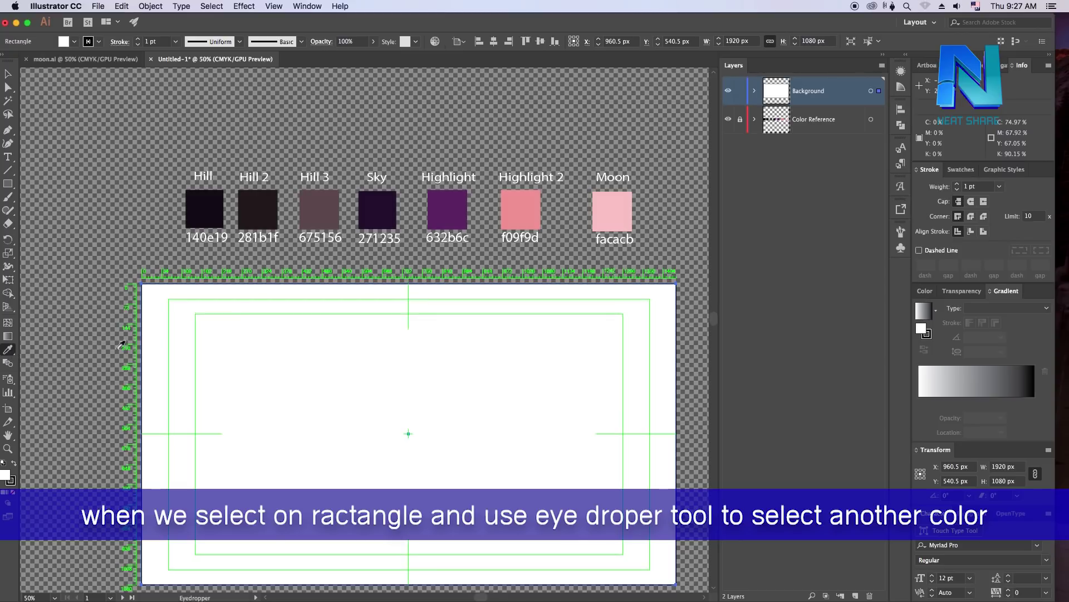
{"action": "left_click", "coordinate": [380, 209]}
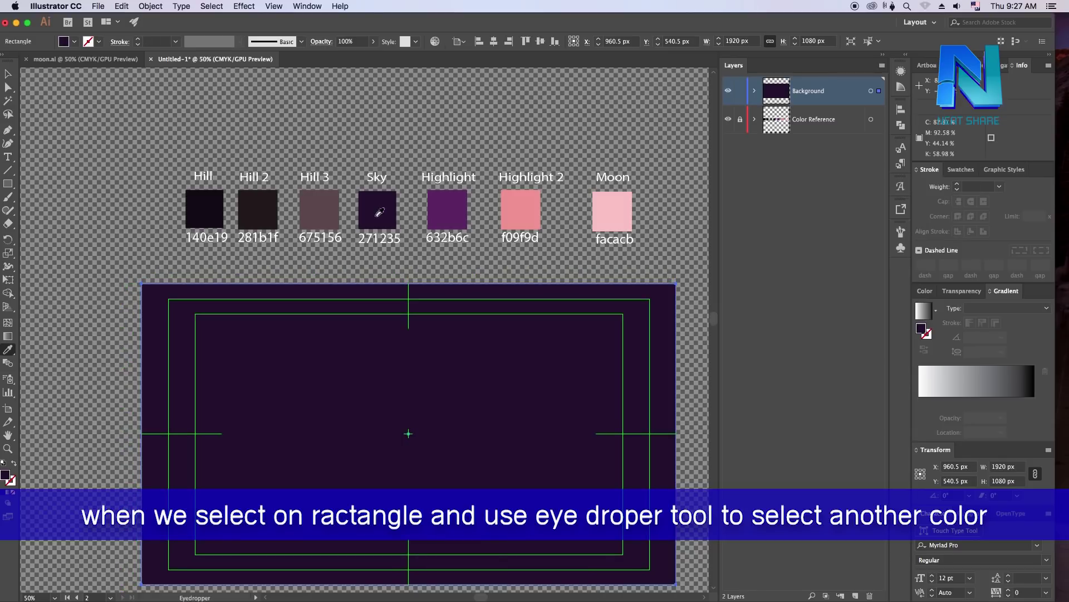
{"action": "left_click", "coordinate": [9, 74]}
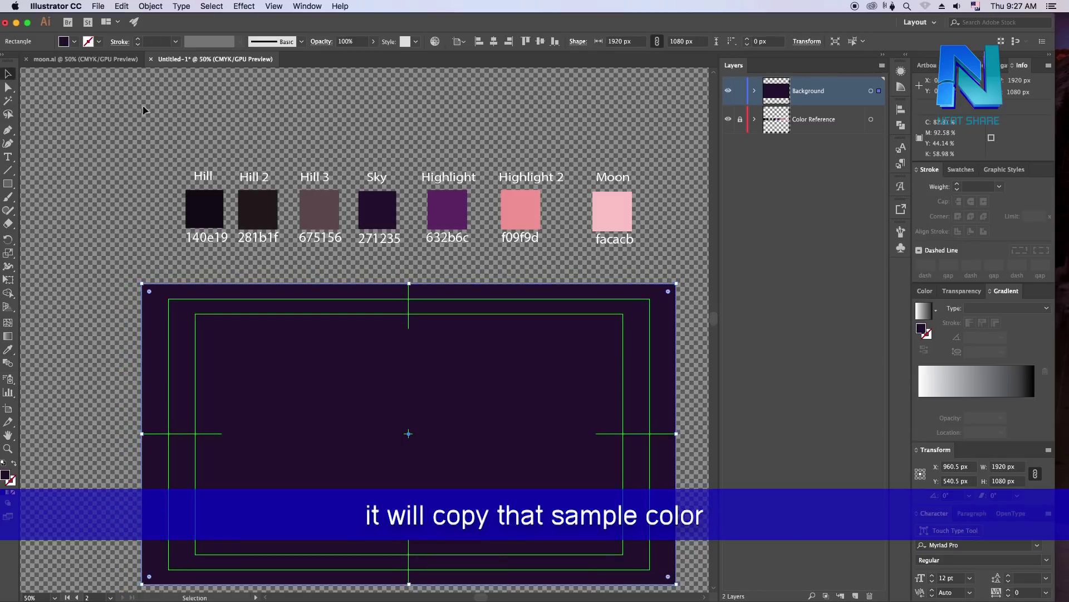
{"action": "left_click", "coordinate": [143, 107]}
{"action": "left_click_drag", "start_coordinate": [382, 377], "coordinate": [370, 320]}
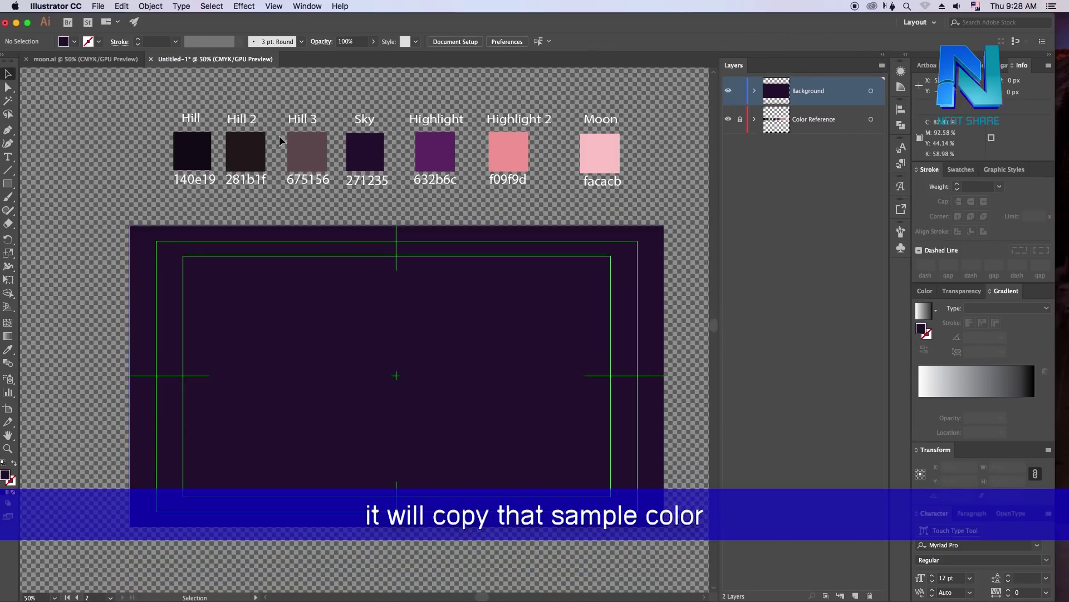
{"action": "scroll", "coordinate": [367, 312], "scroll_direction": "right", "scroll_amount": 2}
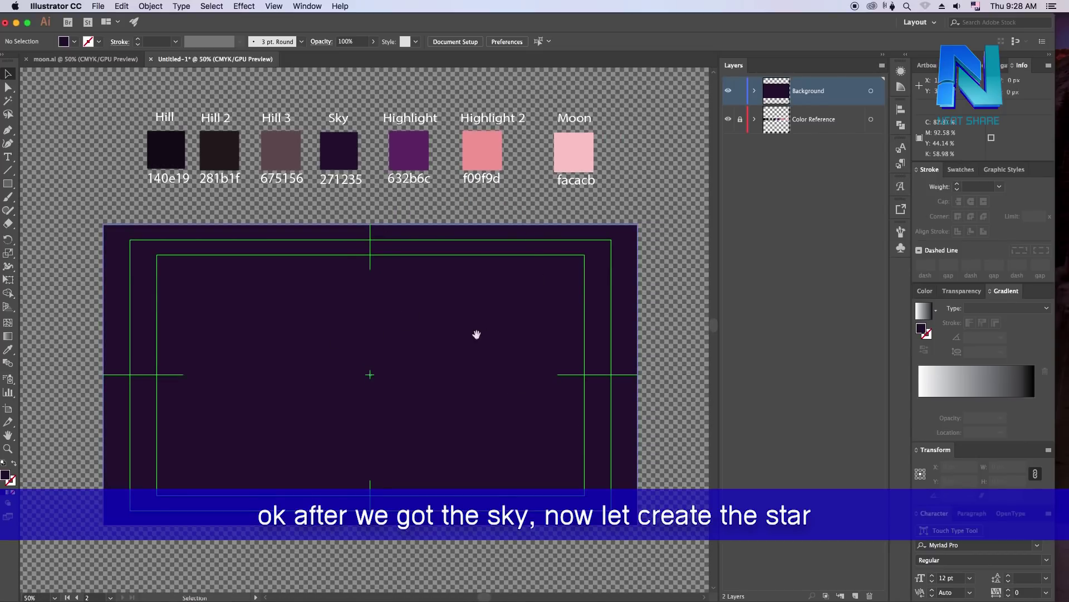
{"action": "left_click_drag", "start_coordinate": [459, 338], "coordinate": [465, 324]}
{"action": "left_click_drag", "start_coordinate": [498, 365], "coordinate": [469, 362]}
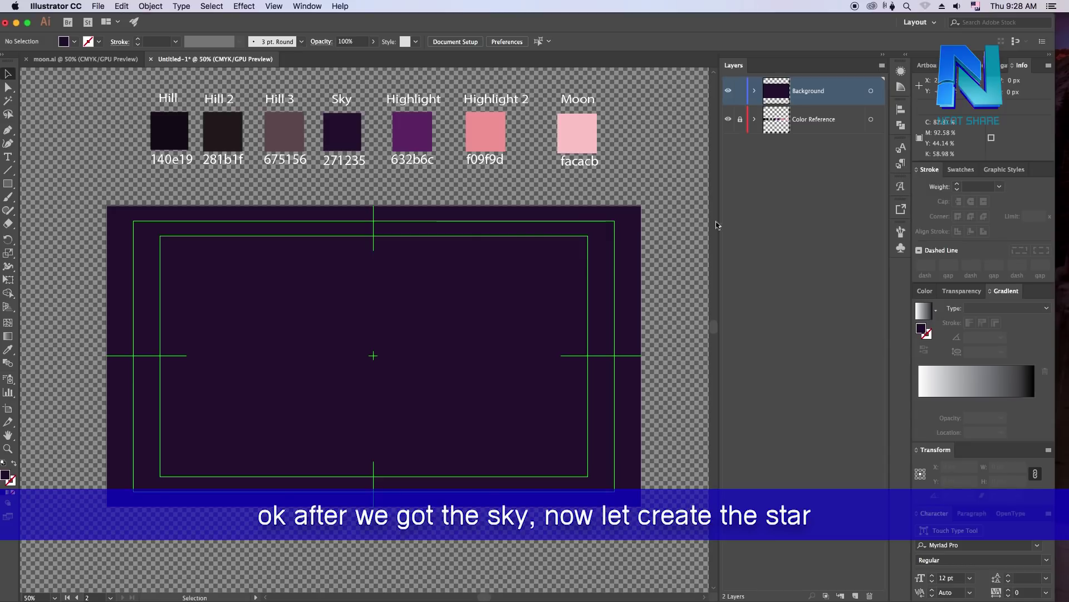
{"action": "left_click", "coordinate": [89, 58]}
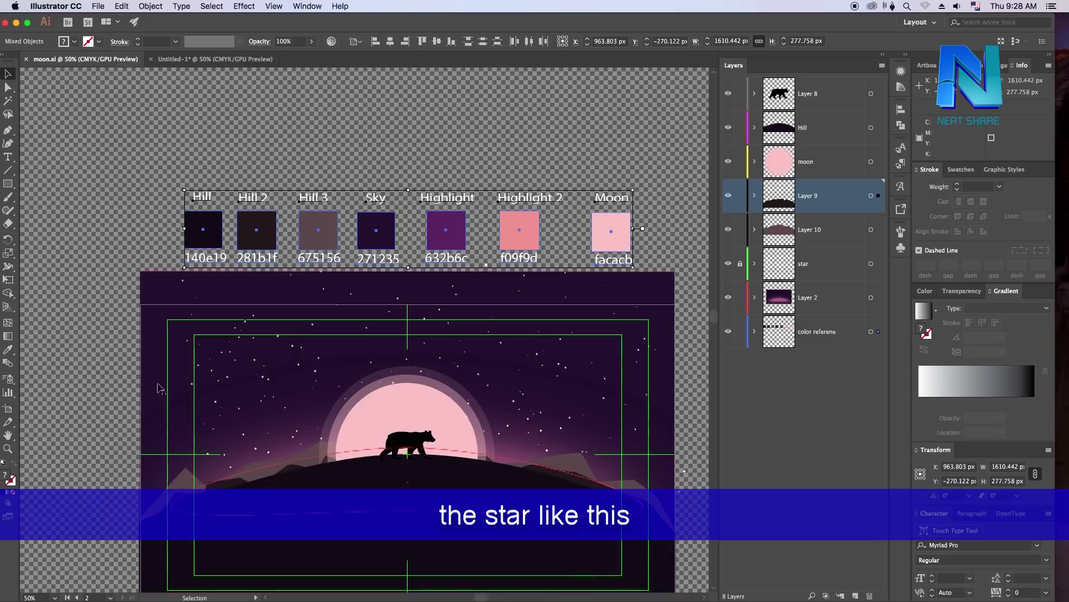
{"action": "left_click", "coordinate": [255, 64]}
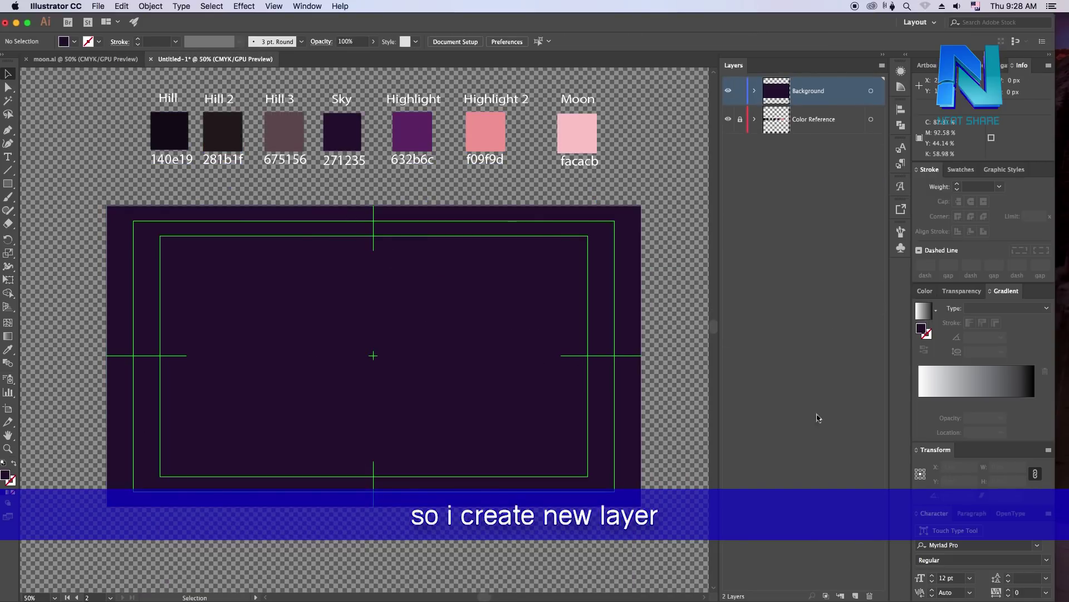
Create a new Layer 3 and expand Background to select its rectangle
{"action": "left_click", "coordinate": [856, 595]}
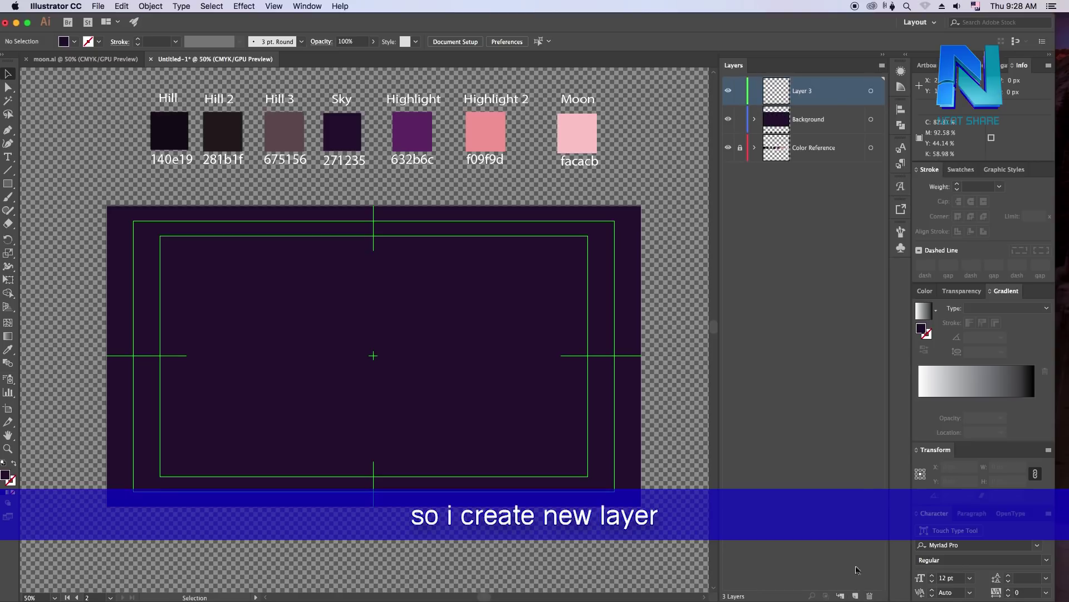
{"action": "double_click", "coordinate": [809, 91]}
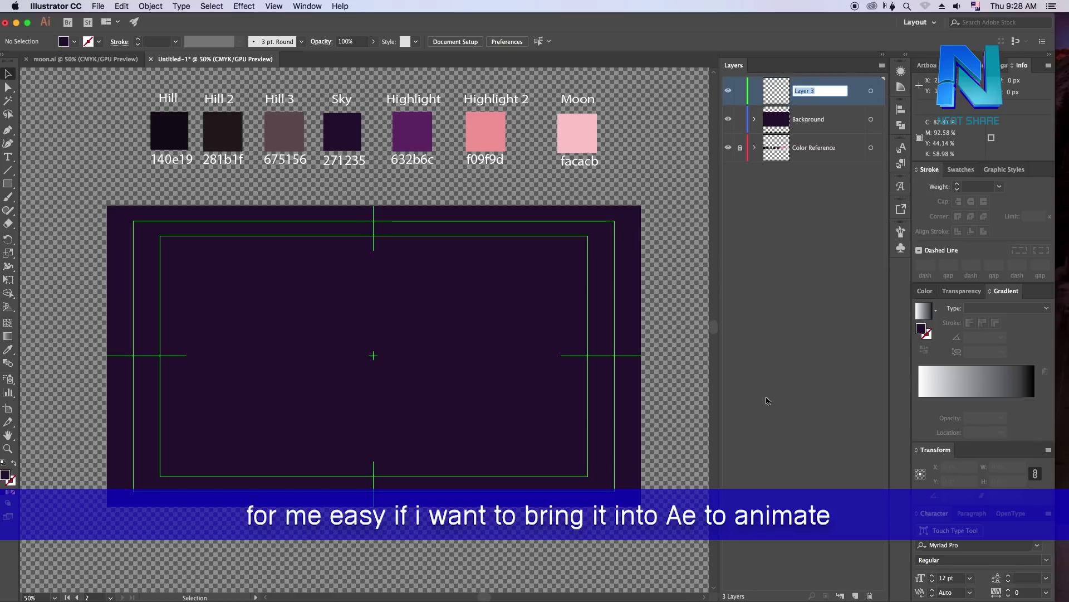
{"action": "left_click", "coordinate": [806, 124]}
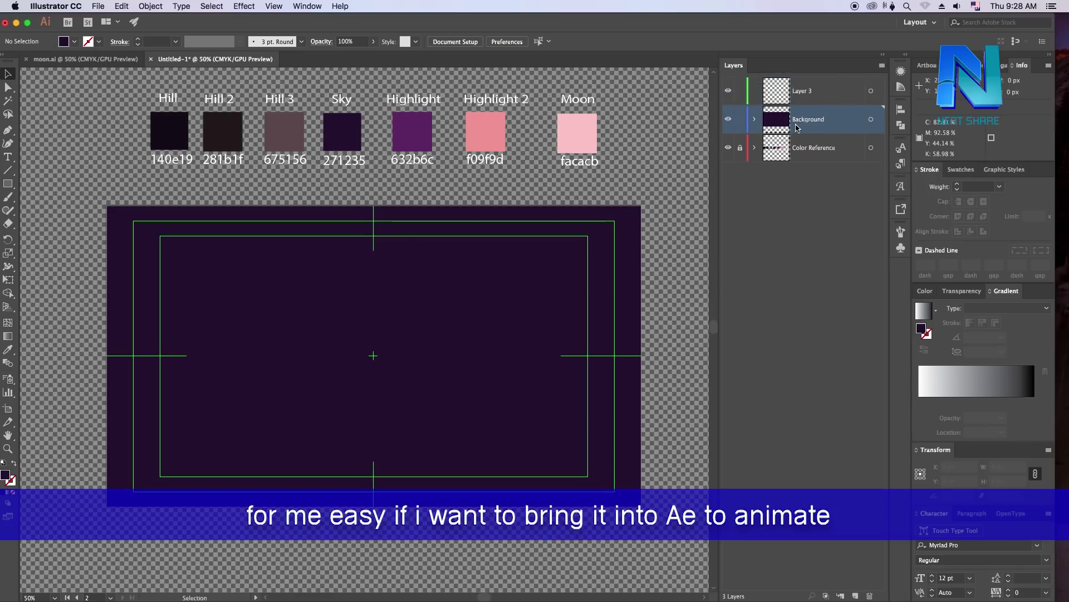
{"action": "left_click", "coordinate": [754, 123]}
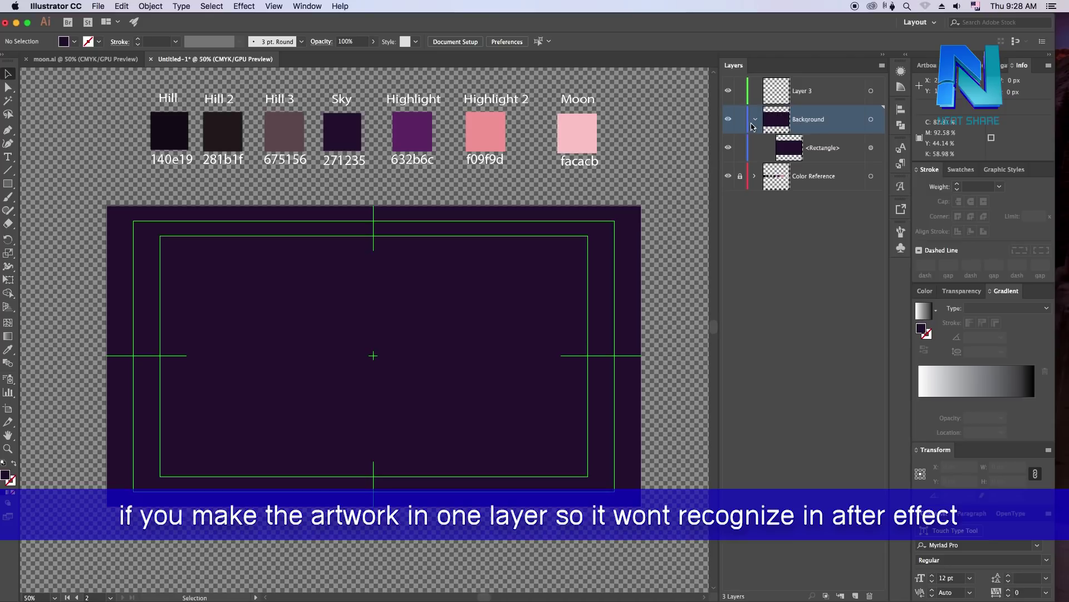
{"action": "left_click", "coordinate": [826, 152]}
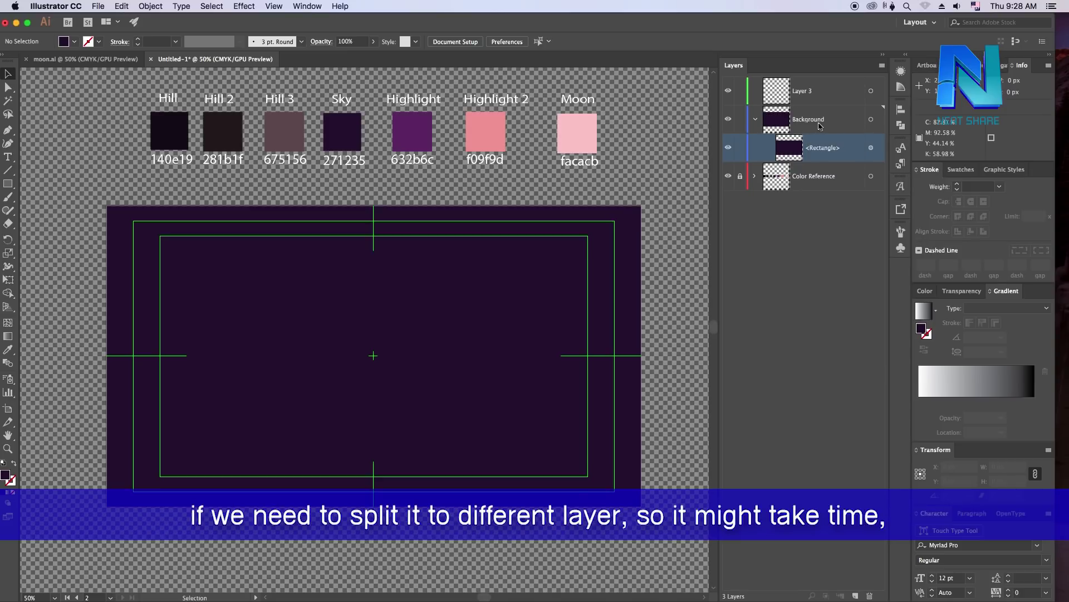
Collapse Background, make Layer 3 the active layer, and return the zoom to 50%
{"action": "left_click", "coordinate": [755, 119]}
{"action": "left_click", "coordinate": [832, 121]}
{"action": "left_click", "coordinate": [810, 94]}
{"action": "left_click", "coordinate": [811, 120]}
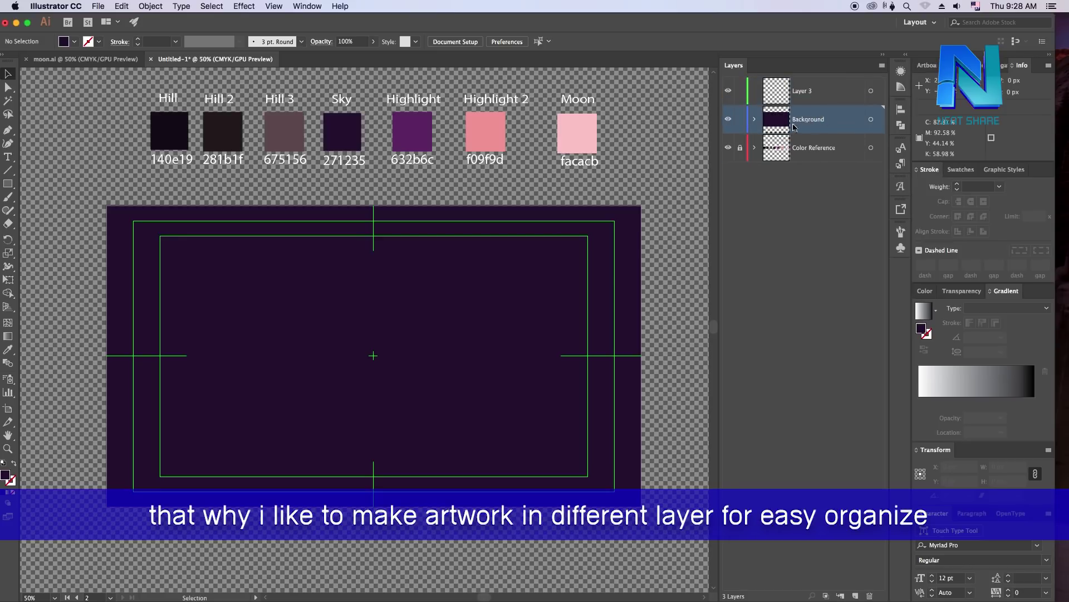
{"action": "left_click", "coordinate": [806, 95]}
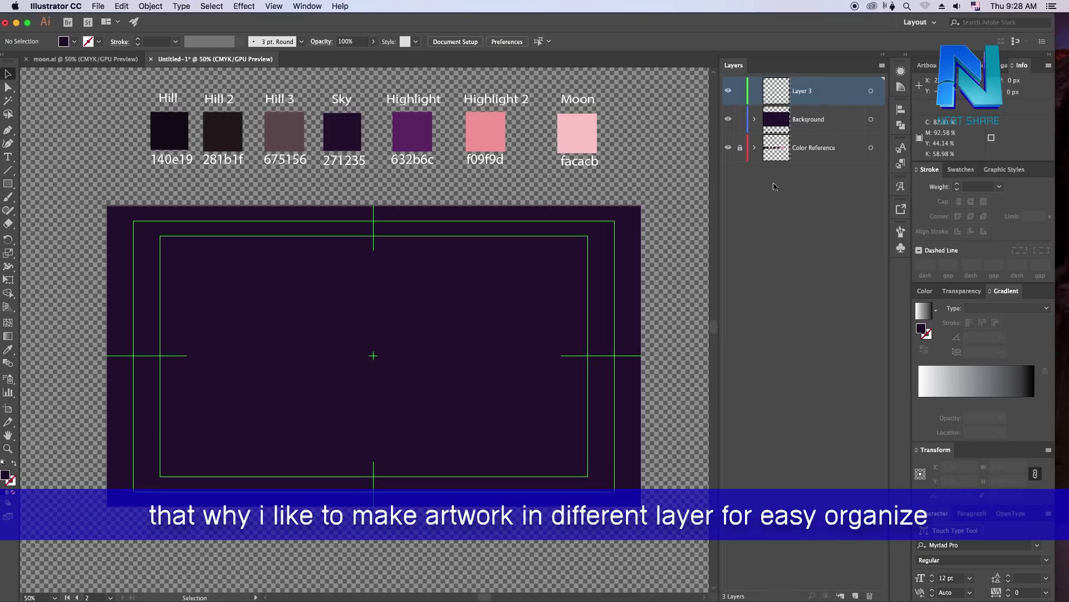
{"action": "key", "text": "super+minus"}
{"action": "key", "text": "super+plus"}
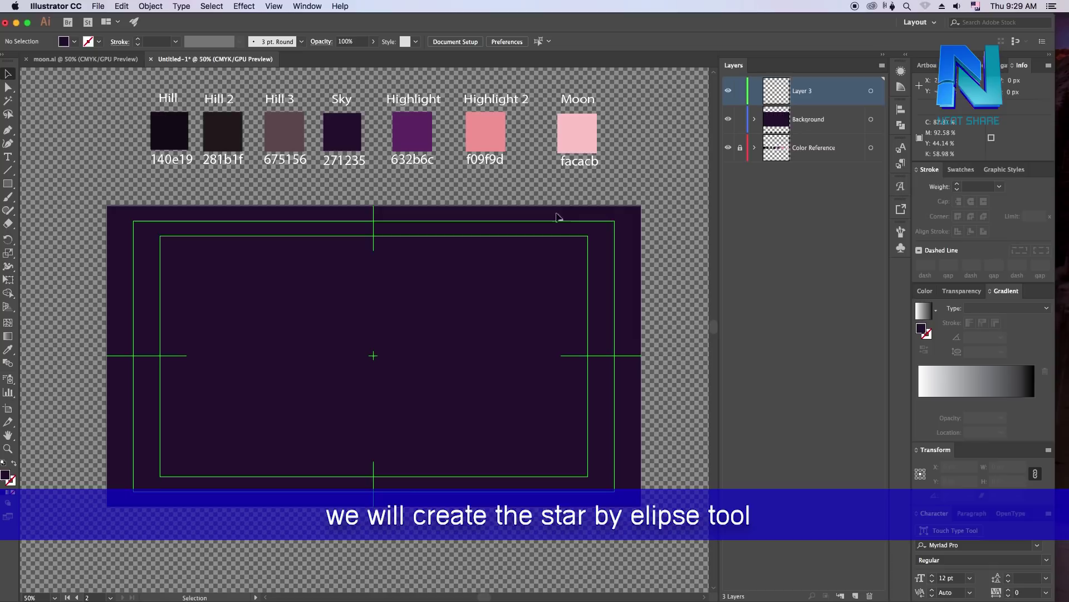
{"action": "key", "text": "space"}
Draw a 6 × 6 px circle in the upper middle of the artboard with the Ellipse tool
{"action": "mouse_move", "coordinate": [453, 256]}
{"action": "left_mouse_down"}
{"action": "mouse_move", "coordinate": [375, 319]}
{"action": "mouse_move", "coordinate": [410, 296]}
{"action": "left_mouse_up"}
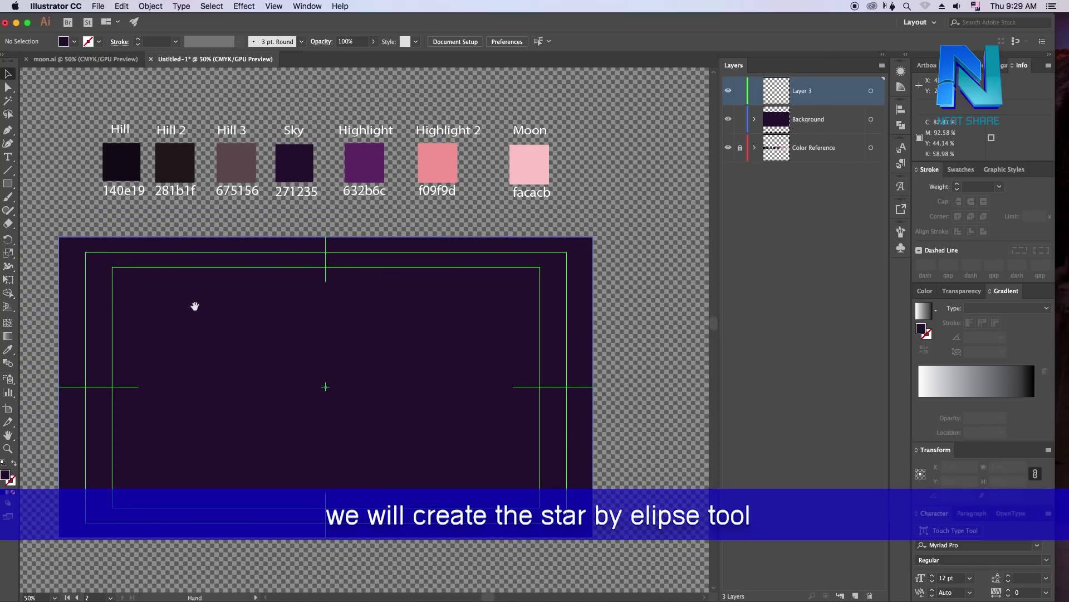
{"action": "left_click_drag", "start_coordinate": [195, 306], "coordinate": [197, 272]}
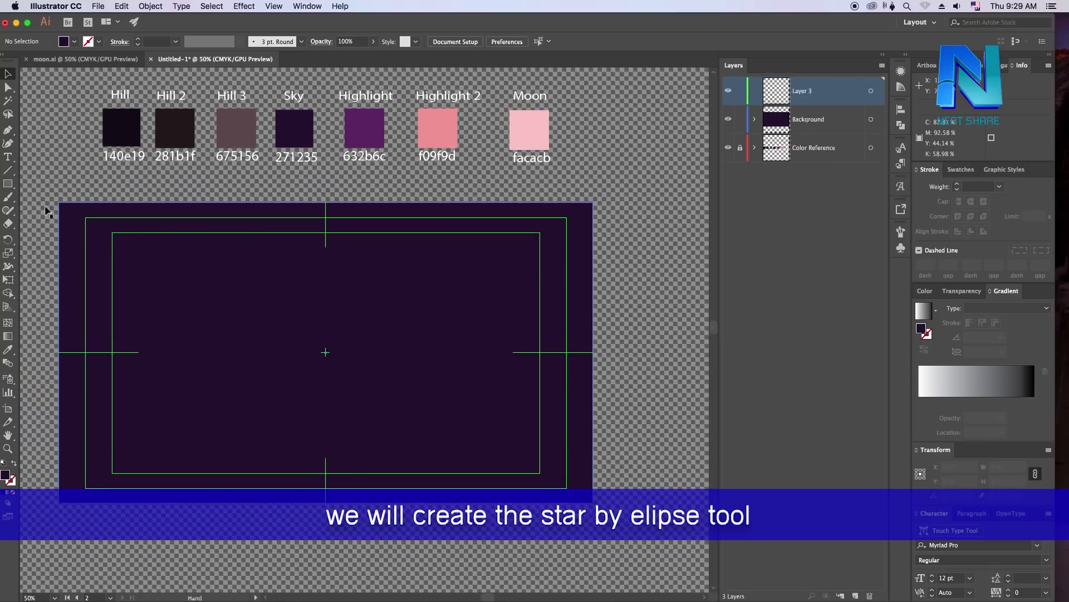
{"action": "left_click", "coordinate": [11, 188]}
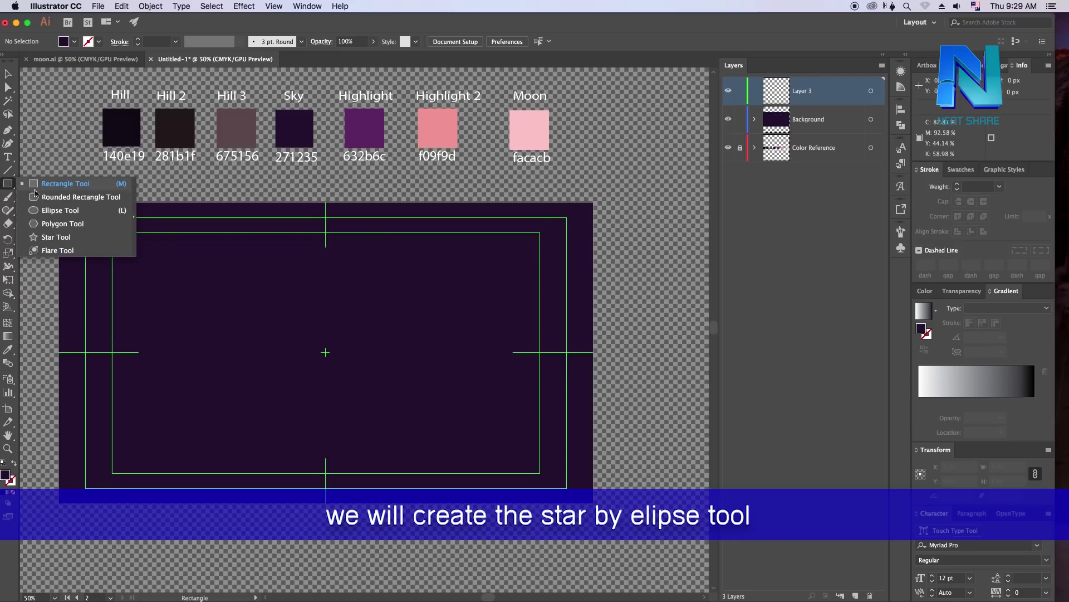
{"action": "left_click", "coordinate": [59, 211]}
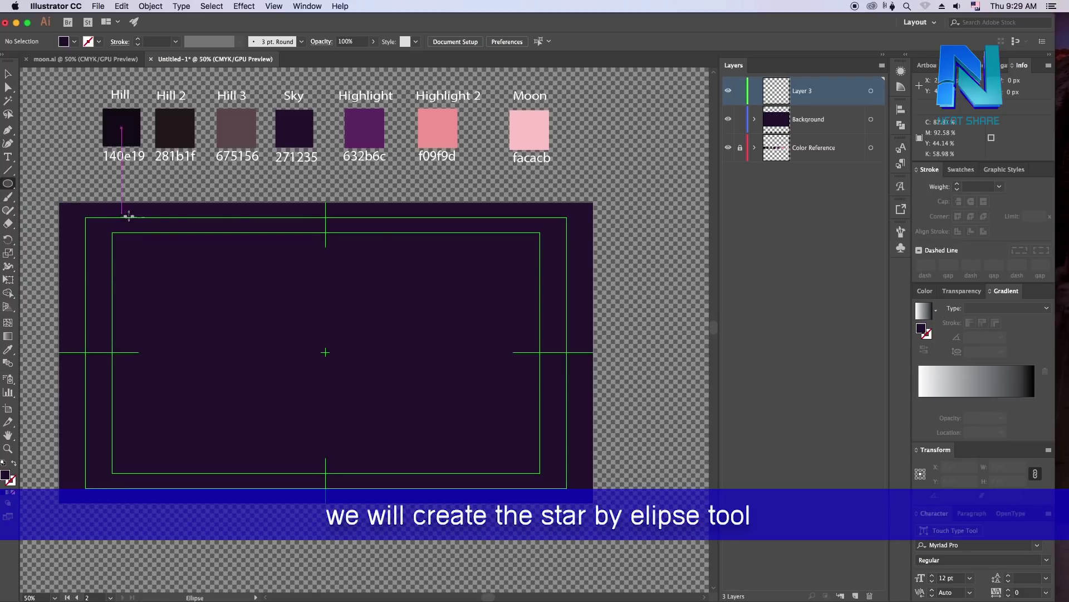
{"action": "left_click", "coordinate": [396, 290]}
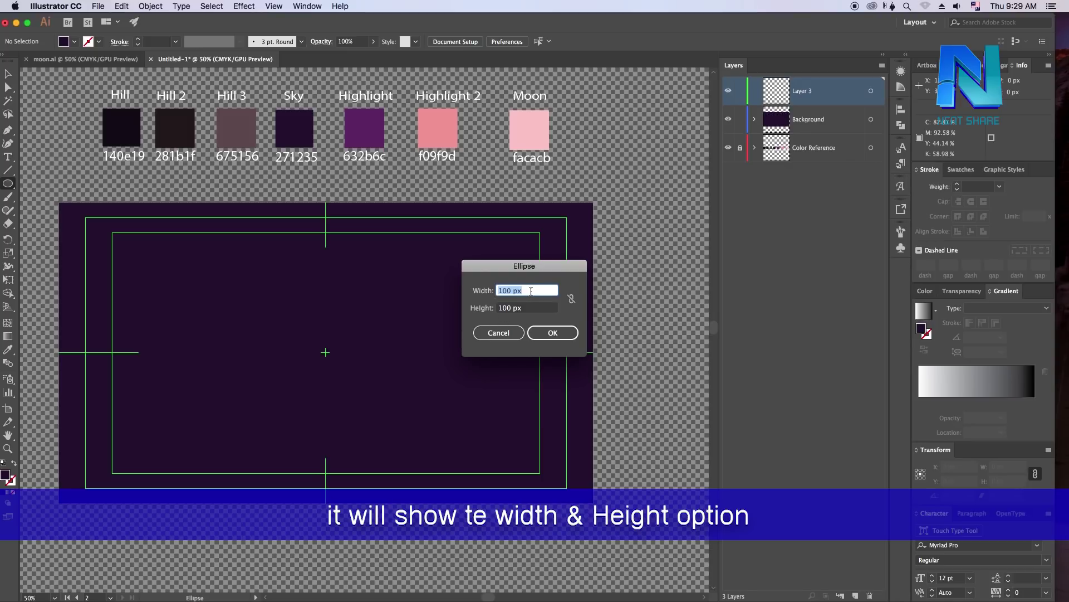
{"action": "type", "text": "6"}
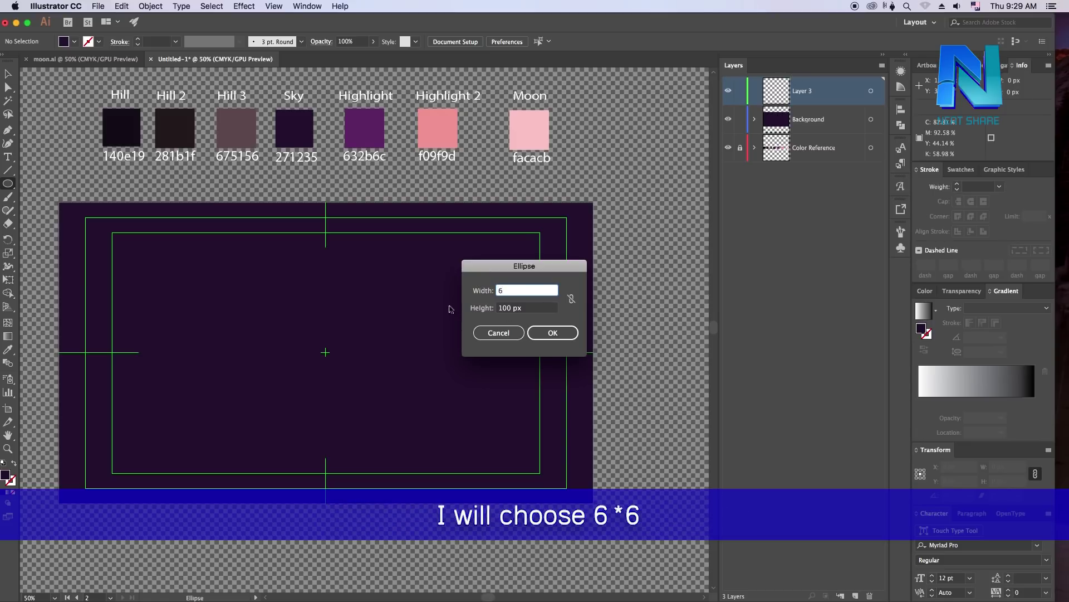
{"action": "key", "text": "Tab"}
{"action": "type", "text": "6"}
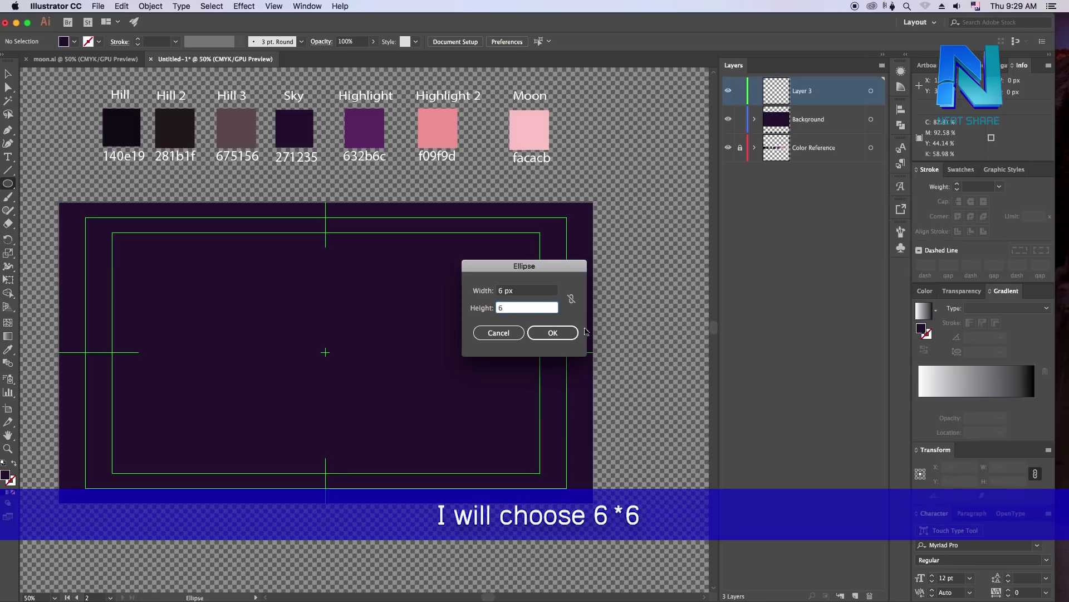
{"action": "left_click", "coordinate": [554, 333]}
Fill the 6 px circle on Layer 3 with white (ffffff)
{"action": "left_click", "coordinate": [9, 72]}
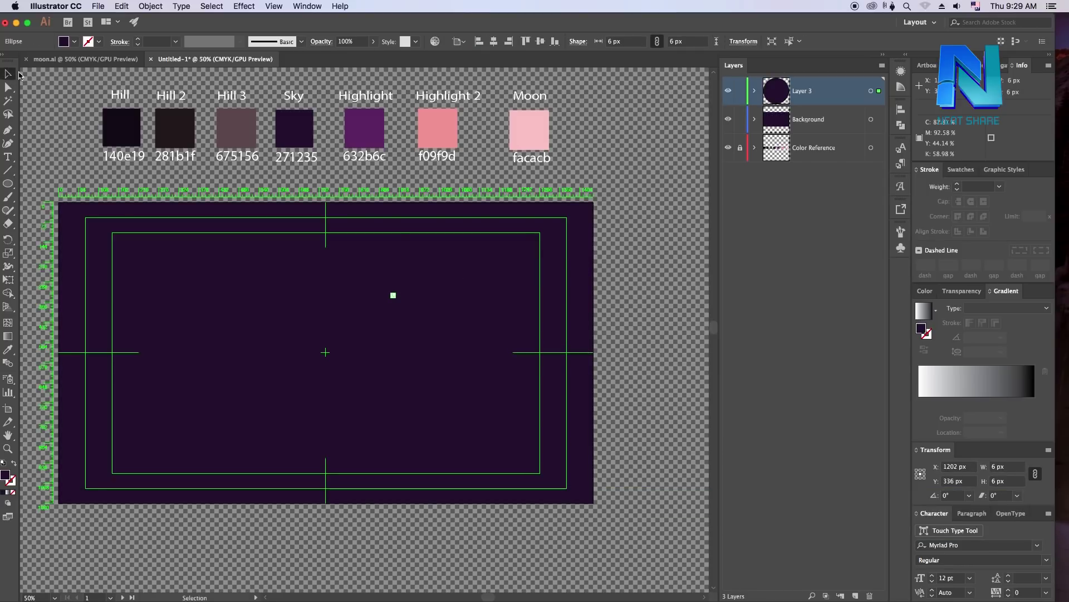
{"action": "left_click", "coordinate": [49, 103]}
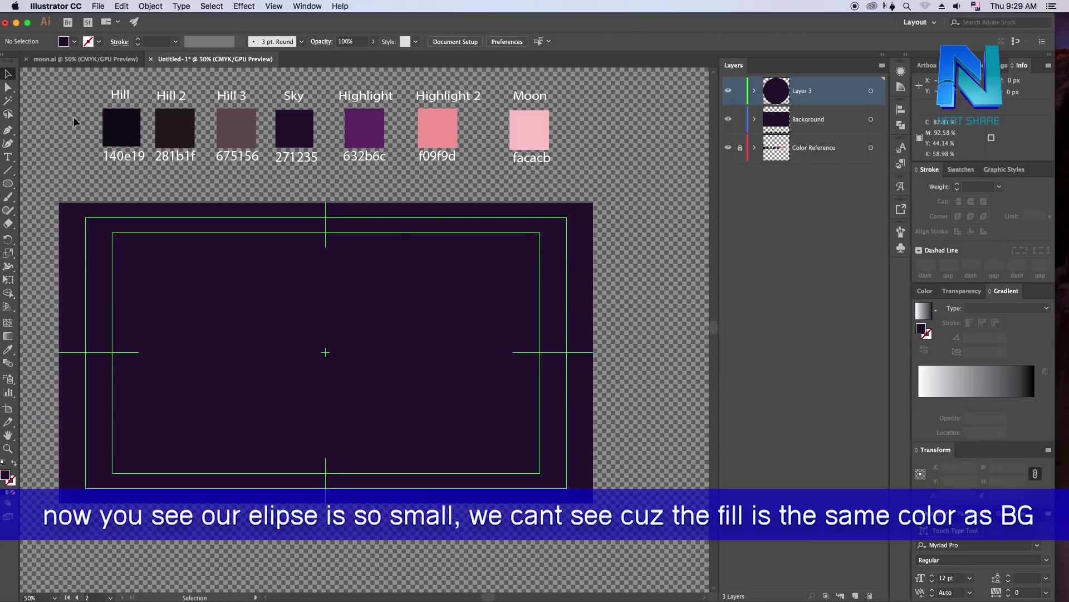
{"action": "left_click", "coordinate": [755, 91]}
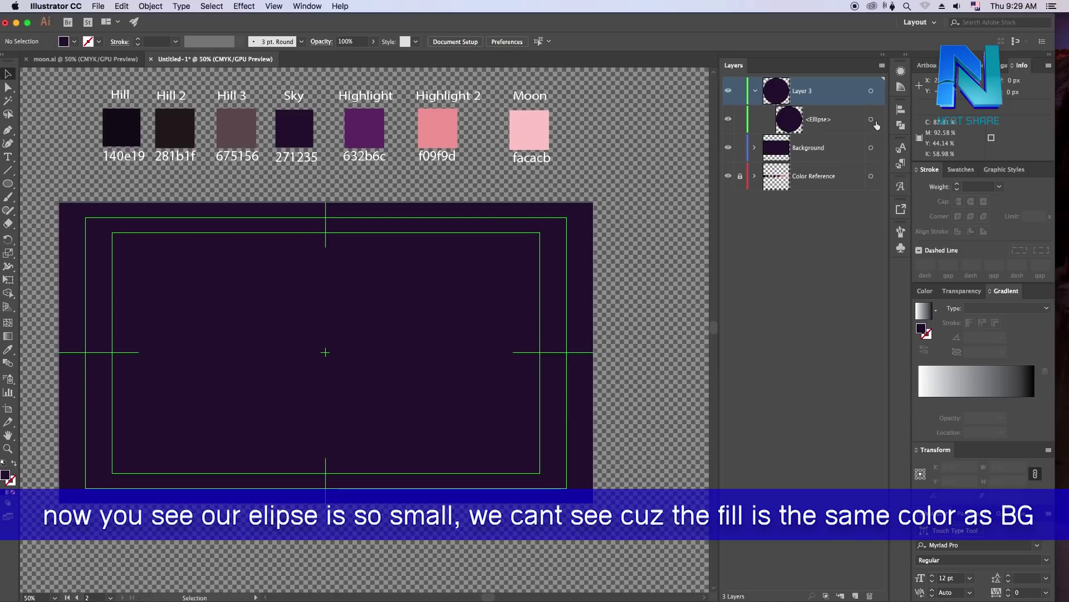
{"action": "left_click", "coordinate": [871, 119]}
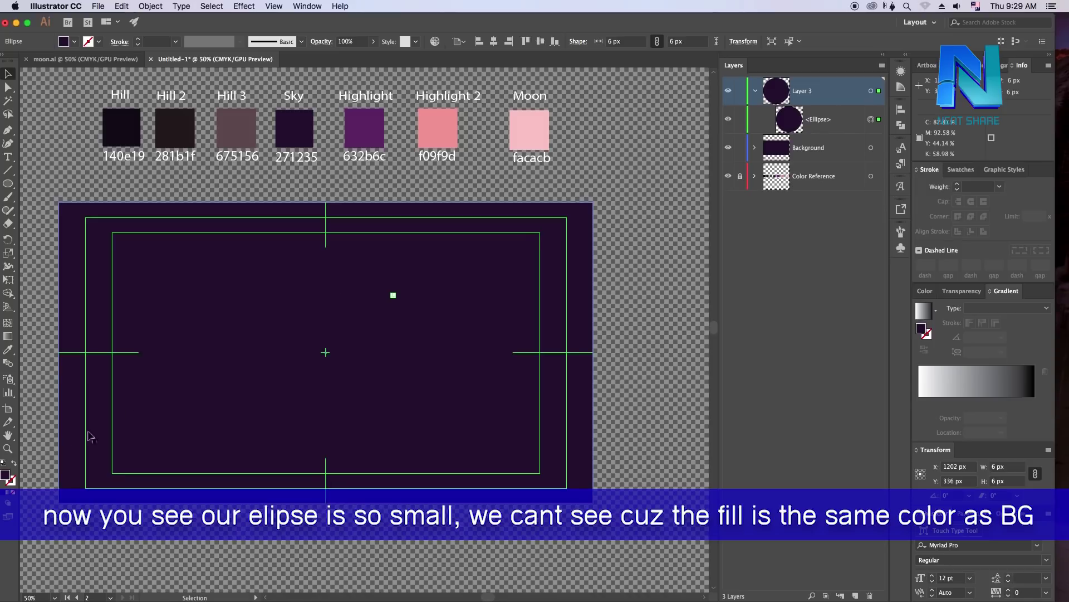
{"action": "double_click", "coordinate": [6, 476]}
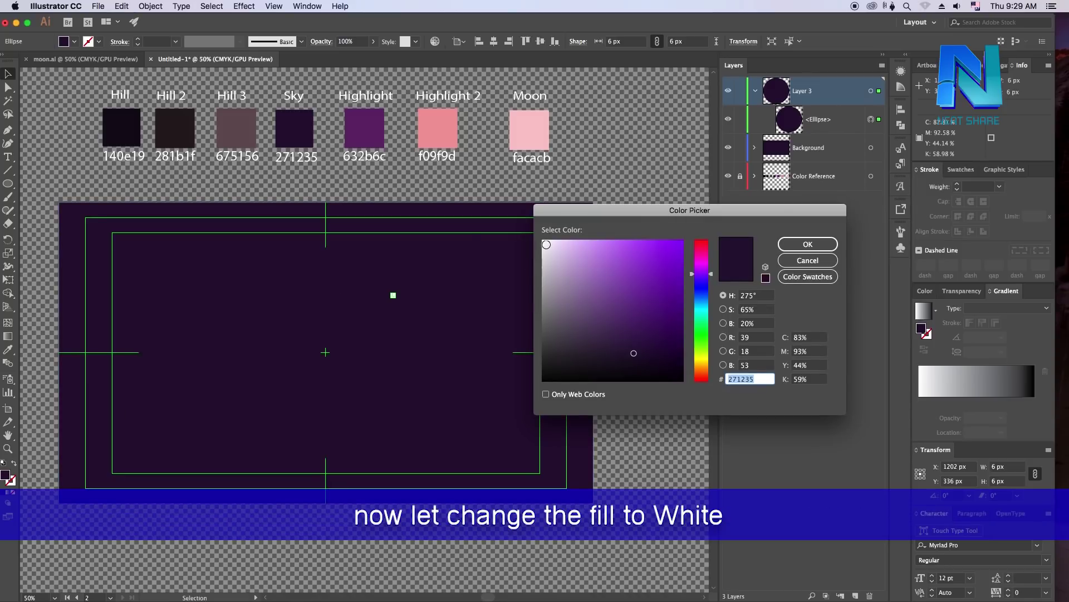
{"action": "left_click", "coordinate": [546, 244]}
{"action": "left_click", "coordinate": [811, 244]}
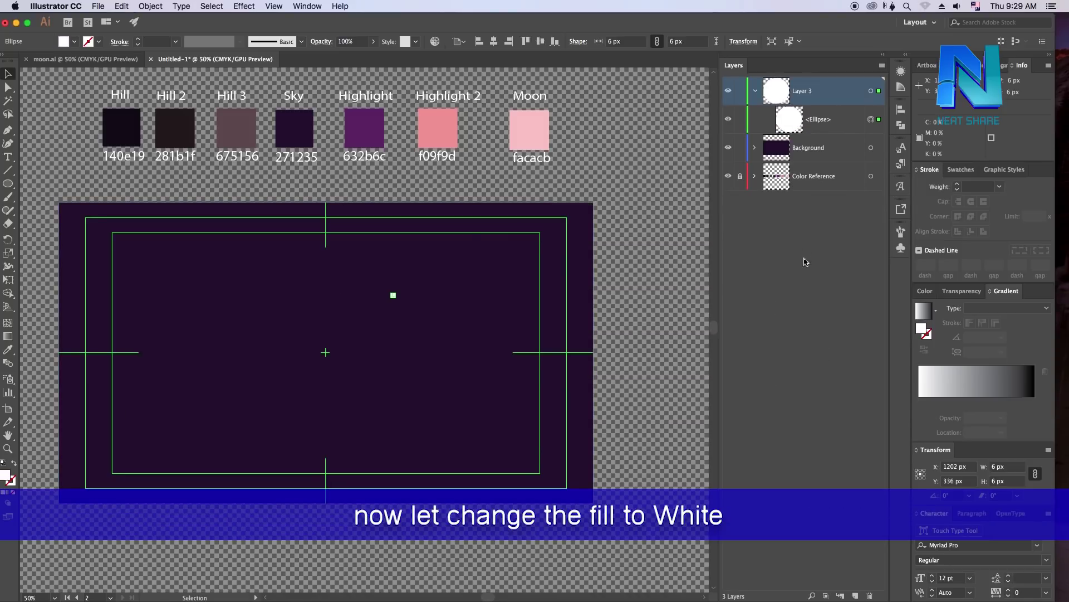
Deselect the white dot, zoom in to check it, then zoom out to the whole artboard
{"action": "left_click", "coordinate": [804, 261]}
{"action": "left_click", "coordinate": [666, 291]}
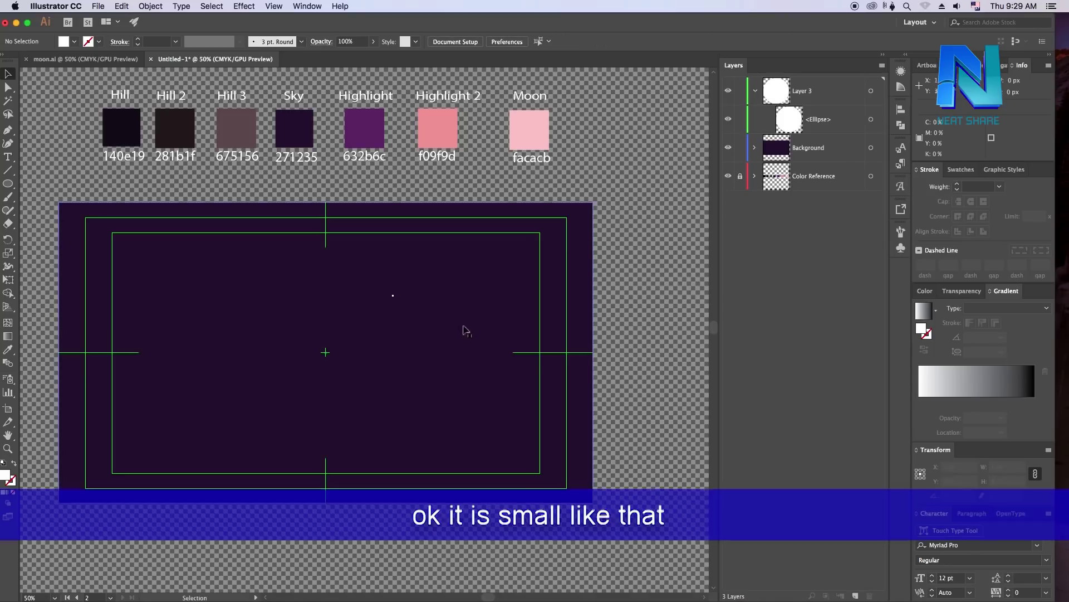
{"action": "key", "text": "super+equal"}
{"action": "key", "text": "super+equal"}
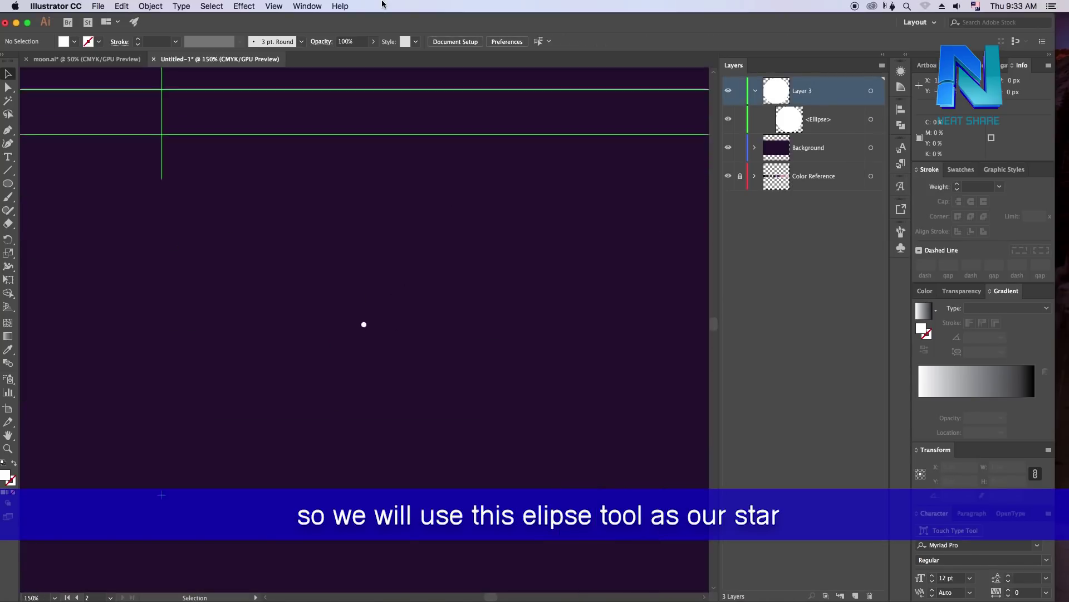
{"action": "key", "text": "super+minus"}
{"action": "key", "text": "super+minus"}
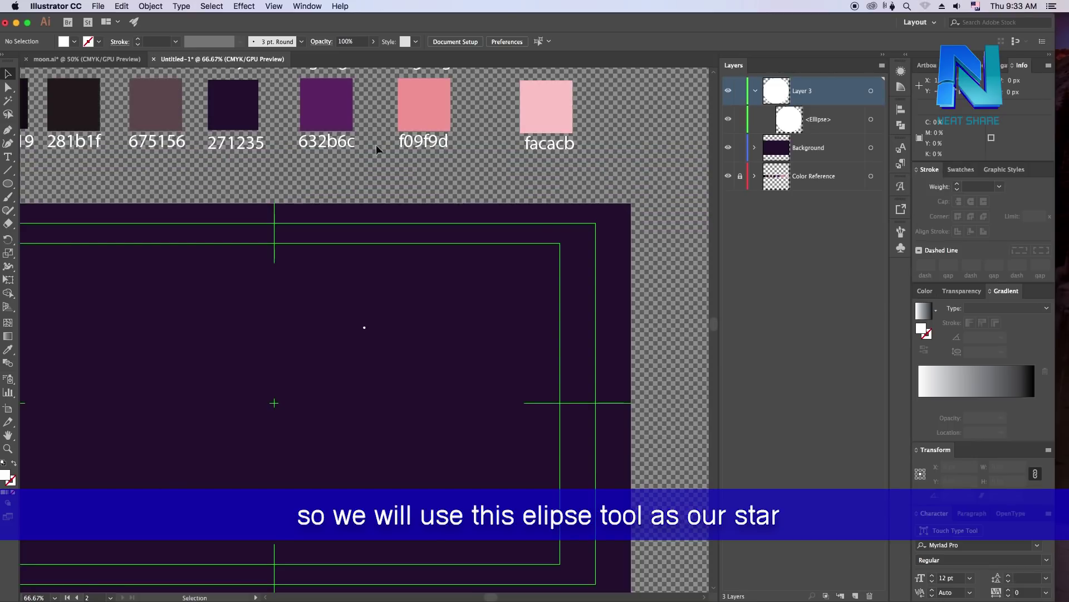
{"action": "scroll", "coordinate": [485, 270], "scroll_direction": "left", "scroll_amount": 3}
{"action": "scroll", "coordinate": [485, 270], "scroll_direction": "down", "scroll_amount": 2}
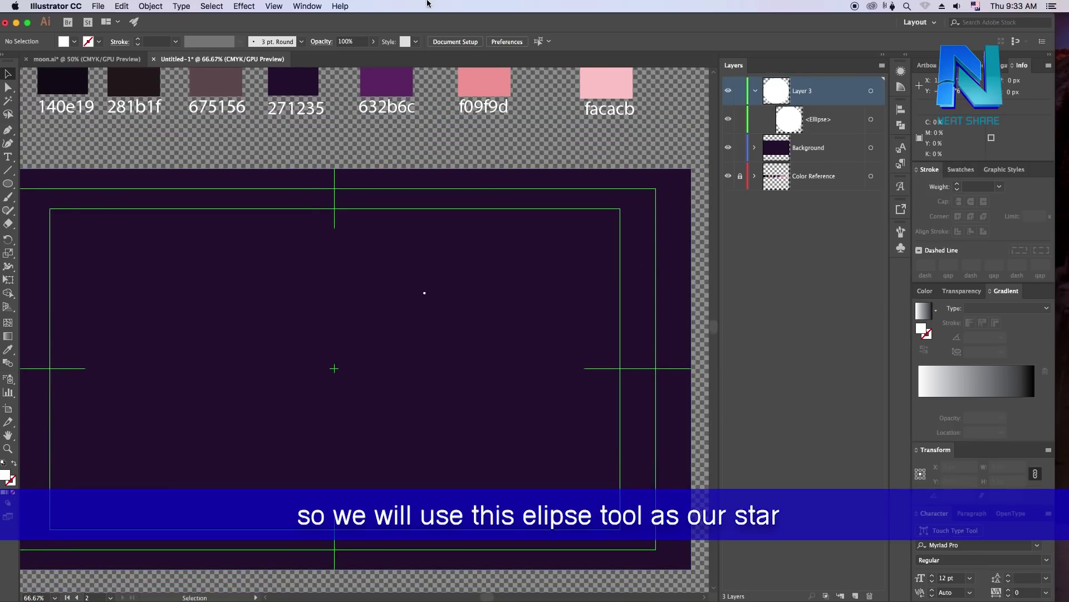
{"action": "key", "text": "super+minus"}
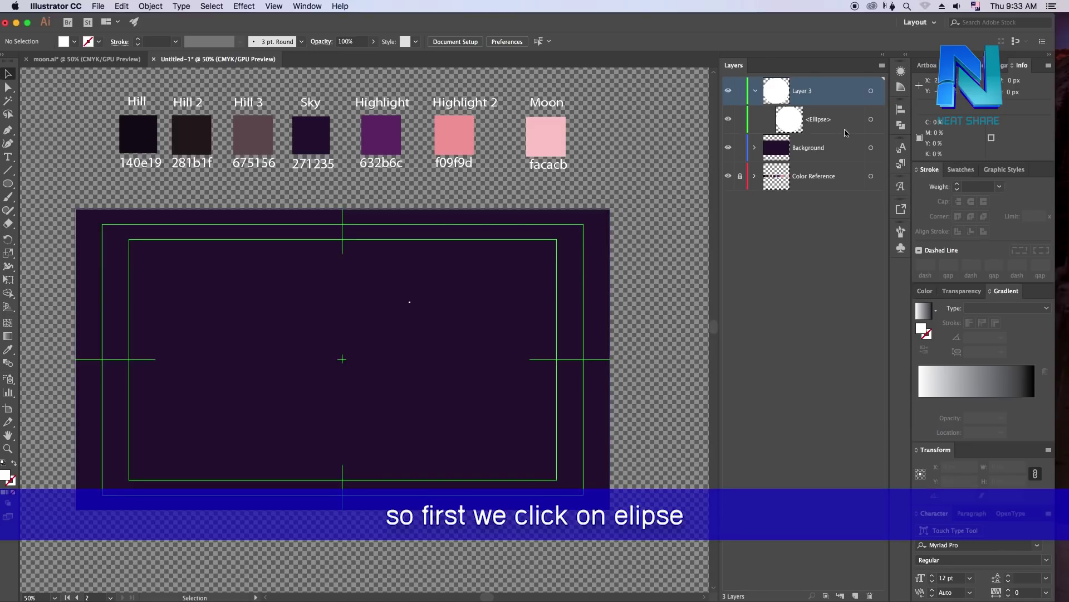
Select the white dot and start a new brush from it in the Brushes panel
{"action": "left_click", "coordinate": [872, 120]}
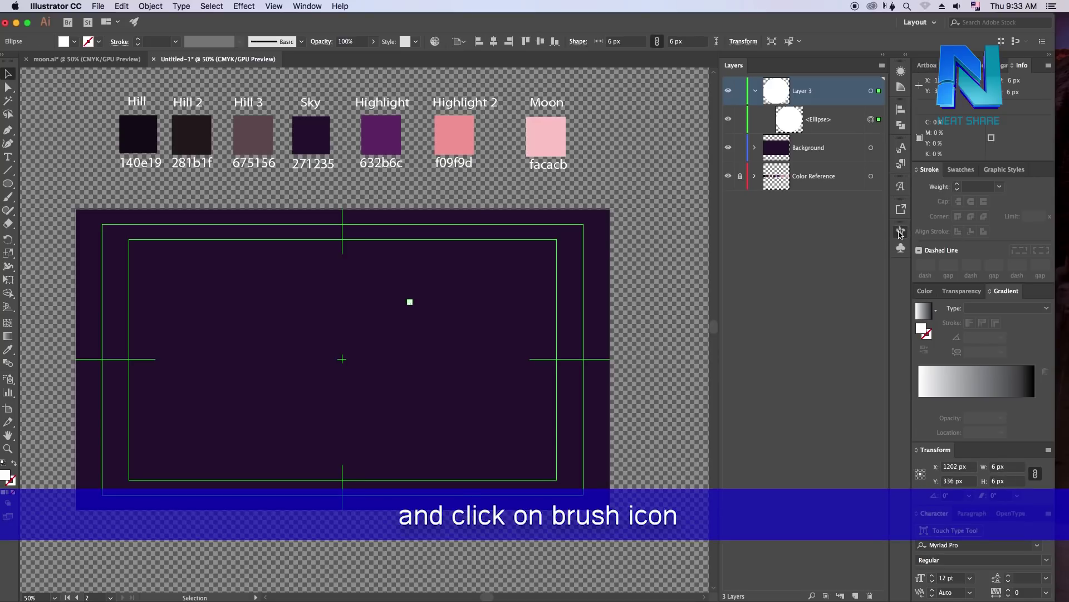
{"action": "left_click", "coordinate": [901, 232]}
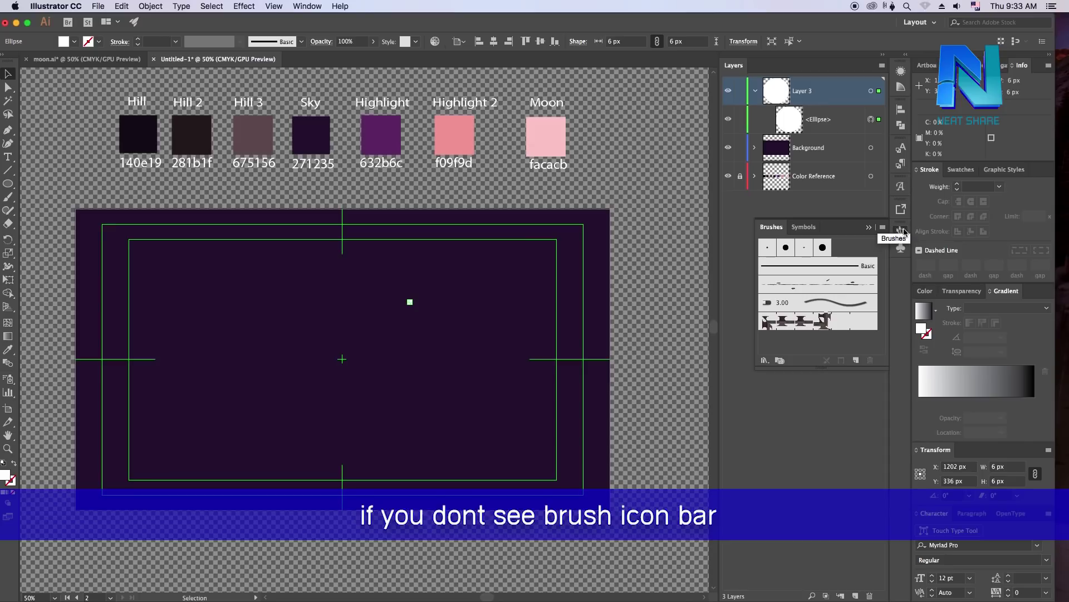
{"action": "left_click", "coordinate": [308, 6]}
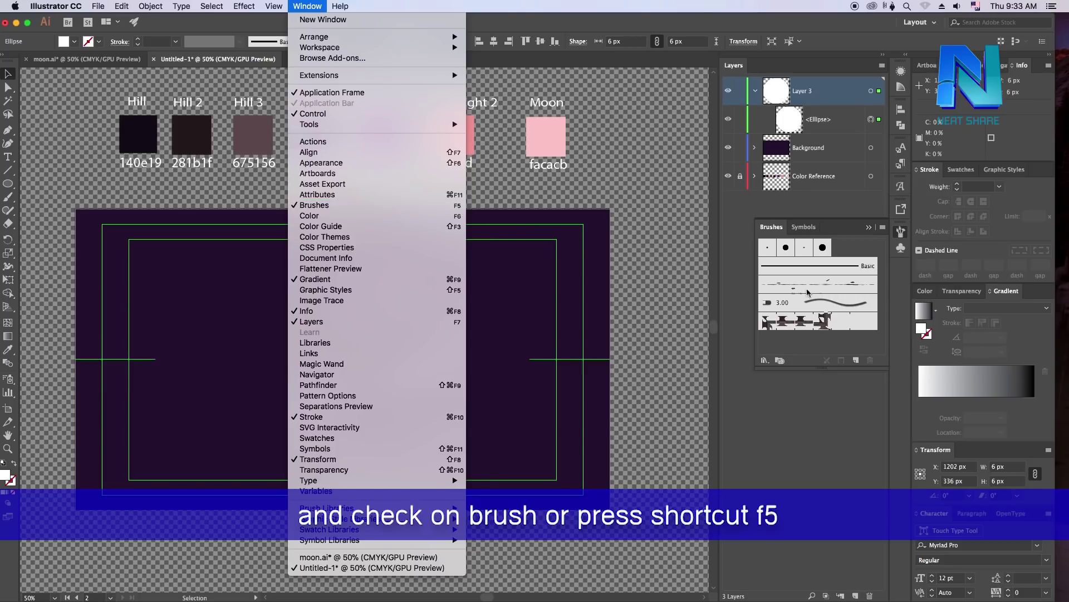
{"action": "left_click", "coordinate": [903, 235]}
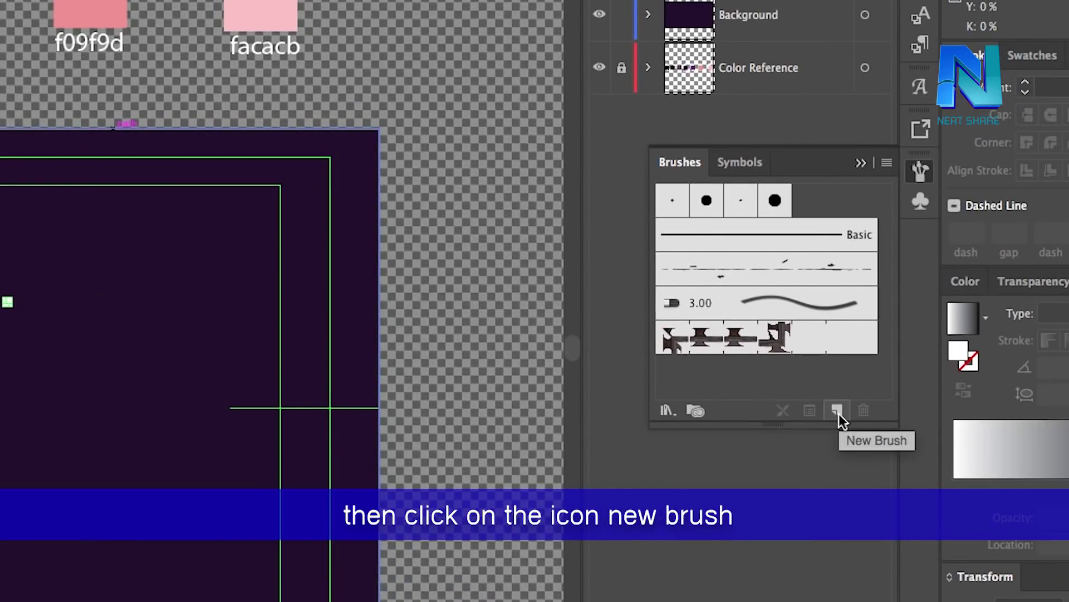
{"action": "left_click", "coordinate": [837, 412]}
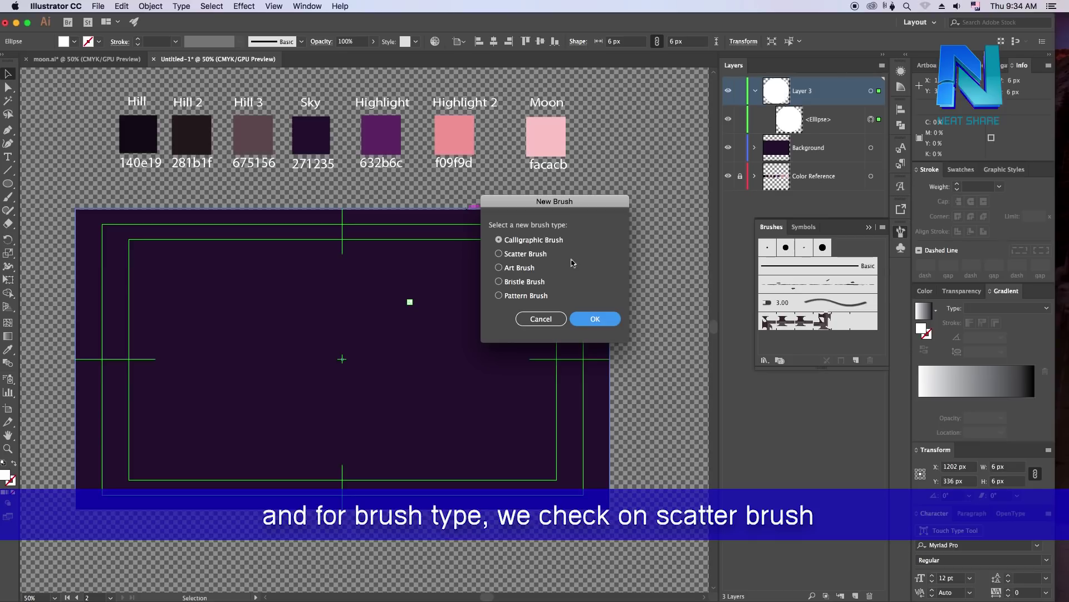
Make the dot a Scatter Brush named star with Size Random 10–100%
{"action": "left_click", "coordinate": [516, 257]}
{"action": "left_click", "coordinate": [606, 320]}
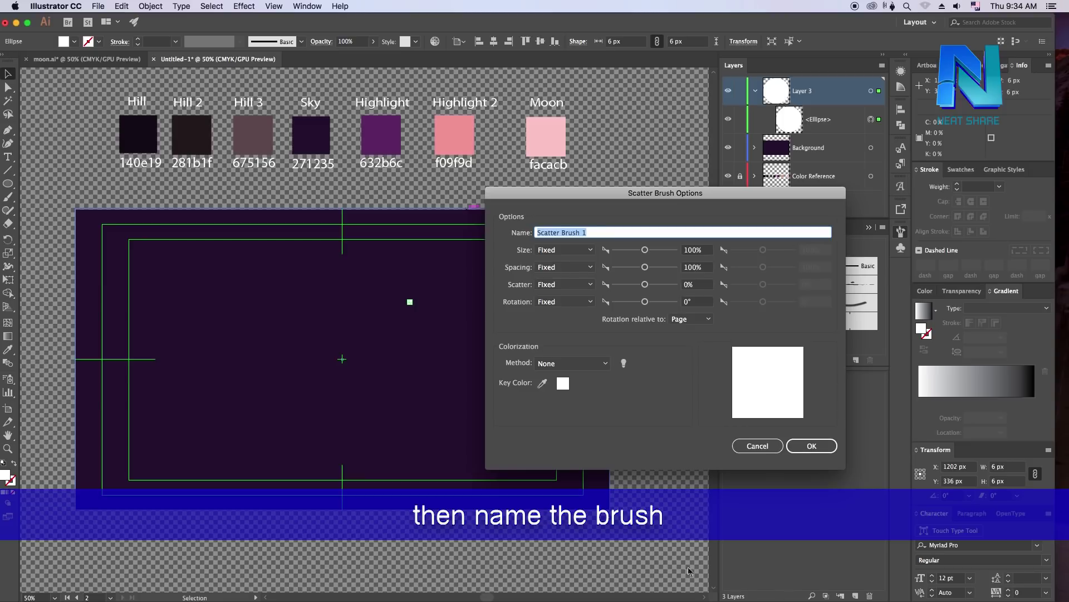
{"action": "type", "text": "star"}
{"action": "left_click", "coordinate": [552, 251]}
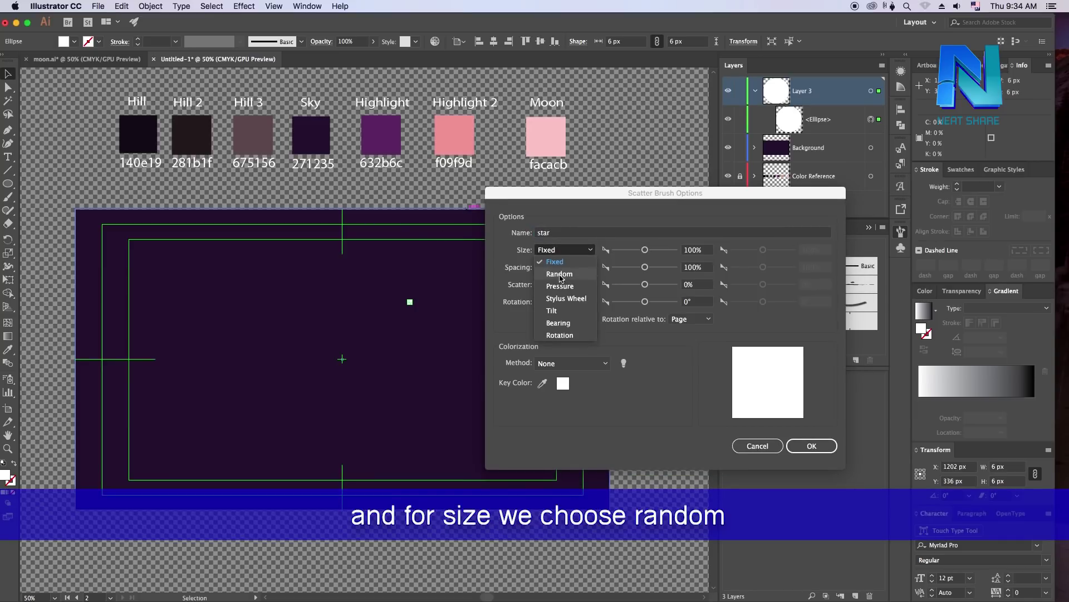
{"action": "left_click", "coordinate": [560, 274]}
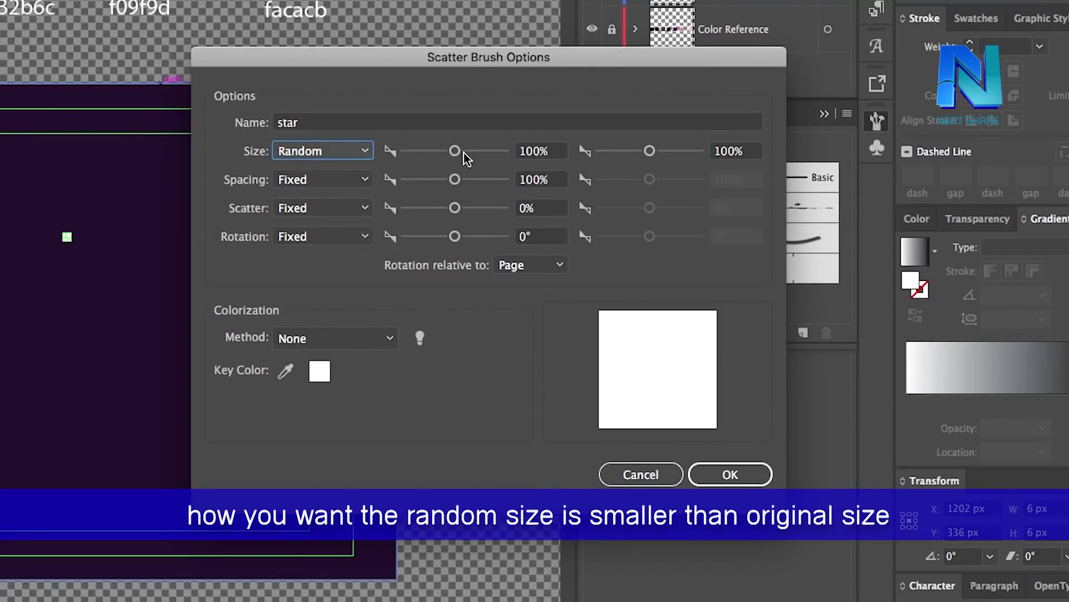
{"action": "left_click", "coordinate": [555, 153]}
{"action": "left_click_drag", "start_coordinate": [555, 153], "coordinate": [471, 151]}
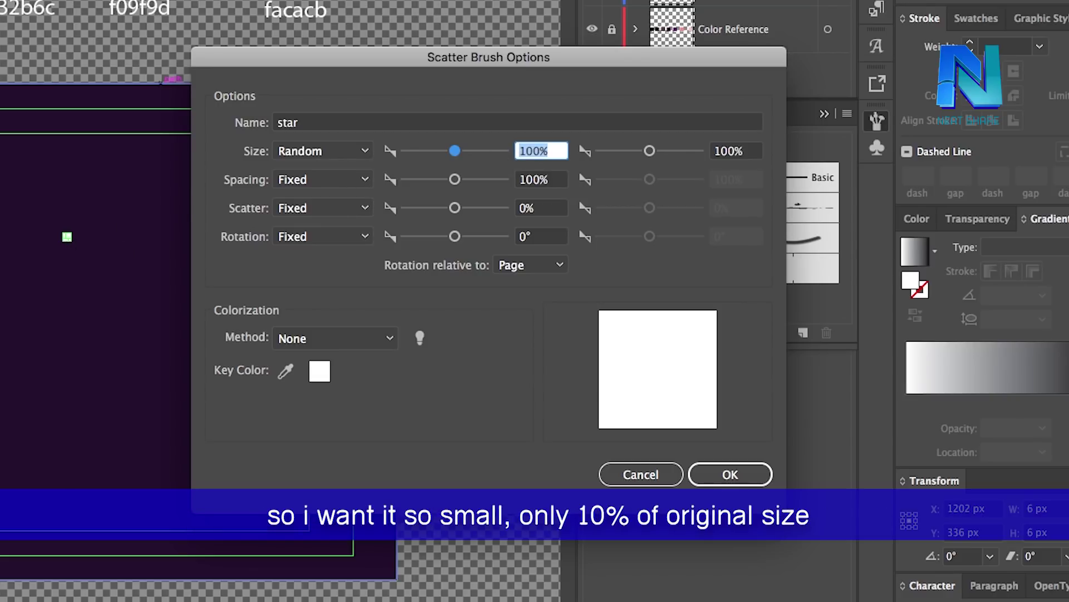
{"action": "type", "text": "10"}
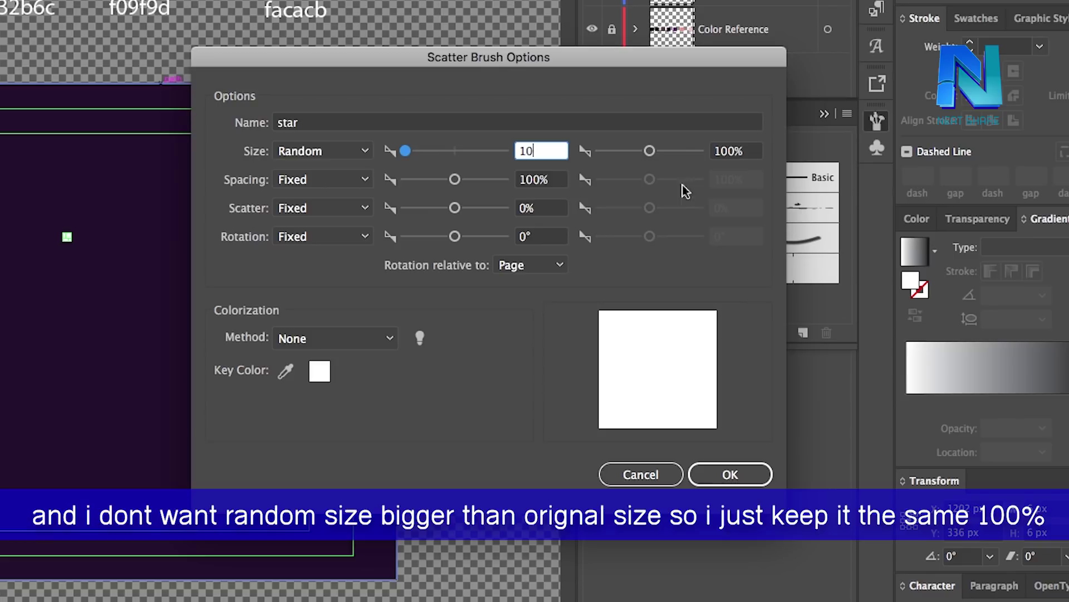
Set Spacing Random 50–1500% and Scatter Random 100–1500%, then save the star brush
{"action": "left_click", "coordinate": [325, 180]}
{"action": "left_click", "coordinate": [335, 220]}
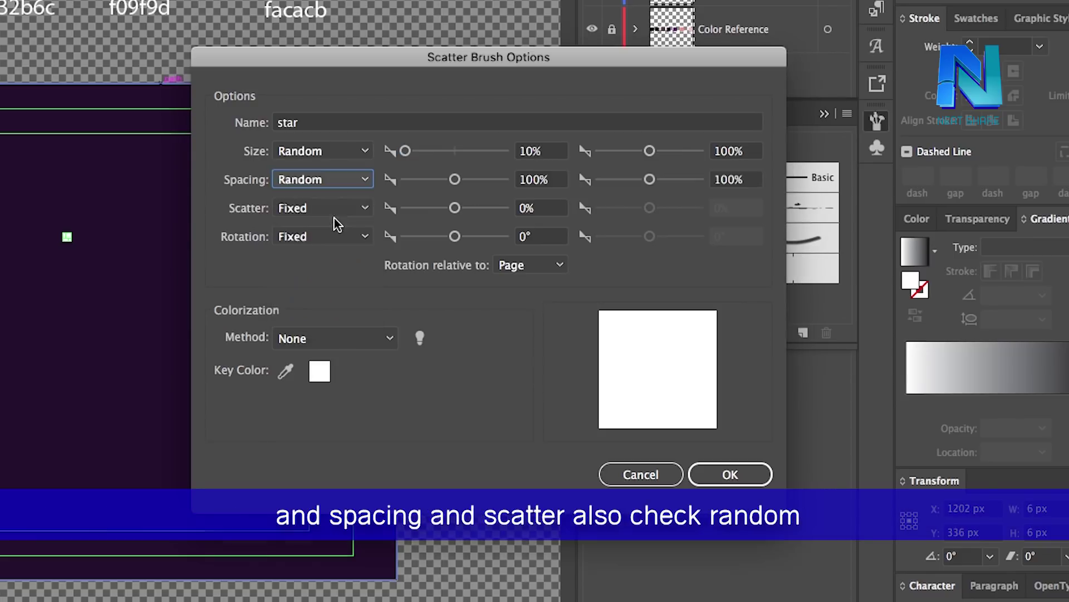
{"action": "left_click", "coordinate": [343, 206]}
{"action": "left_click", "coordinate": [336, 248]}
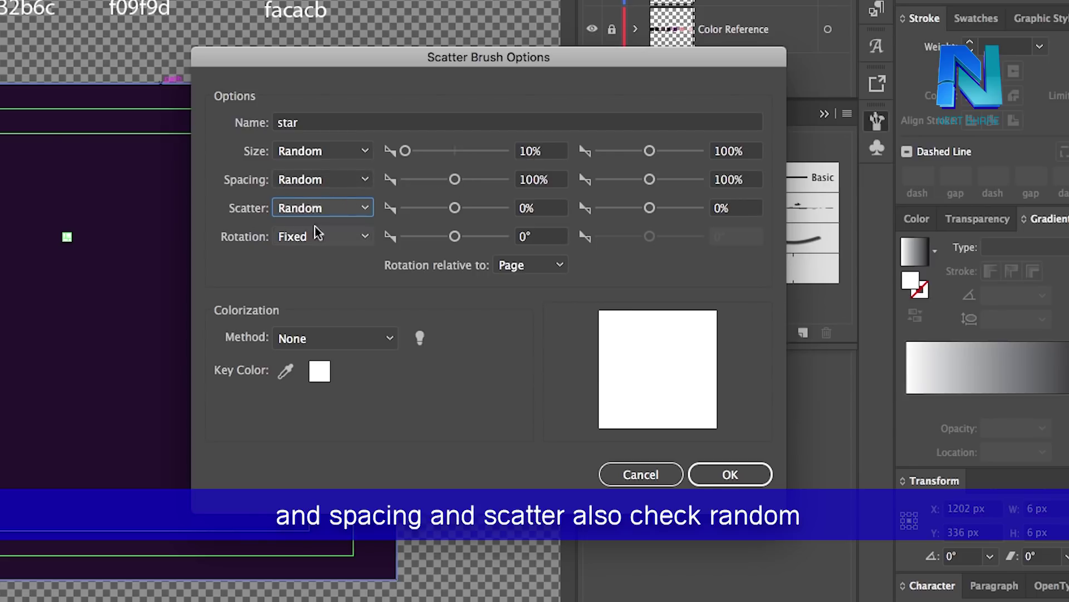
{"action": "left_click", "coordinate": [550, 182]}
{"action": "type", "text": "50"}
{"action": "left_click", "coordinate": [756, 177]}
{"action": "type", "text": "15000"}
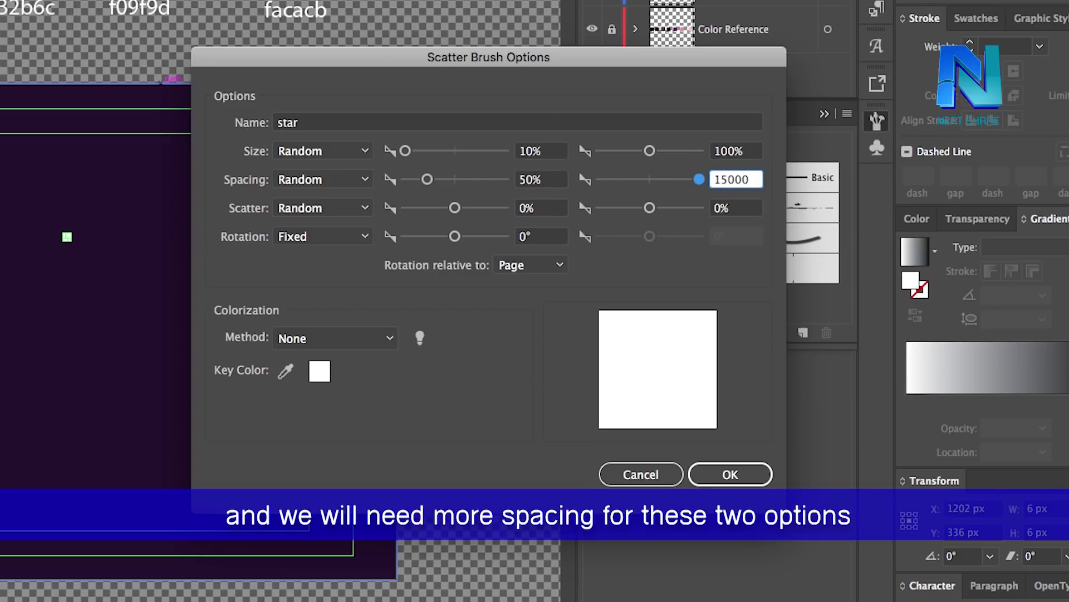
{"action": "left_click", "coordinate": [540, 208]}
{"action": "type", "text": "100"}
{"action": "left_click", "coordinate": [753, 209]}
{"action": "type", "text": "1500"}
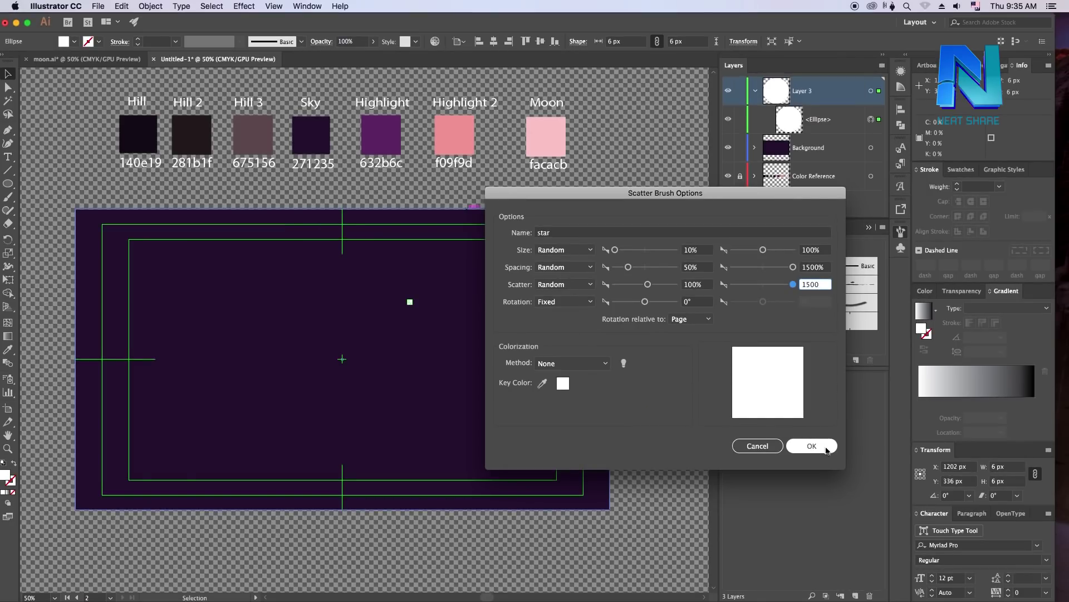
{"action": "left_click", "coordinate": [826, 453]}
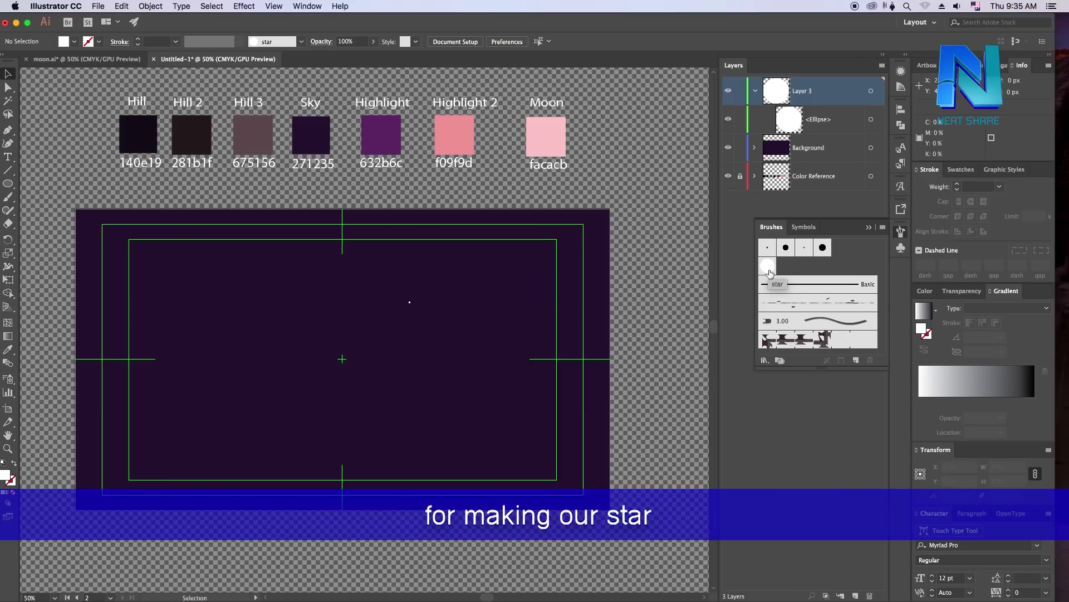
Delete the leftover source ellipse from Layer 3
{"action": "left_click", "coordinate": [828, 119]}
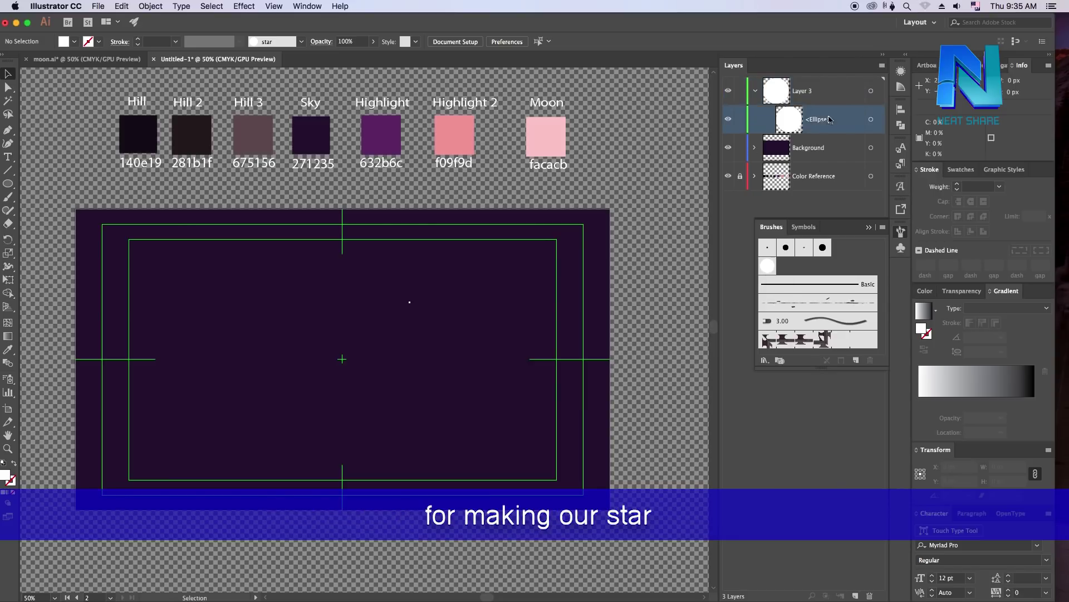
{"action": "left_click", "coordinate": [871, 119]}
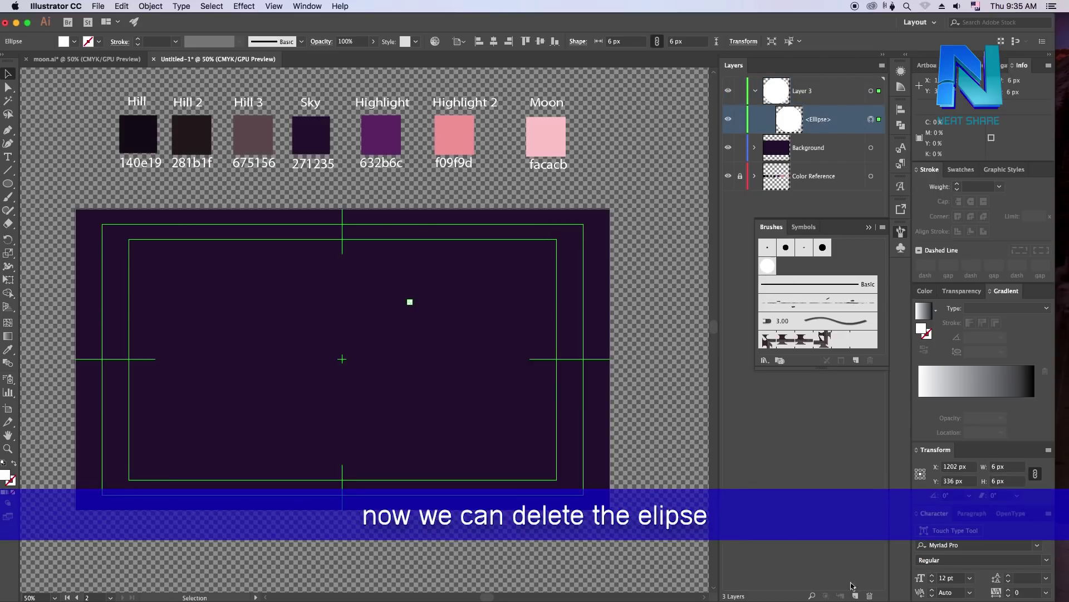
{"action": "left_click", "coordinate": [870, 596]}
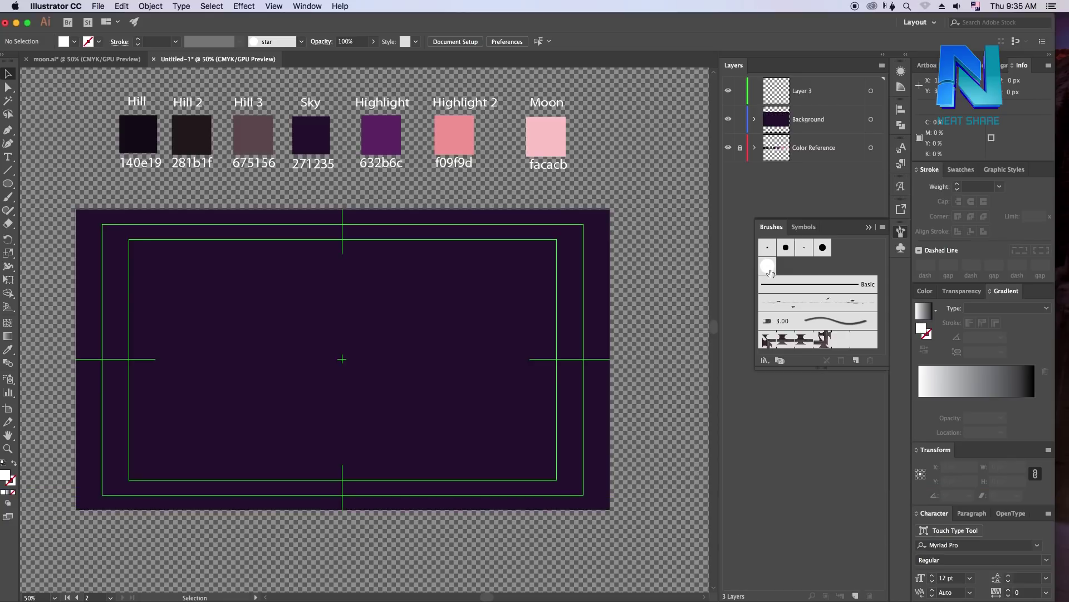
Rename Layer 3 to star and pick the star brush with the Paintbrush tool
{"action": "double_click", "coordinate": [805, 91]}
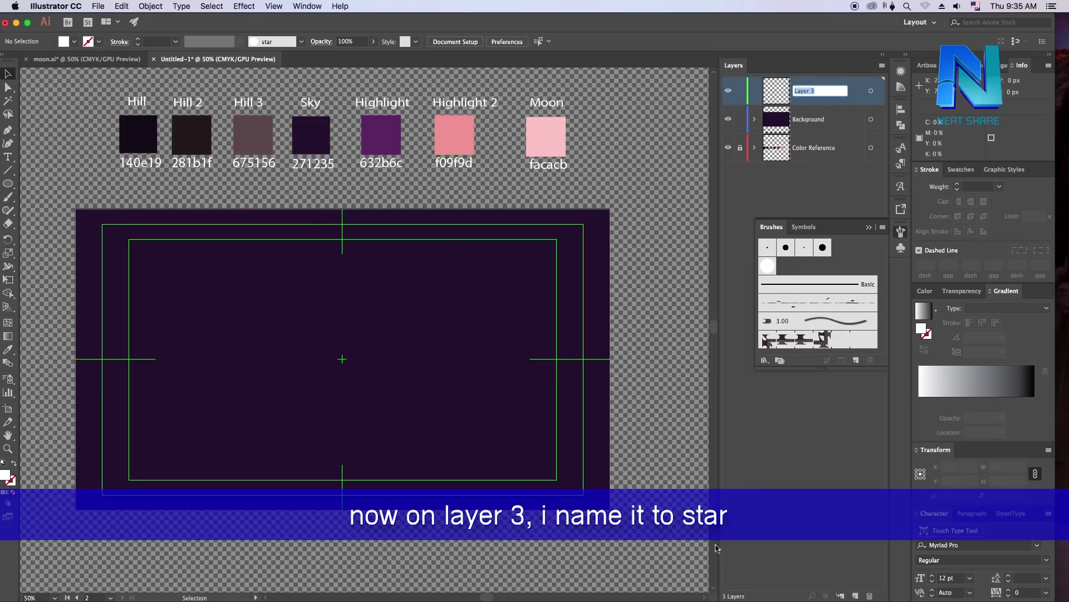
{"action": "type", "text": "star"}
{"action": "key", "text": "Return"}
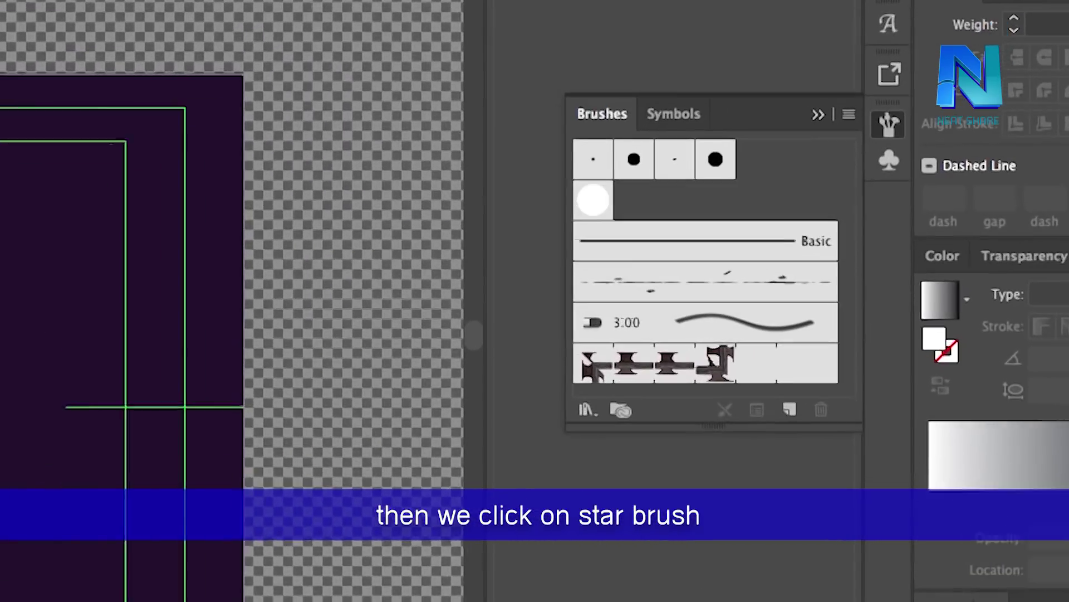
{"action": "left_click", "coordinate": [593, 199]}
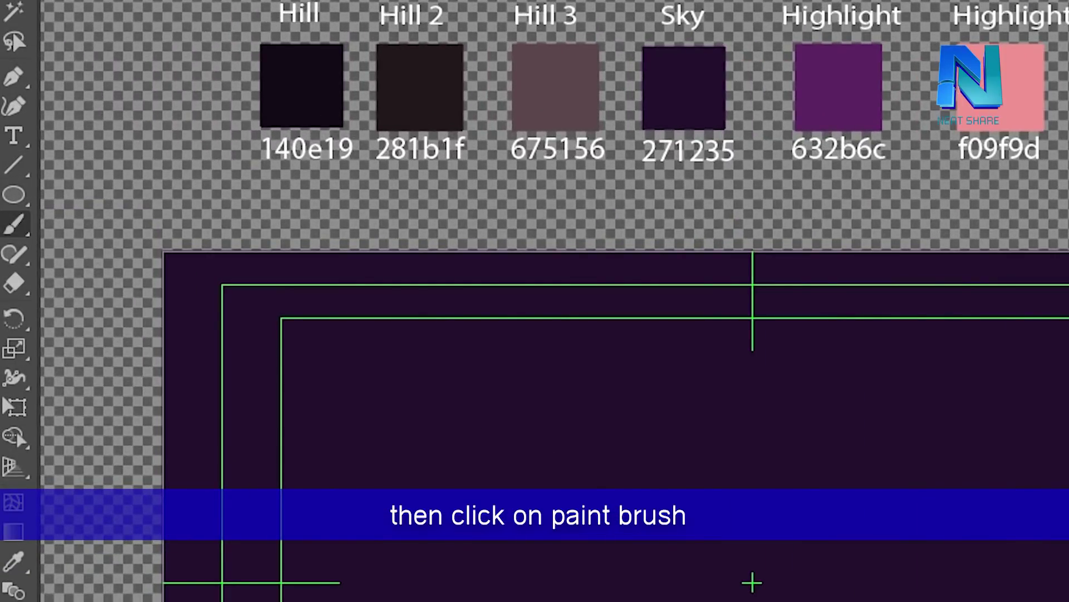
{"action": "left_click", "coordinate": [14, 224]}
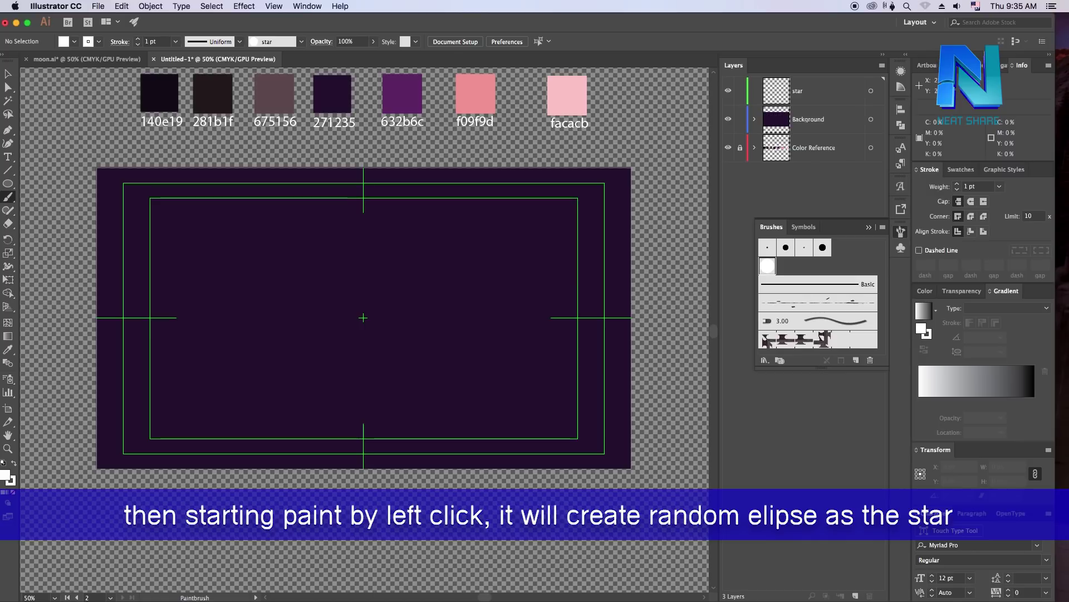
Scatter dozens of star-brush dots across the upper half of the night sky
{"action": "key", "text": "ctrl+r"}
{"action": "left_click", "coordinate": [206, 205]}
{"action": "left_click", "coordinate": [175, 206]}
{"action": "left_click", "coordinate": [234, 236]}
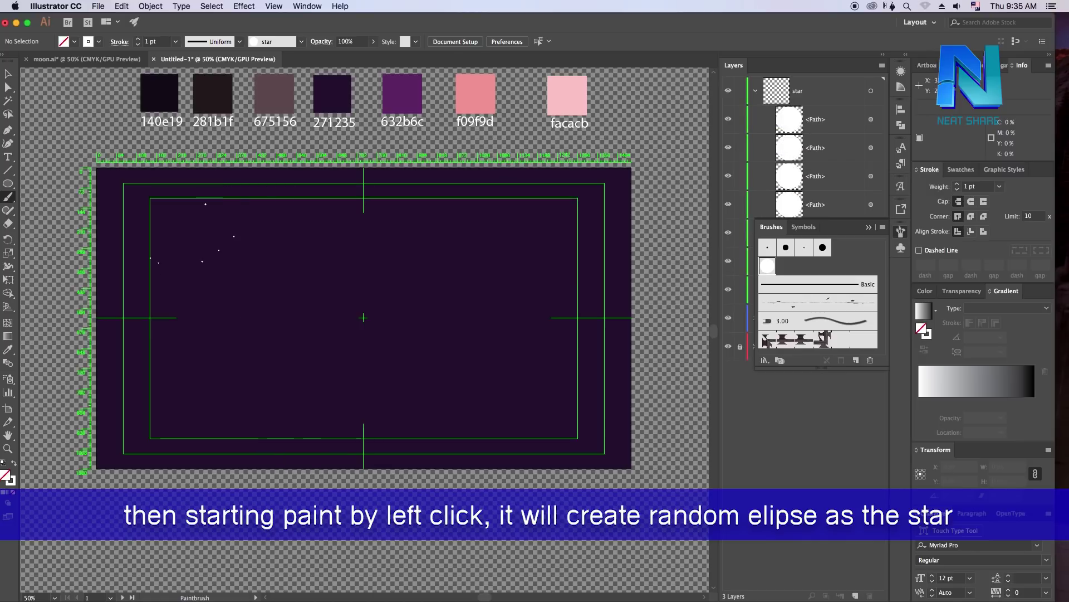
{"action": "left_click", "coordinate": [202, 261]}
{"action": "left_click", "coordinate": [254, 209]}
{"action": "left_click", "coordinate": [273, 202]}
{"action": "left_click", "coordinate": [294, 219]}
{"action": "left_click", "coordinate": [308, 226]}
{"action": "left_click", "coordinate": [265, 237]}
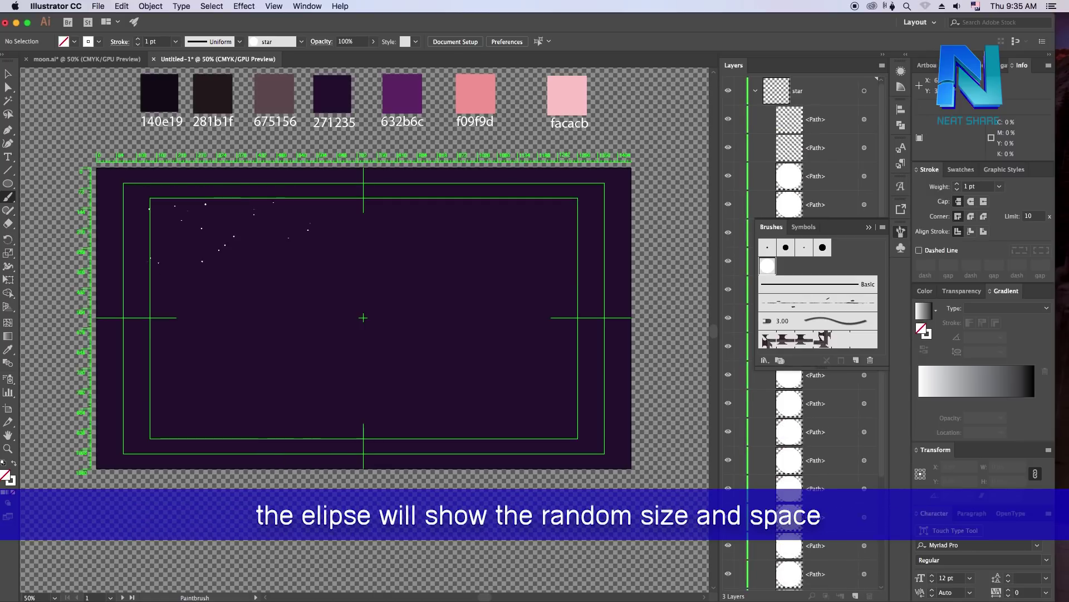
{"action": "left_click", "coordinate": [330, 205]}
{"action": "left_click", "coordinate": [361, 222]}
{"action": "left_click", "coordinate": [395, 205]}
{"action": "left_click", "coordinate": [407, 226]}
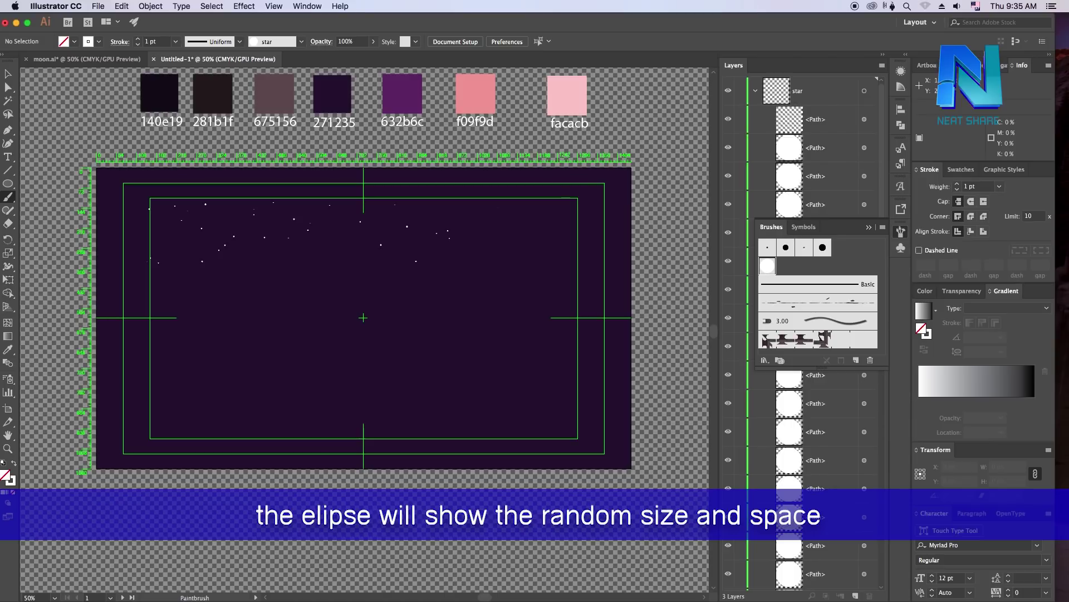
{"action": "left_click", "coordinate": [497, 207]}
{"action": "left_click", "coordinate": [547, 222]}
{"action": "left_click", "coordinate": [484, 205]}
{"action": "left_click", "coordinate": [512, 190]}
{"action": "left_click", "coordinate": [590, 199]}
{"action": "left_click", "coordinate": [573, 228]}
{"action": "left_click", "coordinate": [537, 238]}
{"action": "left_click", "coordinate": [493, 271]}
{"action": "left_click", "coordinate": [377, 249]}
{"action": "left_click", "coordinate": [407, 248]}
{"action": "left_click", "coordinate": [602, 234]}
{"action": "left_click", "coordinate": [618, 262]}
{"action": "left_click", "coordinate": [557, 279]}
{"action": "left_click", "coordinate": [456, 296]}
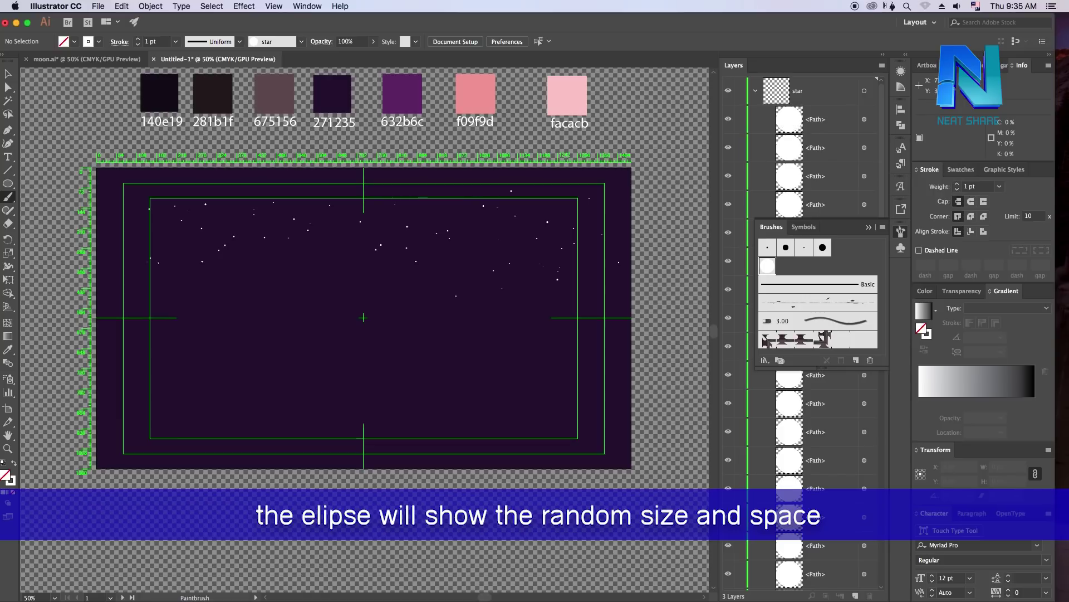
{"action": "left_click", "coordinate": [135, 243]}
{"action": "left_click", "coordinate": [161, 260]}
{"action": "left_click", "coordinate": [248, 267]}
{"action": "left_click", "coordinate": [311, 255]}
{"action": "left_click", "coordinate": [280, 297]}
{"action": "left_click", "coordinate": [391, 296]}
{"action": "left_click", "coordinate": [478, 273]}
{"action": "left_click", "coordinate": [538, 315]}
{"action": "left_click", "coordinate": [148, 320]}
{"action": "left_click", "coordinate": [379, 179]}
{"action": "left_click", "coordinate": [100, 193]}
{"action": "left_click", "coordinate": [119, 226]}
{"action": "left_click", "coordinate": [113, 287]}
{"action": "left_click", "coordinate": [338, 179]}
{"action": "left_click", "coordinate": [522, 196]}
{"action": "left_click", "coordinate": [603, 193]}
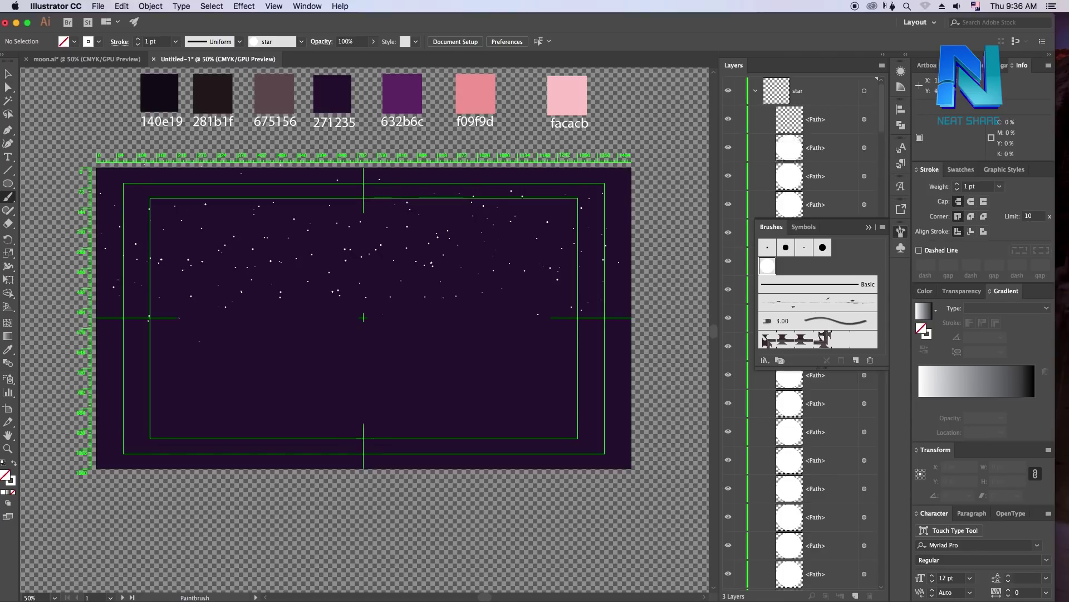
Zoom out, return to the Selection tool, close the Brushes panel and select a star path in Layers
{"action": "key", "text": "ctrl+minus"}
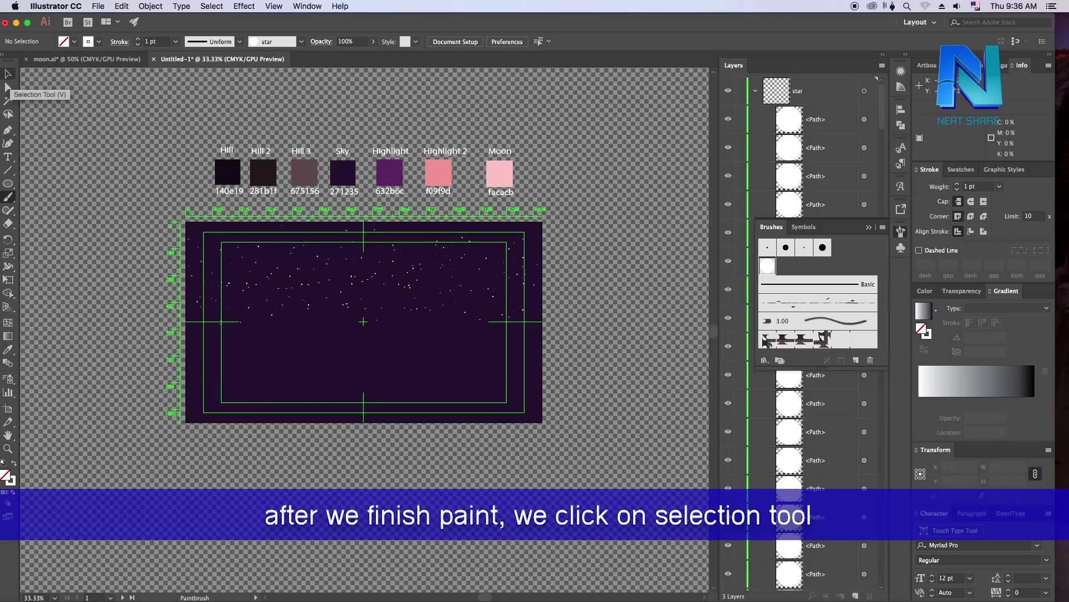
{"action": "left_click", "coordinate": [8, 73]}
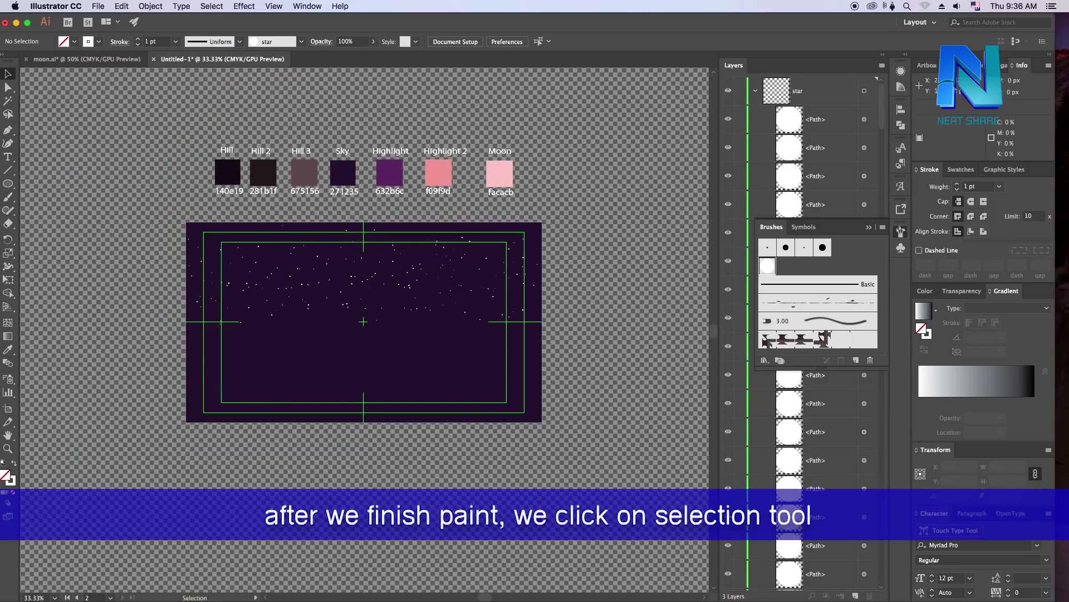
{"action": "left_click", "coordinate": [901, 231]}
{"action": "scroll", "coordinate": [802, 334], "scroll_direction": "down", "scroll_amount": 10}
{"action": "scroll", "coordinate": [803, 334], "scroll_direction": "up", "scroll_amount": 5}
{"action": "scroll", "coordinate": [802, 334], "scroll_direction": "up", "scroll_amount": 5}
{"action": "scroll", "coordinate": [802, 334], "scroll_direction": "up", "scroll_amount": 5}
{"action": "scroll", "coordinate": [802, 335], "scroll_direction": "up", "scroll_amount": 5}
{"action": "scroll", "coordinate": [802, 334], "scroll_direction": "up", "scroll_amount": 5}
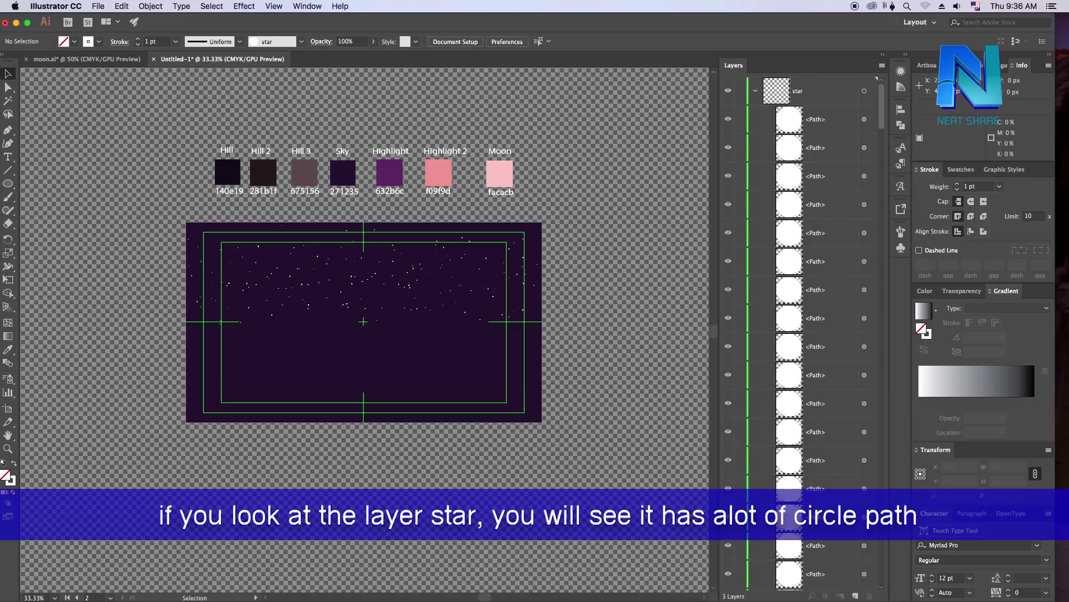
{"action": "left_click", "coordinate": [864, 118]}
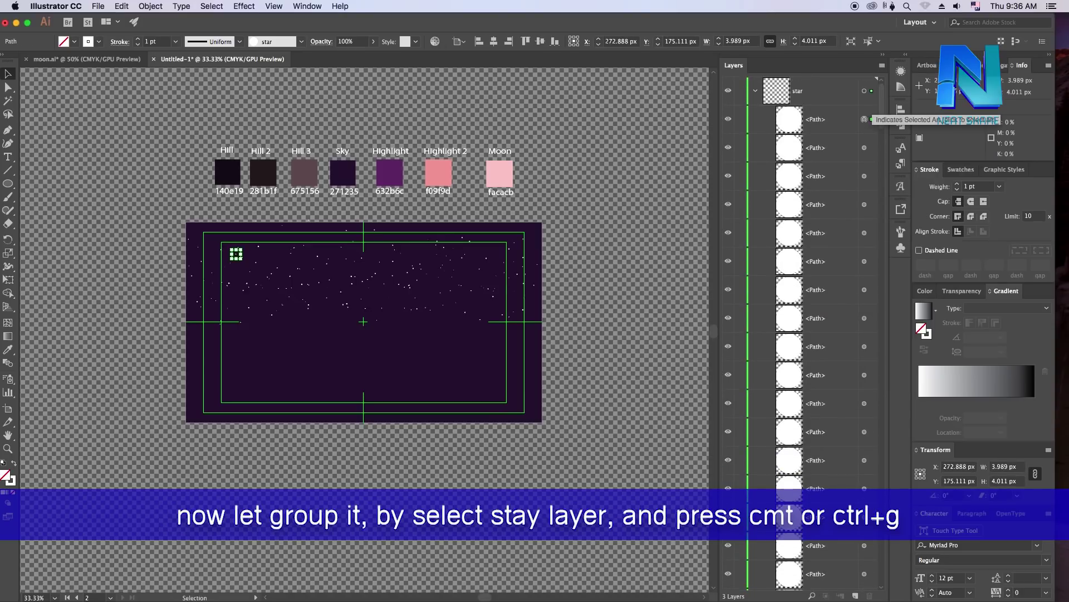
Select every star path via the star layer's target, group them with Ctrl+G, and deselect
{"action": "left_click", "coordinate": [872, 91]}
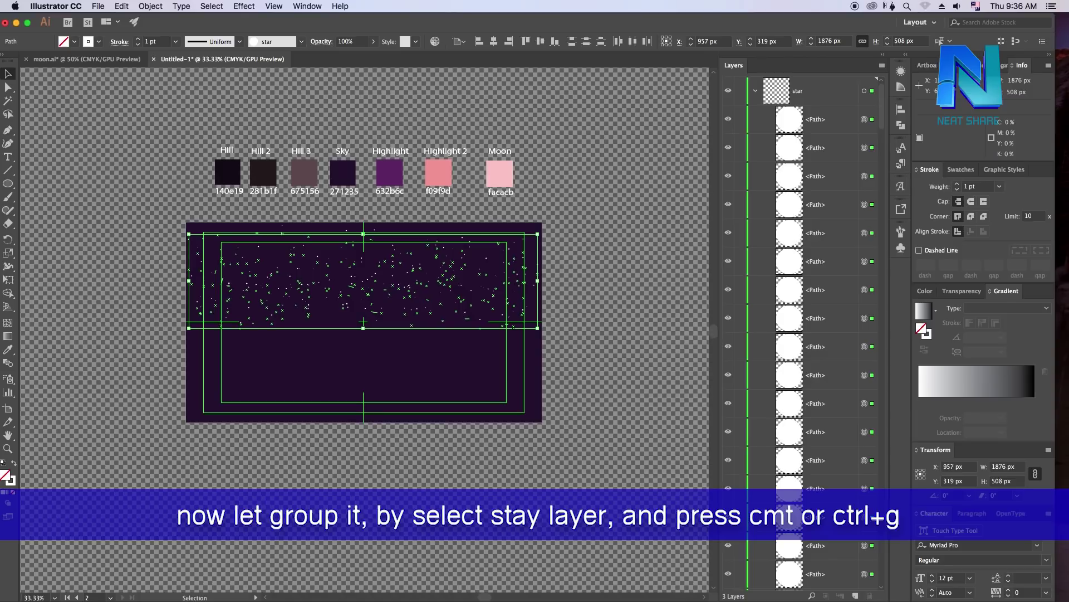
{"action": "key", "text": "ctrl+g"}
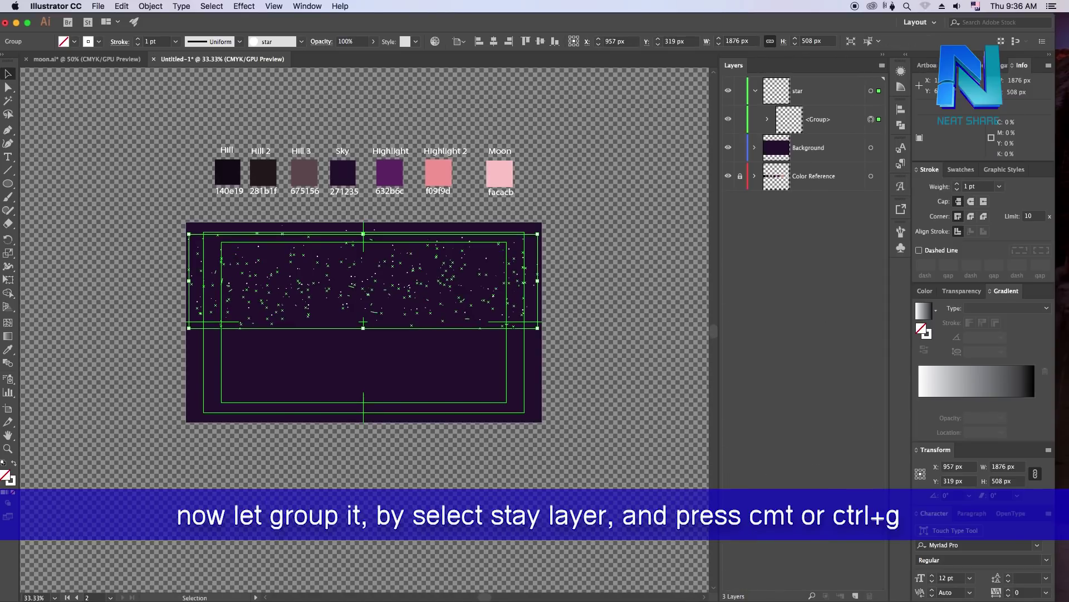
{"action": "key", "text": "ctrl+shift+a"}
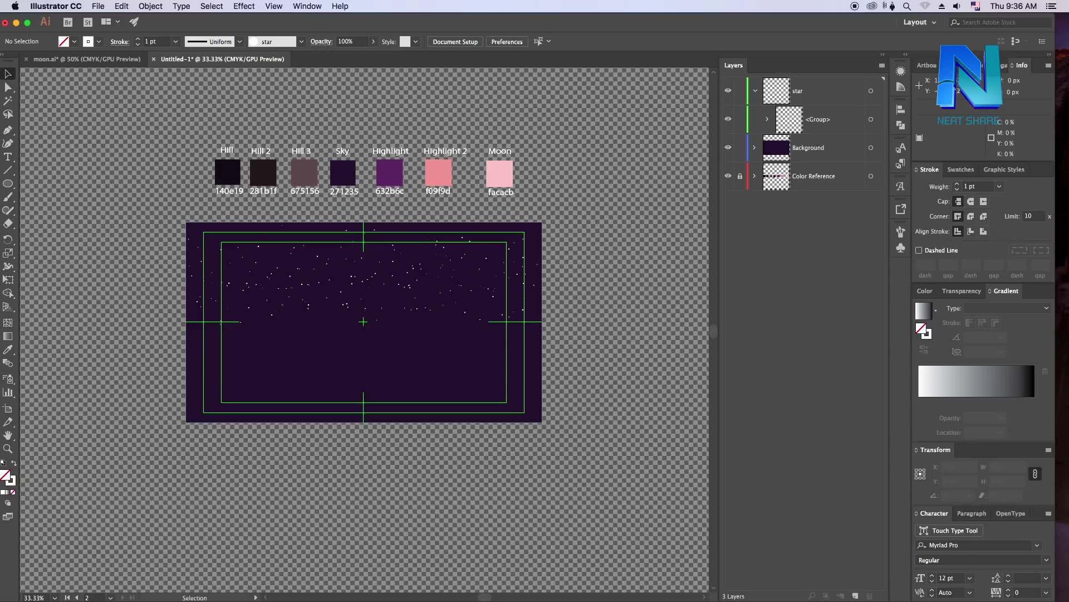
{"action": "key", "text": "ctrl+equal"}
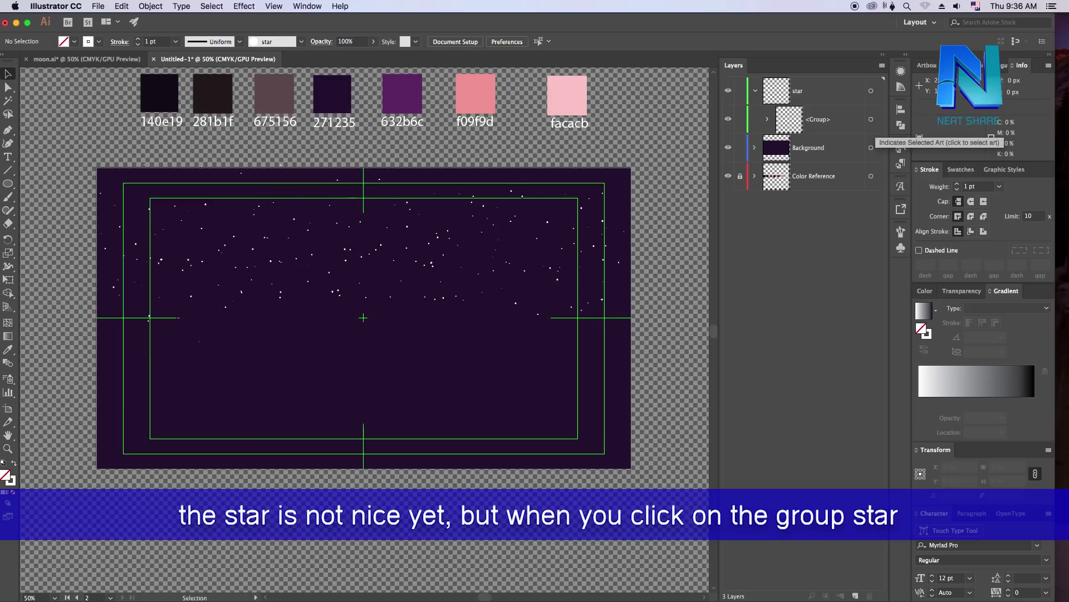
Set the star group's blending mode to Overlay in the Opacity options
{"action": "left_click", "coordinate": [871, 119]}
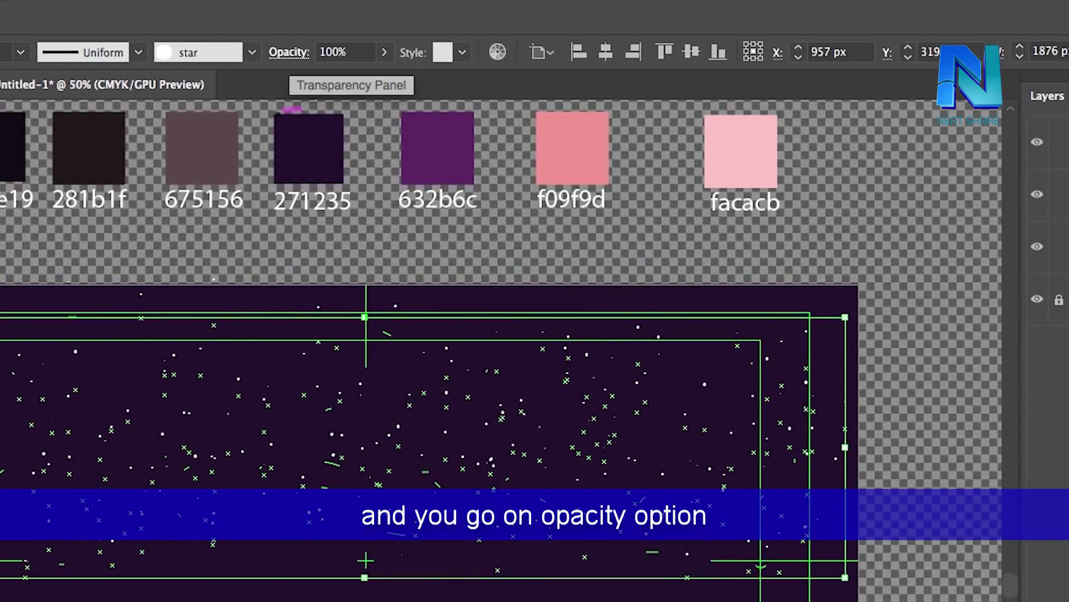
{"action": "left_click", "coordinate": [289, 52]}
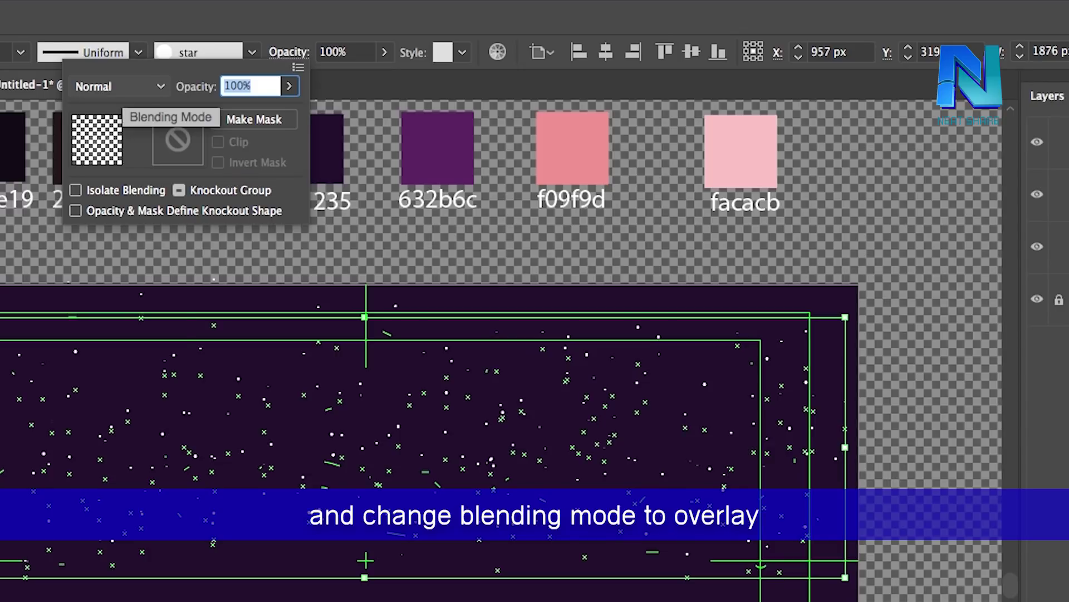
{"action": "left_click", "coordinate": [117, 86]}
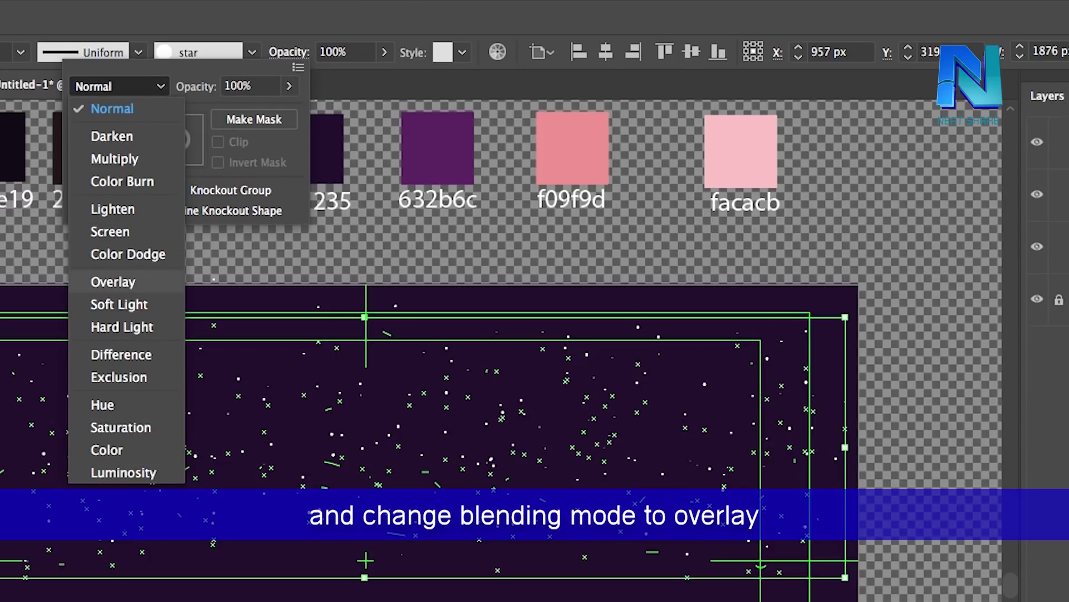
{"action": "left_click", "coordinate": [113, 281]}
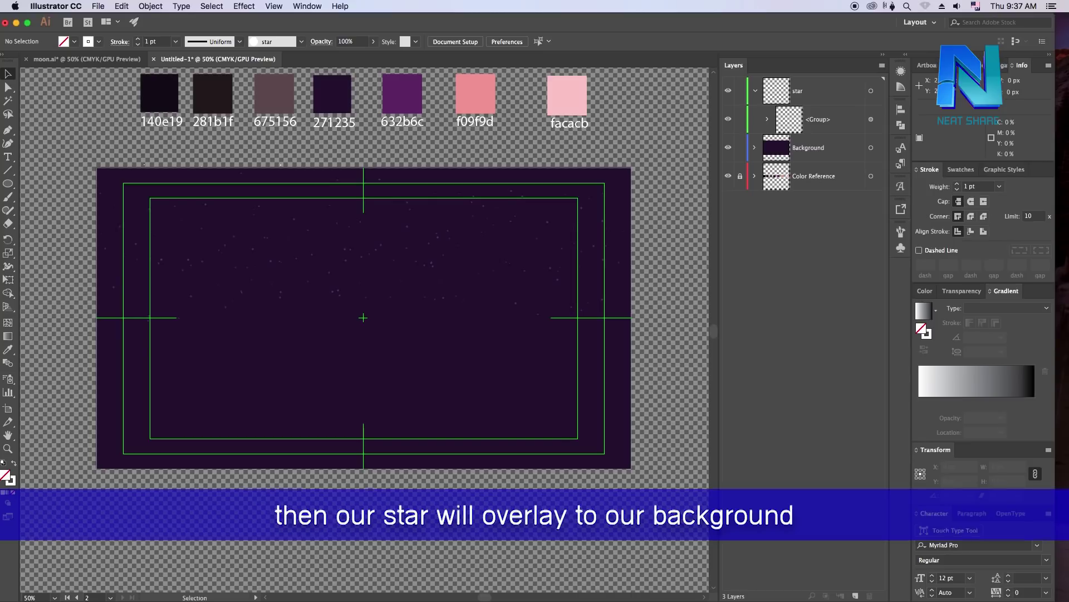
Select the star group and try copying and pasting it in front, checking the Edit menu
{"action": "left_click", "coordinate": [871, 119]}
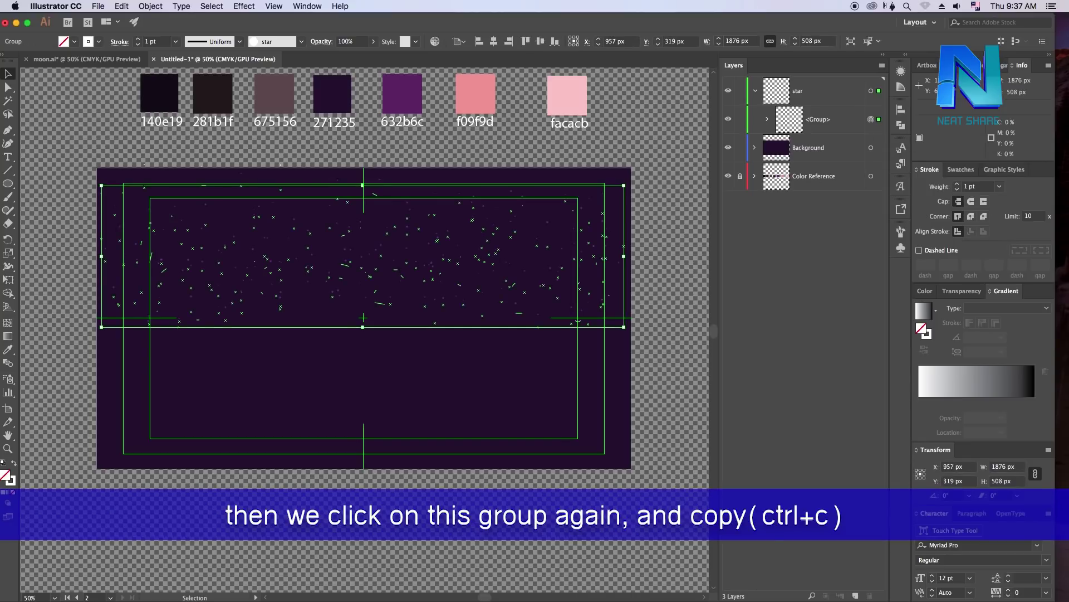
{"action": "key", "text": "a"}
{"action": "key", "text": "v"}
{"action": "key", "text": "a"}
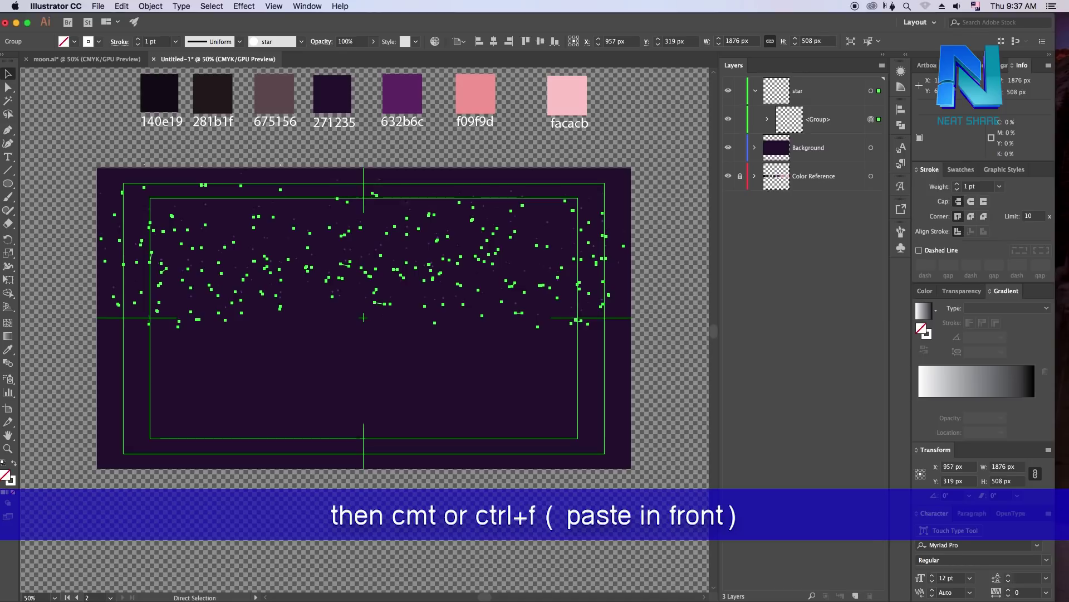
{"action": "key", "text": "ctrl+f"}
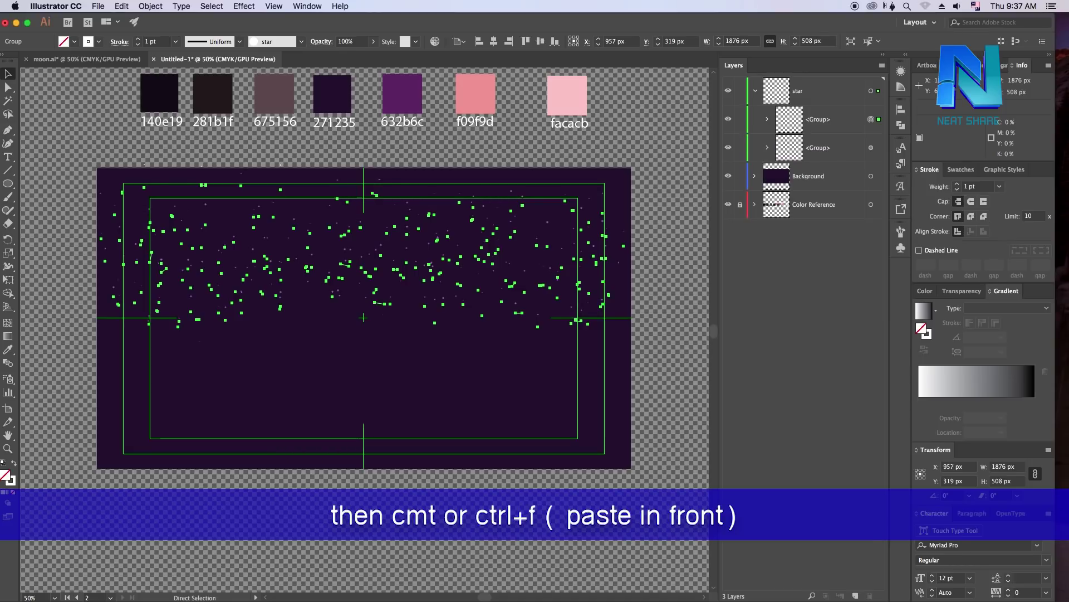
{"action": "key", "text": "v"}
{"action": "left_click", "coordinate": [121, 6]}
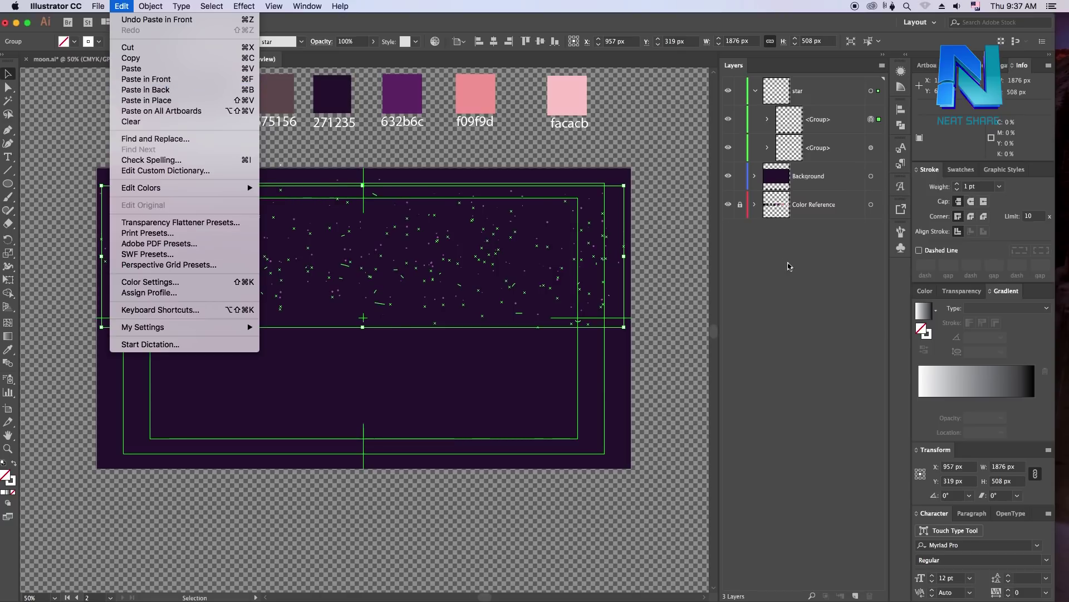
{"action": "left_click", "coordinate": [788, 265]}
Copy the top star group and paste two more copies in front, giving four star groups
{"action": "left_click", "coordinate": [837, 126]}
{"action": "left_click", "coordinate": [641, 217]}
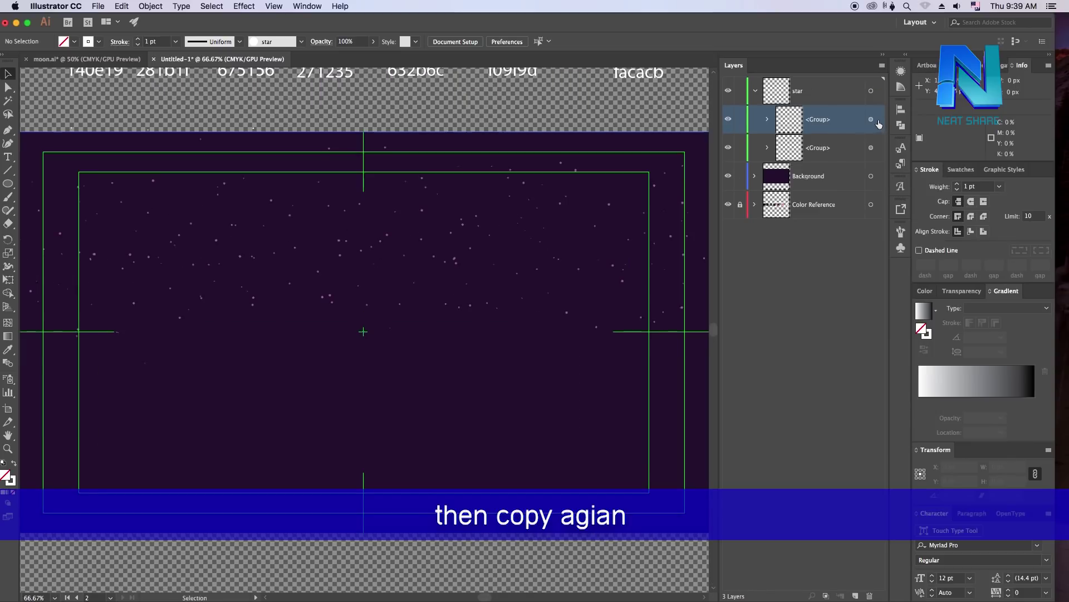
{"action": "left_click", "coordinate": [878, 121]}
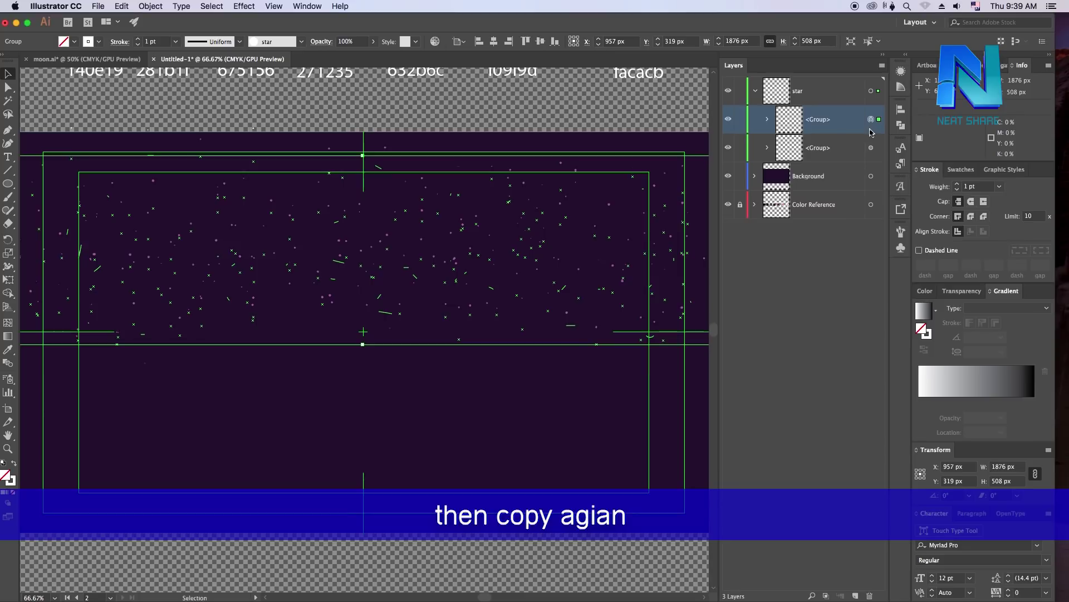
{"action": "key", "text": "super+c"}
{"action": "key", "text": "super+f"}
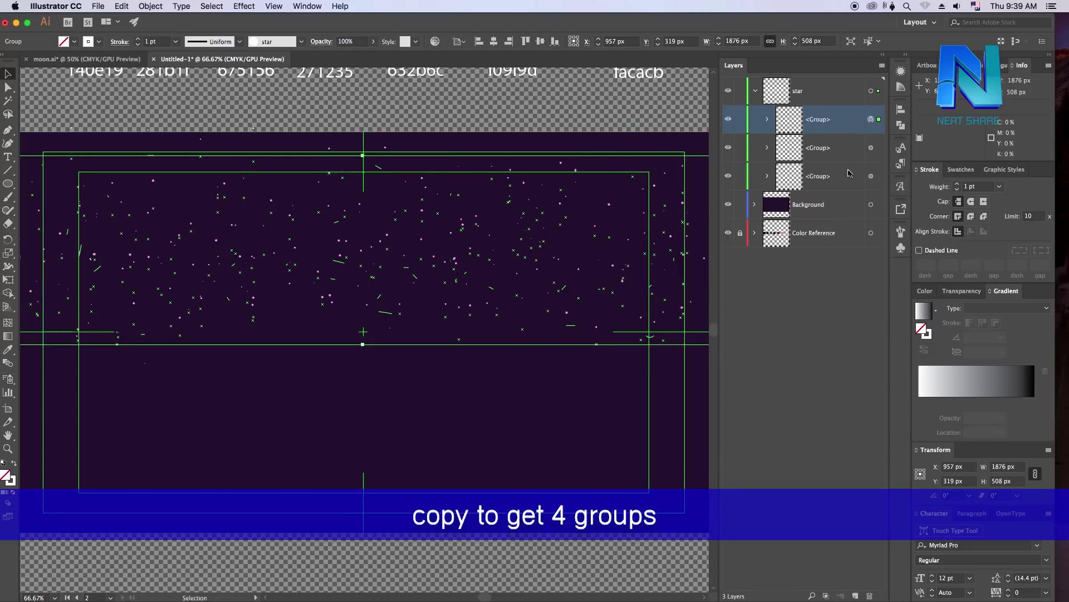
{"action": "key", "text": "super+f"}
{"action": "left_click", "coordinate": [623, 106]}
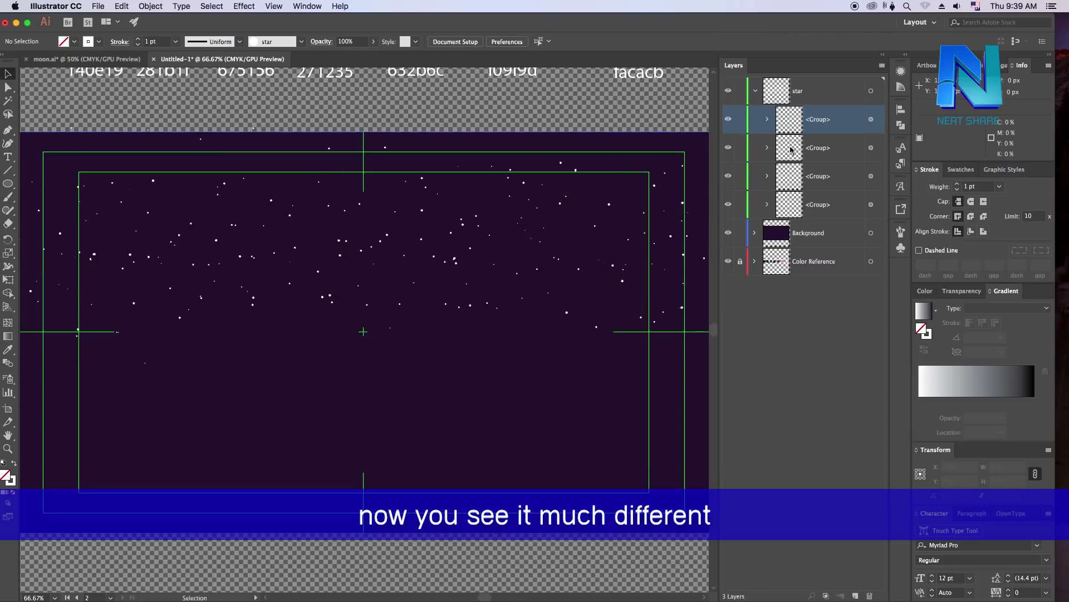
{"action": "left_click", "coordinate": [821, 153]}
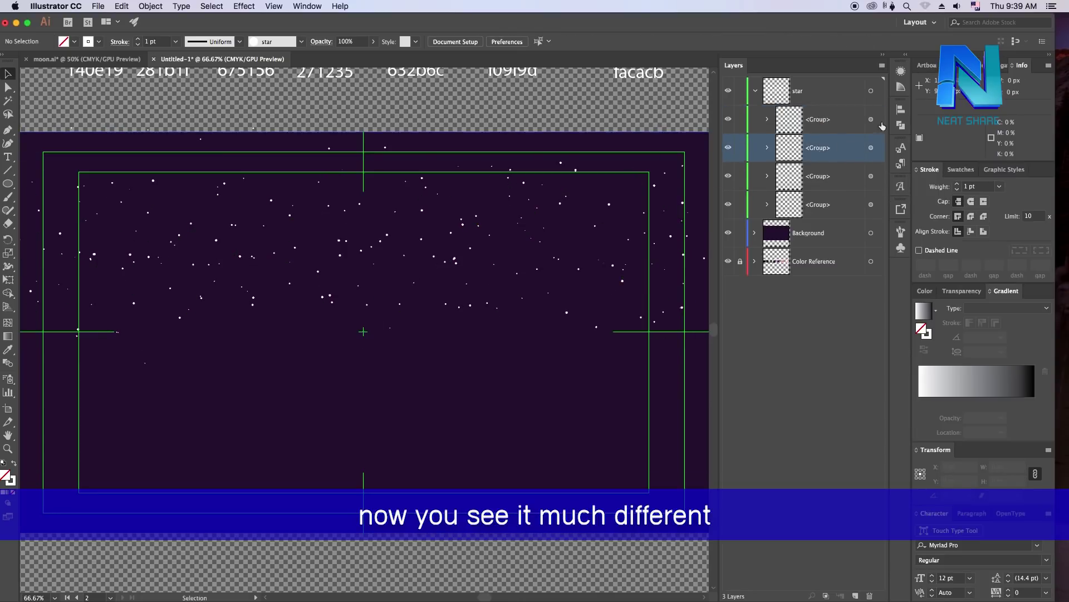
Hide the top star group to compare, then switch its blend mode from Overlay to Soft Light
{"action": "left_click", "coordinate": [805, 126]}
{"action": "left_click", "coordinate": [727, 120]}
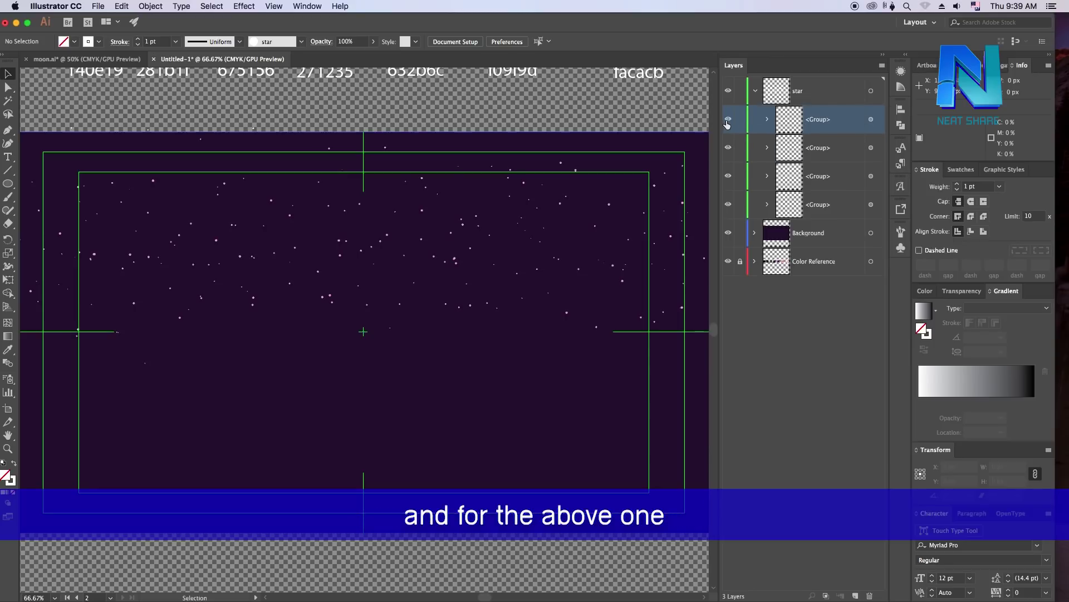
{"action": "left_click", "coordinate": [878, 122]}
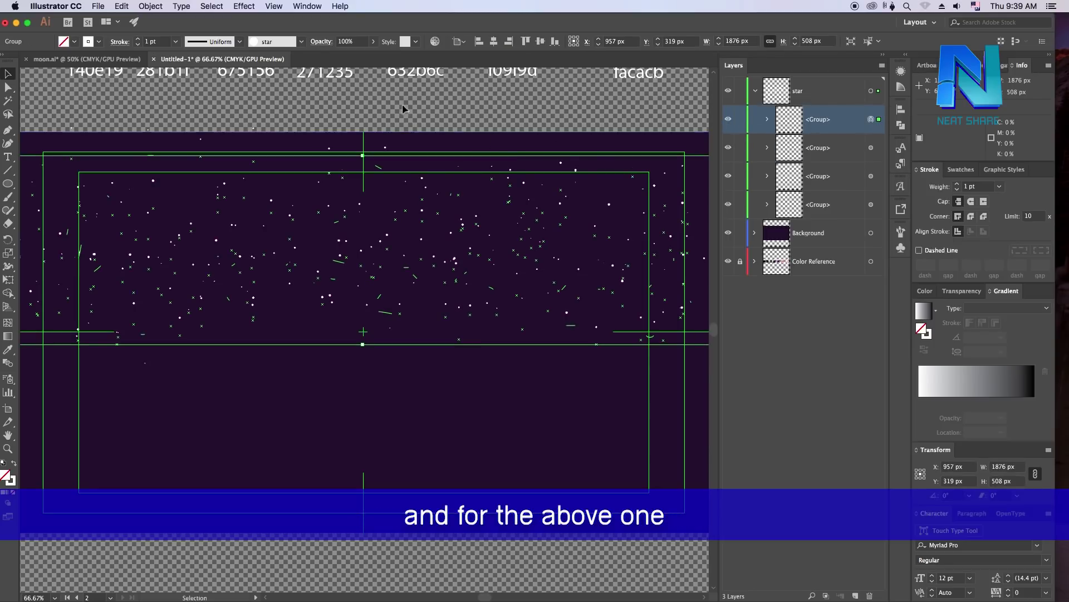
{"action": "left_click", "coordinate": [322, 45]}
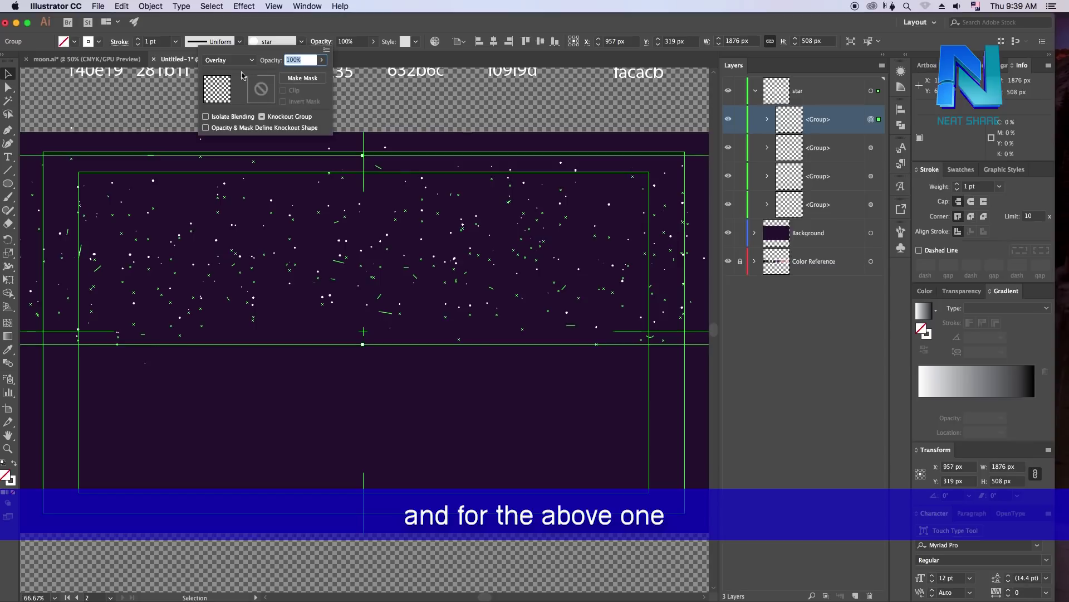
{"action": "left_click", "coordinate": [228, 60]}
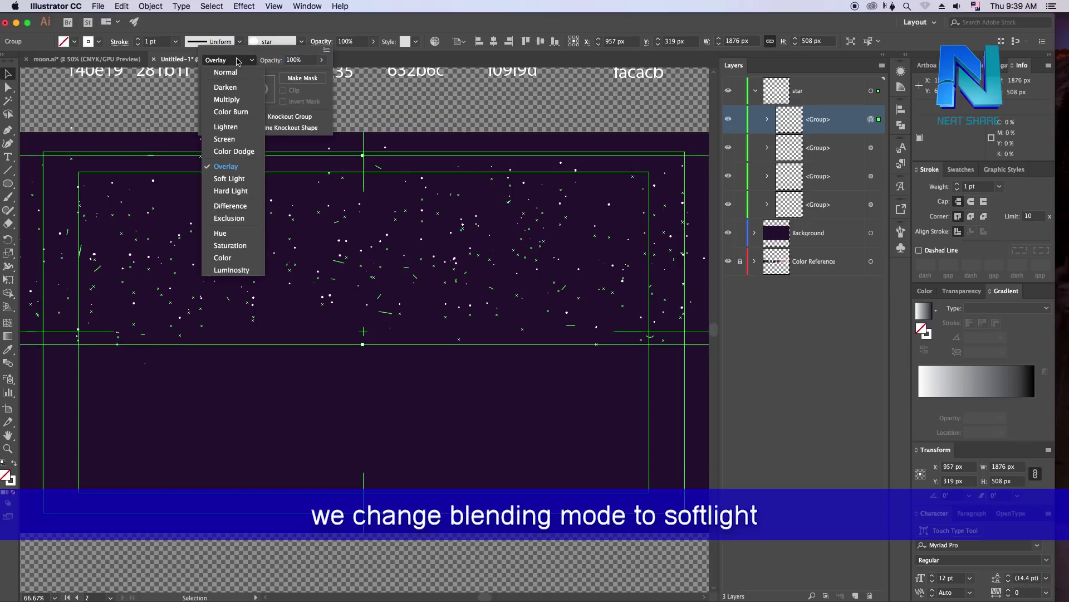
{"action": "left_click", "coordinate": [240, 181]}
{"action": "left_click", "coordinate": [476, 109]}
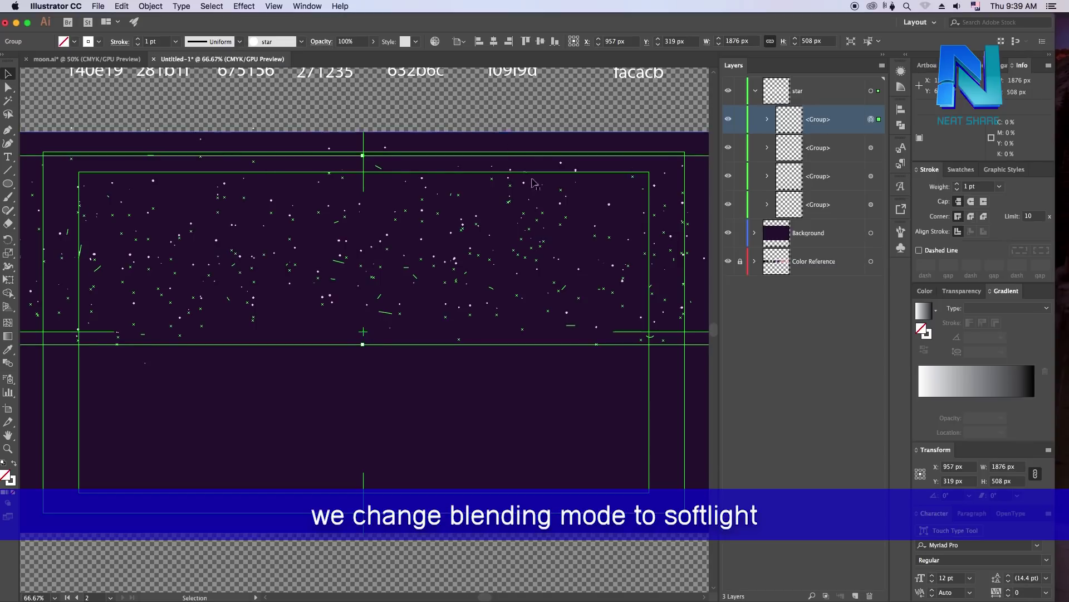
{"action": "key", "text": "super+minus"}
{"action": "left_click", "coordinate": [637, 211]}
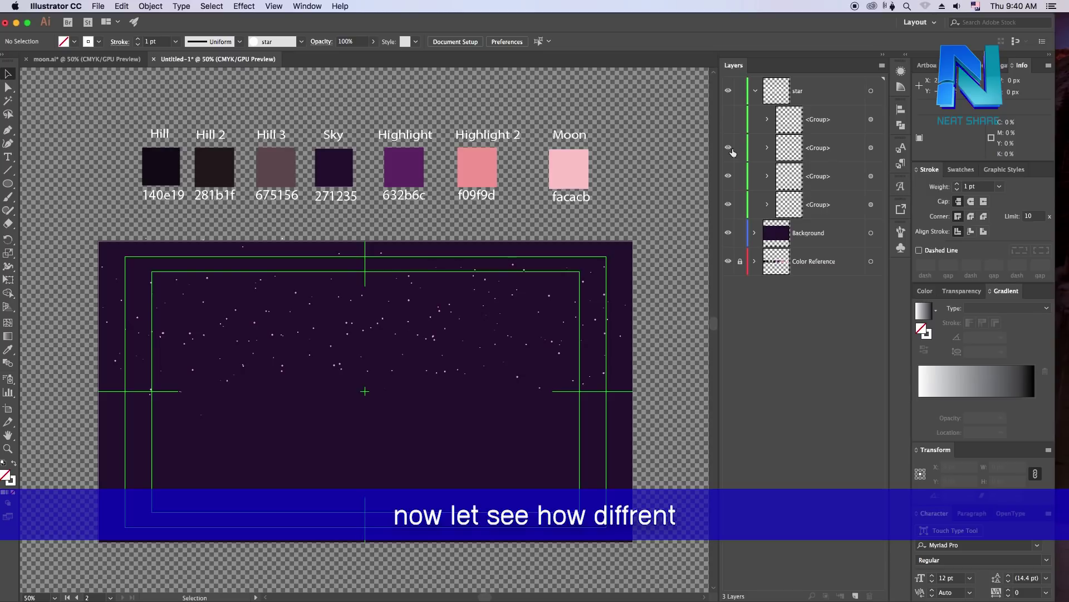
Show the hidden star group again and click through the four star groups
{"action": "left_click", "coordinate": [729, 177]}
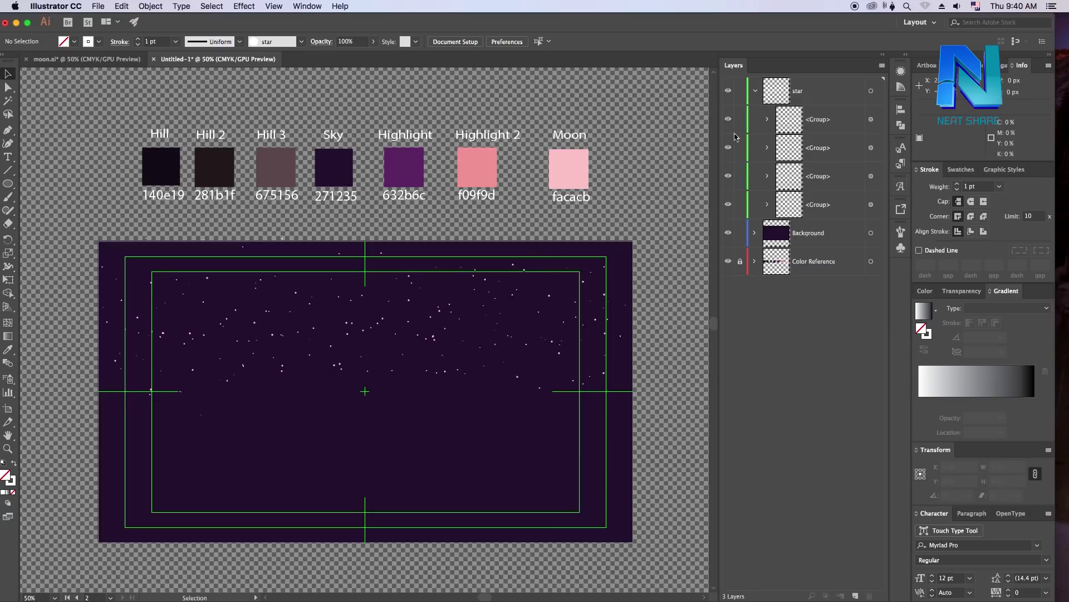
{"action": "left_click", "coordinate": [827, 210]}
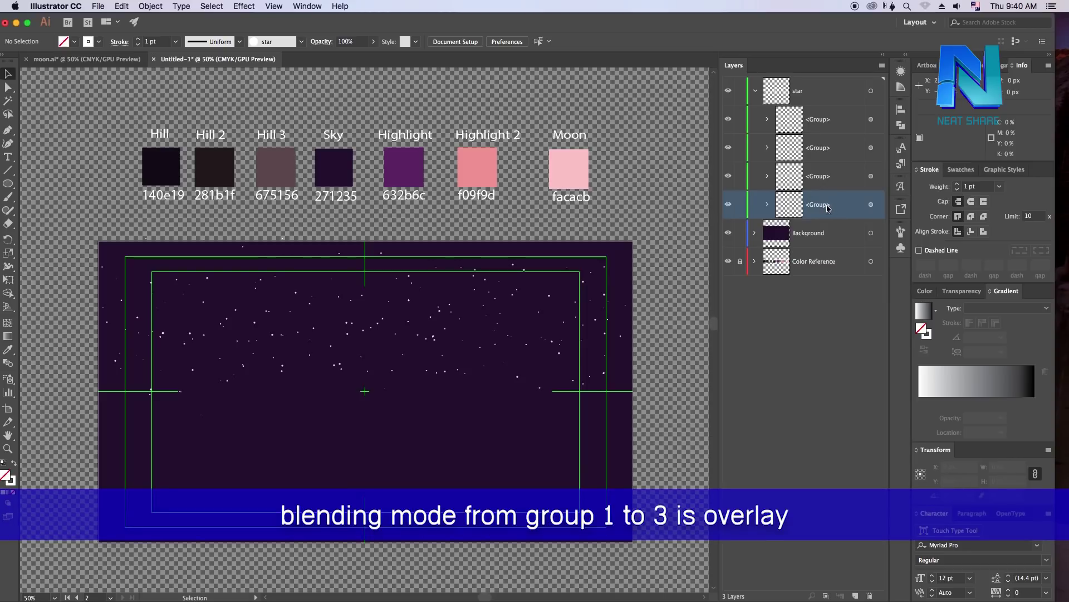
{"action": "left_click", "coordinate": [829, 156]}
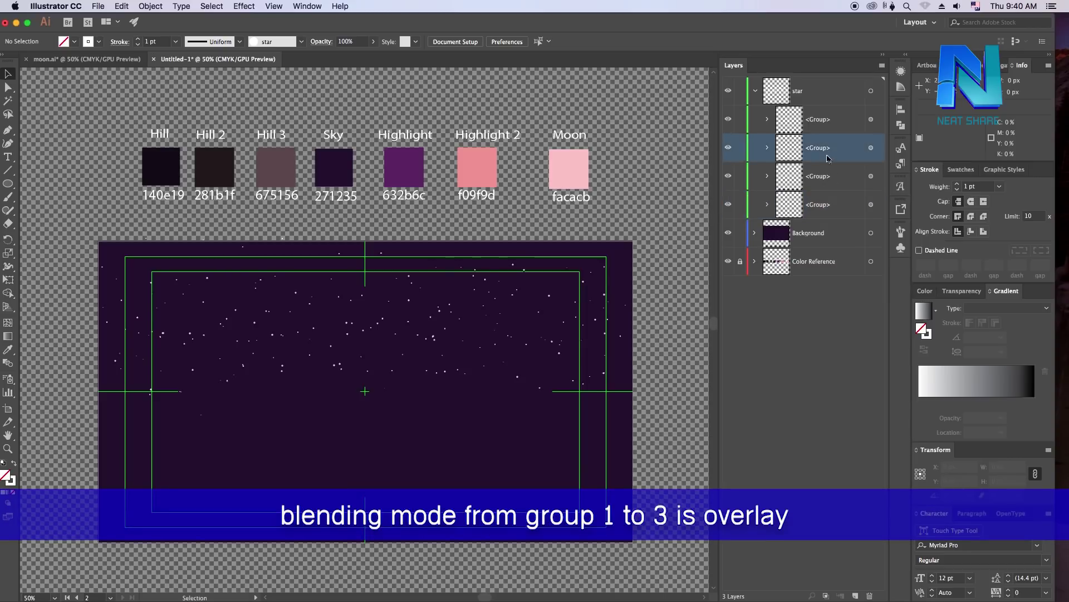
{"action": "left_click", "coordinate": [829, 207]}
{"action": "left_click", "coordinate": [823, 122]}
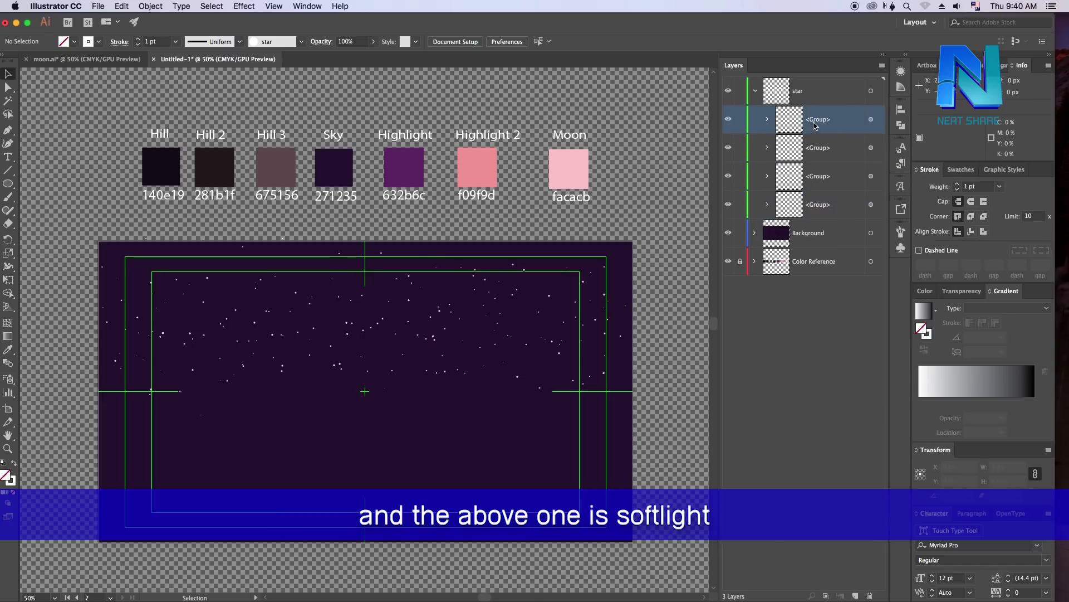
Confirm the top star group's blend mode is Soft Light and recentre the artboard
{"action": "left_click", "coordinate": [321, 40]}
{"action": "left_click", "coordinate": [228, 59]}
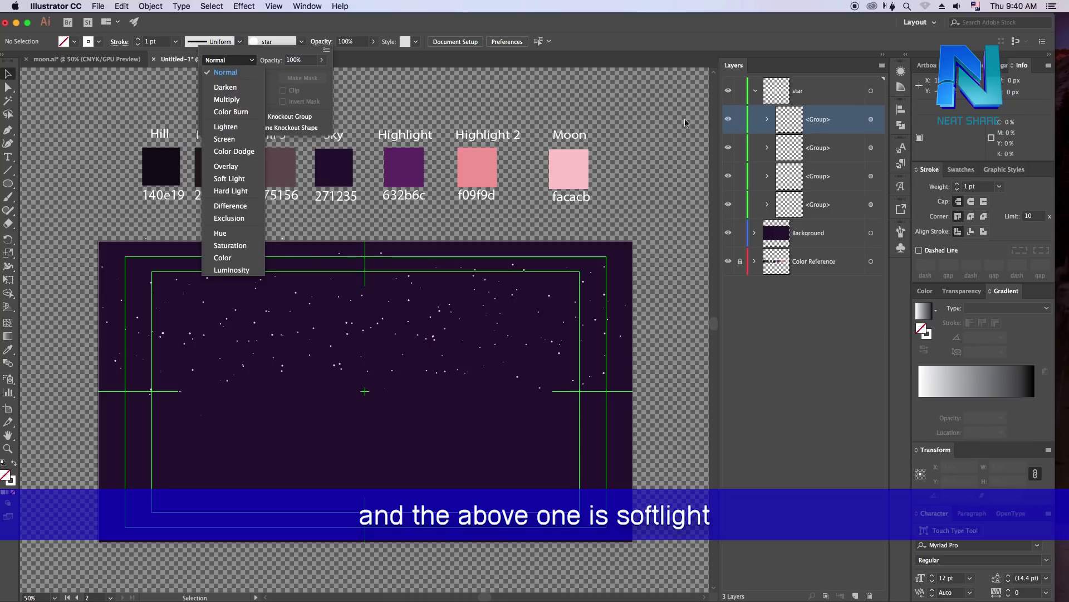
{"action": "left_click", "coordinate": [863, 126]}
{"action": "left_click", "coordinate": [767, 123]}
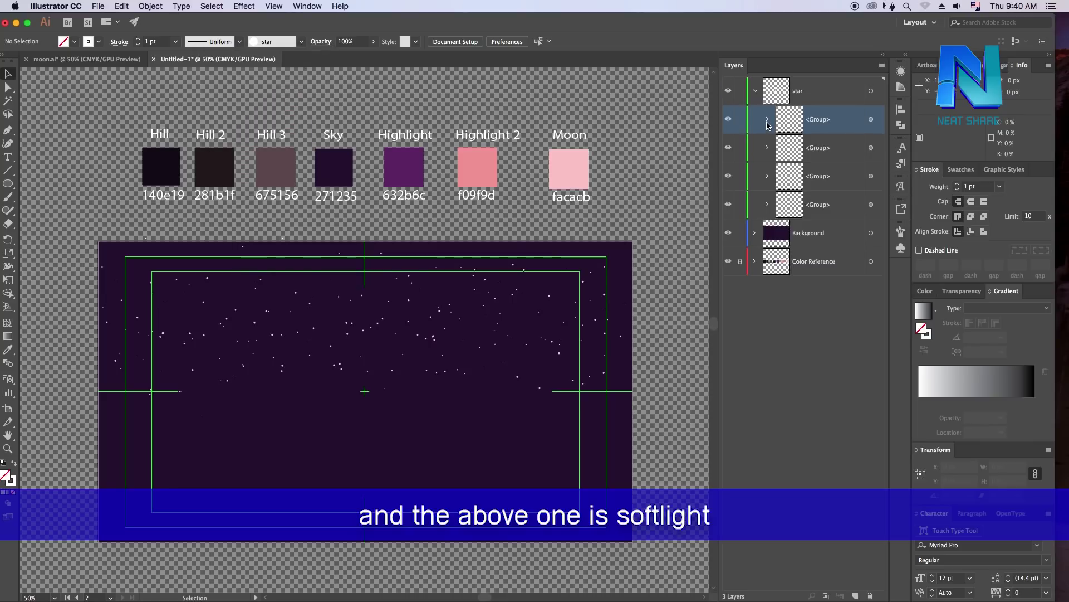
{"action": "left_click", "coordinate": [873, 120]}
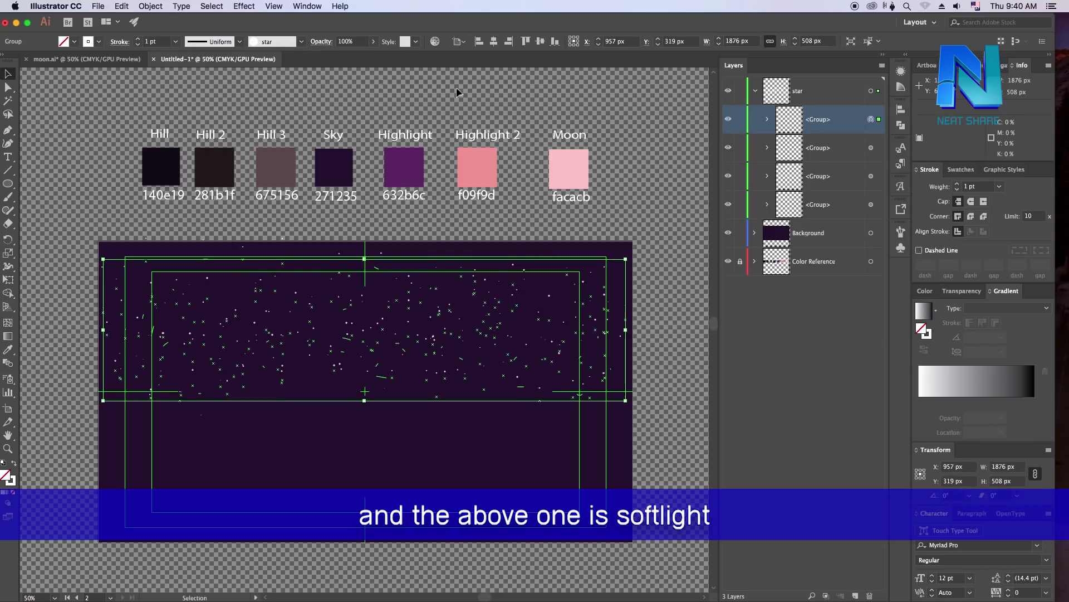
{"action": "left_click", "coordinate": [321, 42]}
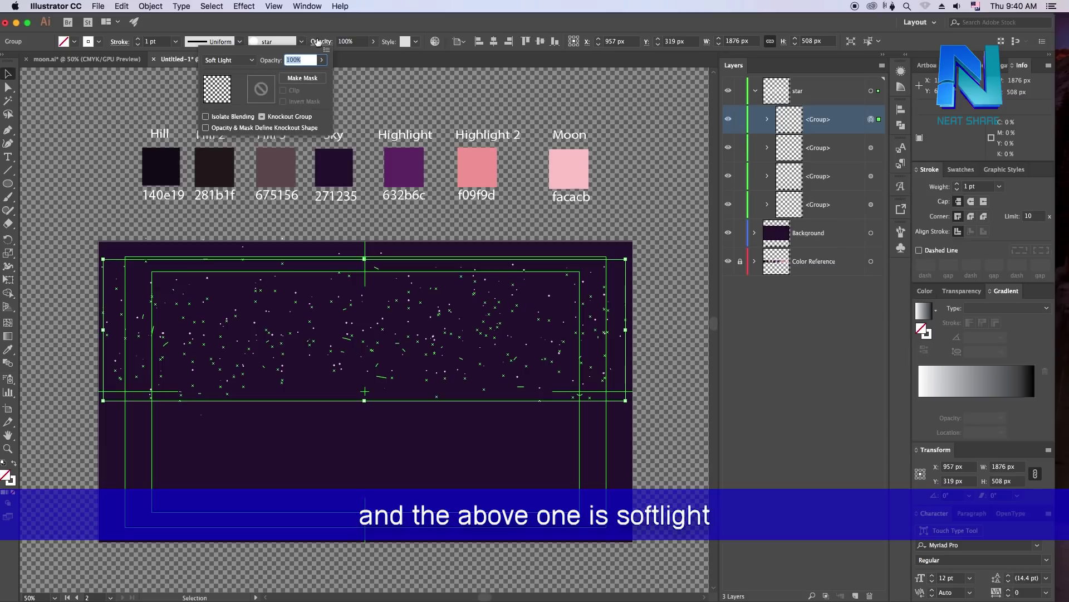
{"action": "key", "text": "Escape"}
{"action": "left_click", "coordinate": [672, 118]}
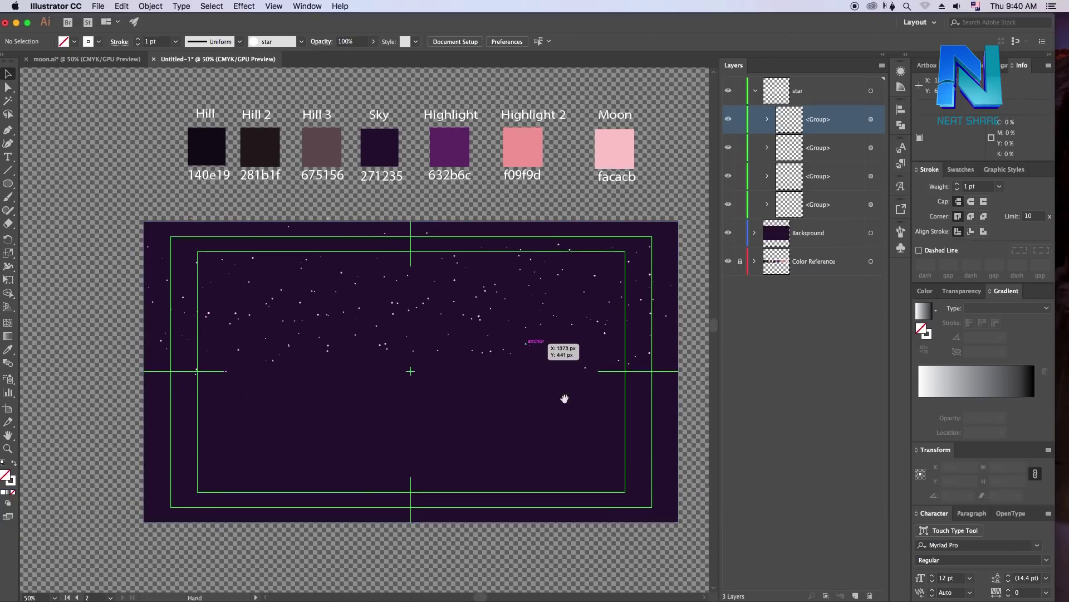
{"action": "left_click_drag", "start_coordinate": [536, 405], "coordinate": [573, 350]}
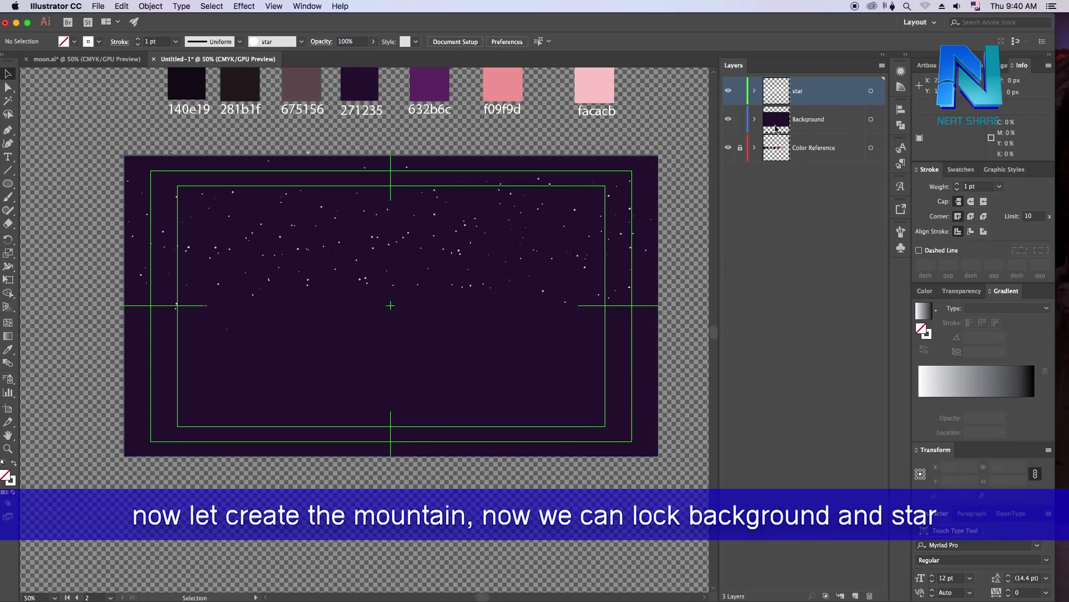
Add a new layer above the star and Background layers and name it Hill 1
{"action": "left_click", "coordinate": [802, 127]}
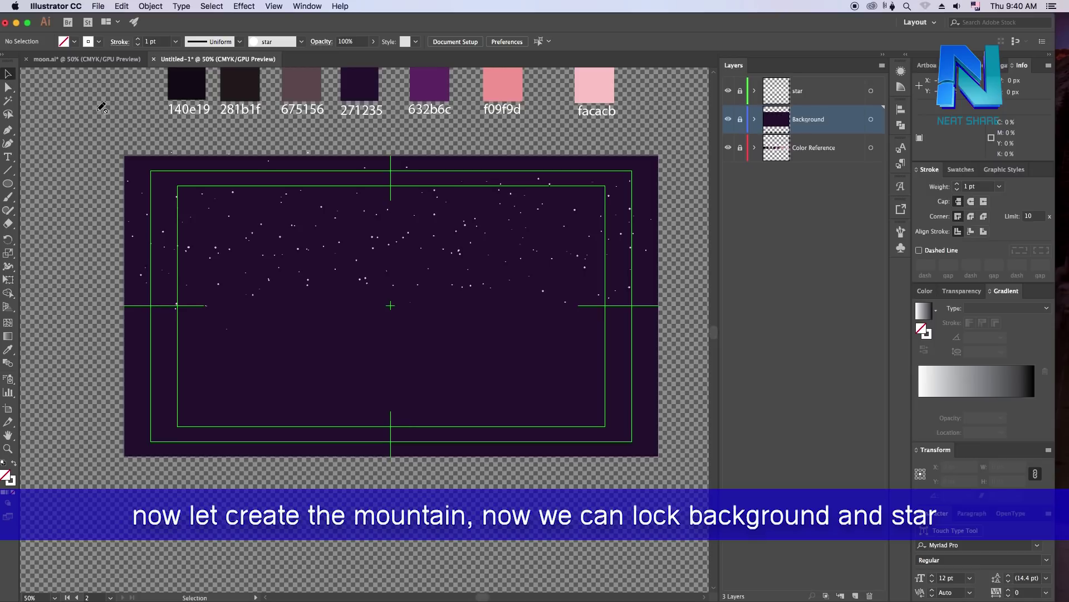
{"action": "left_click", "coordinate": [813, 96]}
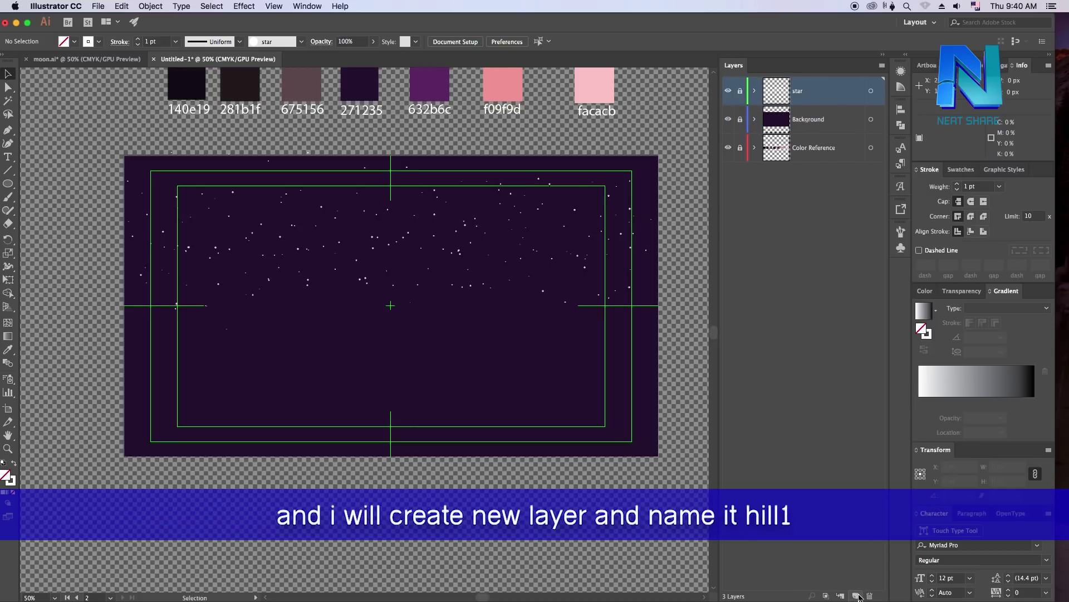
{"action": "left_click", "coordinate": [857, 596]}
{"action": "double_click", "coordinate": [817, 91]}
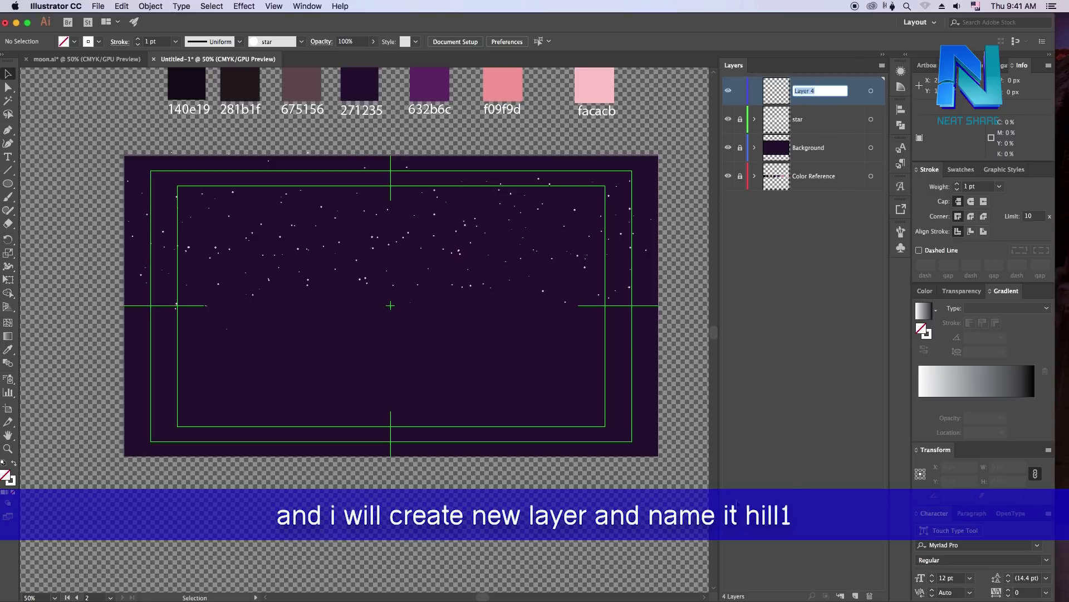
{"action": "type", "text": "Hill 1"}
{"action": "left_click", "coordinate": [822, 274]}
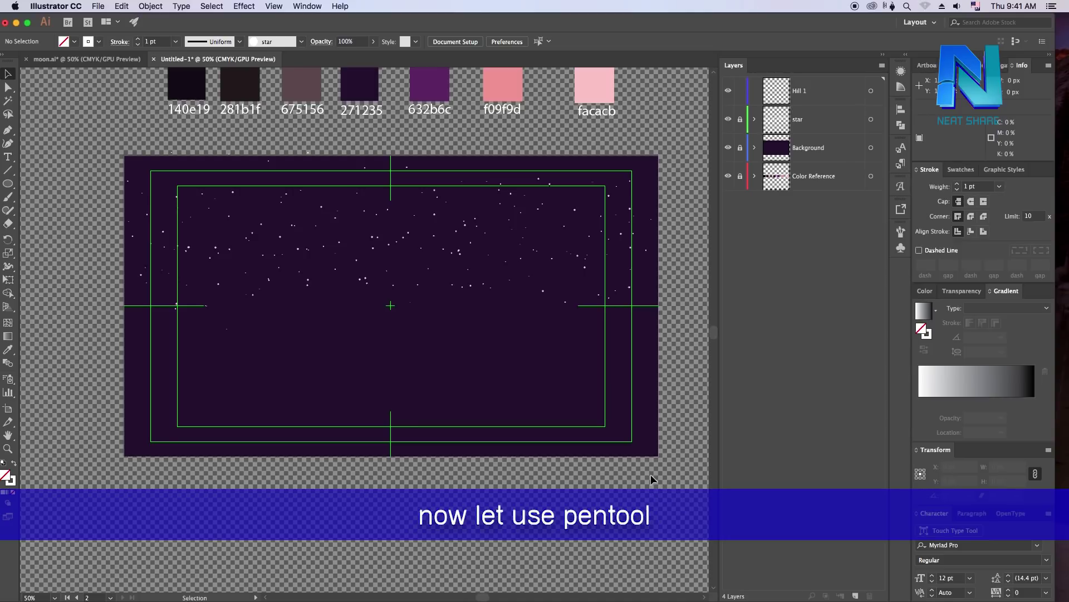
Pen-draw a closed hill with a curved peak at artboard centre, spanning both bottom corners
{"action": "left_click_drag", "start_coordinate": [8, 130], "coordinate": [34, 130]}
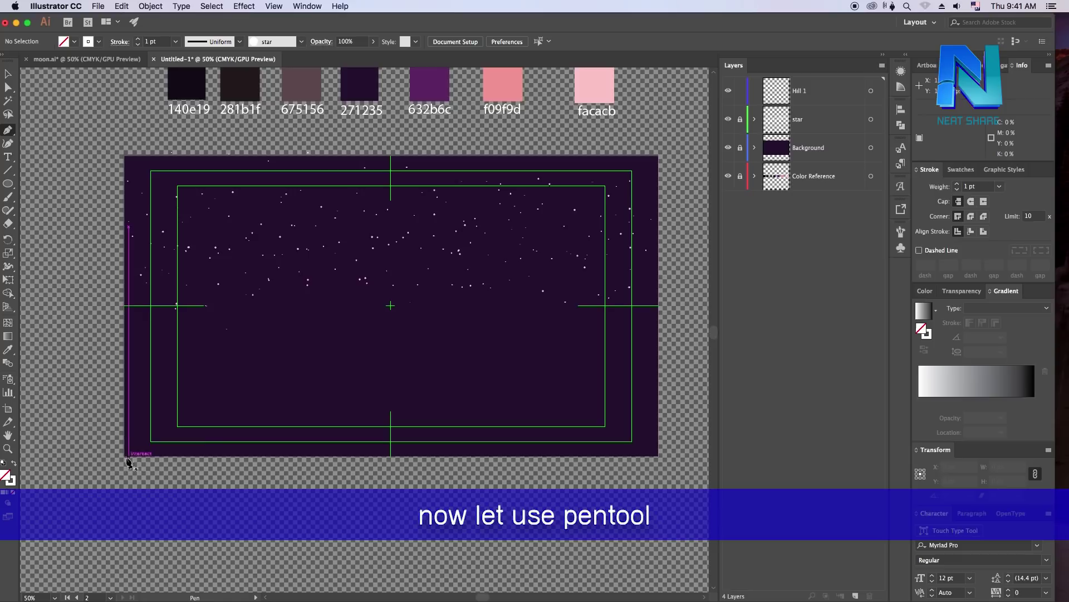
{"action": "left_click", "coordinate": [99, 443]}
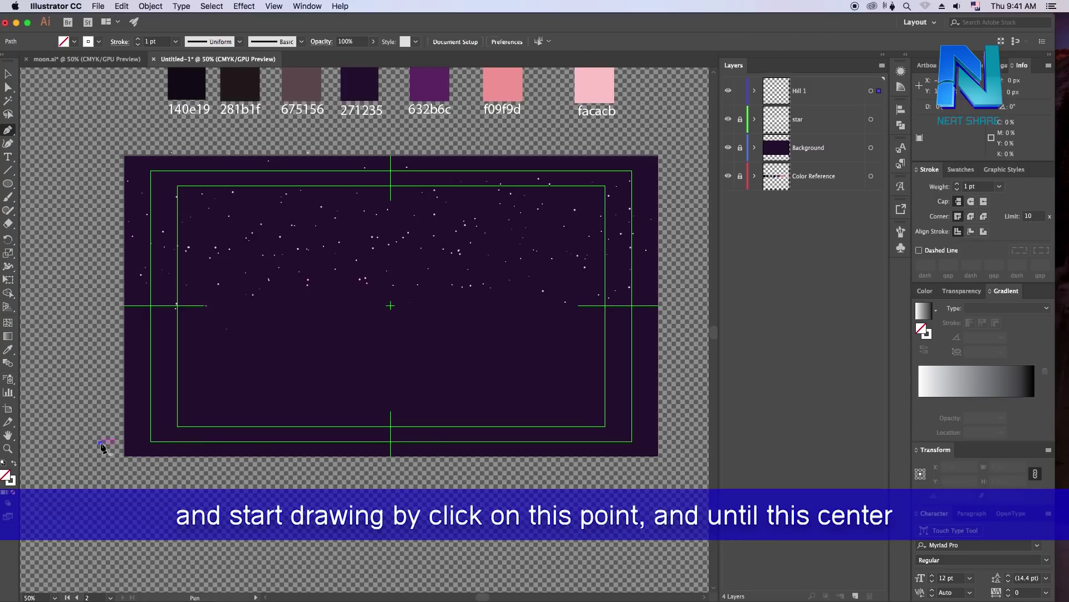
{"action": "left_click", "coordinate": [390, 306]}
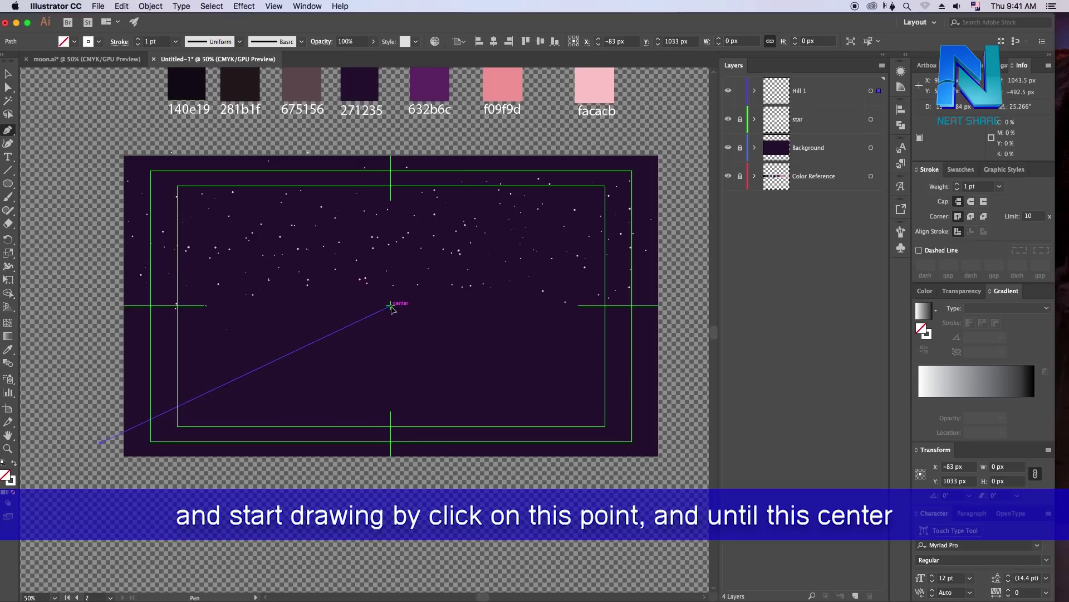
{"action": "left_click_drag", "start_coordinate": [392, 307], "coordinate": [473, 310]}
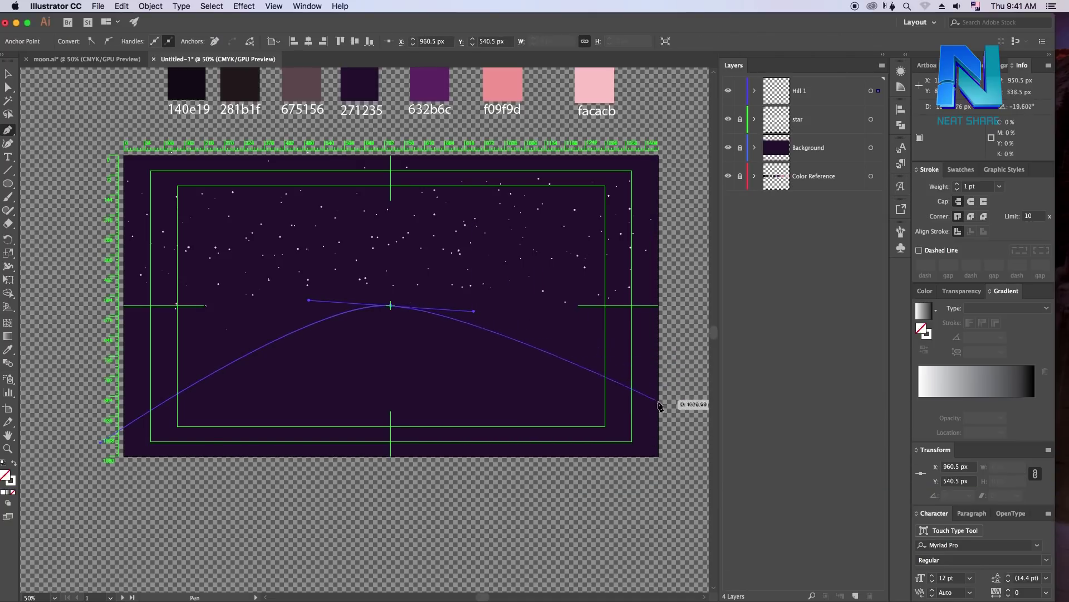
{"action": "left_click", "coordinate": [658, 418]}
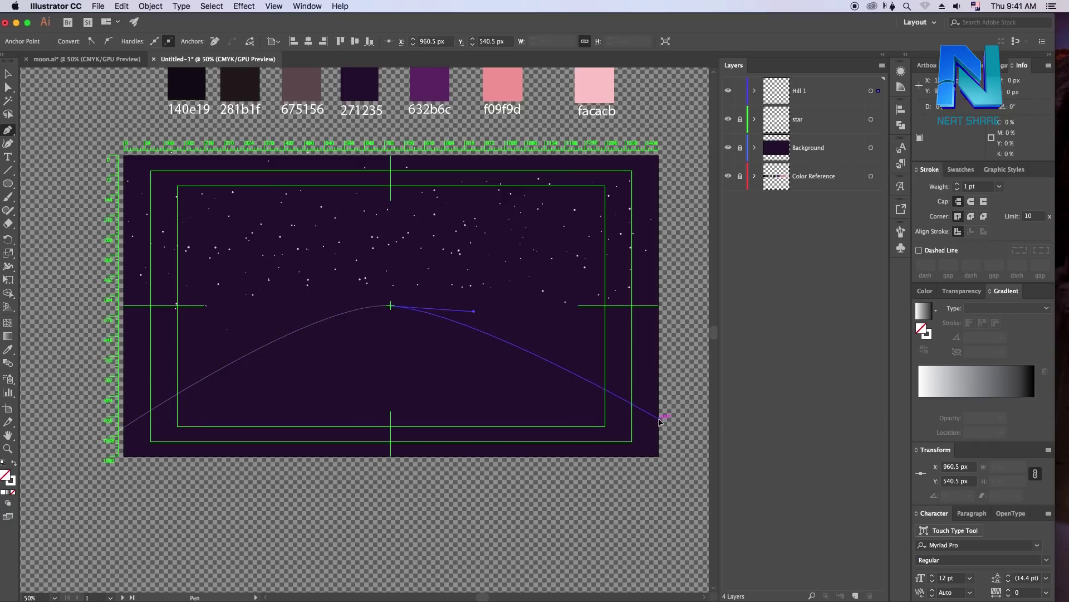
{"action": "left_click", "coordinate": [658, 455]}
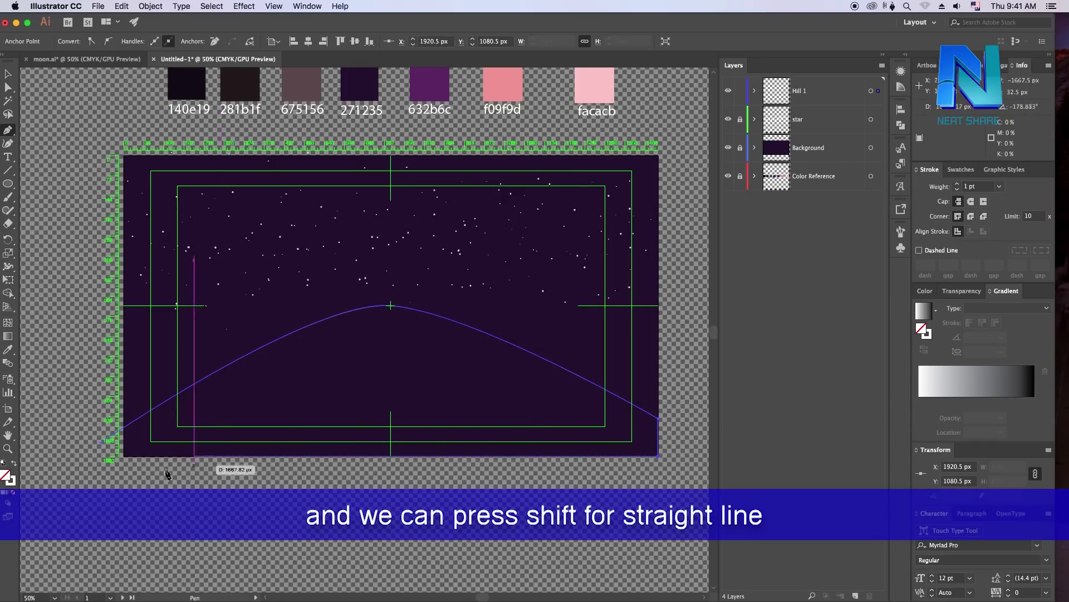
{"action": "left_click", "coordinate": [124, 455]}
{"action": "left_click", "coordinate": [120, 429]}
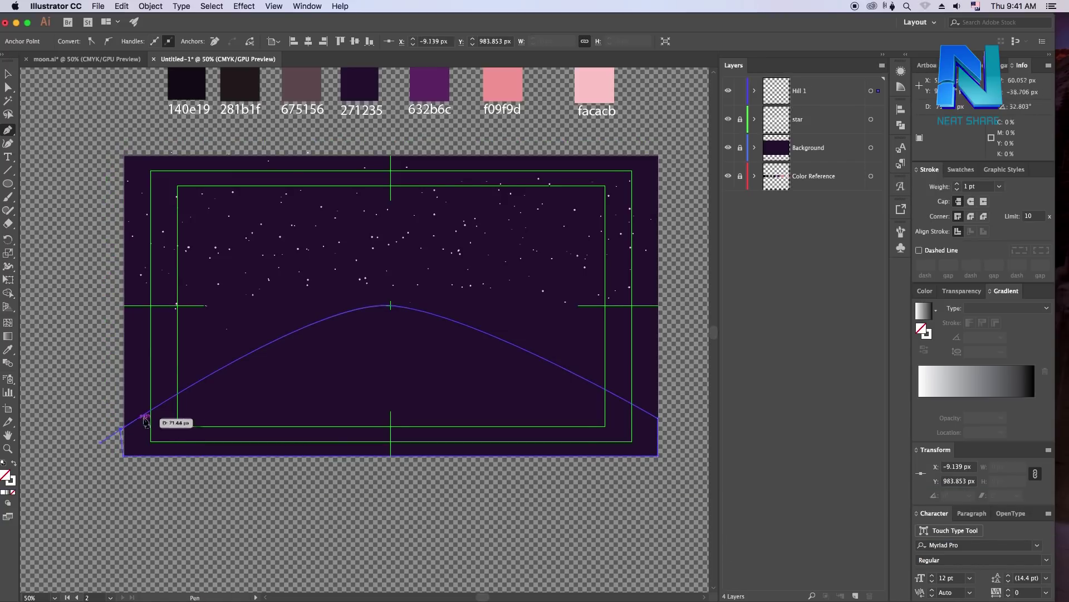
{"action": "key", "text": "ctrl+z"}
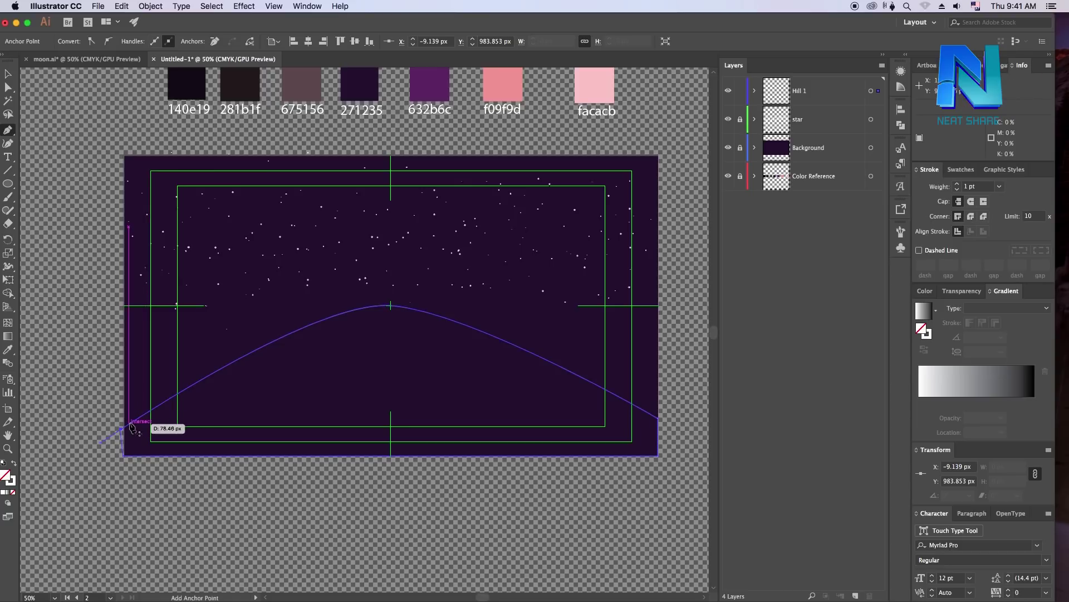
{"action": "left_click", "coordinate": [100, 443]}
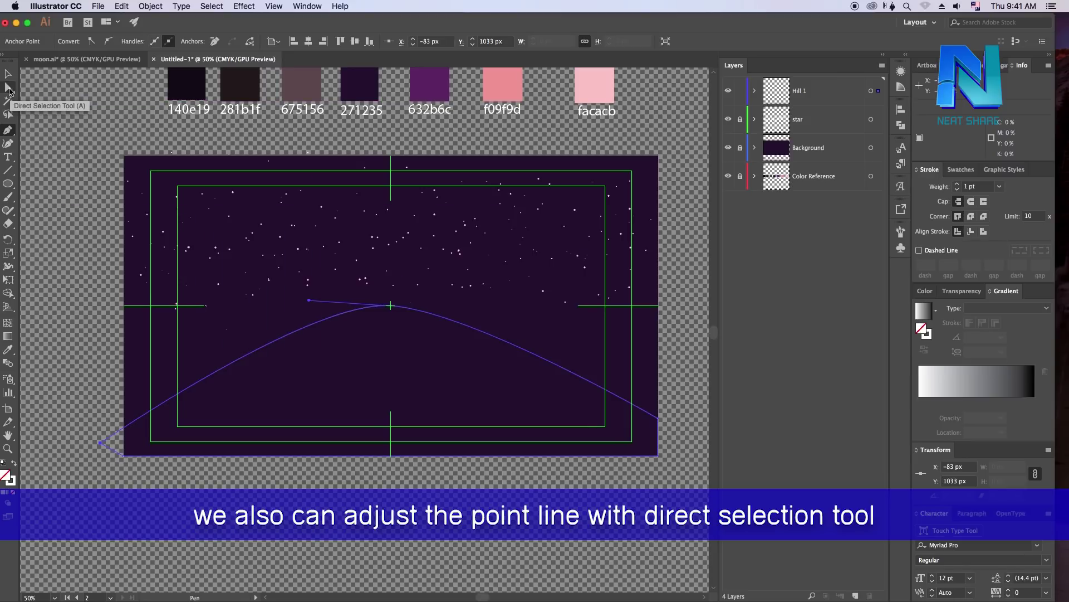
{"action": "double_click", "coordinate": [10, 90]}
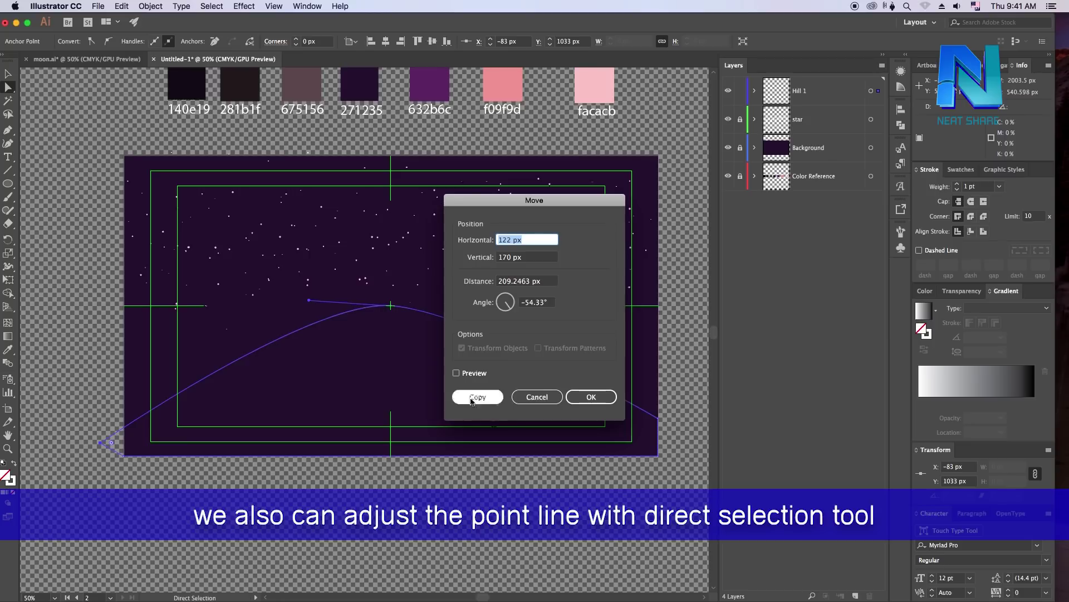
{"action": "left_click", "coordinate": [537, 396]}
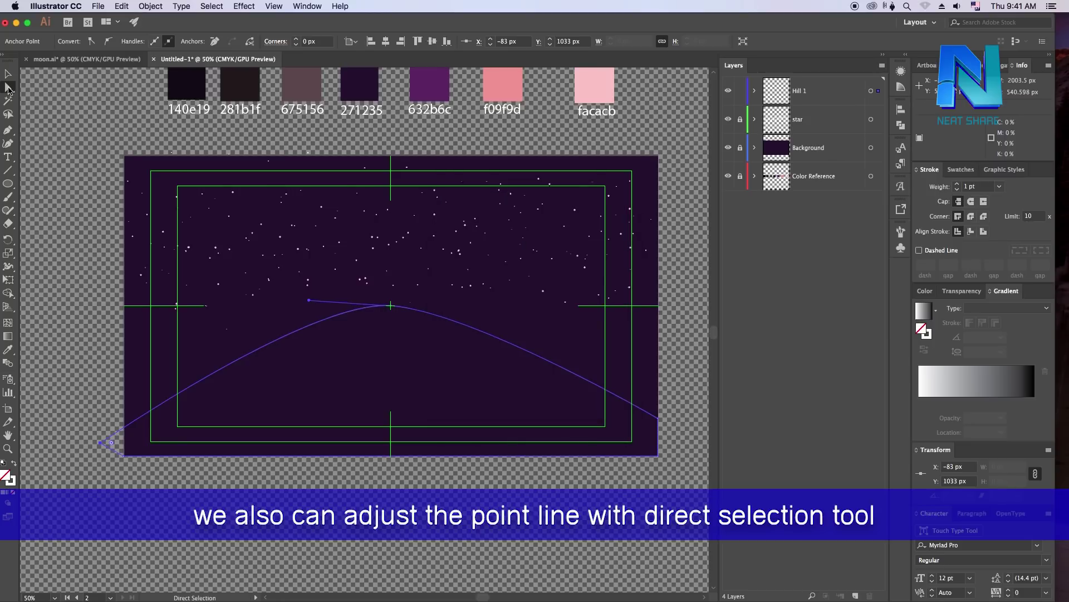
Nudge the hill's bottom-left anchor, then select the hill path inside the Hill 1 layer
{"action": "left_click_drag", "start_coordinate": [8, 87], "coordinate": [32, 92]}
{"action": "left_click", "coordinate": [40, 93]}
{"action": "left_click_drag", "start_coordinate": [99, 444], "coordinate": [126, 429]}
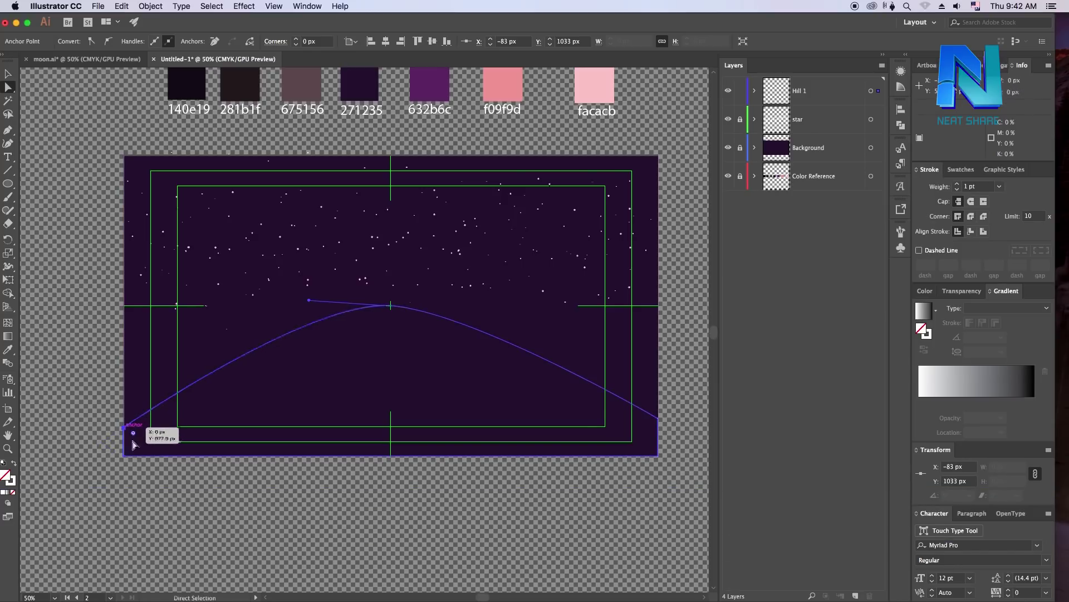
{"action": "left_click", "coordinate": [142, 467]}
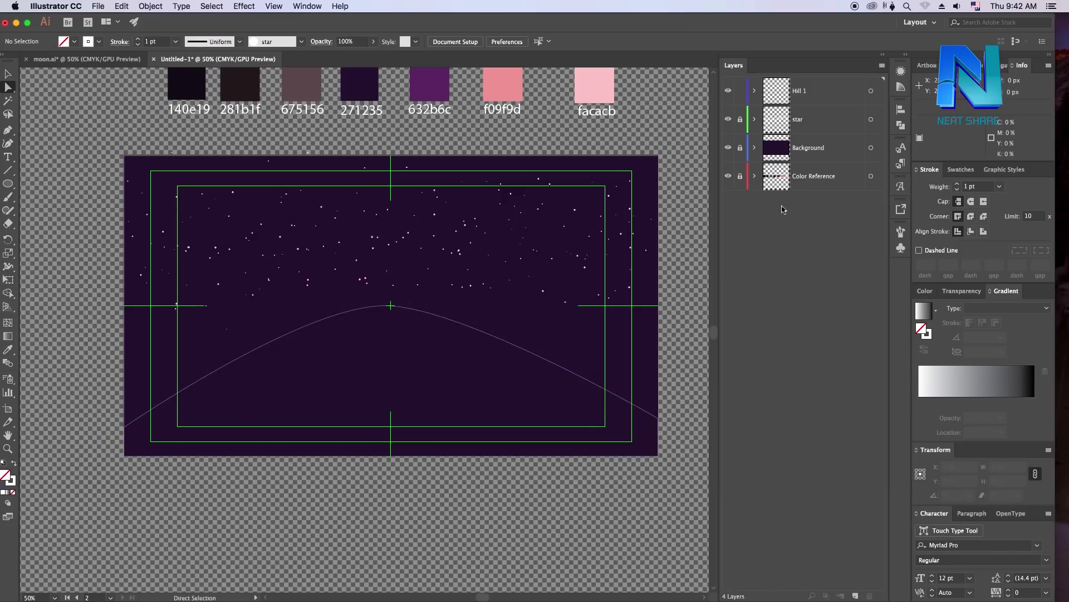
{"action": "left_click", "coordinate": [808, 120]}
{"action": "left_click", "coordinate": [871, 92]}
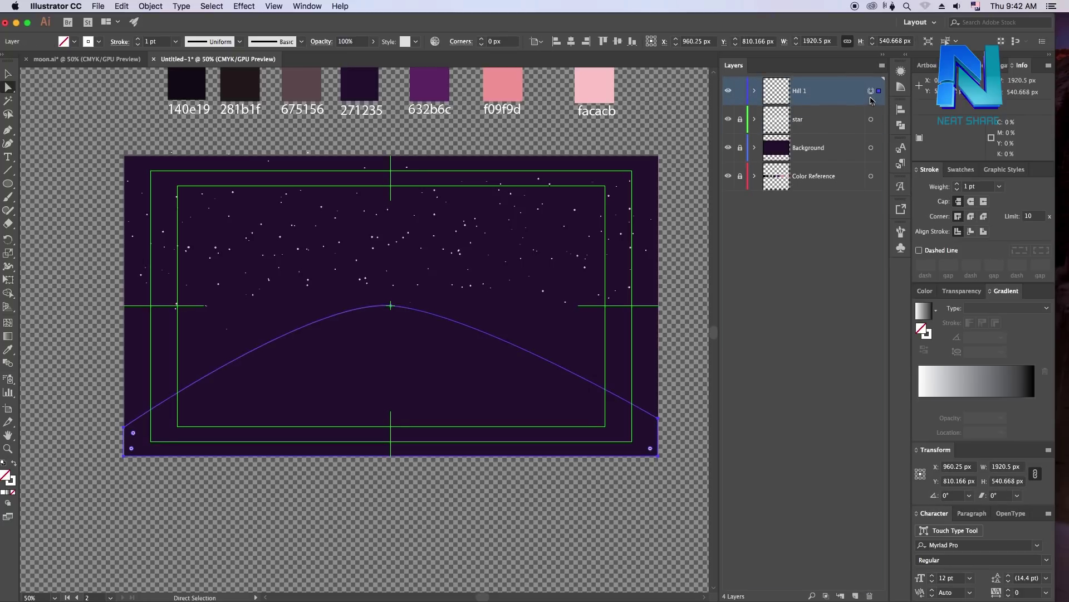
{"action": "left_click", "coordinate": [755, 91]}
{"action": "left_click", "coordinate": [817, 126]}
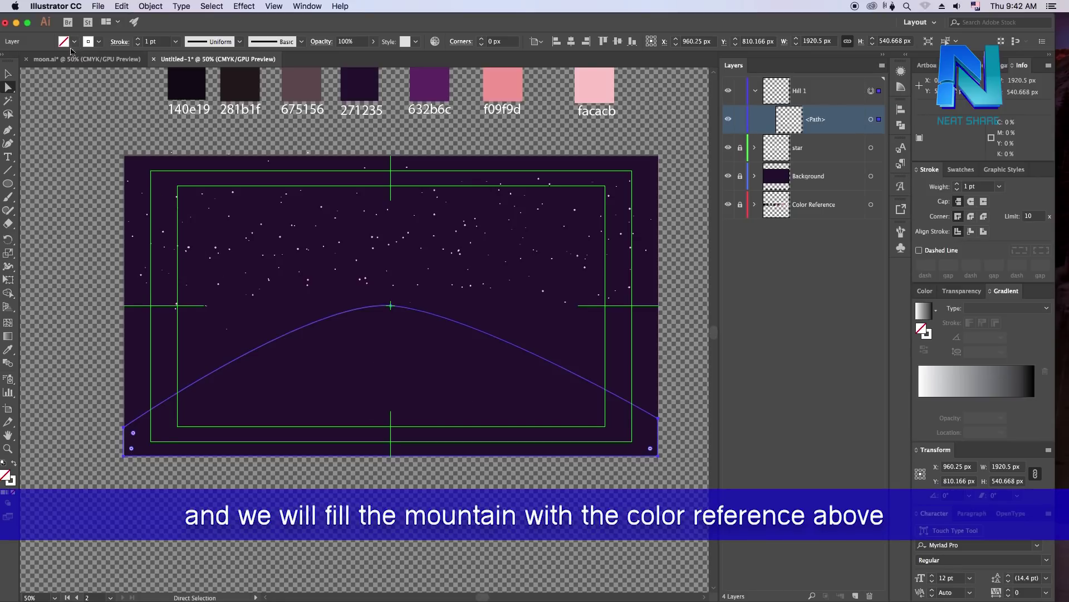
Fill the hill with the 140e19 Hill swatch colour using the Eyedropper
{"action": "left_click", "coordinate": [9, 351]}
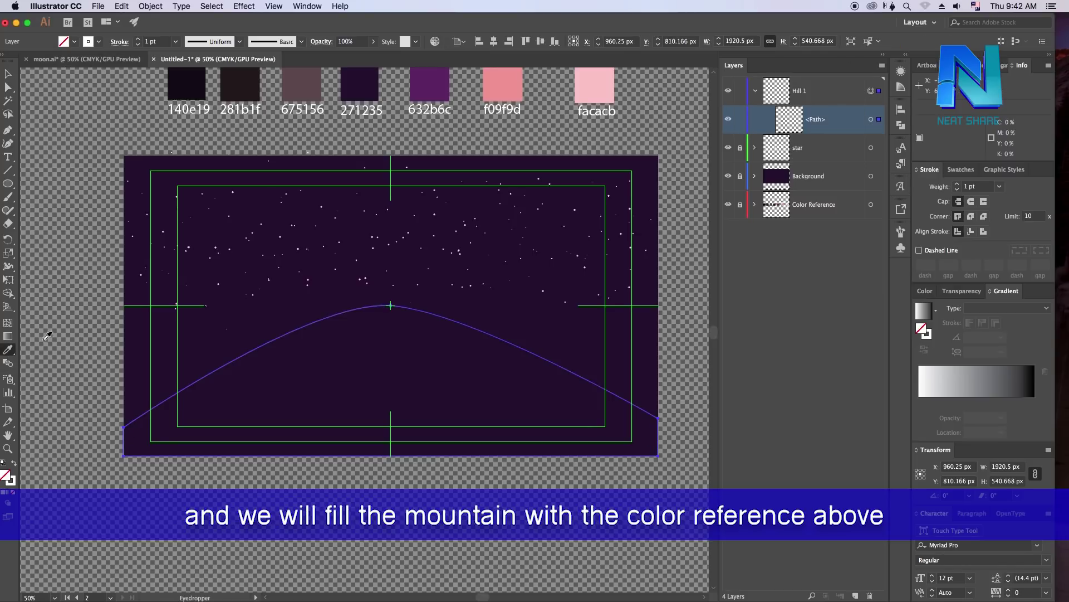
{"action": "scroll", "coordinate": [114, 303], "scroll_direction": "up", "scroll_amount": 5}
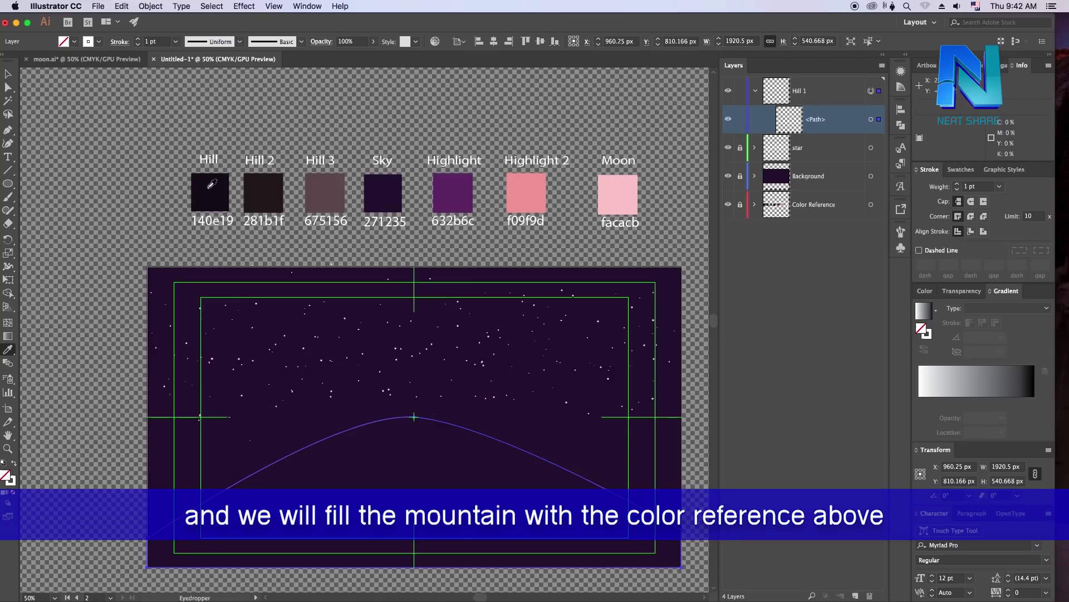
{"action": "left_click", "coordinate": [212, 184]}
{"action": "key", "text": "v"}
{"action": "left_click", "coordinate": [76, 120]}
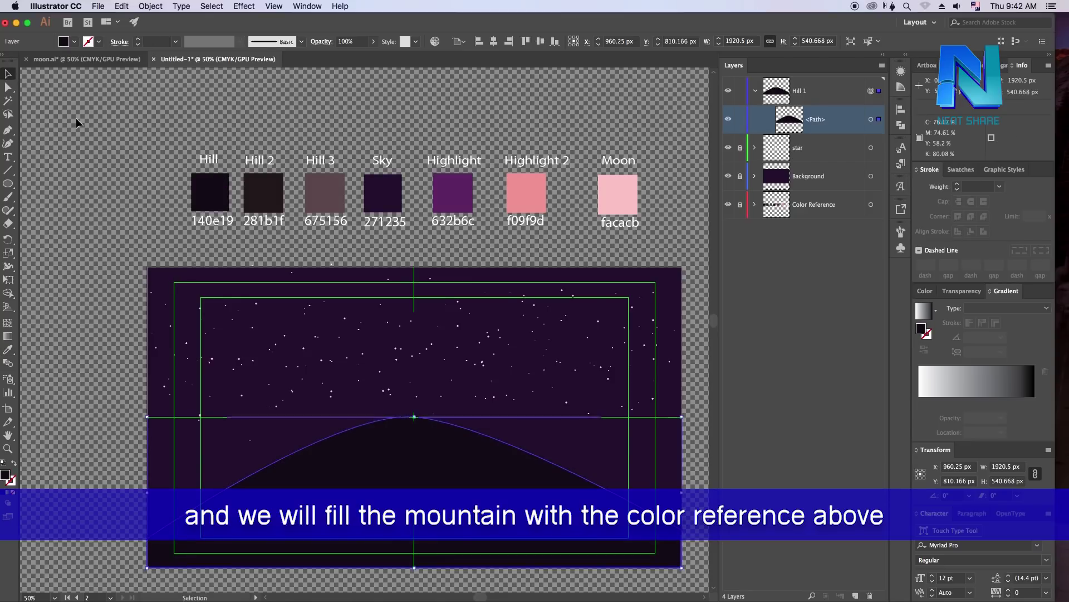
{"action": "left_click_drag", "start_coordinate": [115, 206], "coordinate": [119, 128]}
{"action": "key", "text": "ctrl+plus"}
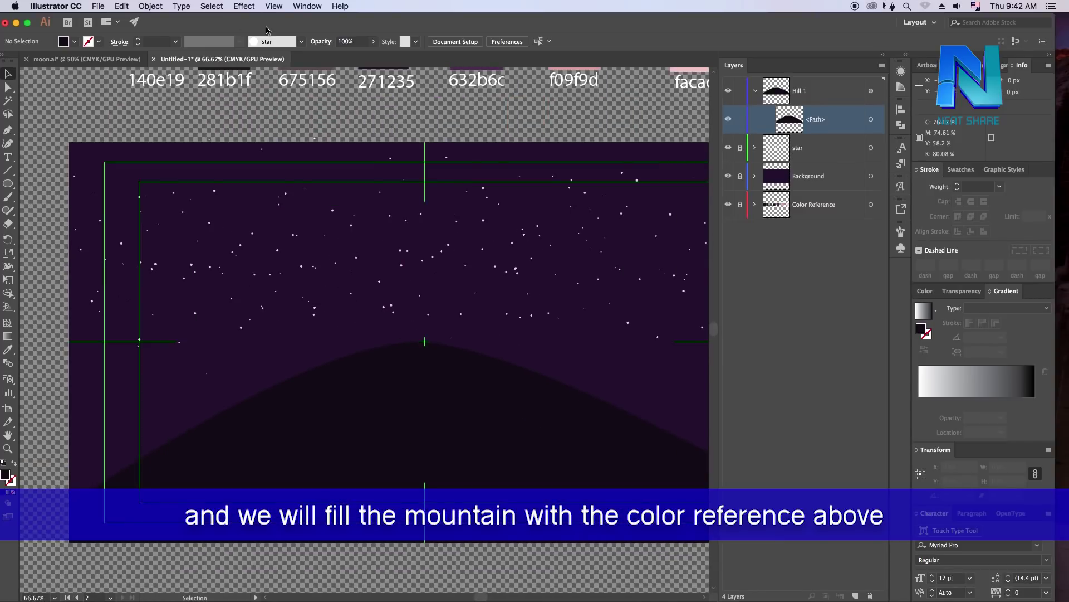
{"action": "left_click_drag", "start_coordinate": [294, 370], "coordinate": [220, 270]}
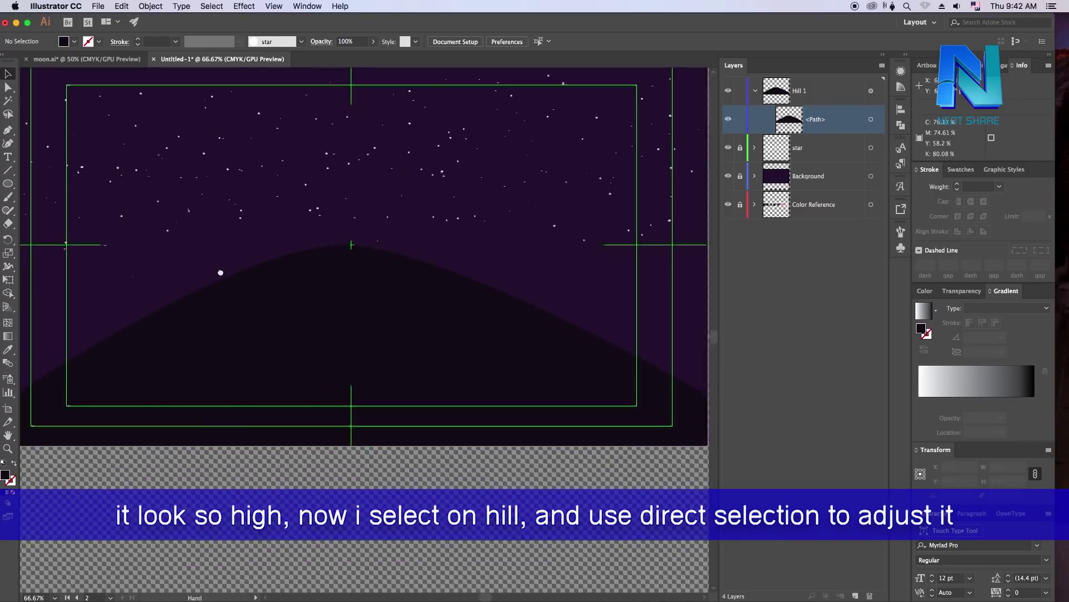
Pull the hill's peak anchor lower and shift its left anchor with Direct Selection
{"action": "left_click", "coordinate": [878, 120]}
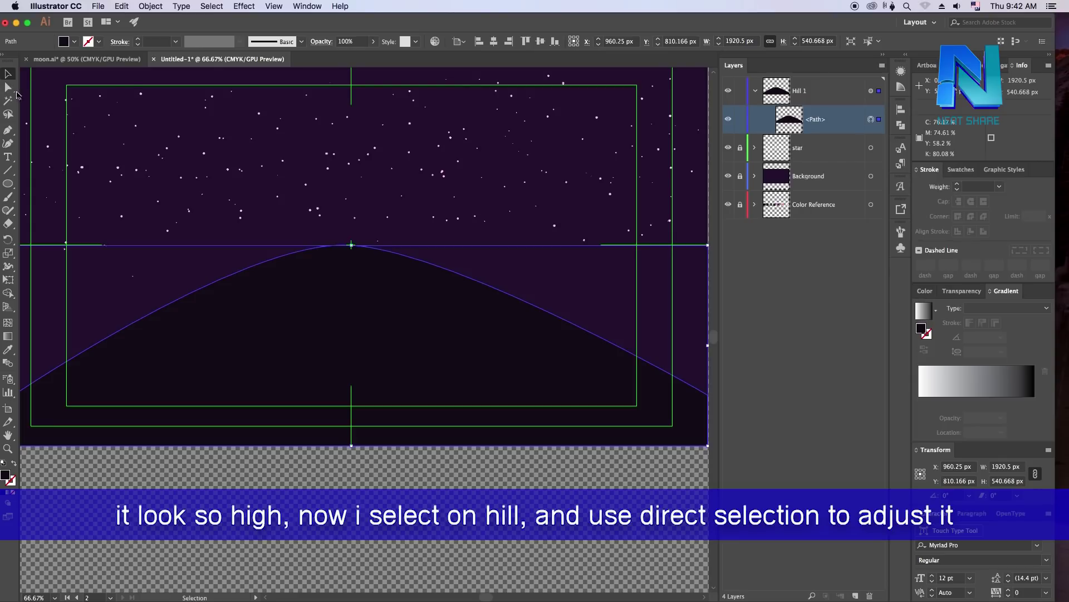
{"action": "left_click", "coordinate": [8, 88]}
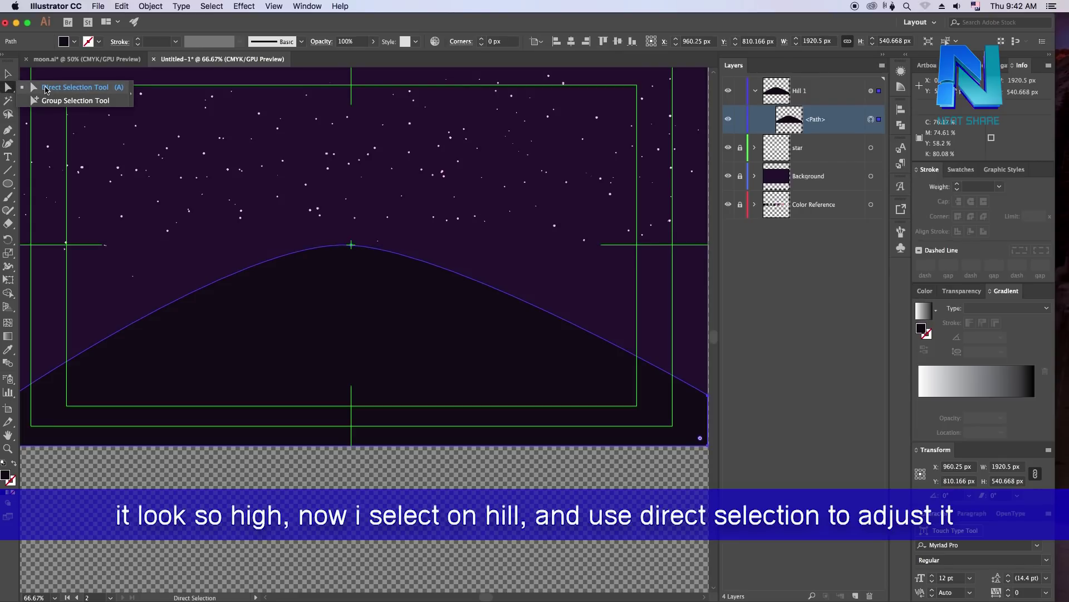
{"action": "left_click", "coordinate": [47, 90]}
{"action": "left_click_drag", "start_coordinate": [355, 245], "coordinate": [371, 291]}
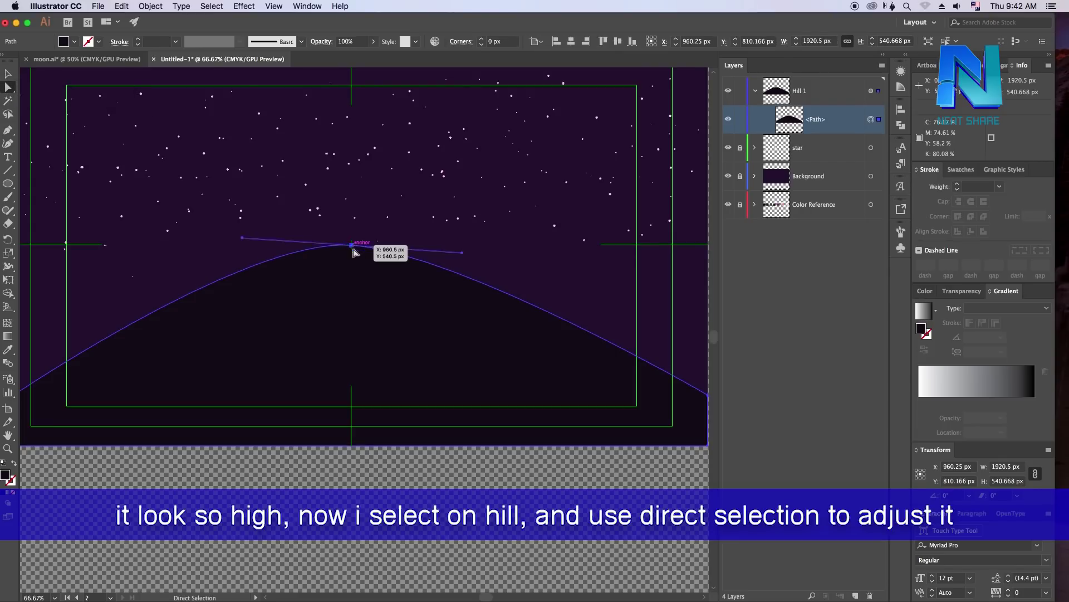
{"action": "scroll", "coordinate": [572, 353], "scroll_direction": "right", "scroll_amount": 5}
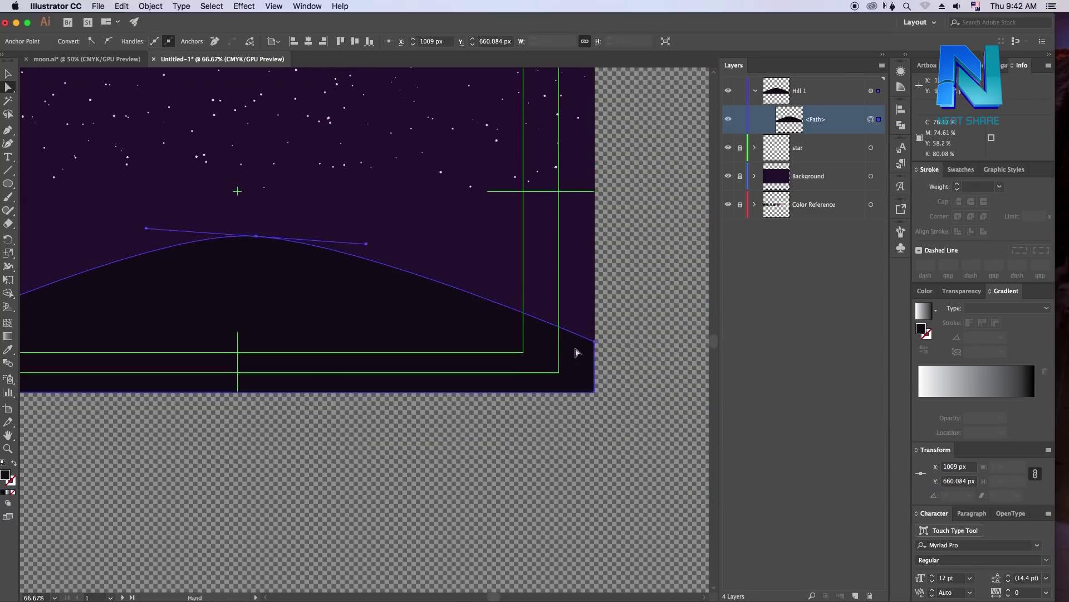
{"action": "scroll", "coordinate": [107, 342], "scroll_direction": "left", "scroll_amount": 8}
{"action": "left_click_drag", "start_coordinate": [89, 340], "coordinate": [87, 334]}
{"action": "left_click", "coordinate": [351, 433]}
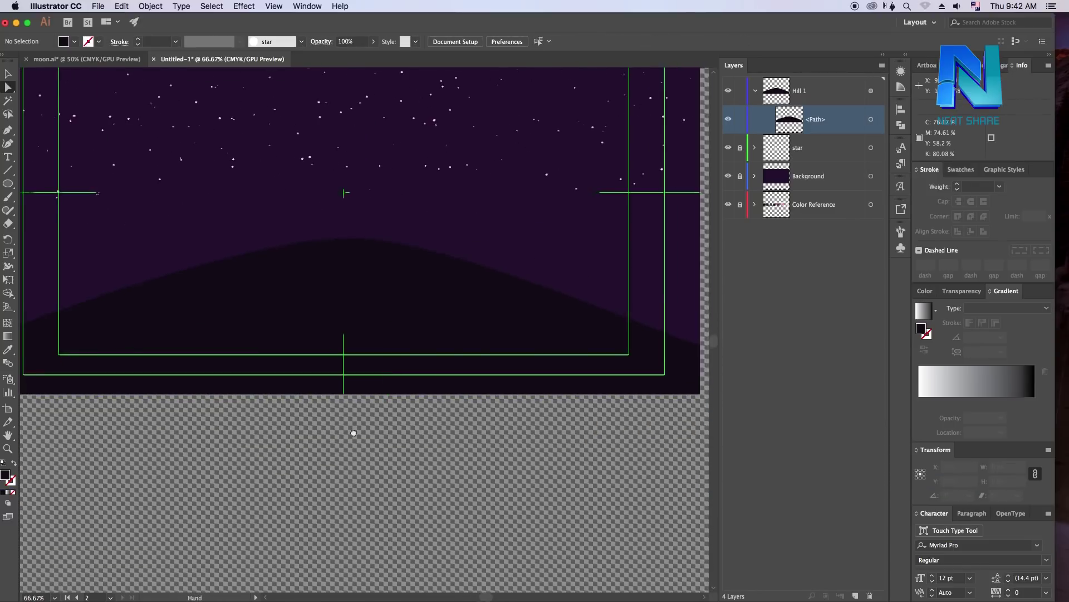
{"action": "key", "text": "ctrl+minus"}
Stretch the peak's curve handles outward and snap the left anchor to the artboard edge
{"action": "left_click", "coordinate": [621, 348]}
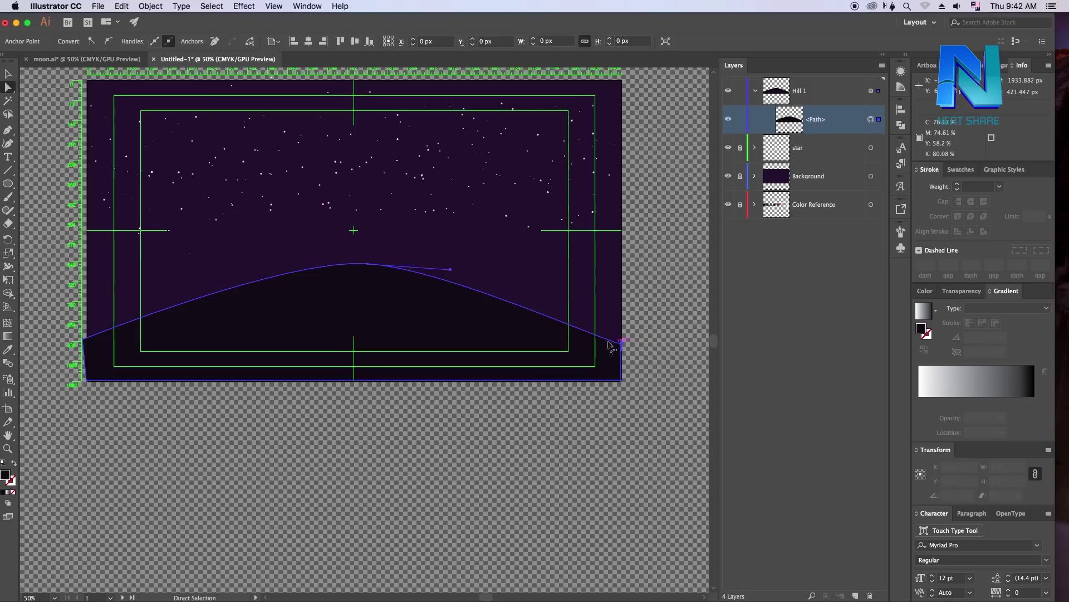
{"action": "left_click_drag", "start_coordinate": [390, 257], "coordinate": [487, 259]}
{"action": "left_click_drag", "start_coordinate": [277, 252], "coordinate": [270, 256]}
{"action": "left_click", "coordinate": [449, 450]}
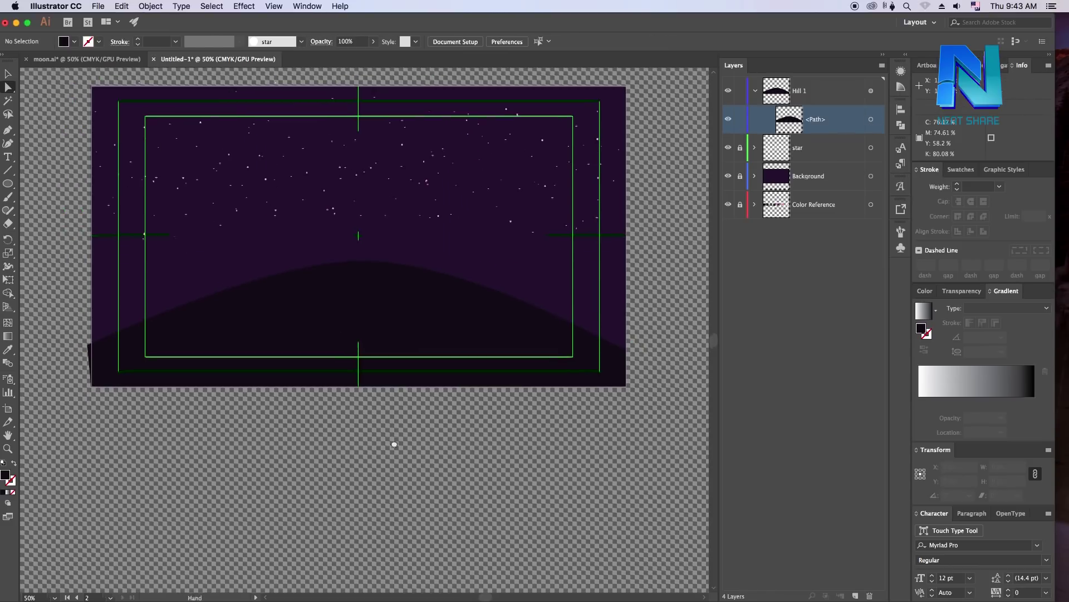
{"action": "scroll", "coordinate": [446, 418], "scroll_direction": "up", "scroll_amount": 1}
{"action": "scroll", "coordinate": [446, 418], "scroll_direction": "left", "scroll_amount": 1}
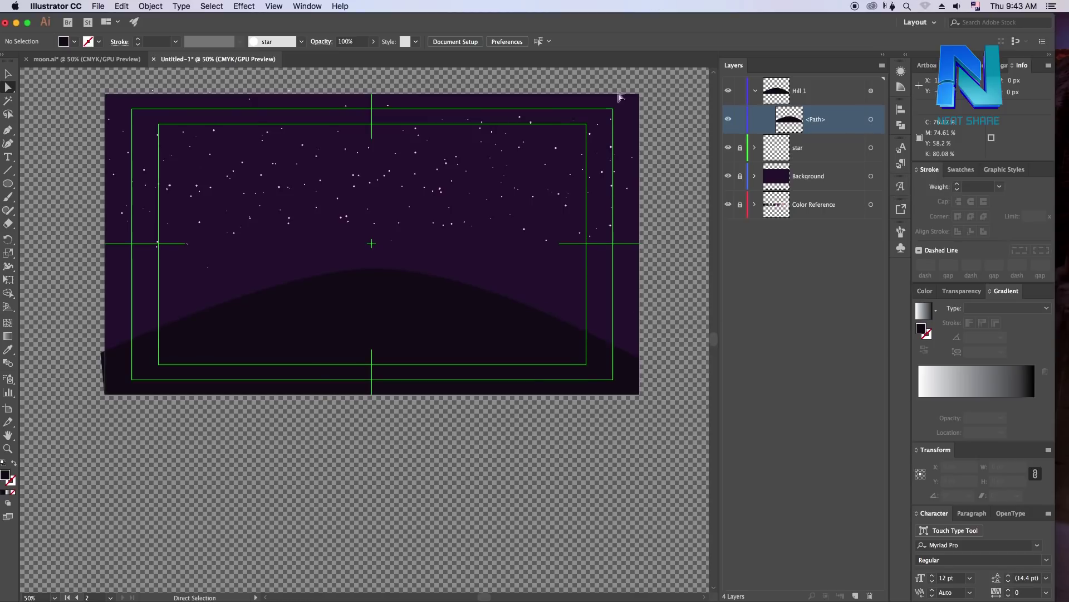
{"action": "left_click", "coordinate": [104, 358]}
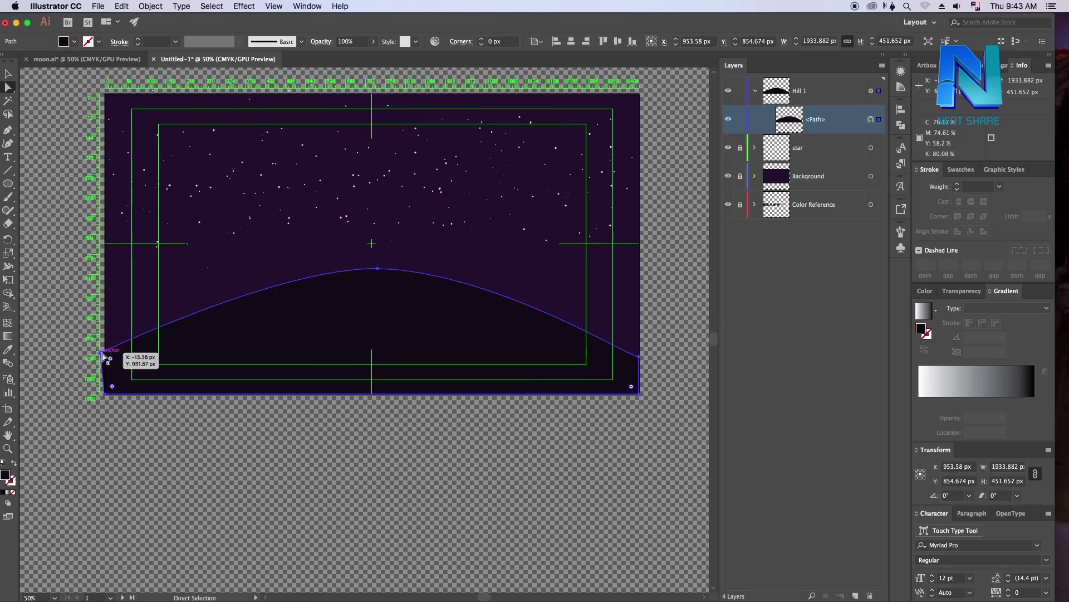
{"action": "left_click_drag", "start_coordinate": [106, 361], "coordinate": [109, 359]}
{"action": "left_click", "coordinate": [374, 455]}
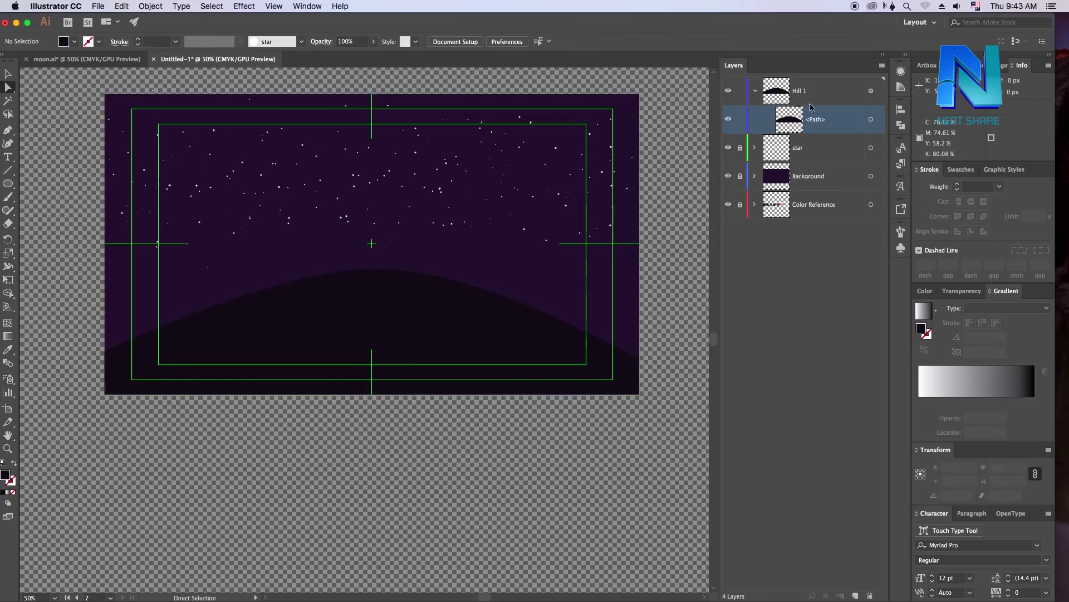
{"action": "left_click", "coordinate": [753, 92]}
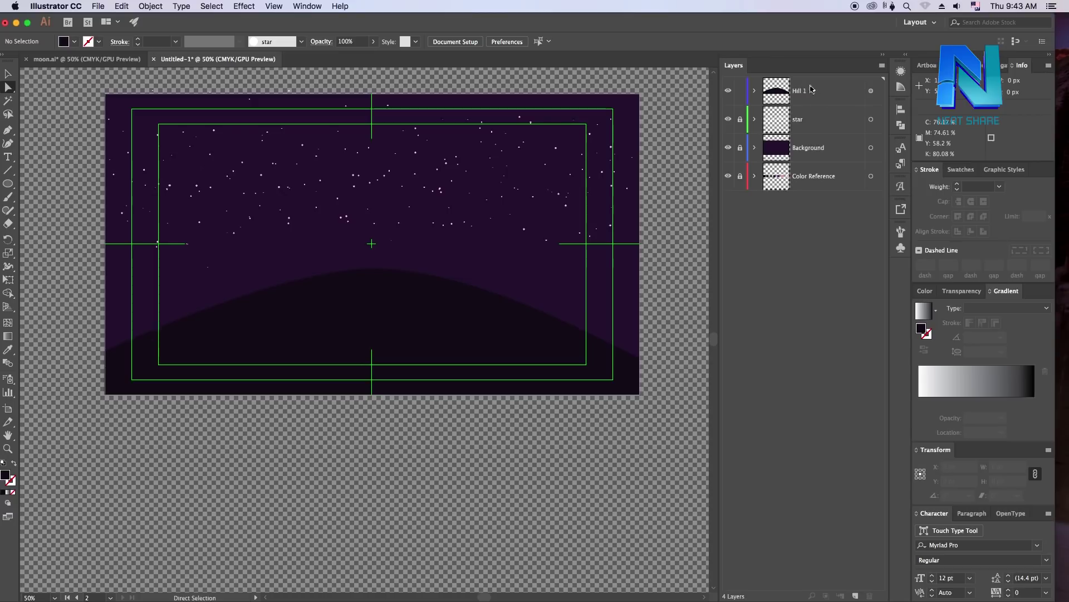
Add a new layer named Hill 2 and move it beneath Hill 1
{"action": "left_click", "coordinate": [811, 89]}
{"action": "left_click", "coordinate": [856, 596]}
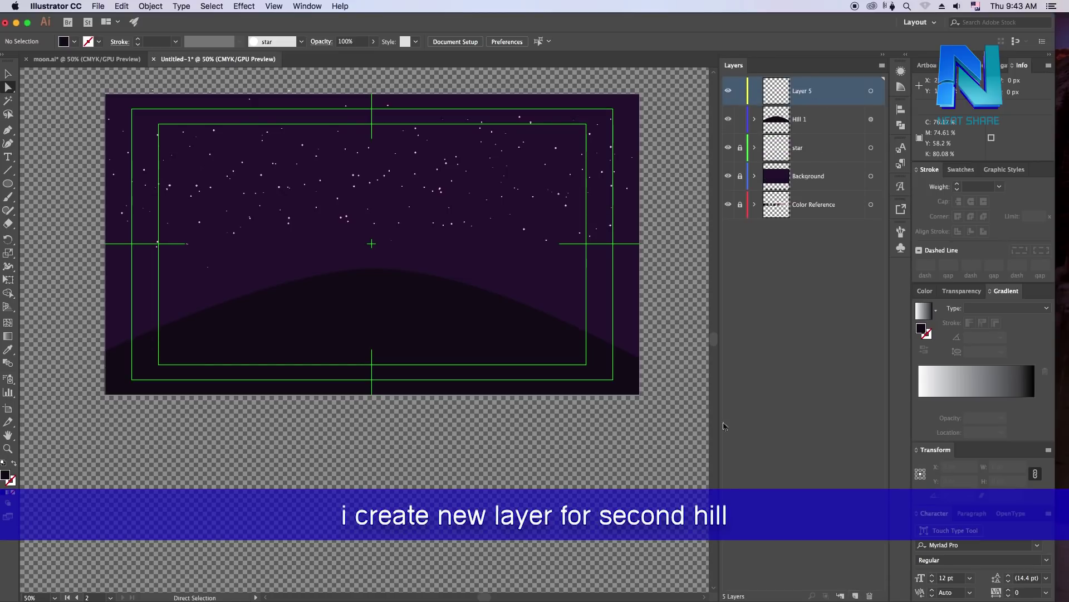
{"action": "double_click", "coordinate": [810, 93]}
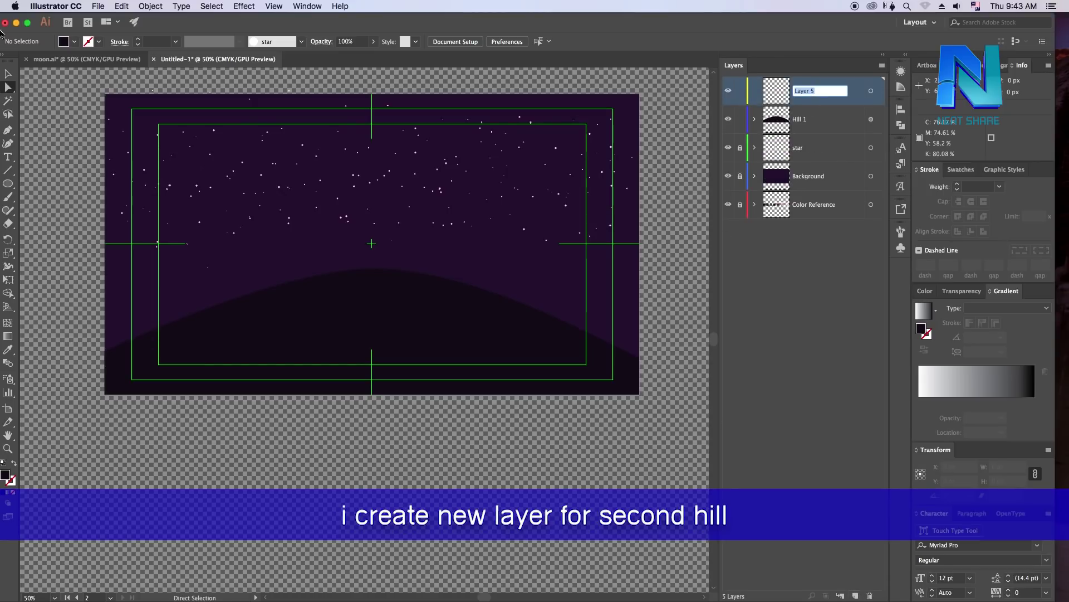
{"action": "type", "text": "Hill "}
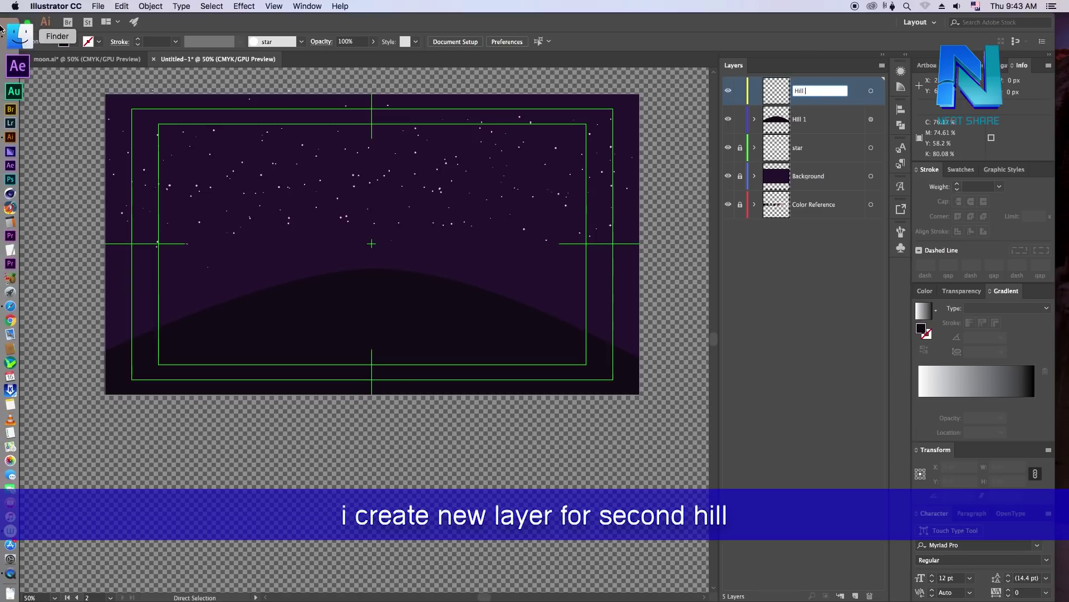
{"action": "type", "text": "2"}
{"action": "key", "text": "Return"}
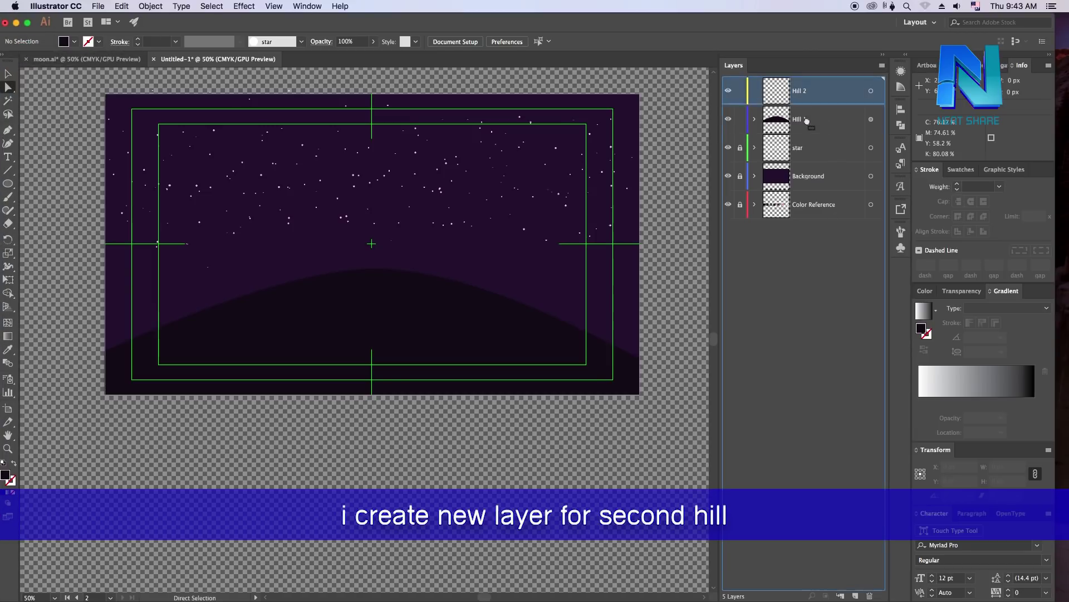
{"action": "left_click_drag", "start_coordinate": [807, 121], "coordinate": [807, 83]}
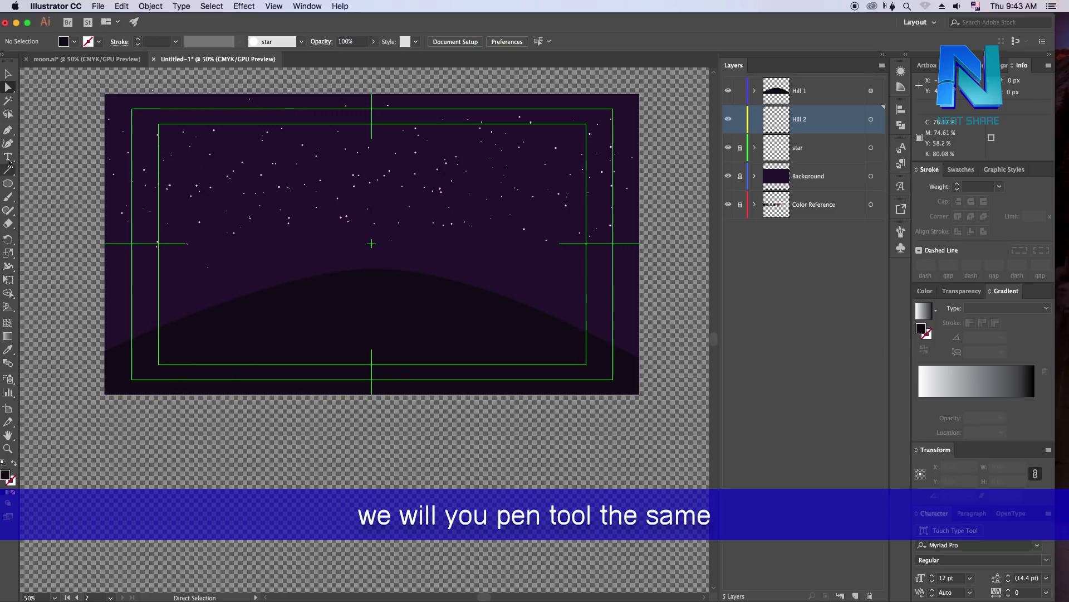
Pen-draw a closed jagged mountain ridge across the artboard, edge to edge down to the bottom corners
{"action": "left_click_drag", "start_coordinate": [8, 130], "coordinate": [45, 129]}
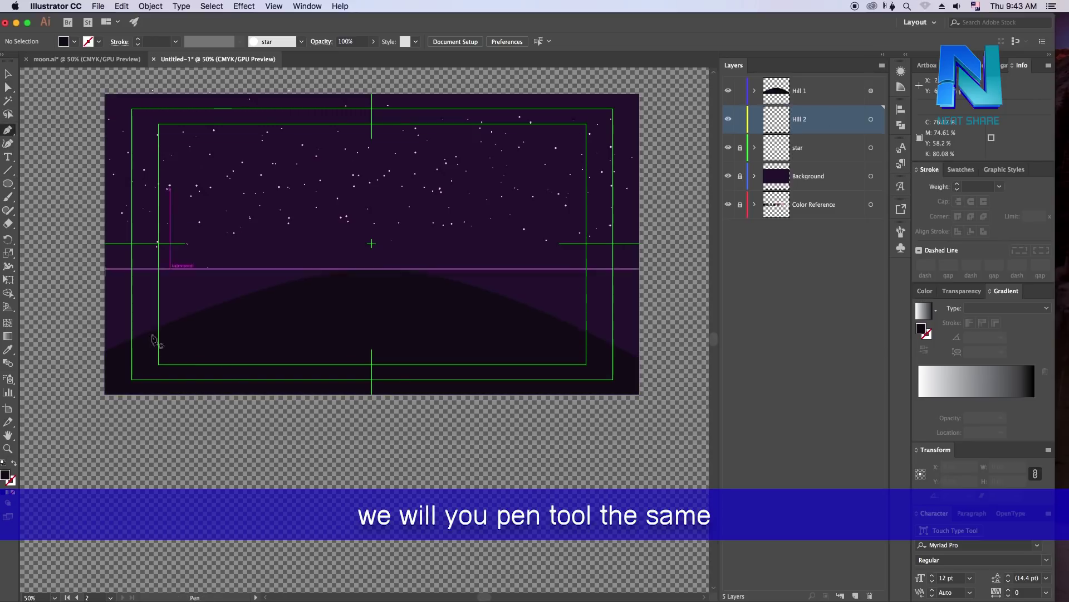
{"action": "left_click", "coordinate": [104, 348]}
{"action": "key", "text": "ctrl+r"}
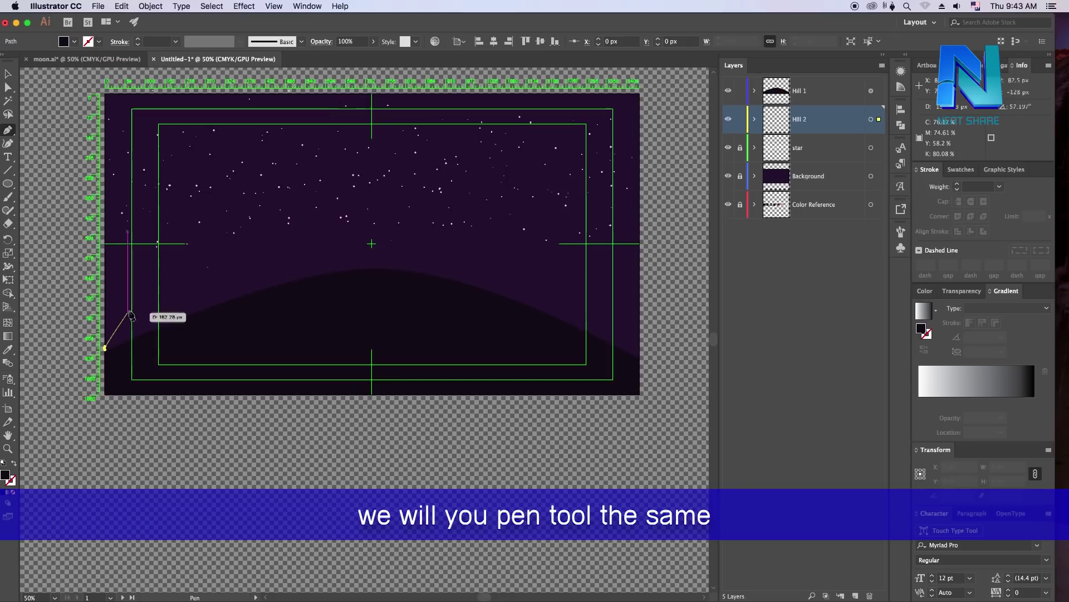
{"action": "left_click", "coordinate": [121, 318]}
{"action": "left_click", "coordinate": [157, 332]}
{"action": "left_click", "coordinate": [167, 299]}
{"action": "left_click", "coordinate": [205, 293]}
{"action": "left_click", "coordinate": [214, 328]}
{"action": "left_click", "coordinate": [249, 285]}
{"action": "left_click_drag", "start_coordinate": [273, 288], "coordinate": [297, 271]}
{"action": "left_click", "coordinate": [298, 260]}
{"action": "left_click", "coordinate": [330, 268]}
{"action": "left_click", "coordinate": [356, 253]}
{"action": "left_click", "coordinate": [390, 254]}
{"action": "left_click", "coordinate": [423, 264]}
{"action": "left_click_drag", "start_coordinate": [449, 289], "coordinate": [452, 296]}
{"action": "left_click", "coordinate": [462, 269]}
{"action": "left_click", "coordinate": [484, 283]}
{"action": "left_click", "coordinate": [515, 304]}
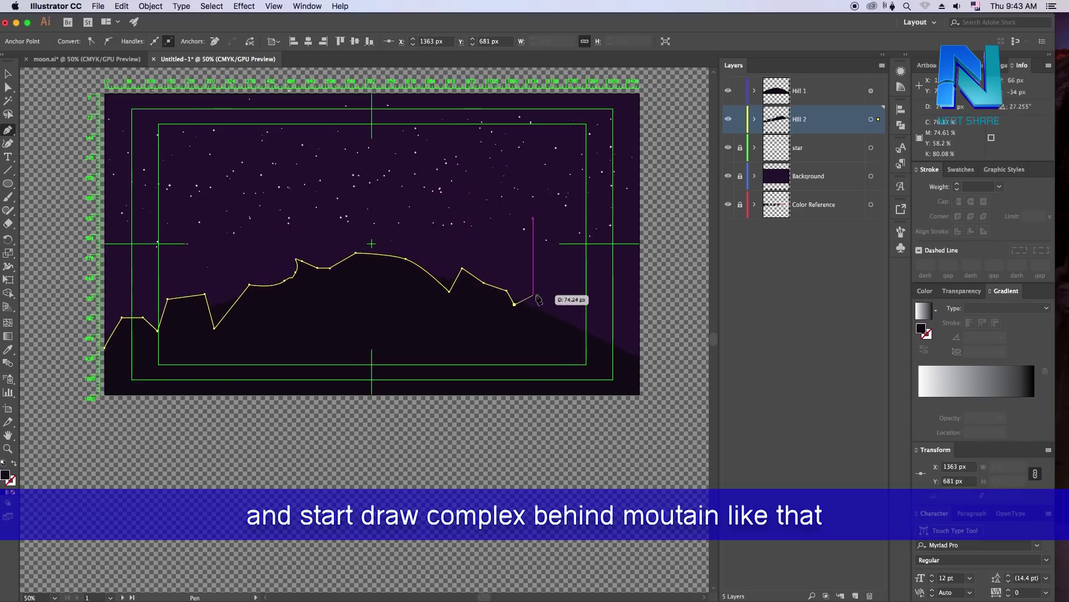
{"action": "left_click", "coordinate": [562, 308]}
{"action": "left_click", "coordinate": [588, 322]}
{"action": "left_click", "coordinate": [610, 336]}
{"action": "left_click", "coordinate": [639, 347]}
{"action": "left_click", "coordinate": [639, 394]}
{"action": "key", "text": "super+r"}
{"action": "left_click", "coordinate": [104, 394]}
{"action": "left_click", "coordinate": [105, 347]}
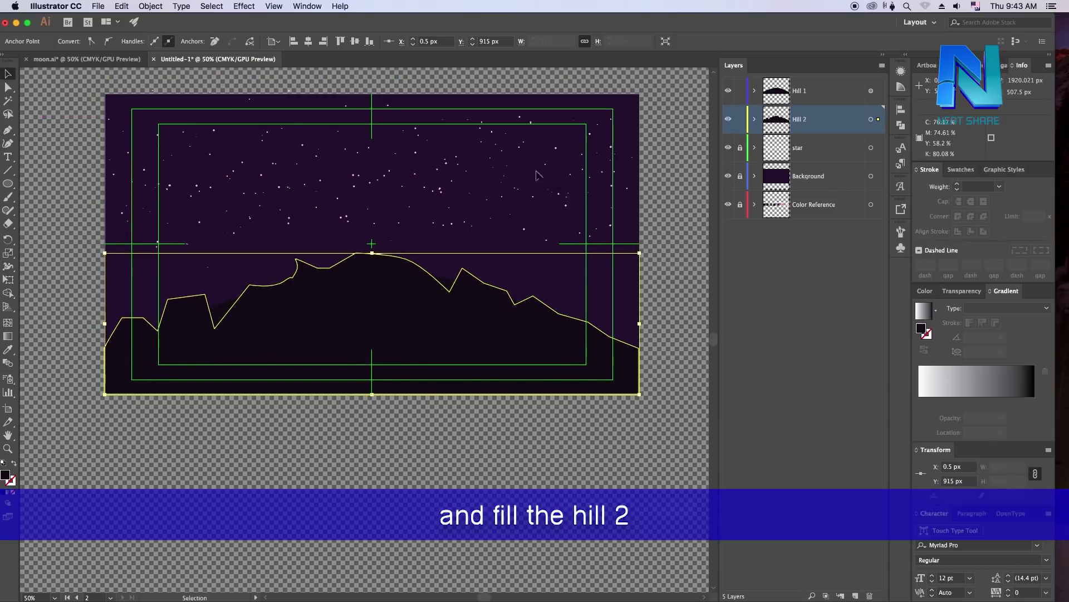
Fill the ridge with the 281b1f Hill 2 swatch colour, then deselect it
{"action": "key", "text": "super+minus"}
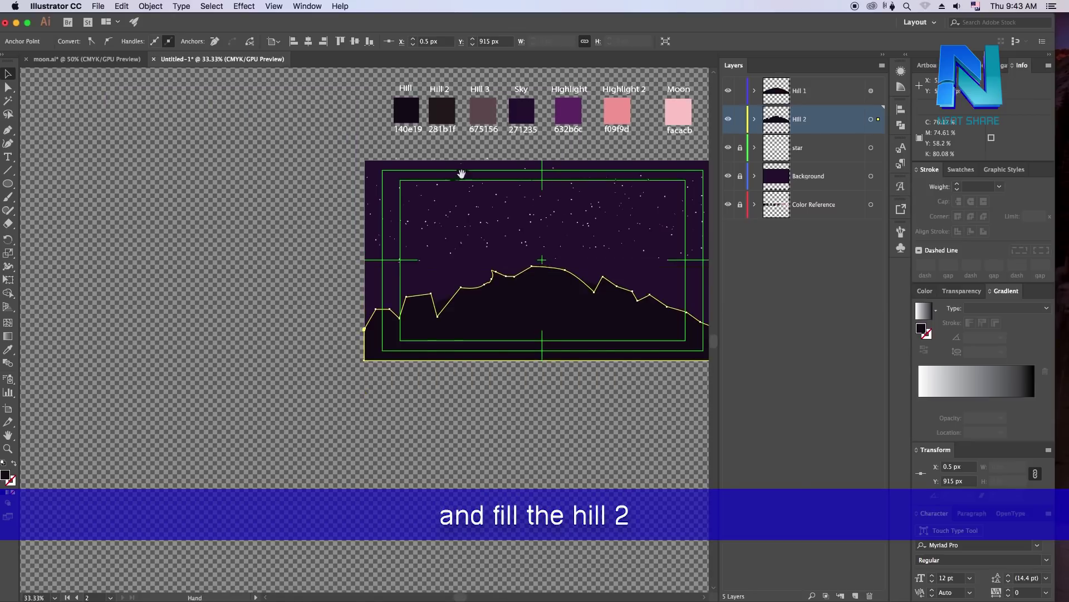
{"action": "scroll", "coordinate": [317, 181], "scroll_direction": "up", "scroll_amount": 2}
{"action": "scroll", "coordinate": [317, 182], "scroll_direction": "right", "scroll_amount": 3}
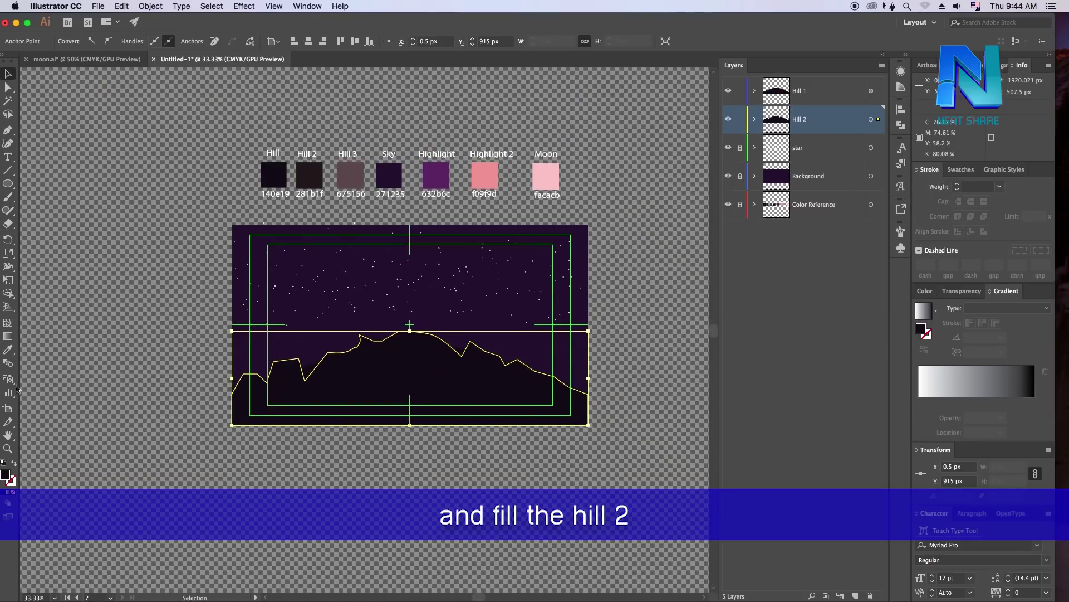
{"action": "left_click", "coordinate": [9, 351]}
{"action": "left_click", "coordinate": [314, 168]}
{"action": "key", "text": "v"}
{"action": "left_click", "coordinate": [135, 120]}
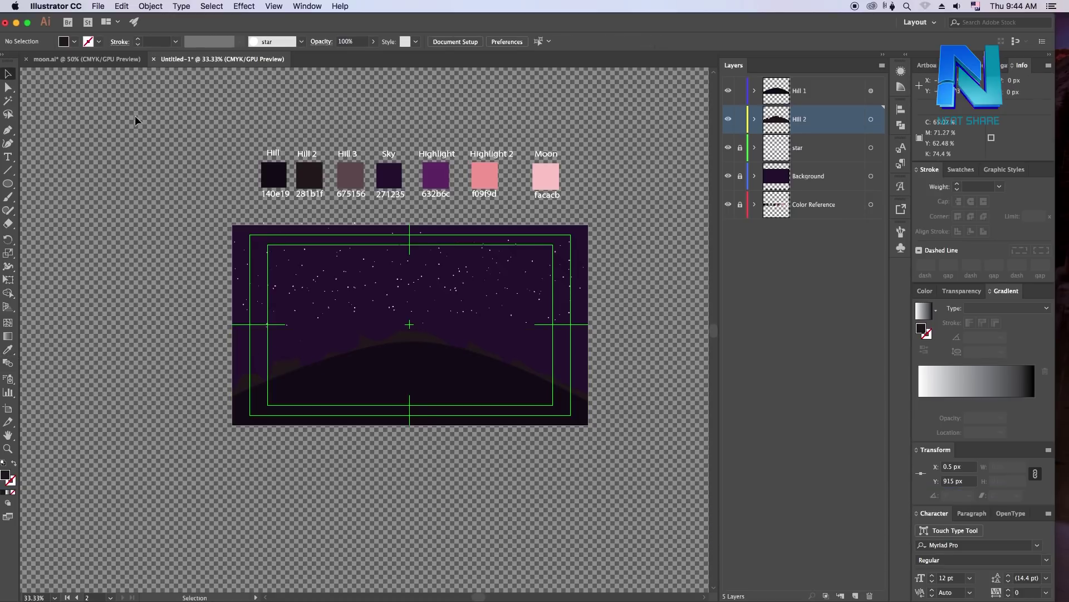
{"action": "key", "text": "super+equal"}
{"action": "scroll", "coordinate": [197, 264], "scroll_direction": "down", "scroll_amount": 2}
{"action": "scroll", "coordinate": [196, 263], "scroll_direction": "right", "scroll_amount": 2}
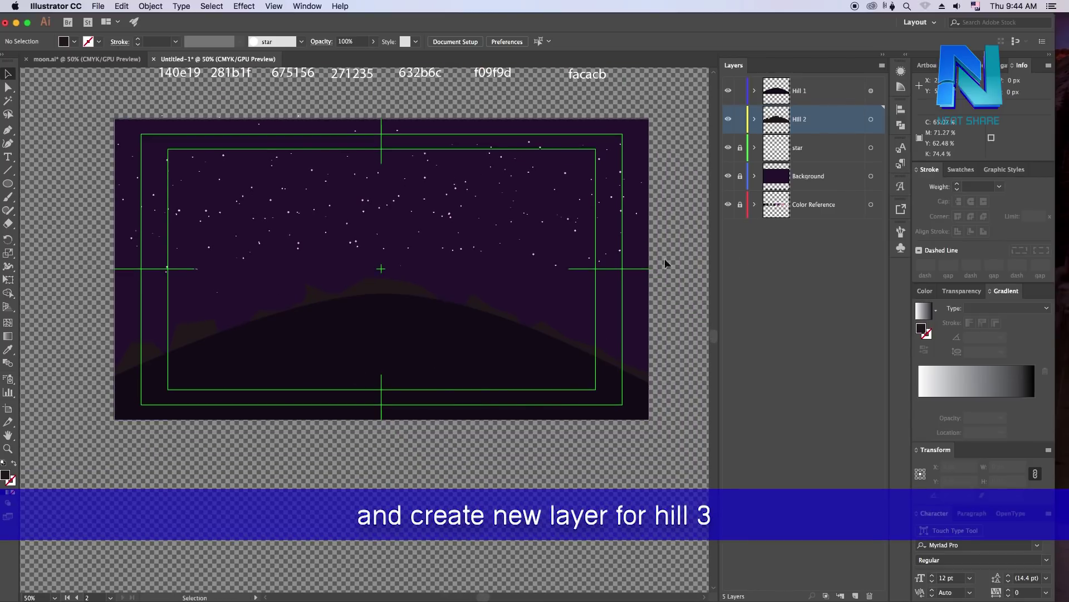
Add a new layer named Hill 3 and move it below Hill 2
{"action": "left_click", "coordinate": [854, 595]}
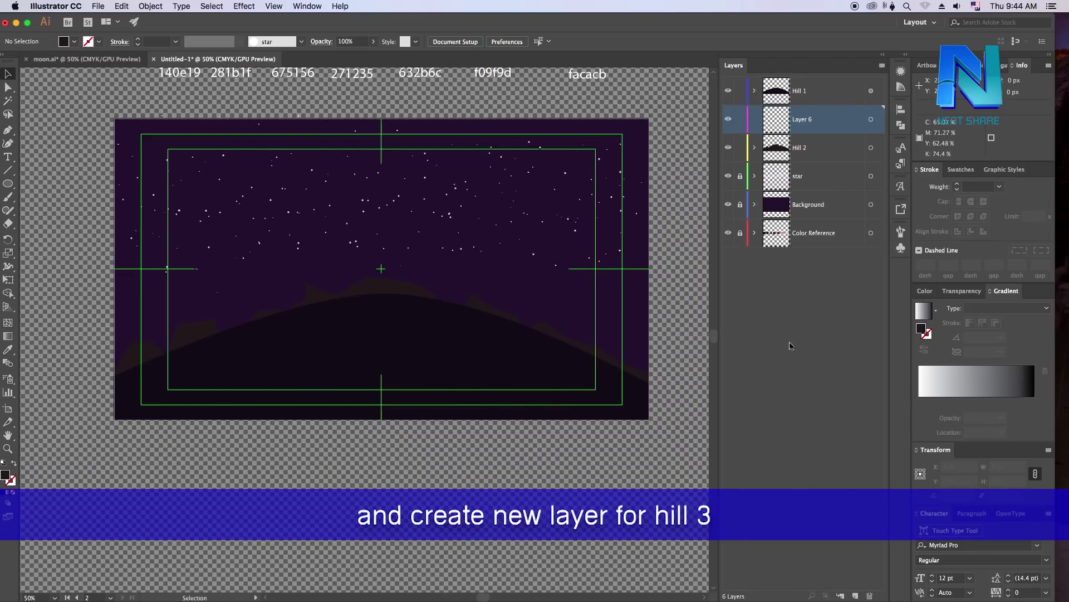
{"action": "double_click", "coordinate": [806, 126]}
{"action": "left_click", "coordinate": [560, 356]}
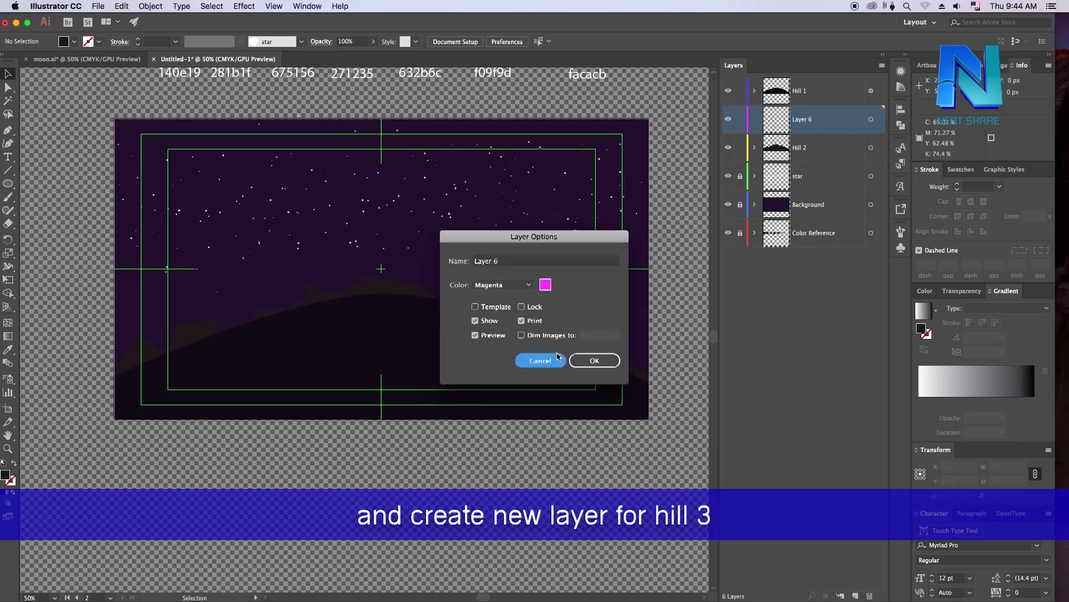
{"action": "double_click", "coordinate": [808, 120]}
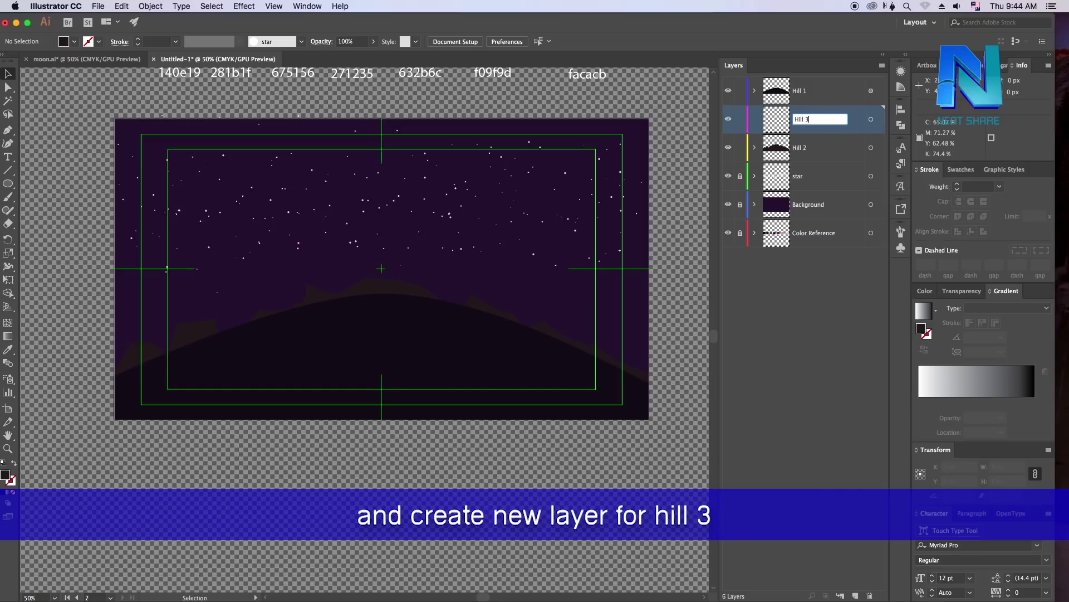
{"action": "key", "text": "Return"}
{"action": "left_click_drag", "start_coordinate": [802, 119], "coordinate": [802, 162]}
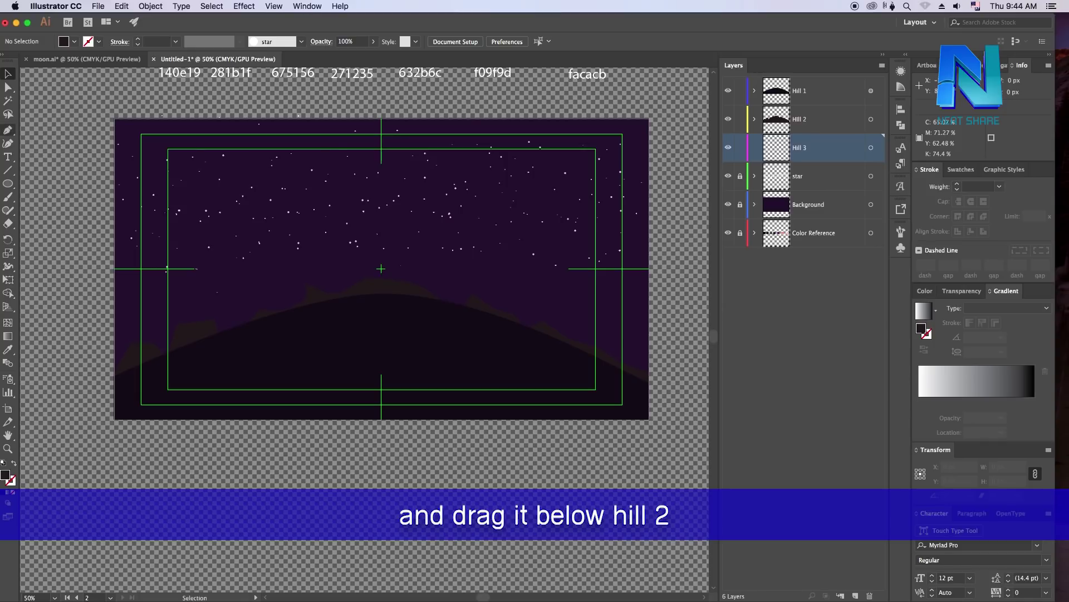
Pen-draw Hill 3's jagged left slope, rising from the left edge to a curved summit
{"action": "left_click", "coordinate": [8, 129]}
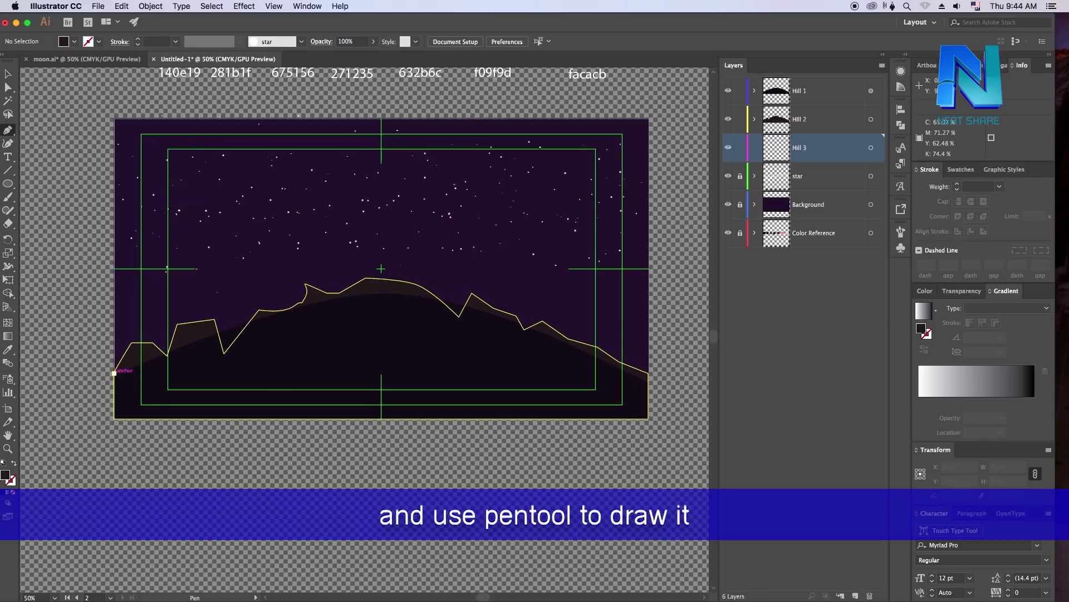
{"action": "left_click", "coordinate": [114, 373]}
{"action": "left_click", "coordinate": [128, 327]}
{"action": "left_click", "coordinate": [167, 322]}
{"action": "left_click", "coordinate": [206, 304]}
{"action": "left_click", "coordinate": [244, 299]}
{"action": "left_click", "coordinate": [306, 284]}
{"action": "left_click", "coordinate": [350, 264]}
{"action": "left_click_drag", "start_coordinate": [404, 262], "coordinate": [430, 276]}
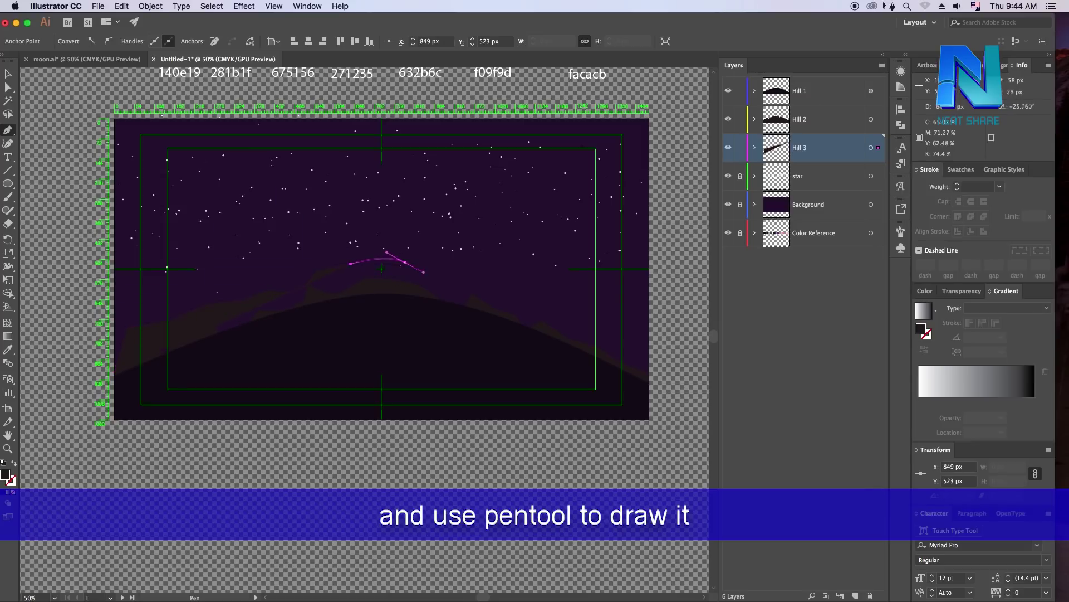
Continue the outline down the right slope, then close it along the artboard's bottom corners
{"action": "left_click", "coordinate": [500, 290]}
{"action": "left_click", "coordinate": [548, 304]}
{"action": "left_click", "coordinate": [576, 320]}
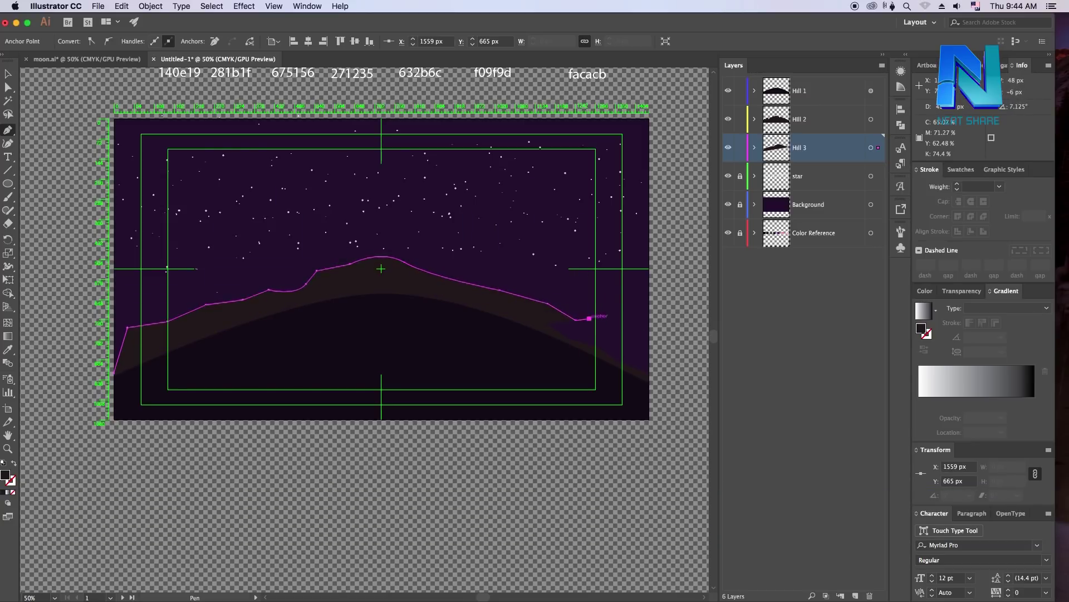
{"action": "left_click", "coordinate": [595, 329]}
{"action": "left_click", "coordinate": [602, 334]}
{"action": "left_click", "coordinate": [610, 332]}
{"action": "left_click", "coordinate": [649, 350]}
{"action": "left_click", "coordinate": [649, 419]}
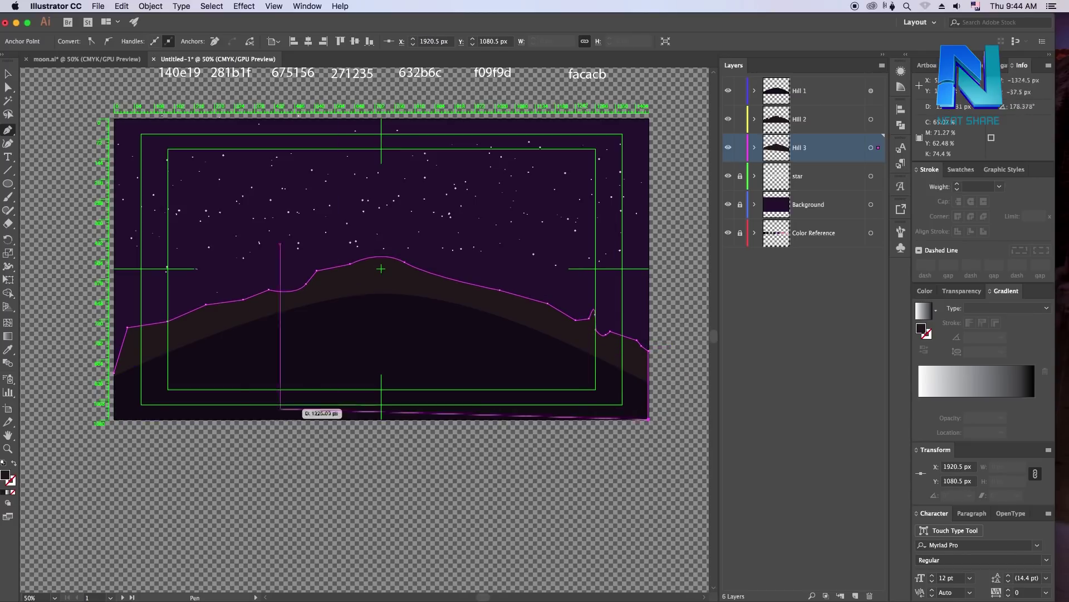
{"action": "left_click", "coordinate": [114, 419]}
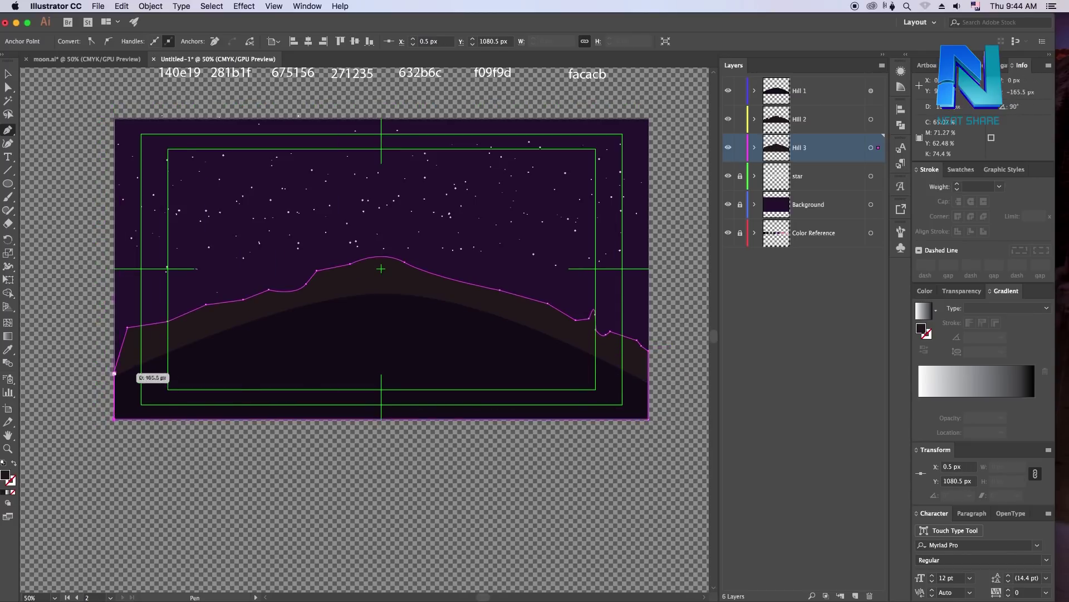
{"action": "left_click", "coordinate": [114, 373]}
Fill the Hill 3 shape with the 675156 swatch colour using the eyedropper
{"action": "left_click", "coordinate": [8, 76]}
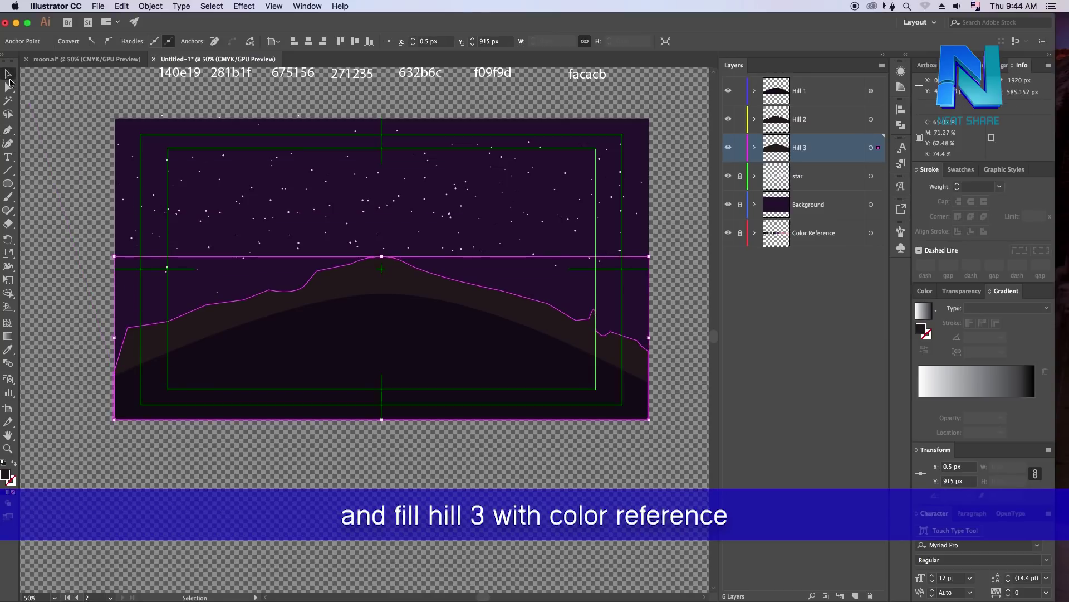
{"action": "key", "text": "super+minus"}
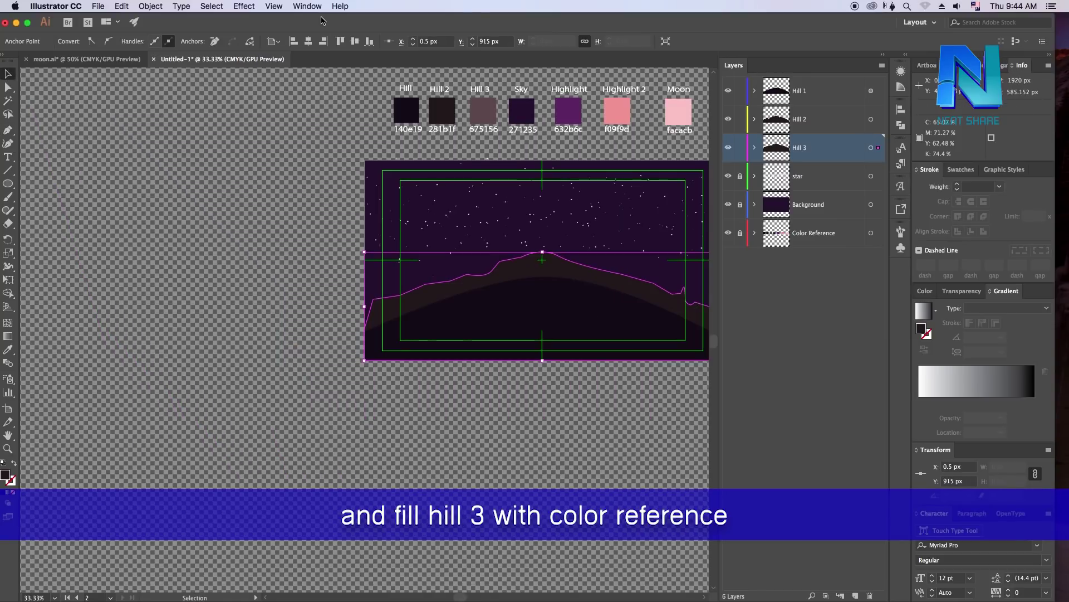
{"action": "scroll", "coordinate": [415, 265], "scroll_direction": "up", "scroll_amount": 2}
{"action": "scroll", "coordinate": [416, 265], "scroll_direction": "right", "scroll_amount": 4}
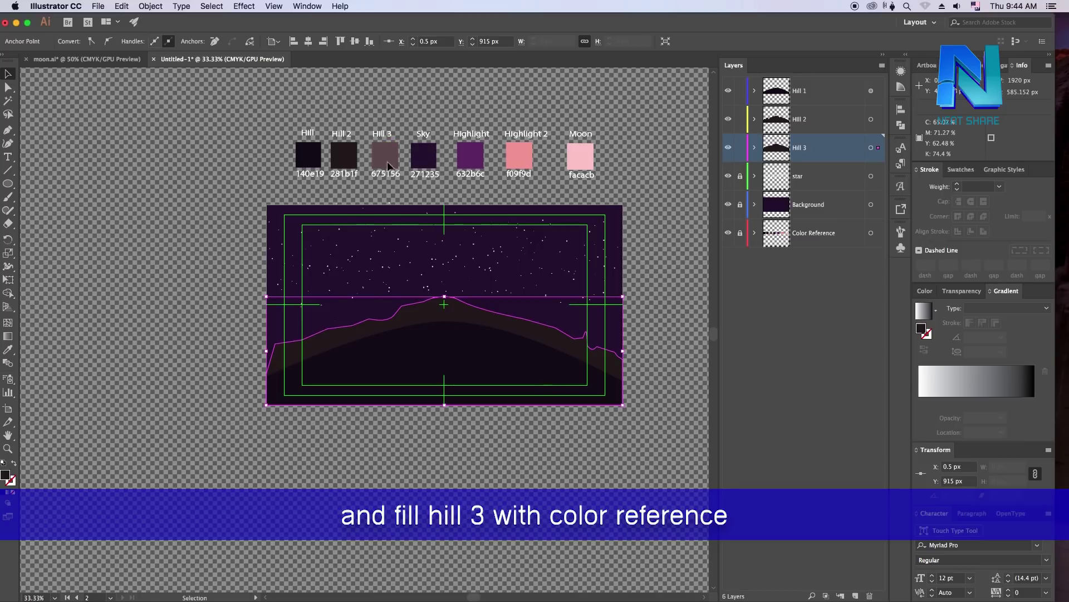
{"action": "left_click", "coordinate": [9, 350]}
{"action": "left_click", "coordinate": [389, 144]}
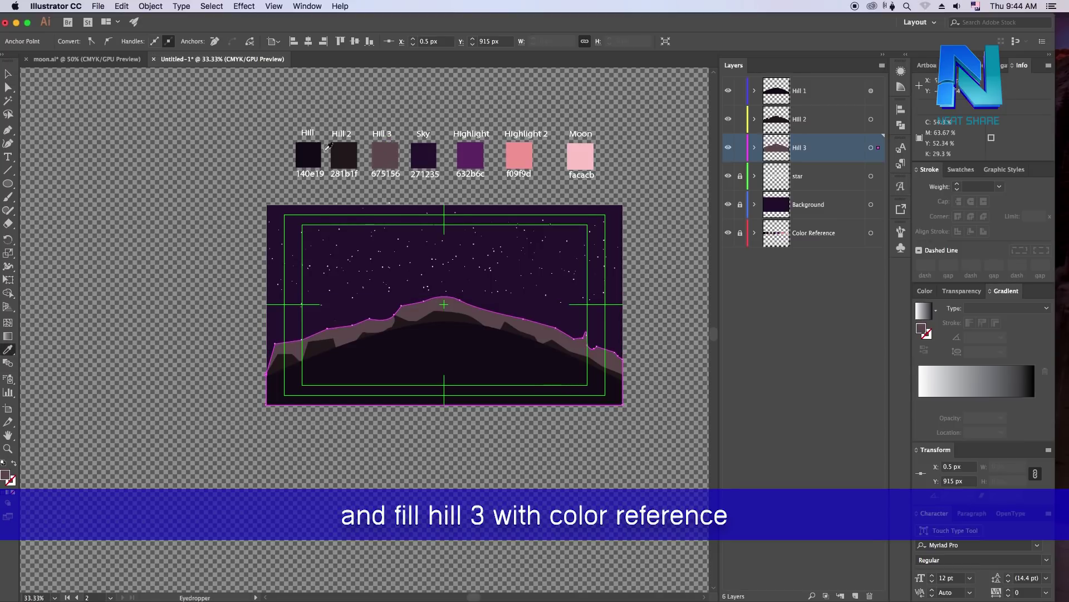
{"action": "left_click", "coordinate": [8, 87]}
{"action": "left_click", "coordinate": [151, 100]}
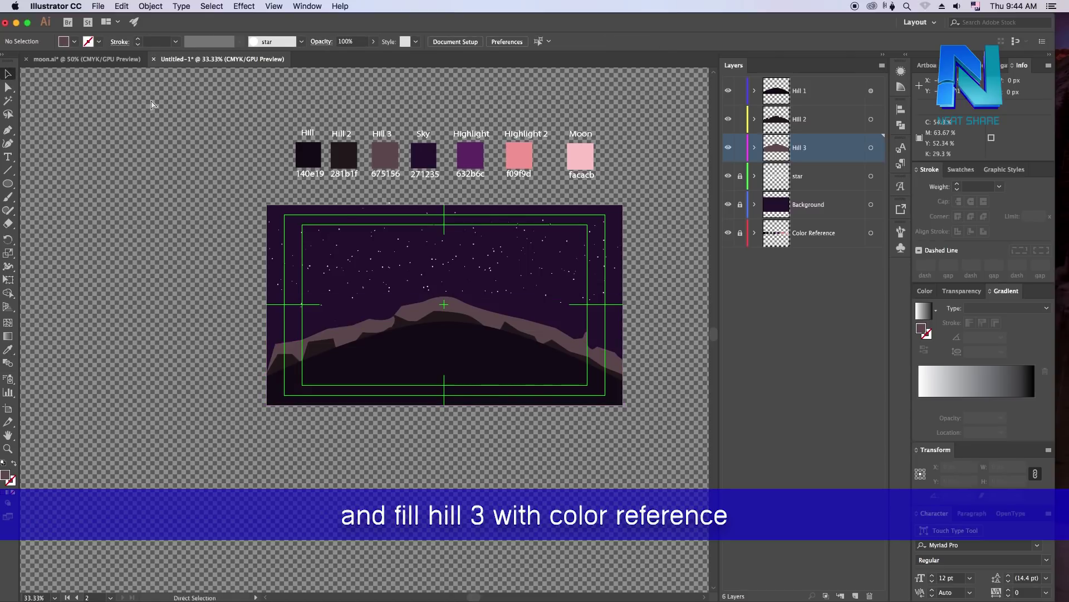
{"action": "key", "text": "ctrl+minus"}
{"action": "key", "text": "ctrl+equal"}
{"action": "key", "text": "ctrl+equal"}
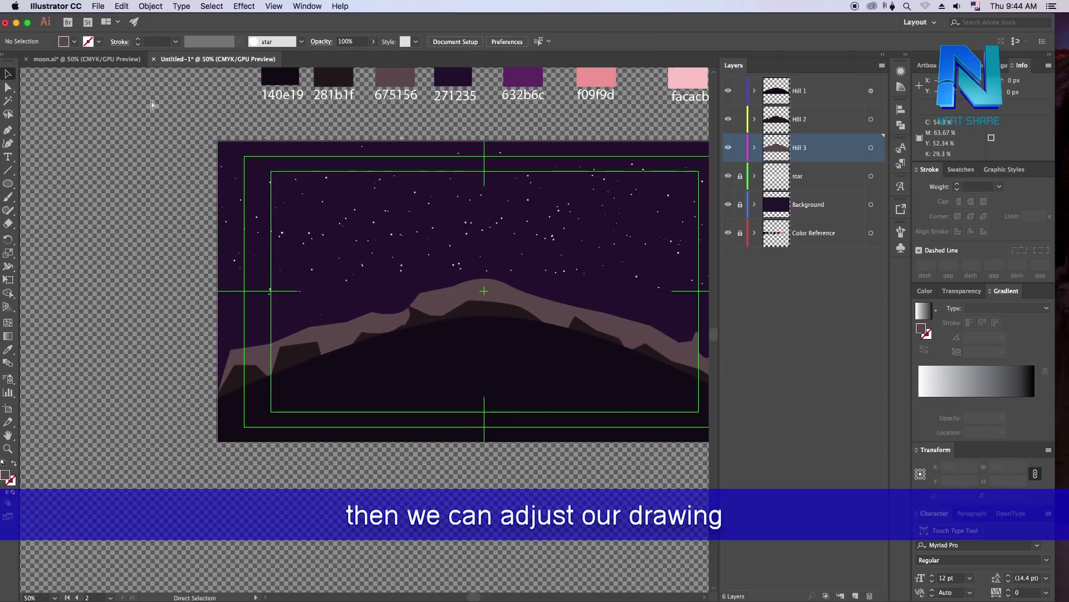
{"action": "scroll", "coordinate": [229, 322], "scroll_direction": "right", "scroll_amount": 3}
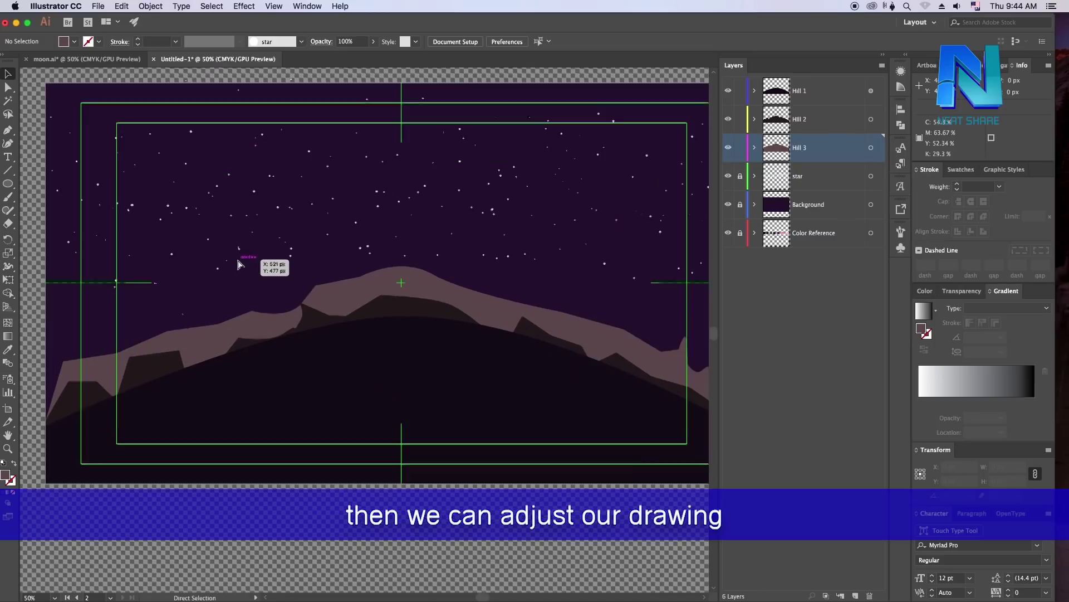
Drag Hill 3's left ridge anchors rightward to reshape the slope toward the summit
{"action": "scroll", "coordinate": [280, 299], "scroll_direction": "up", "scroll_amount": 1}
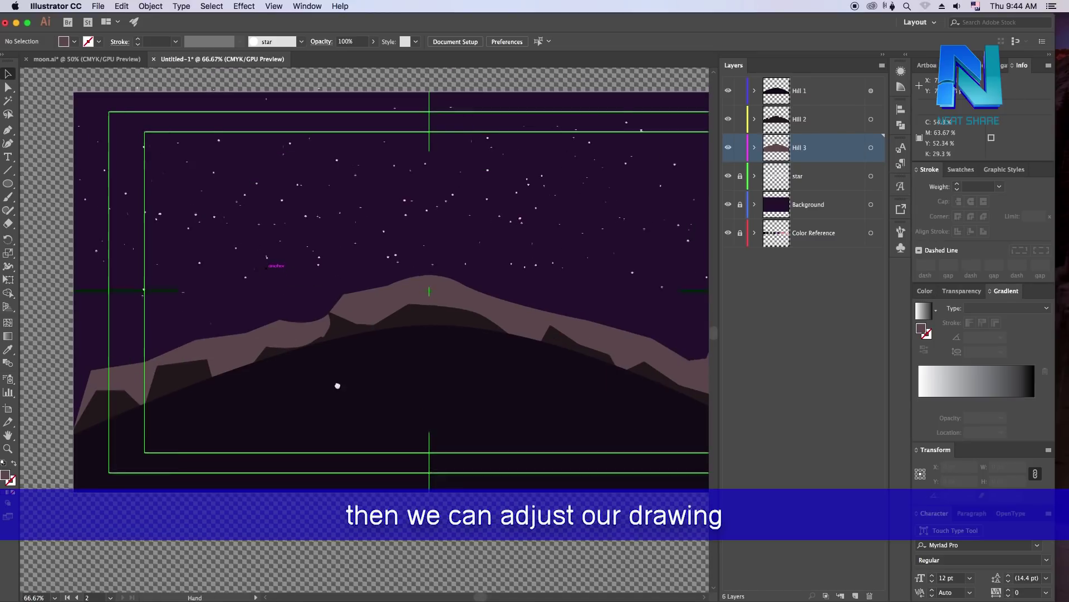
{"action": "left_click", "coordinate": [871, 147]}
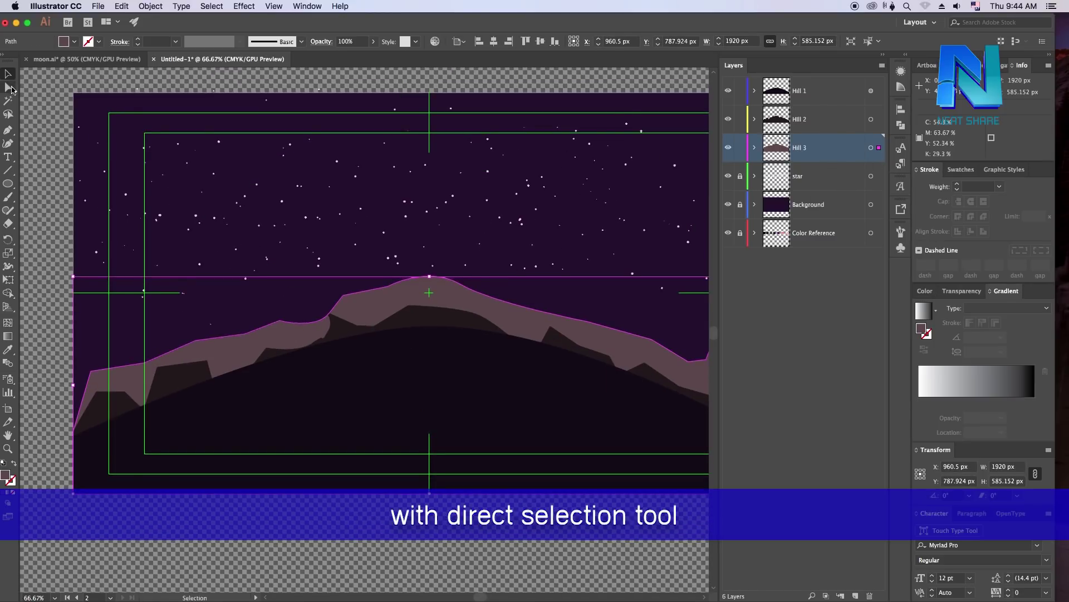
{"action": "left_click", "coordinate": [9, 88]}
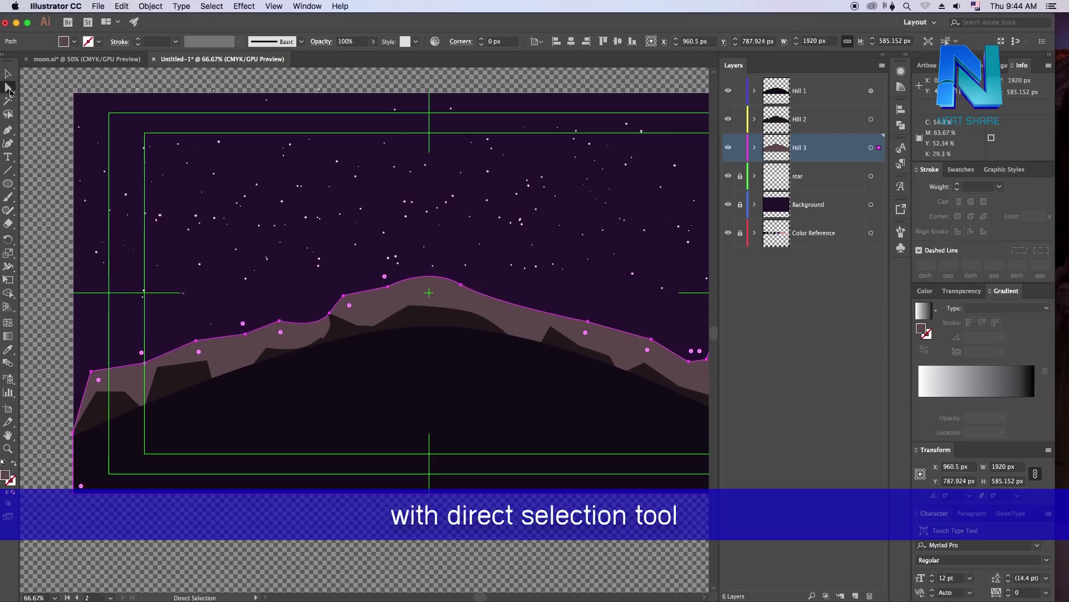
{"action": "left_click", "coordinate": [195, 340]}
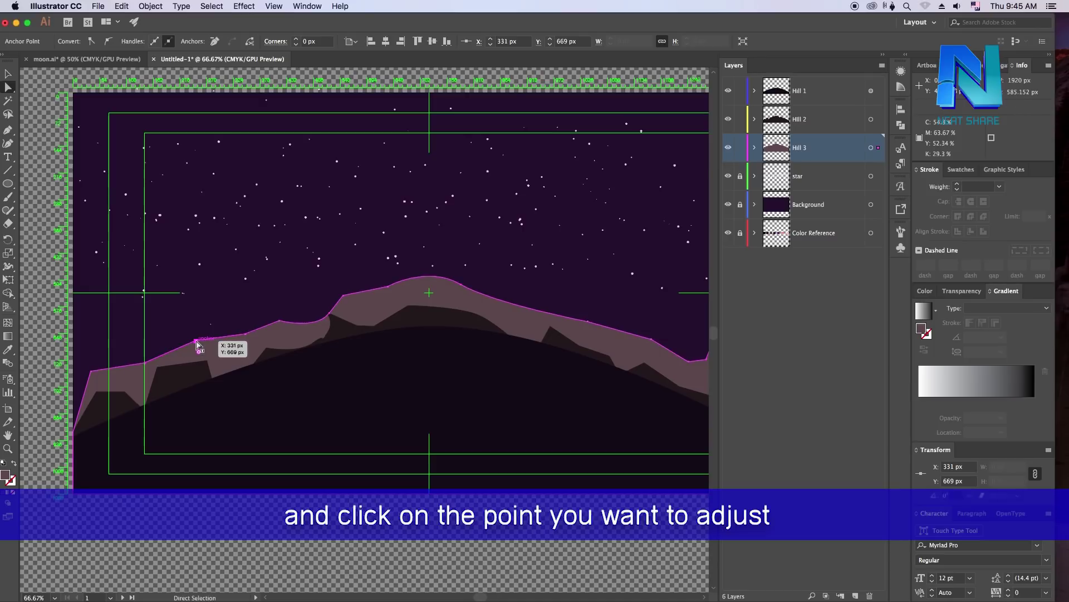
{"action": "mouse_move", "coordinate": [196, 343]}
{"action": "left_mouse_down"}
{"action": "mouse_move", "coordinate": [254, 348]}
{"action": "mouse_move", "coordinate": [306, 335]}
{"action": "left_mouse_up"}
{"action": "left_click", "coordinate": [279, 322]}
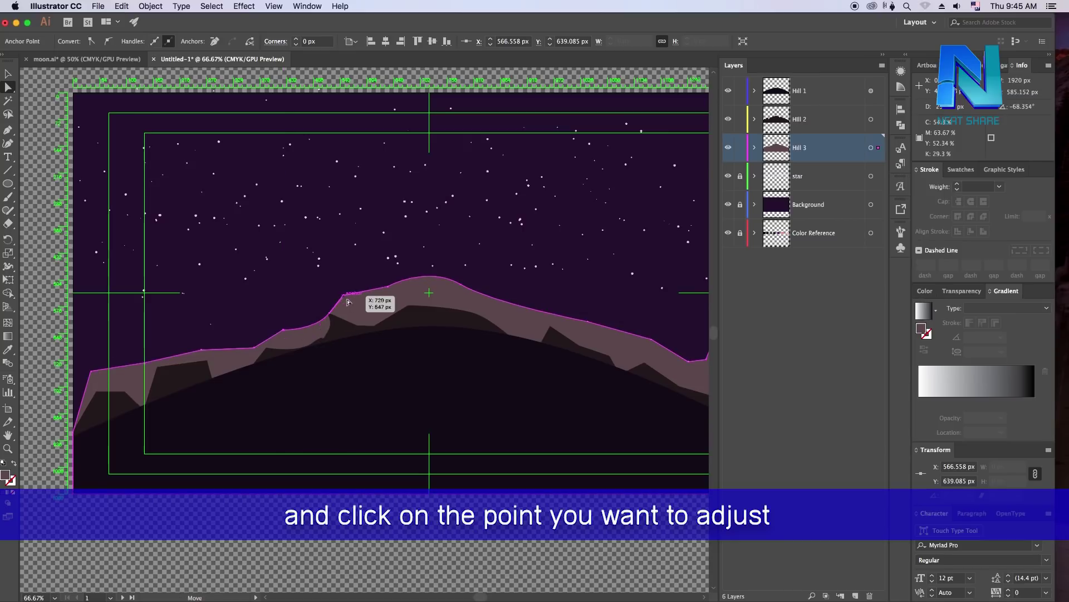
{"action": "left_click_drag", "start_coordinate": [388, 287], "coordinate": [424, 290]}
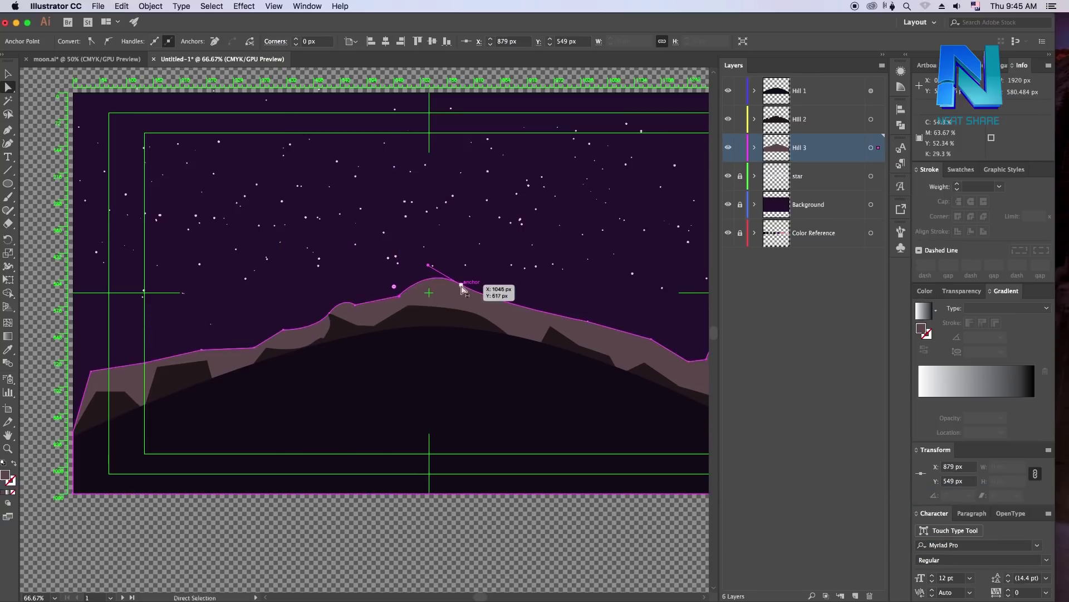
Remove the anchor forming the unwanted spike on Hill 3's right slope
{"action": "scroll", "coordinate": [460, 339], "scroll_direction": "right", "scroll_amount": 5}
{"action": "scroll", "coordinate": [461, 339], "scroll_direction": "down", "scroll_amount": 2}
{"action": "left_click", "coordinate": [556, 309]}
{"action": "left_click", "coordinate": [617, 340]}
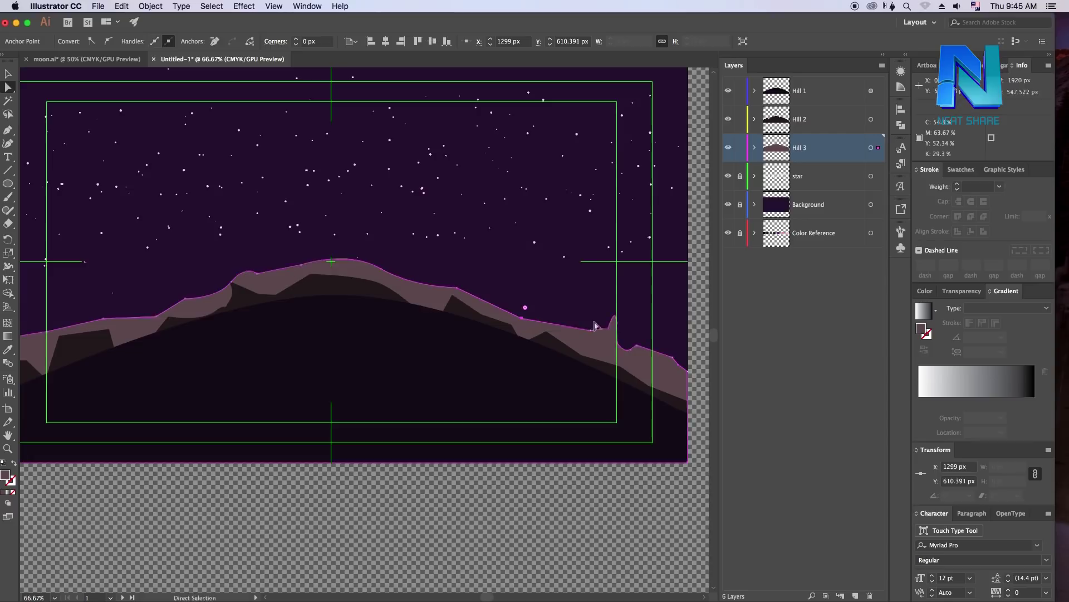
{"action": "key", "text": "ctrl+="}
{"action": "key", "text": "ctrl+="}
{"action": "left_click_drag", "start_coordinate": [9, 134], "coordinate": [58, 158]}
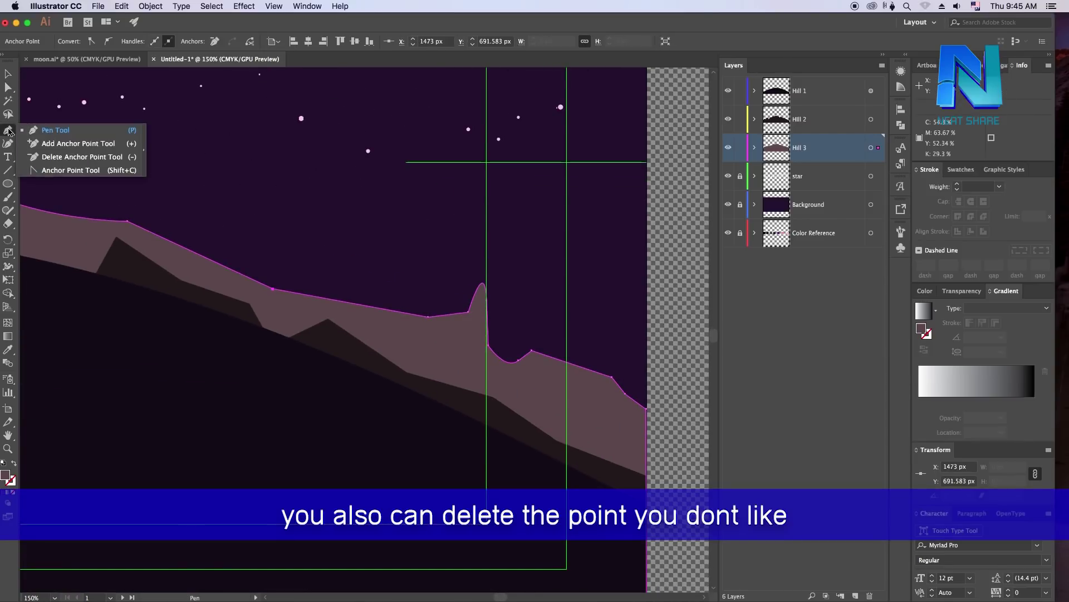
{"action": "left_click", "coordinate": [59, 160]}
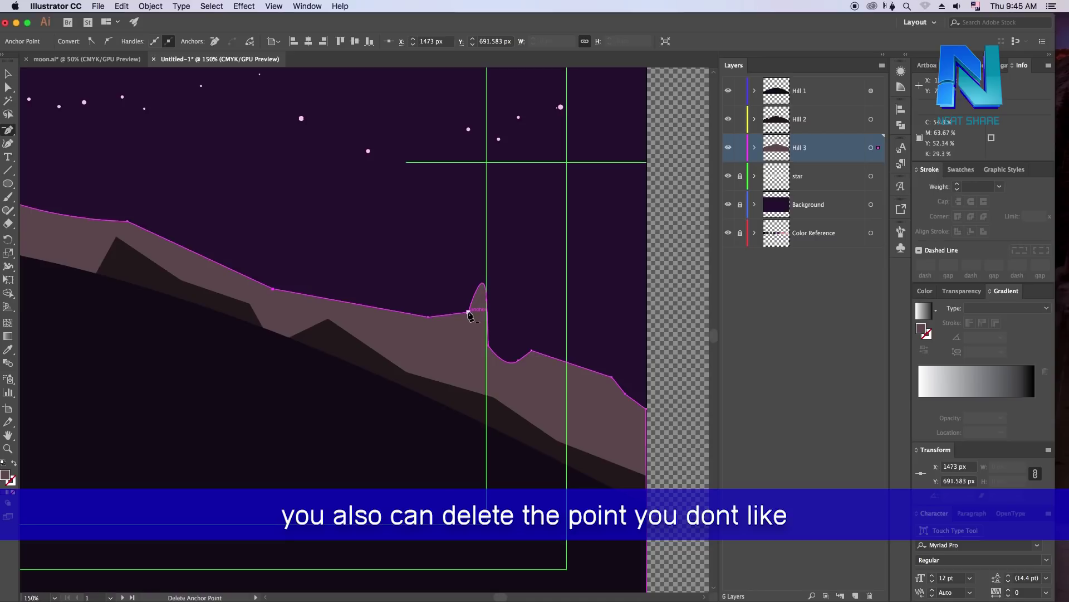
{"action": "left_click_drag", "start_coordinate": [9, 129], "coordinate": [55, 157]}
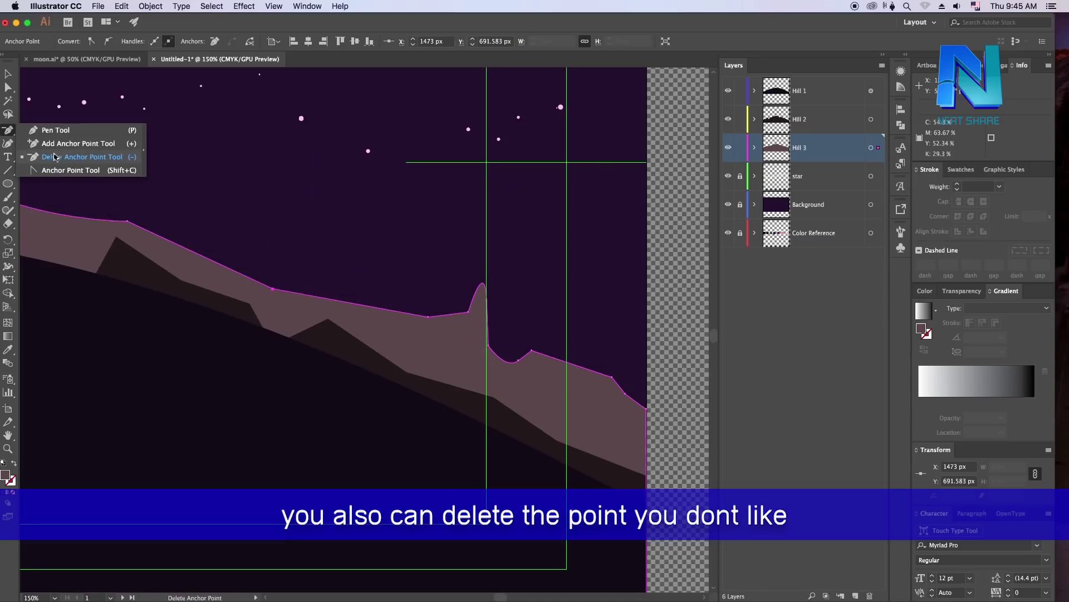
{"action": "left_click", "coordinate": [80, 159]}
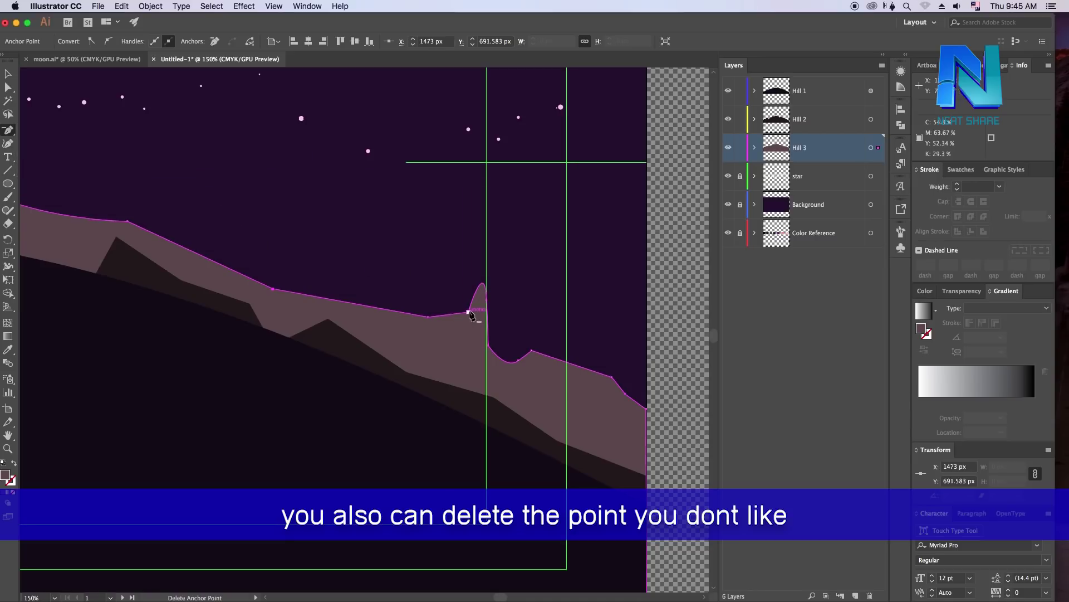
{"action": "left_click", "coordinate": [468, 313]}
Smooth the peak's curve handle and move a right-slope point to the artboard's right edge
{"action": "left_click", "coordinate": [8, 87]}
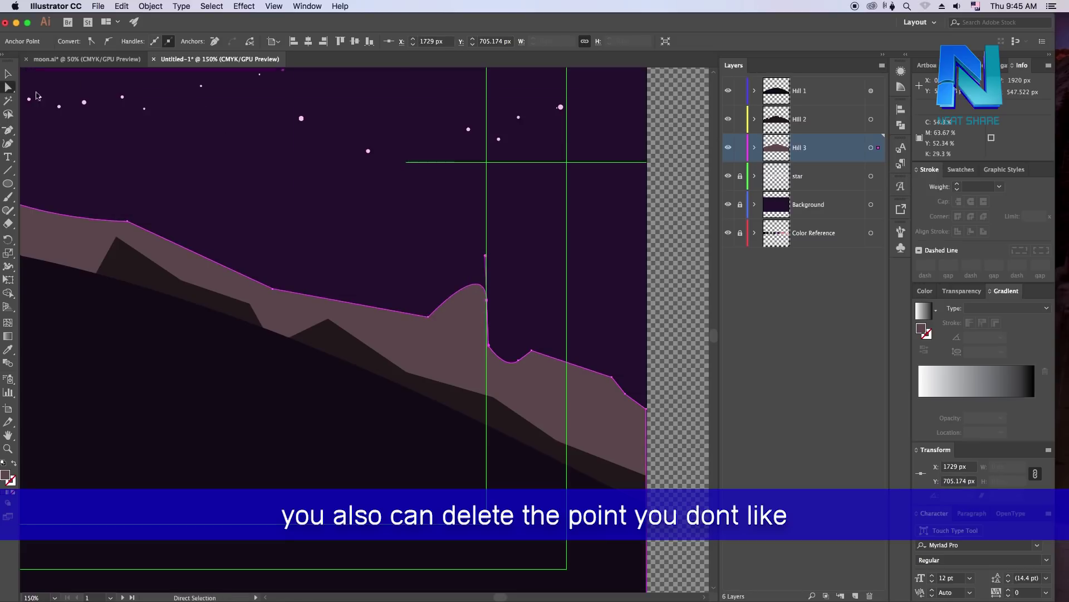
{"action": "mouse_move", "coordinate": [485, 255]}
{"action": "left_mouse_down"}
{"action": "mouse_move", "coordinate": [462, 273]}
{"action": "mouse_move", "coordinate": [501, 316]}
{"action": "left_mouse_up"}
{"action": "mouse_move", "coordinate": [539, 355]}
{"action": "left_mouse_down"}
{"action": "mouse_move", "coordinate": [564, 366]}
{"action": "mouse_move", "coordinate": [504, 368]}
{"action": "left_mouse_up"}
{"action": "scroll", "coordinate": [557, 378], "scroll_direction": "right", "scroll_amount": 5}
{"action": "scroll", "coordinate": [557, 379], "scroll_direction": "down", "scroll_amount": 3}
{"action": "left_click", "coordinate": [517, 92]}
Add Layer 7, drag it between Hill 1 and Hill 2, and rename it Moon
{"action": "key", "text": "super+0"}
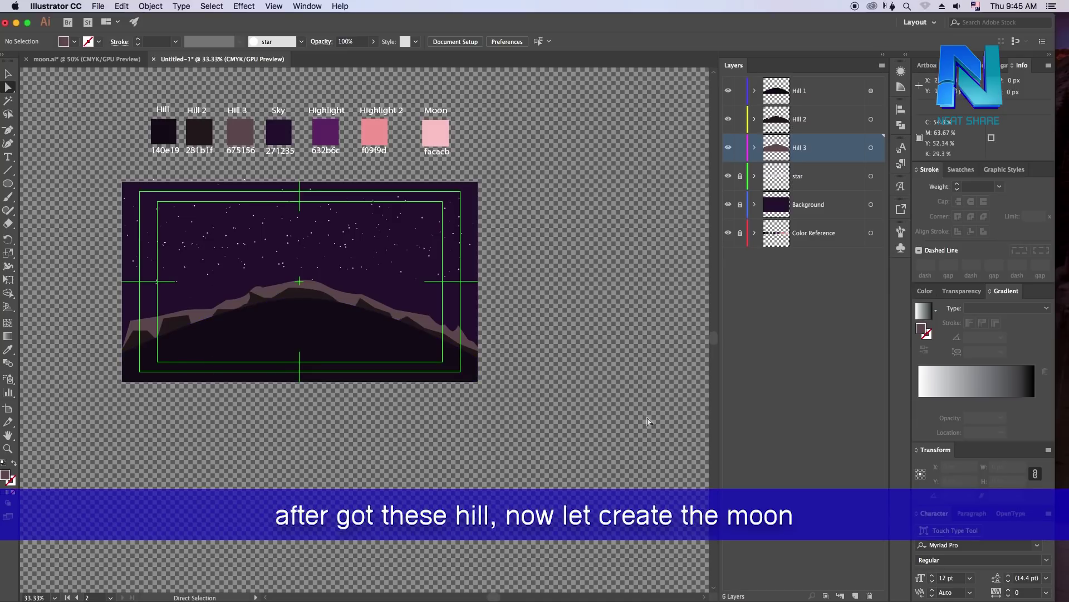
{"action": "scroll", "coordinate": [354, 461], "scroll_direction": "left", "scroll_amount": 2}
{"action": "scroll", "coordinate": [354, 461], "scroll_direction": "up", "scroll_amount": 1}
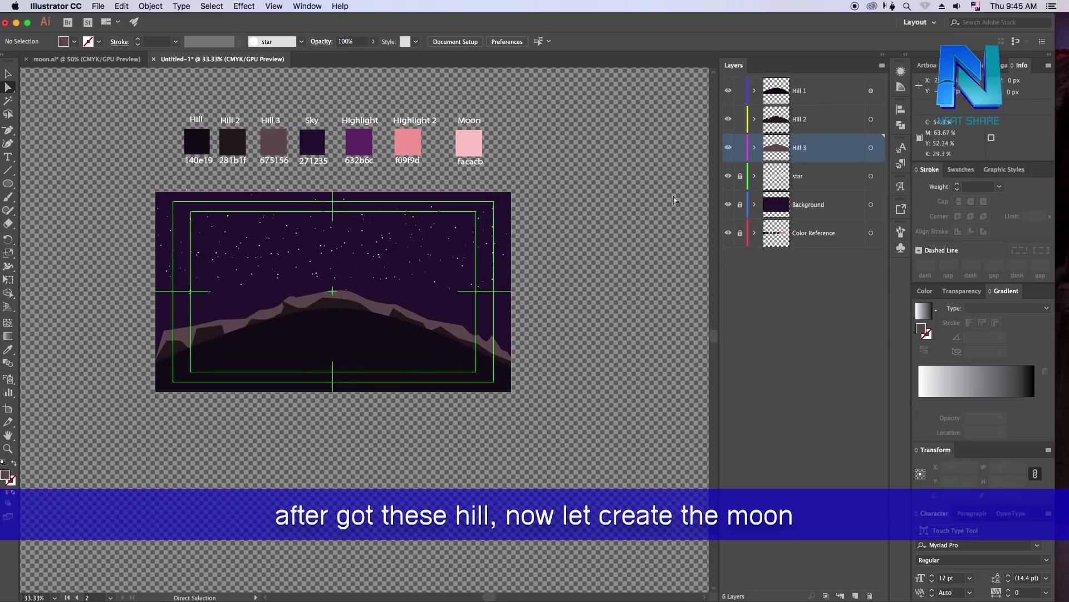
{"action": "left_click", "coordinate": [856, 595]}
{"action": "left_click_drag", "start_coordinate": [805, 151], "coordinate": [809, 114]}
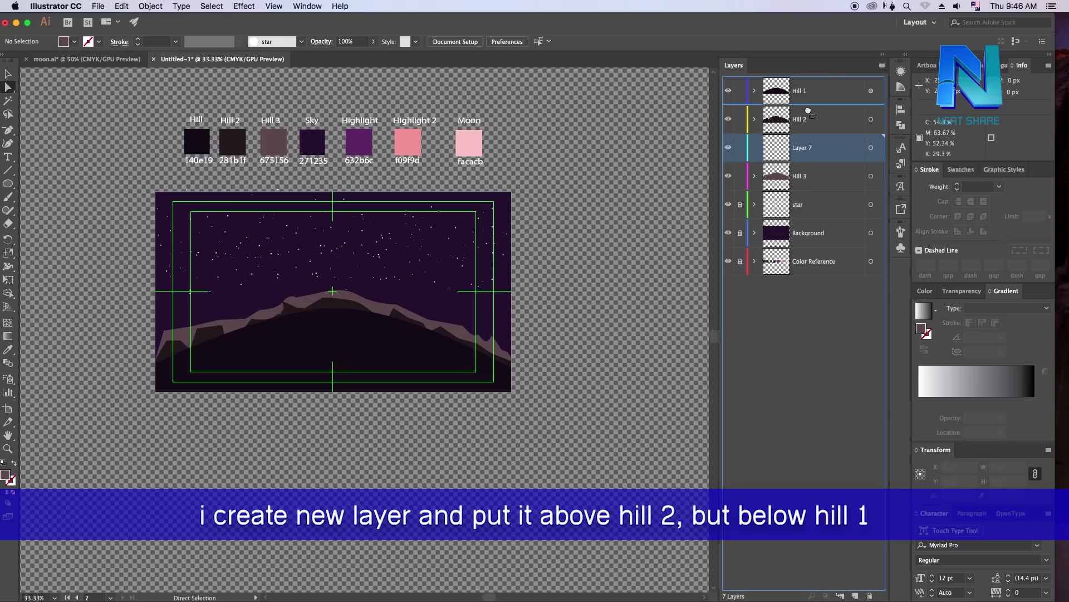
{"action": "left_click_drag", "start_coordinate": [811, 110], "coordinate": [802, 103]}
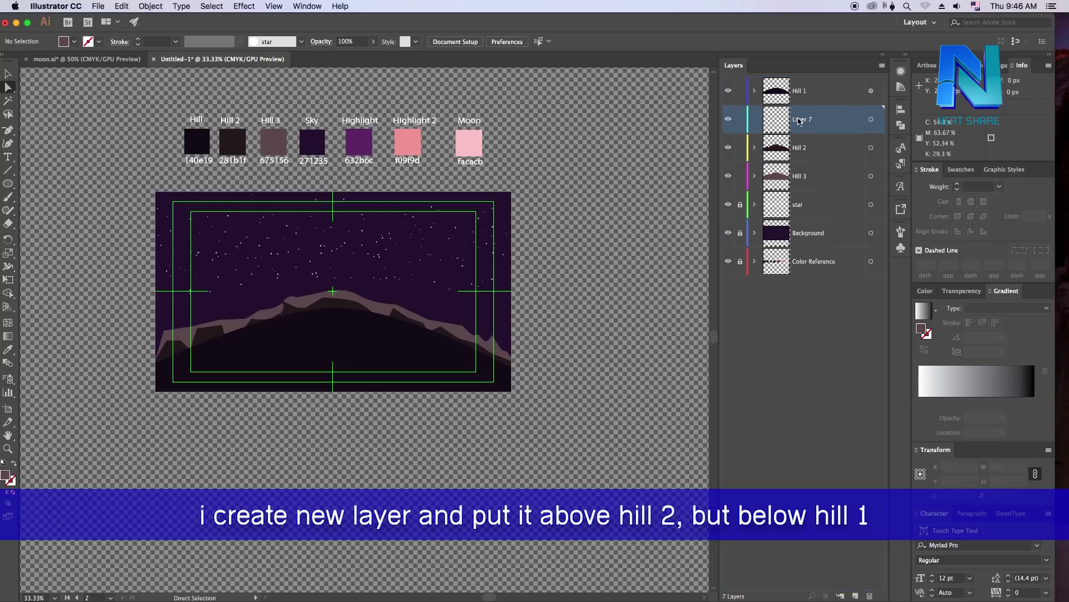
{"action": "double_click", "coordinate": [800, 120]}
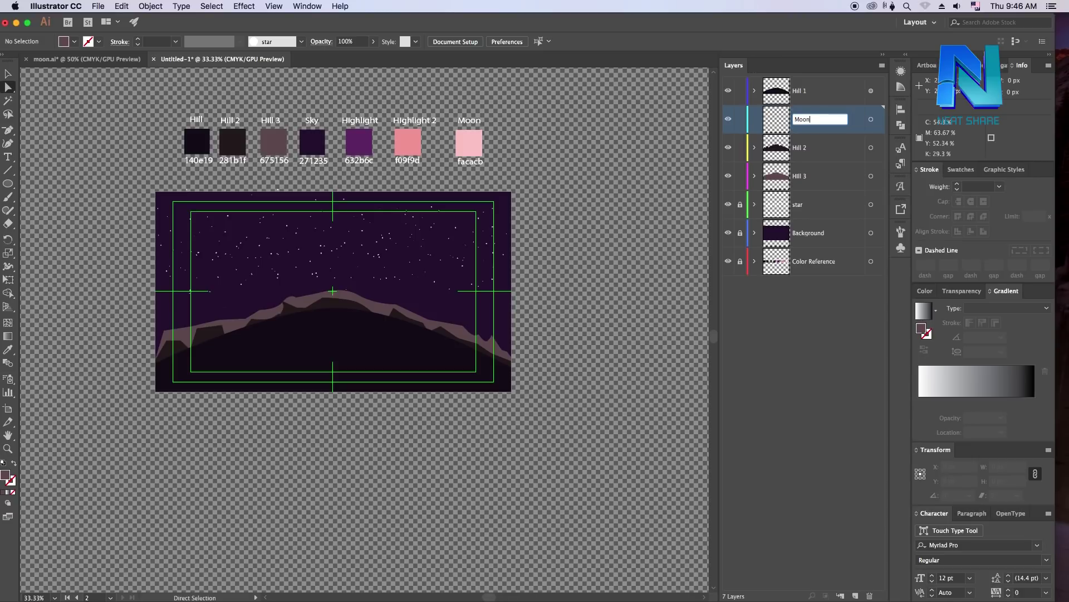
{"action": "key", "text": "Return"}
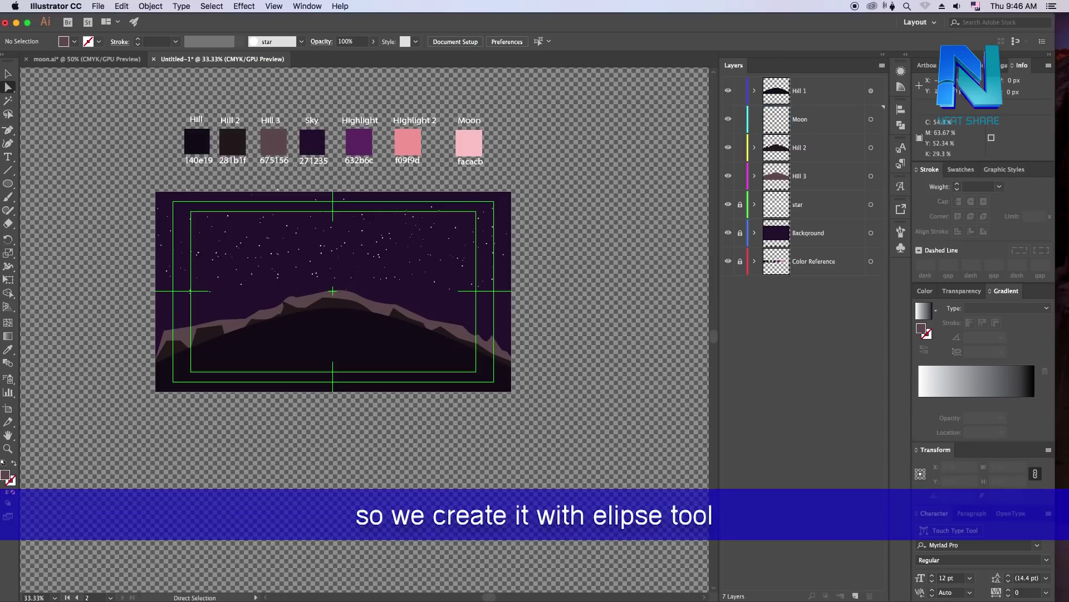
Draw the moon circle, centre it horizontally and vertically on the artboard, and nudge it down
{"action": "left_click_drag", "start_coordinate": [8, 184], "coordinate": [80, 210]}
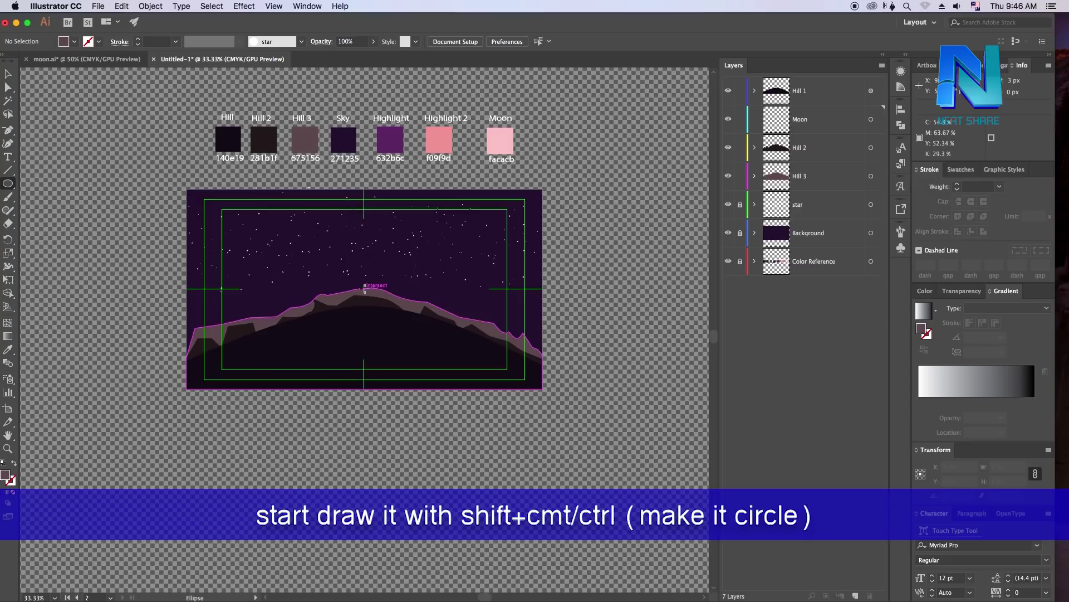
{"action": "left_click_drag", "start_coordinate": [366, 289], "coordinate": [445, 240]}
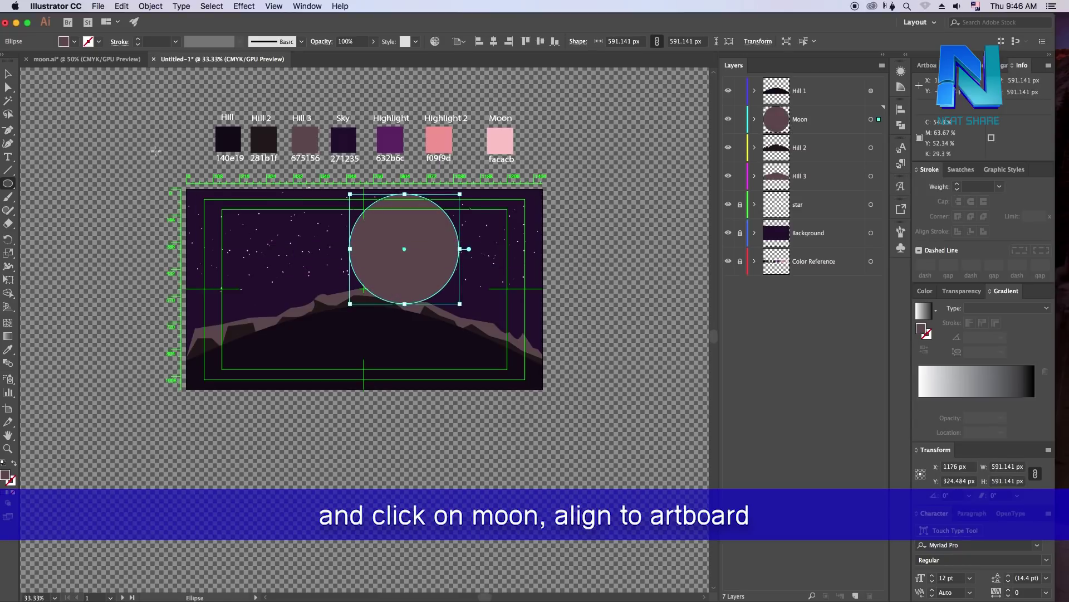
{"action": "left_click", "coordinate": [8, 75]}
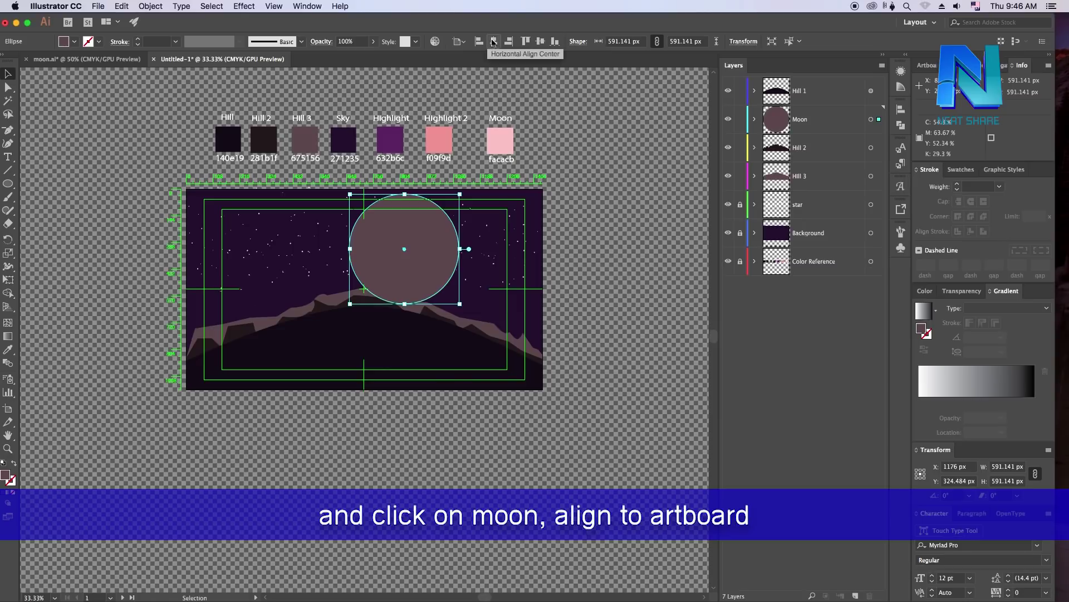
{"action": "left_click", "coordinate": [457, 41]}
{"action": "left_click", "coordinate": [489, 79]}
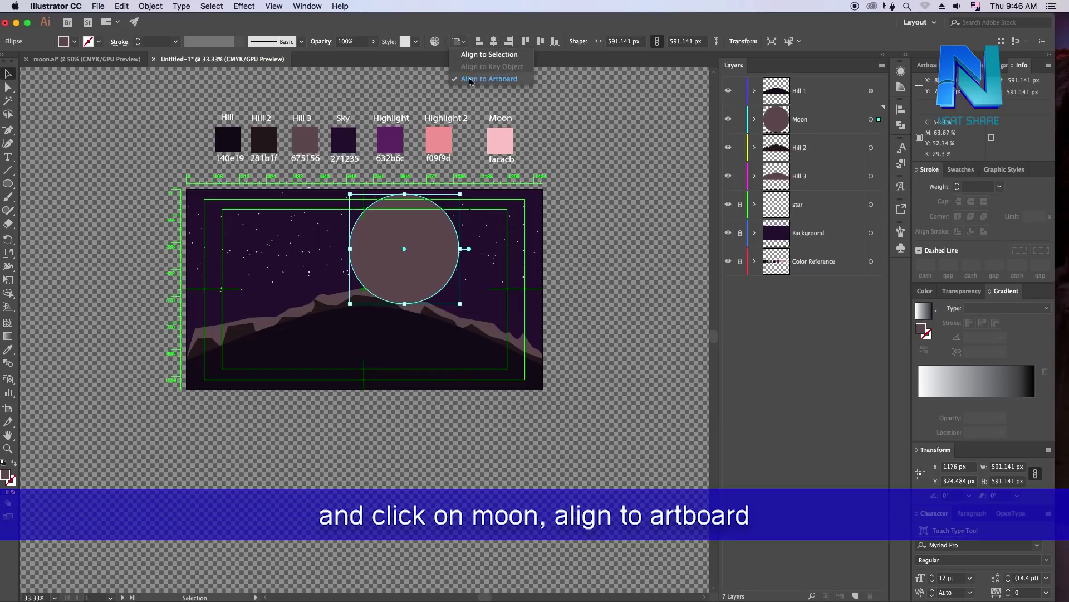
{"action": "left_click", "coordinate": [495, 41]}
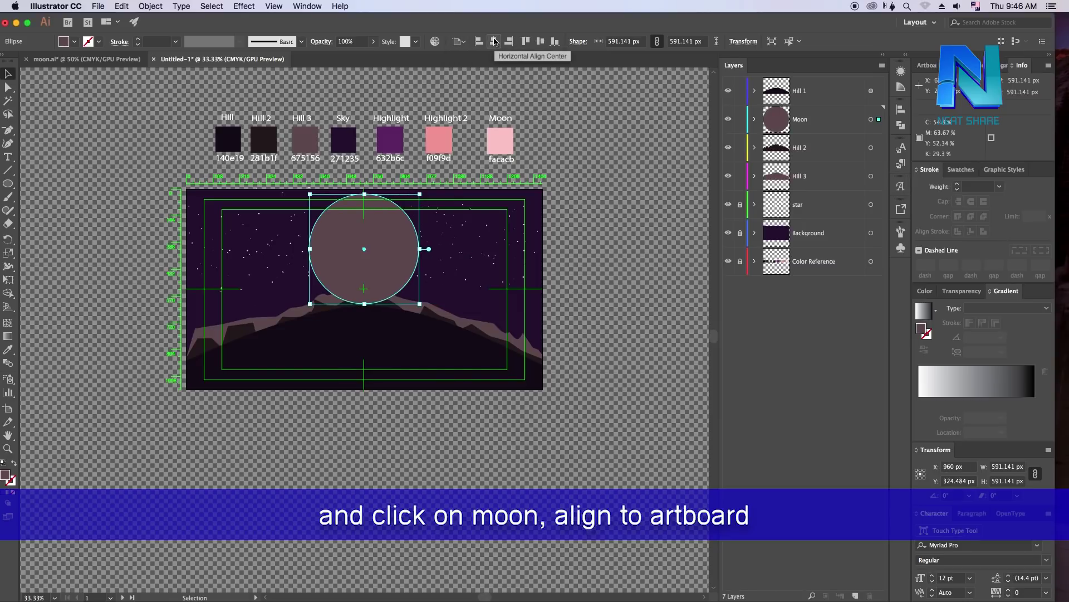
{"action": "left_click", "coordinate": [540, 41]}
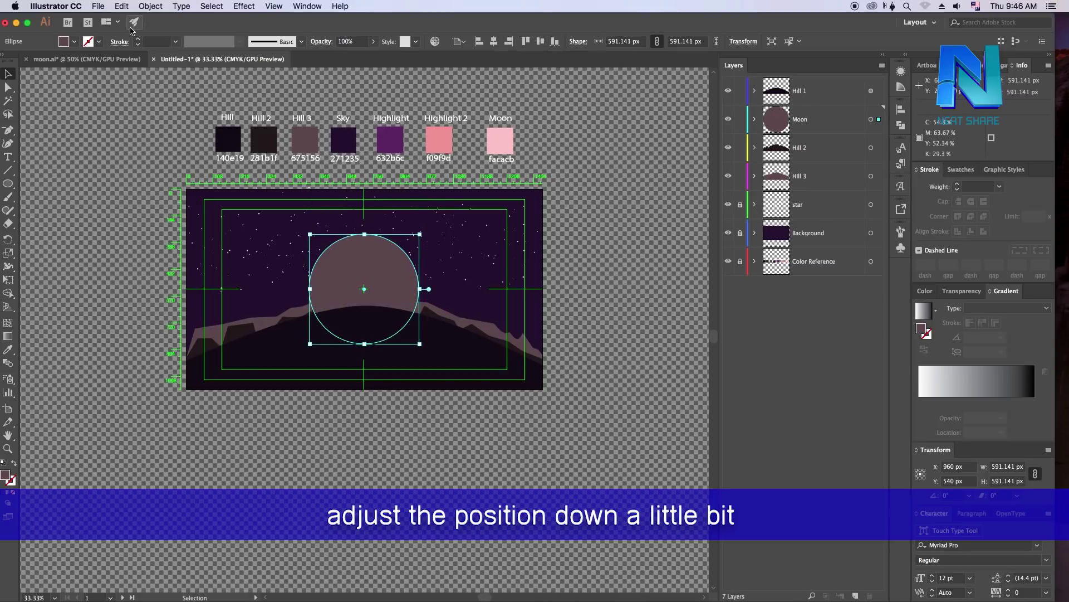
{"action": "key", "text": "Down"}
{"action": "key", "text": "Down"}
{"action": "key", "text": "Down"}
{"action": "key", "text": "Down"}
{"action": "key", "text": "Down"}
{"action": "key", "text": "Down"}
{"action": "key", "text": "Down"}
{"action": "key", "text": "Down"}
{"action": "key", "text": "Down"}
{"action": "key", "text": "Down"}
{"action": "key", "text": "Down"}
{"action": "key", "text": "Down"}
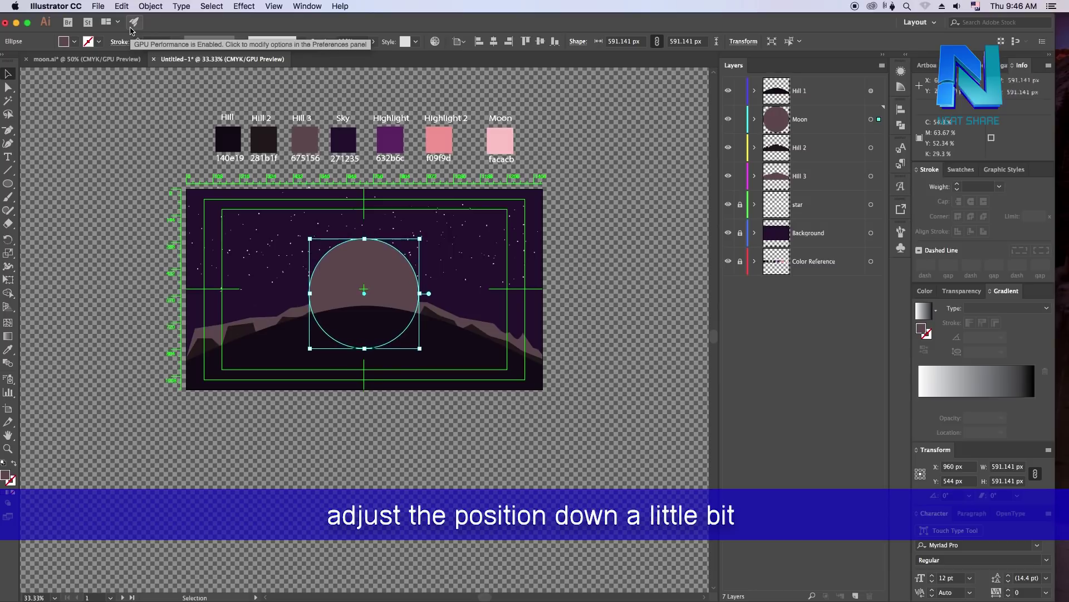
{"action": "left_click", "coordinate": [632, 230]}
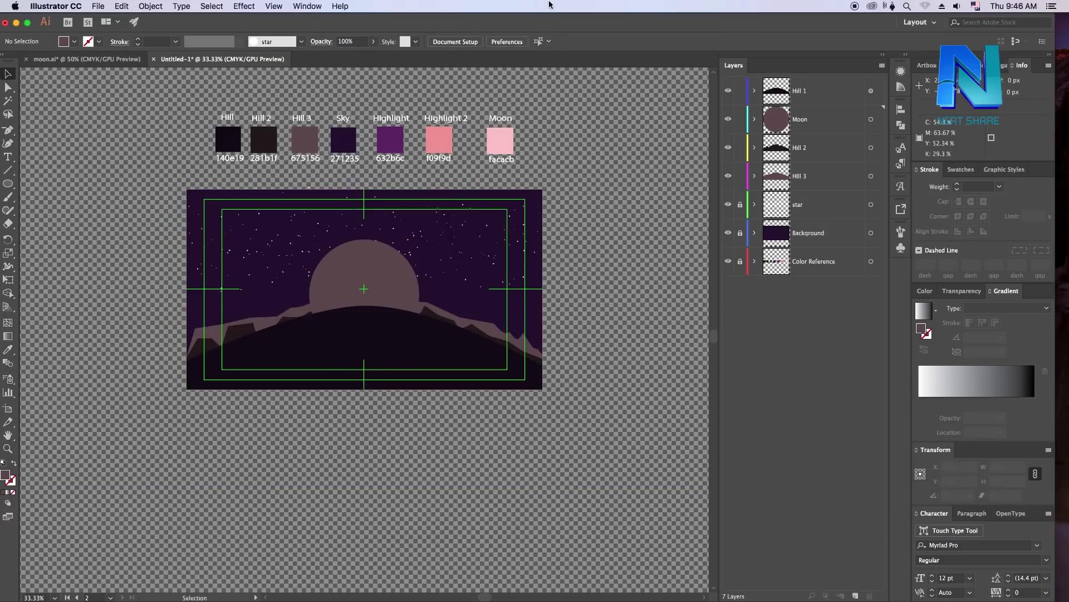
{"action": "key", "text": "super+equal"}
Fill the moon circle with the pink facacb swatch colour via the eyedropper
{"action": "scroll", "coordinate": [250, 319], "scroll_direction": "left", "scroll_amount": 2}
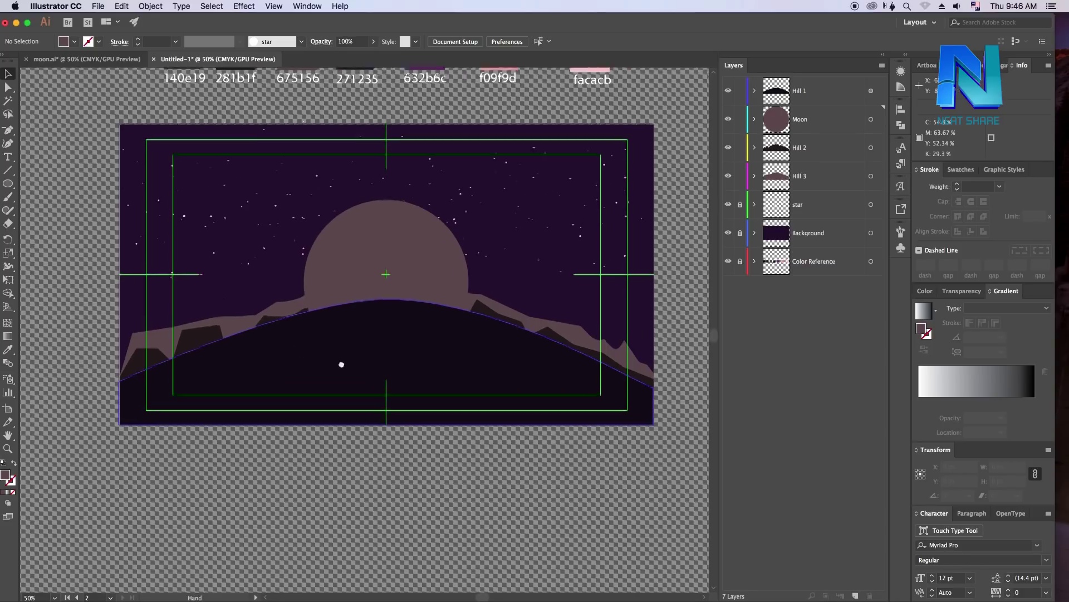
{"action": "scroll", "coordinate": [341, 362], "scroll_direction": "left", "scroll_amount": 2}
{"action": "left_click", "coordinate": [871, 121]}
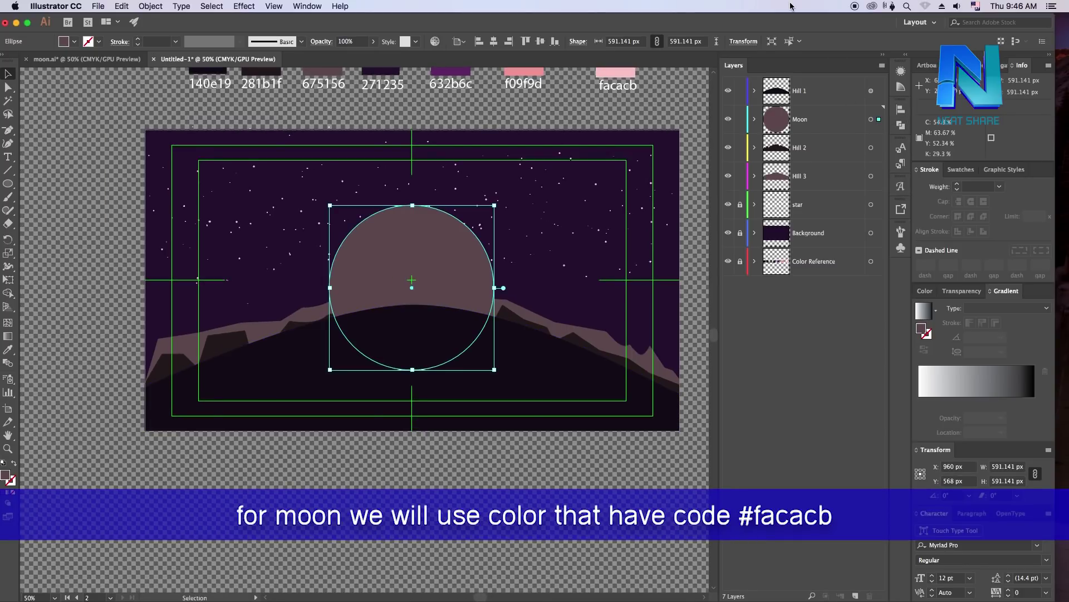
{"action": "key", "text": "super+minus"}
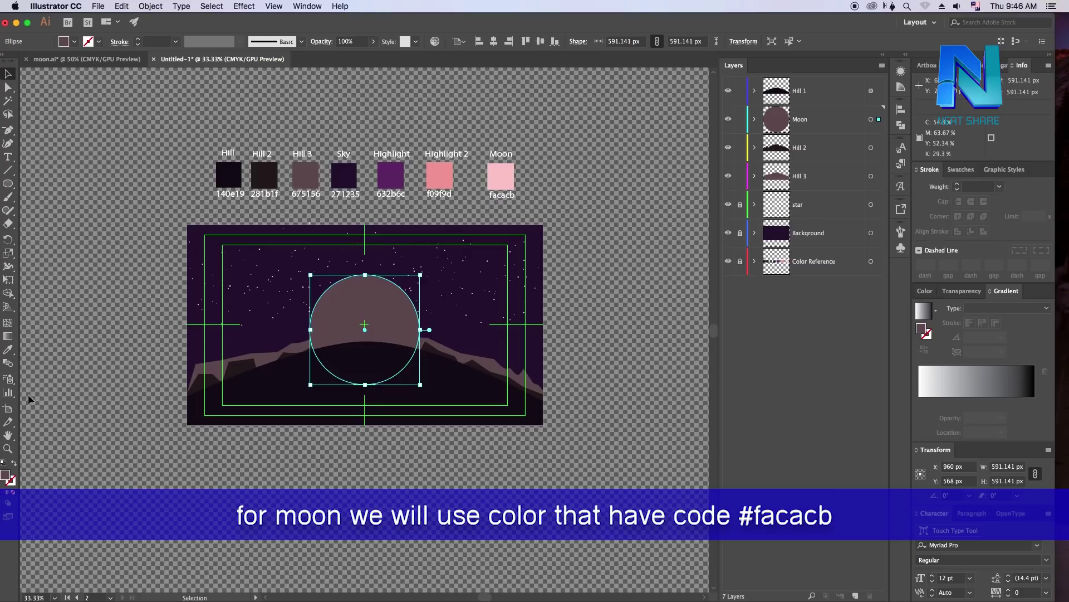
{"action": "left_click", "coordinate": [10, 350]}
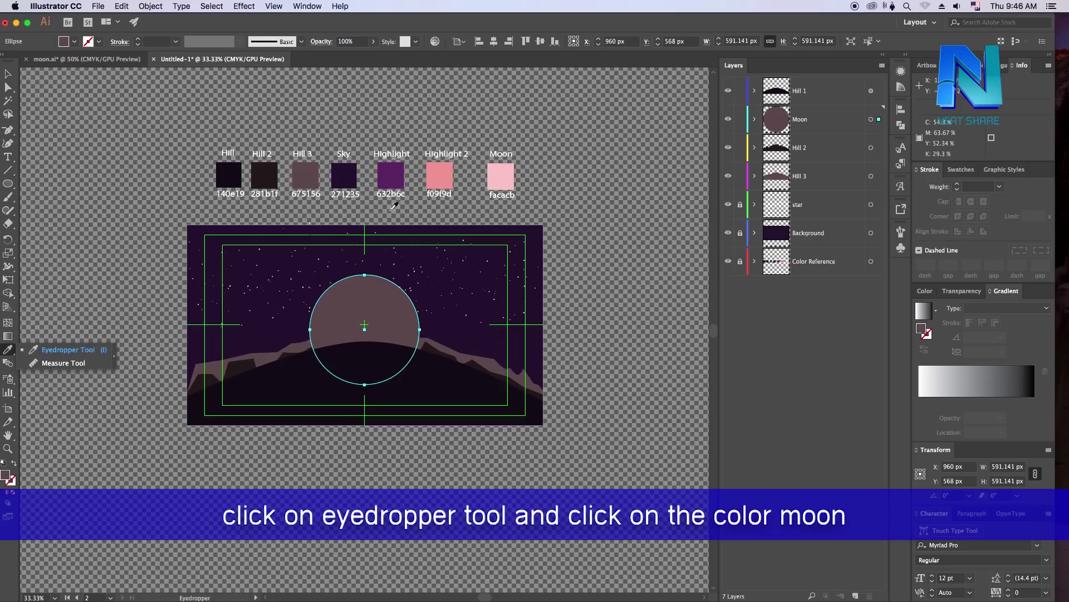
{"action": "left_click", "coordinate": [505, 169]}
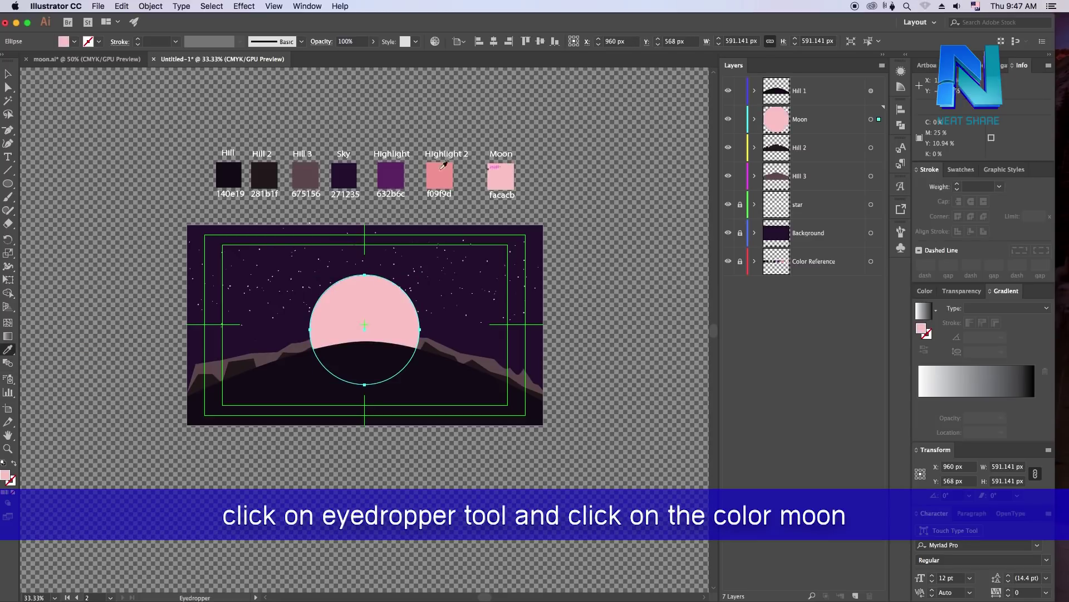
{"action": "left_click", "coordinate": [8, 74]}
{"action": "left_click", "coordinate": [231, 79]}
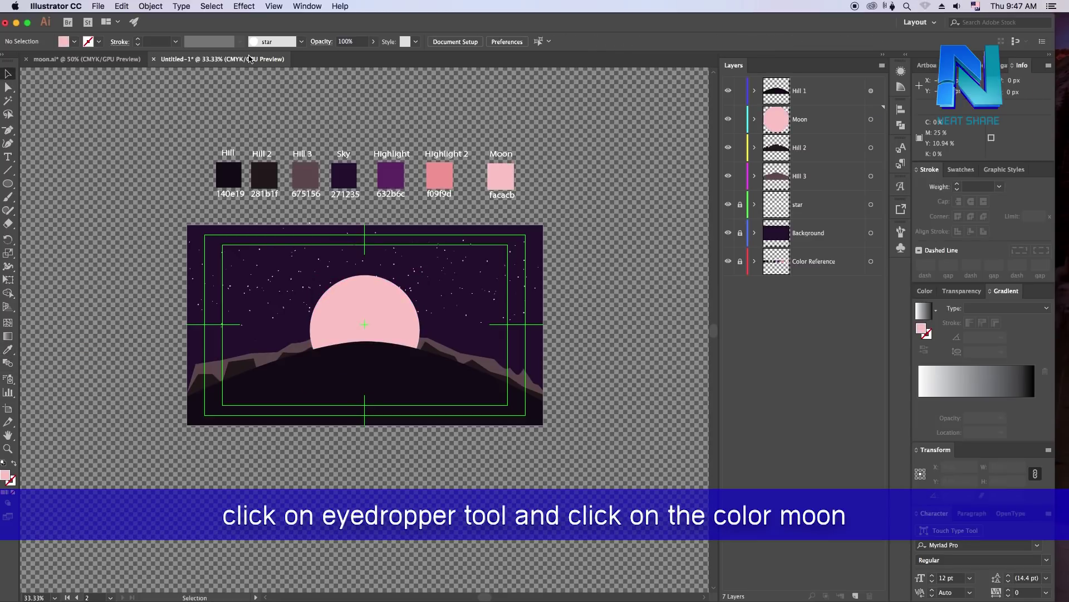
{"action": "key", "text": "super+equal"}
{"action": "key", "text": "super+equal"}
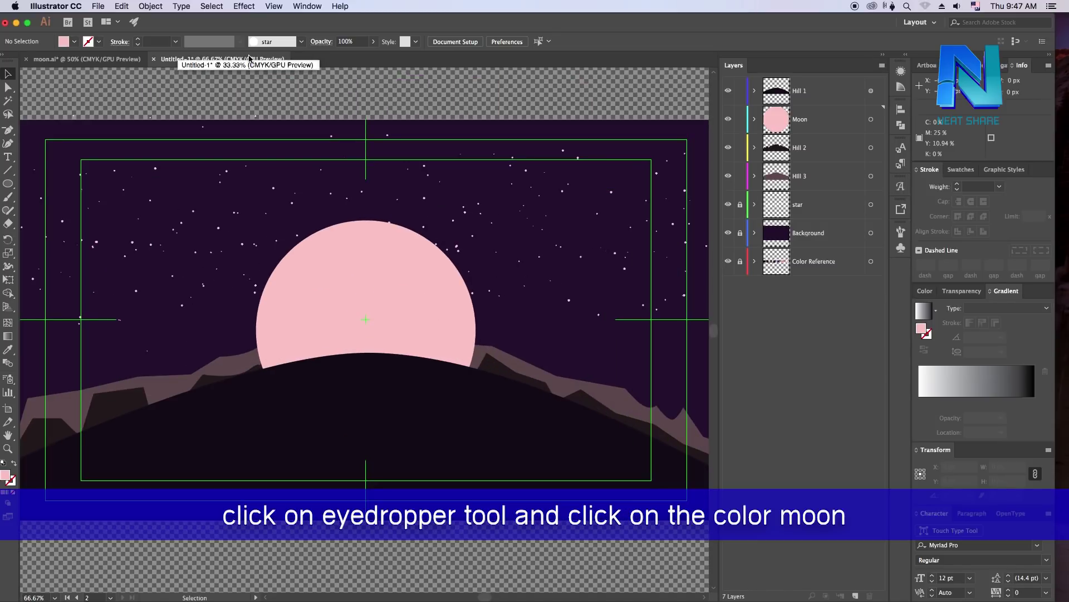
Nudge the moon further down so the front hill hides its bottom
{"action": "left_click", "coordinate": [871, 119]}
{"action": "key", "text": "Down"}
{"action": "key", "text": "Down"}
{"action": "key", "text": "Down"}
{"action": "key", "text": "Down"}
{"action": "key", "text": "Down"}
{"action": "key", "text": "Down"}
{"action": "key", "text": "Down"}
{"action": "key", "text": "Down"}
{"action": "key", "text": "Down"}
{"action": "key", "text": "Down"}
{"action": "key", "text": "Down"}
{"action": "key", "text": "Down"}
{"action": "key", "text": "Down"}
{"action": "key", "text": "Down"}
{"action": "key", "text": "Down"}
{"action": "key", "text": "Down"}
{"action": "key", "text": "Down"}
{"action": "key", "text": "Down"}
{"action": "key", "text": "Down"}
{"action": "key", "text": "Down"}
{"action": "key", "text": "Down"}
{"action": "key", "text": "Down"}
{"action": "left_click", "coordinate": [611, 100]}
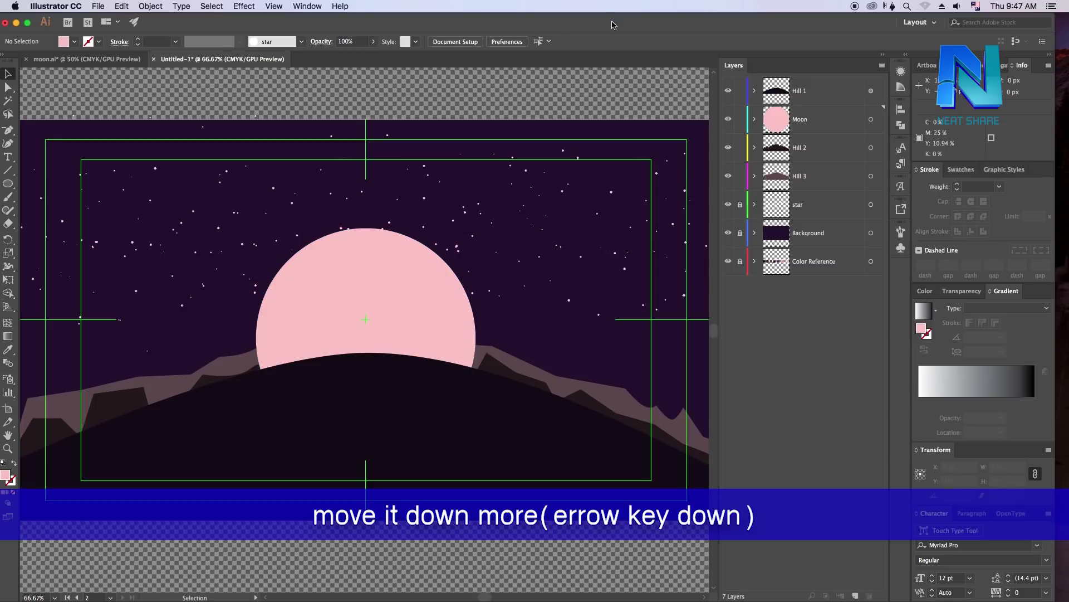
{"action": "key", "text": "super+minus"}
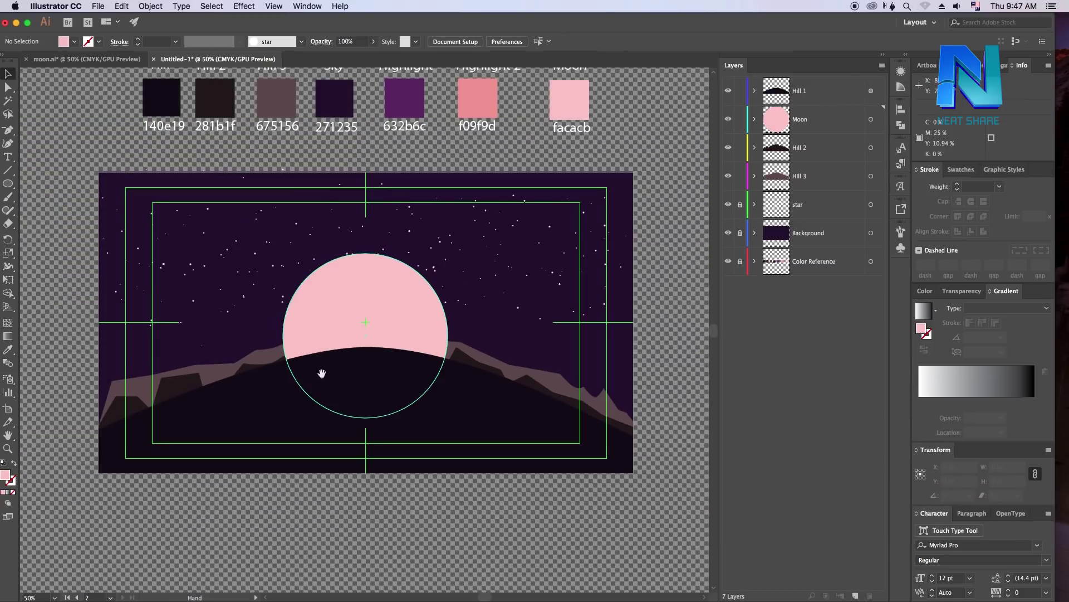
{"action": "scroll", "coordinate": [320, 370], "scroll_direction": "left", "scroll_amount": 3}
Select the moon ellipse on the Moon layer and open Object > Path > Offset Path
{"action": "left_click", "coordinate": [797, 130]}
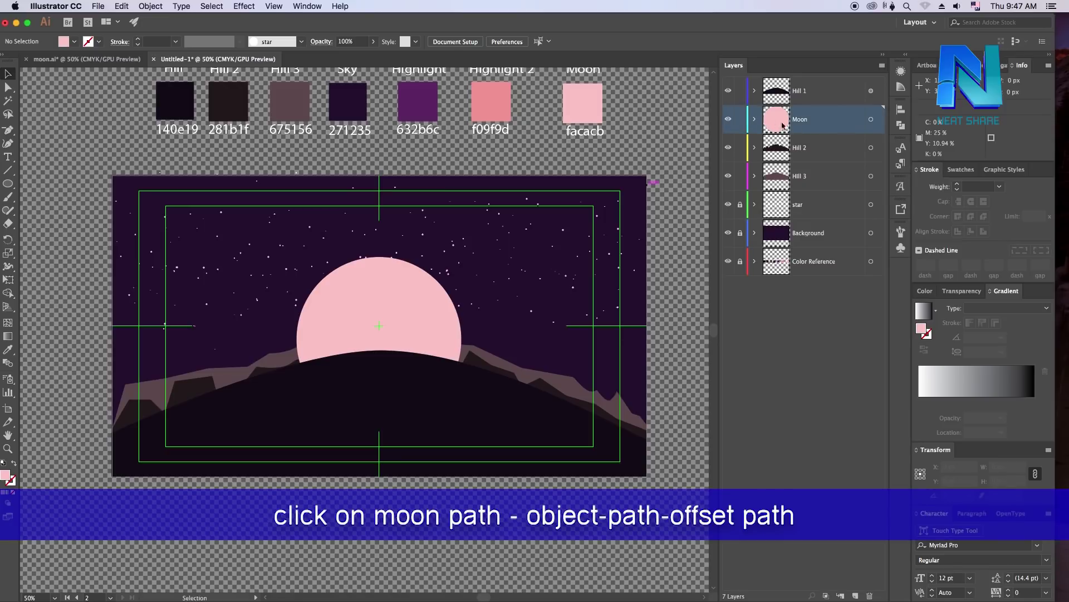
{"action": "left_click", "coordinate": [755, 120]}
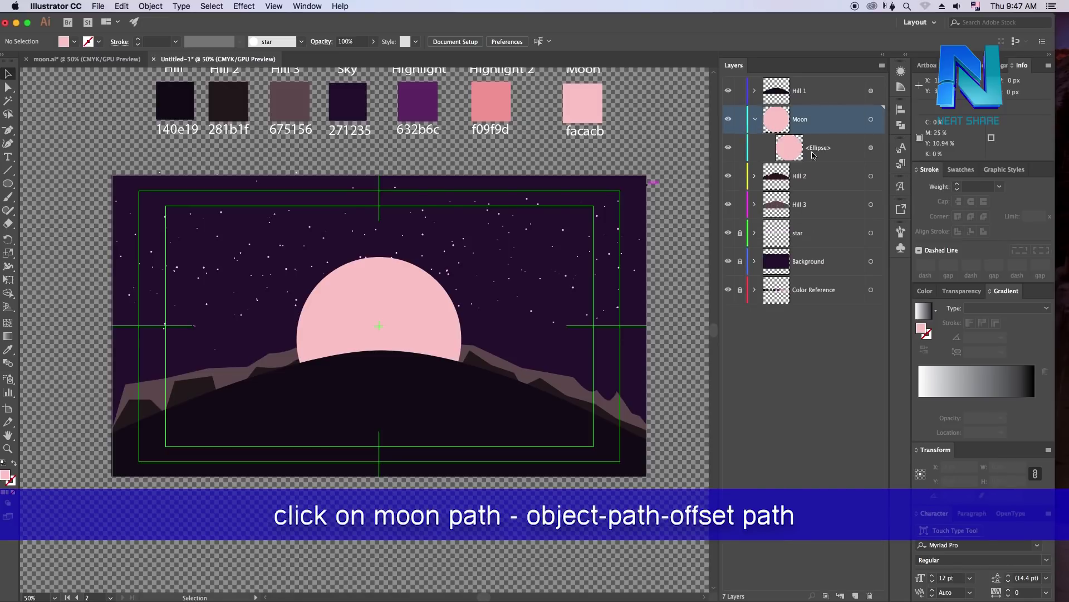
{"action": "left_click", "coordinate": [871, 149]}
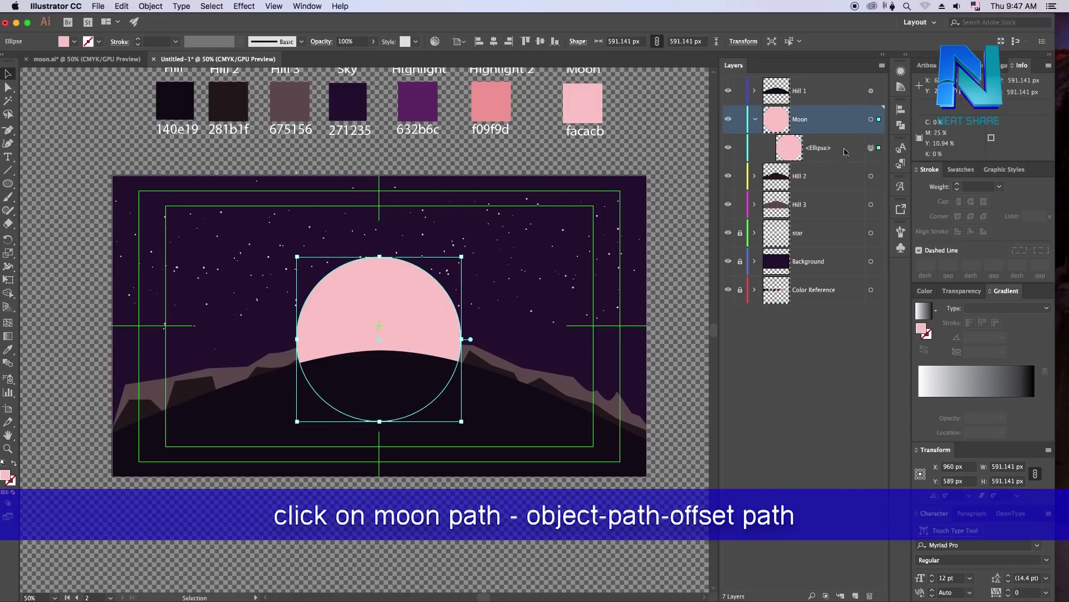
{"action": "left_click", "coordinate": [156, 7]}
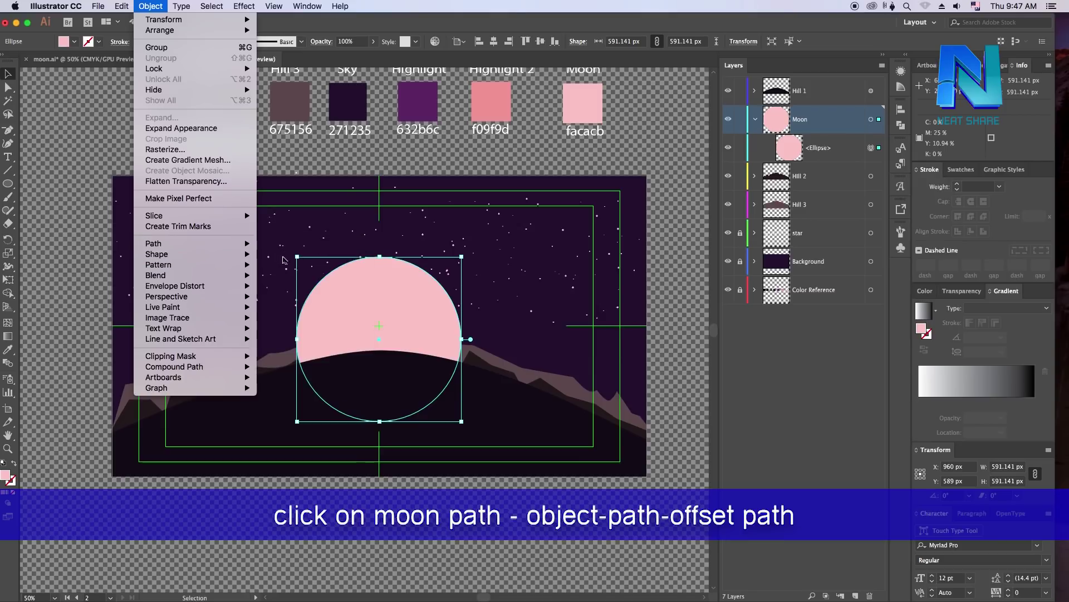
{"action": "left_click", "coordinate": [300, 282]}
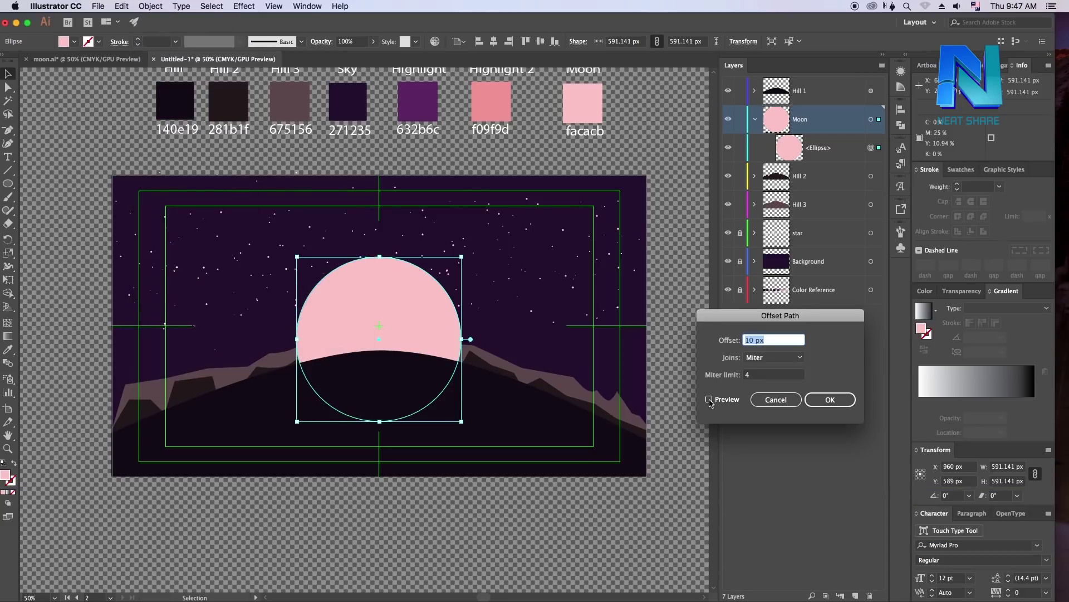
Enter a 30 px offset and preview the enlarged outline around the moon
{"action": "left_click", "coordinate": [709, 399]}
{"action": "key", "text": "Tab"}
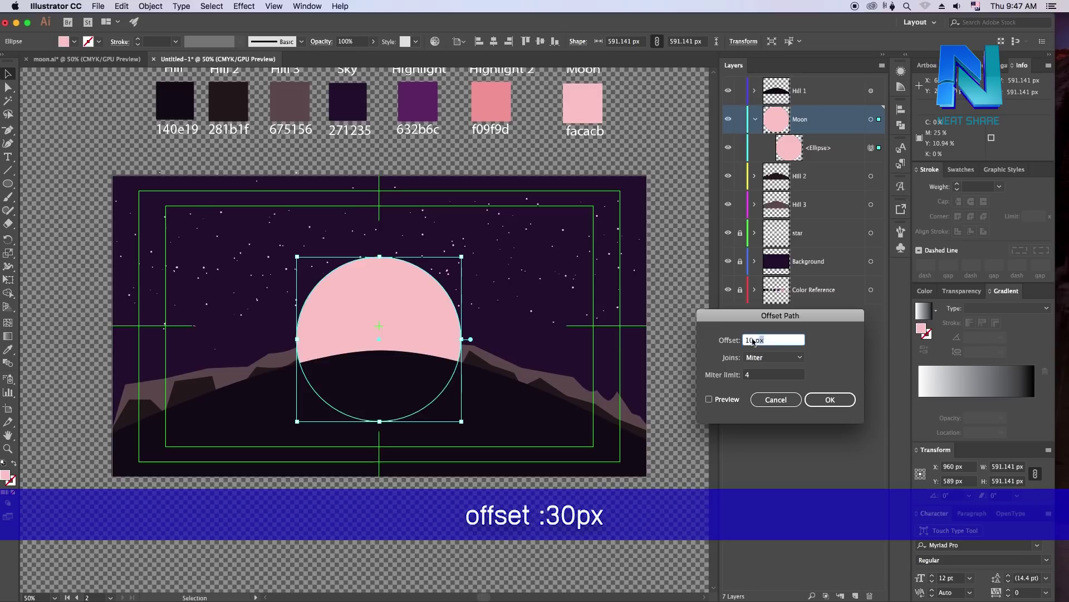
{"action": "type", "text": "3"}
{"action": "left_click", "coordinate": [710, 399]}
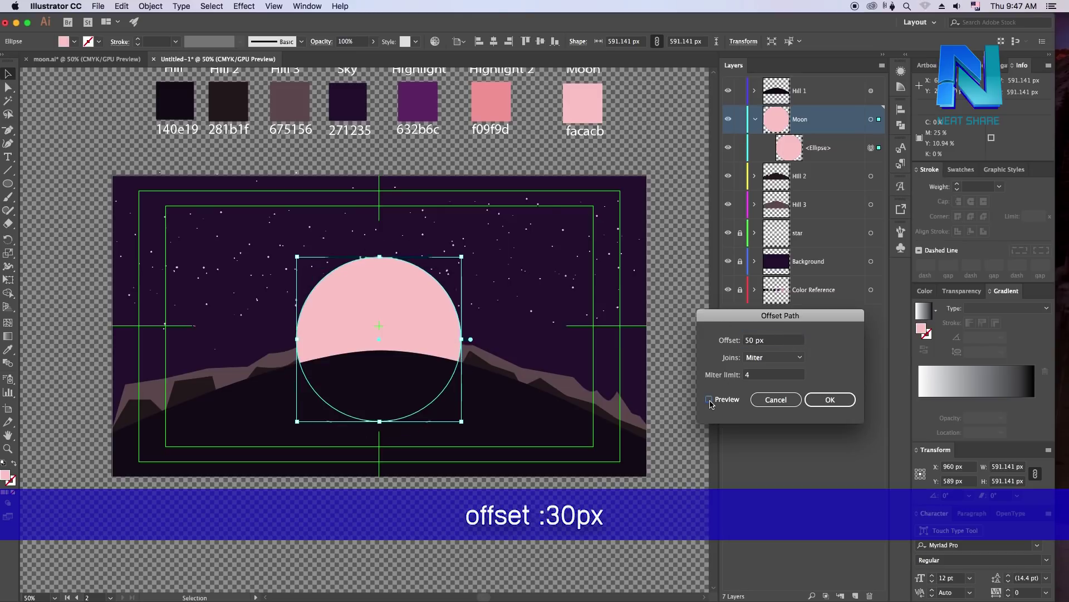
{"action": "left_click", "coordinate": [710, 400]}
{"action": "triple_click", "coordinate": [744, 341]}
{"action": "type", "text": "3"}
{"action": "left_click", "coordinate": [710, 399]}
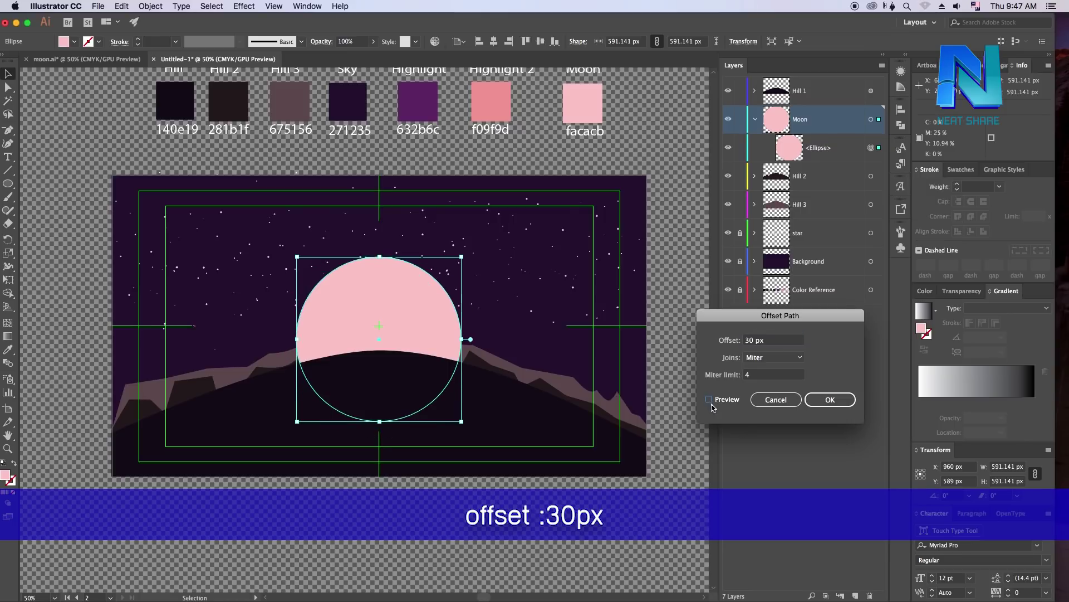
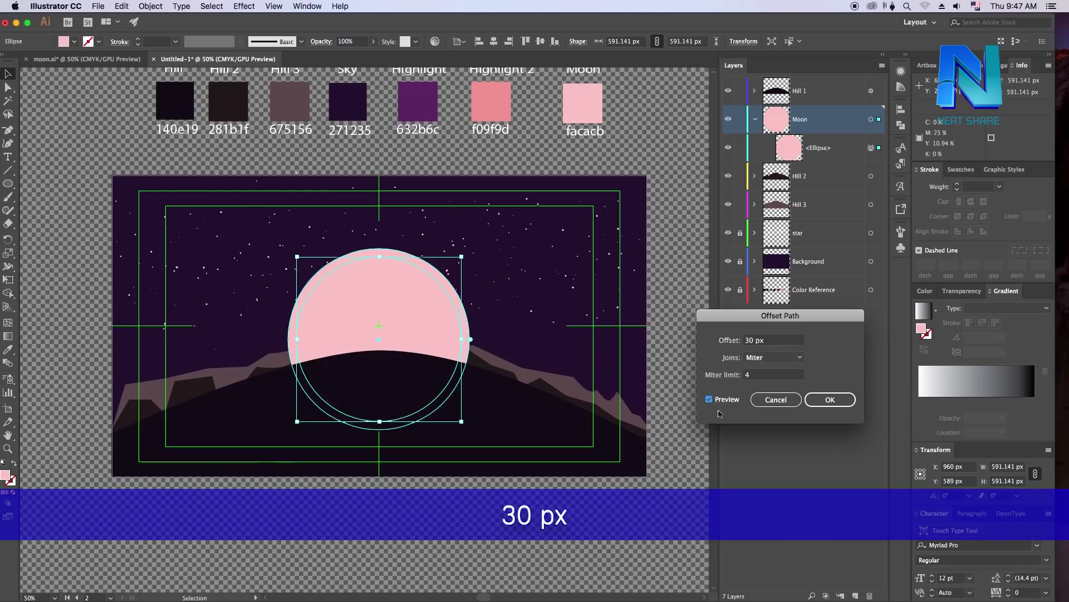
Confirm the 30 px offset around the moon and select the new larger circle
{"action": "left_click", "coordinate": [830, 400]}
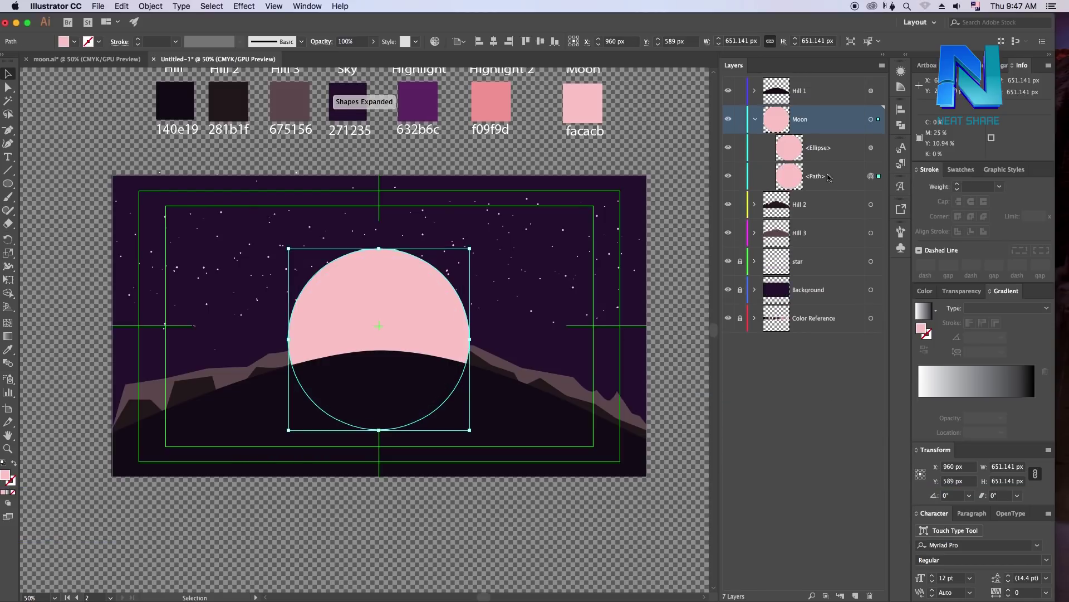
{"action": "left_click", "coordinate": [808, 180]}
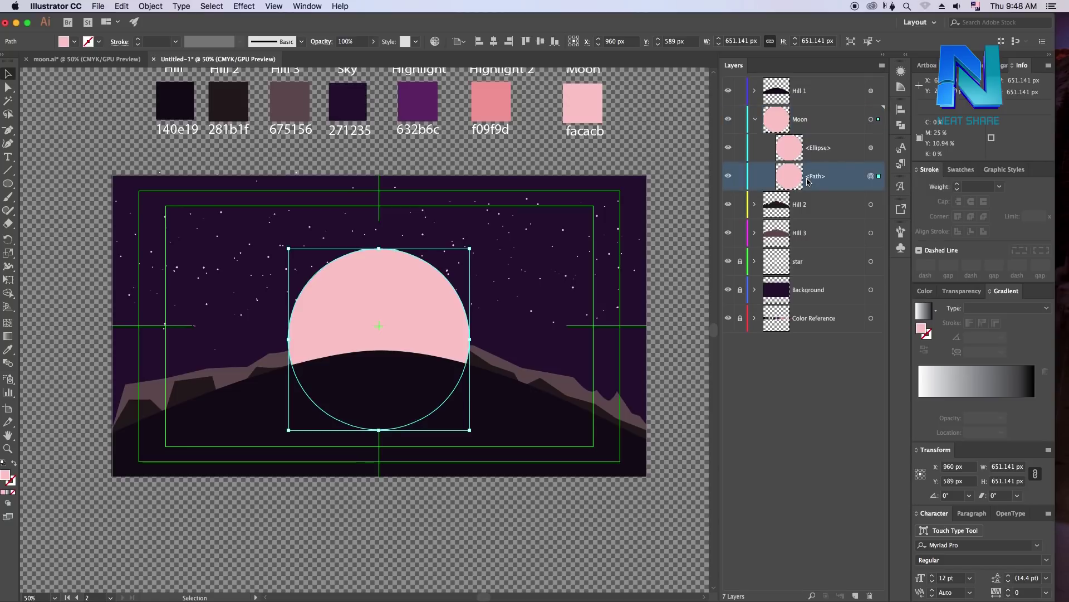
{"action": "left_click", "coordinate": [728, 176]}
{"action": "left_click", "coordinate": [728, 176]}
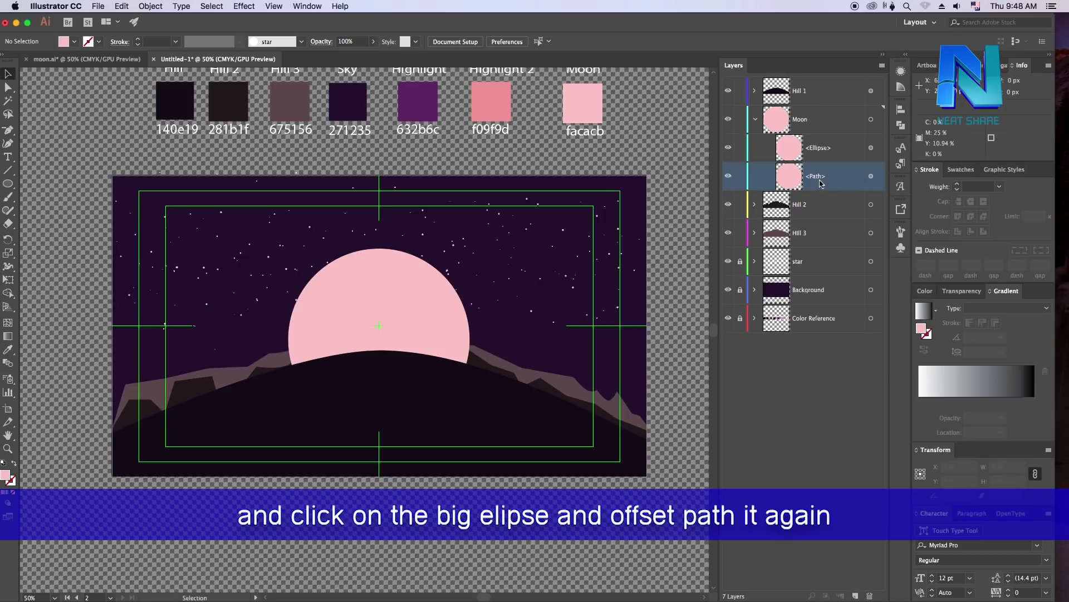
{"action": "left_click", "coordinate": [872, 176]}
{"action": "left_click", "coordinate": [120, 6]}
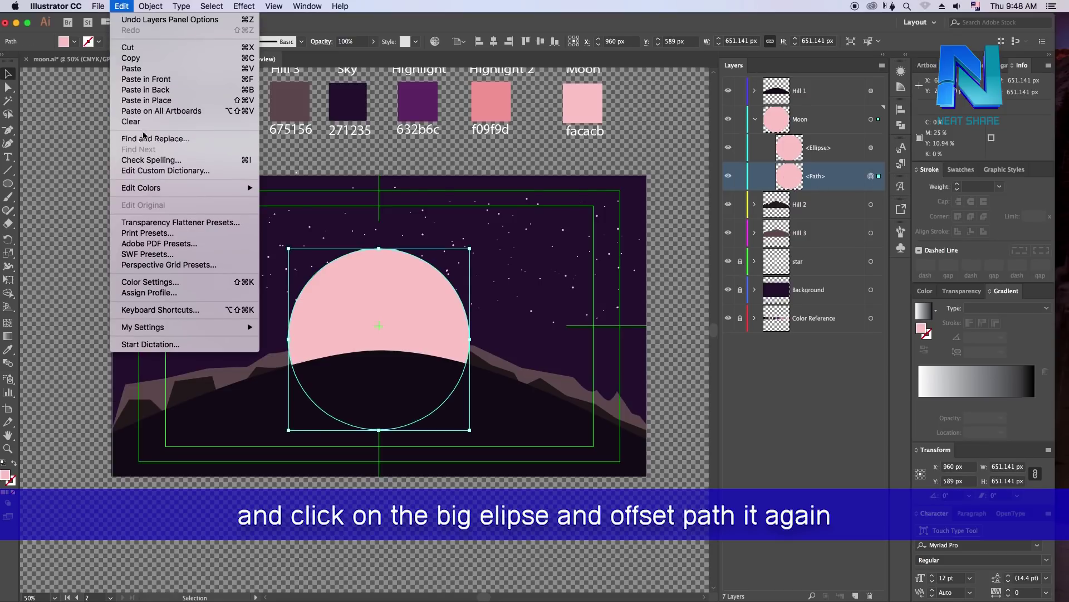
{"action": "mouse_move", "coordinate": [153, 243]}
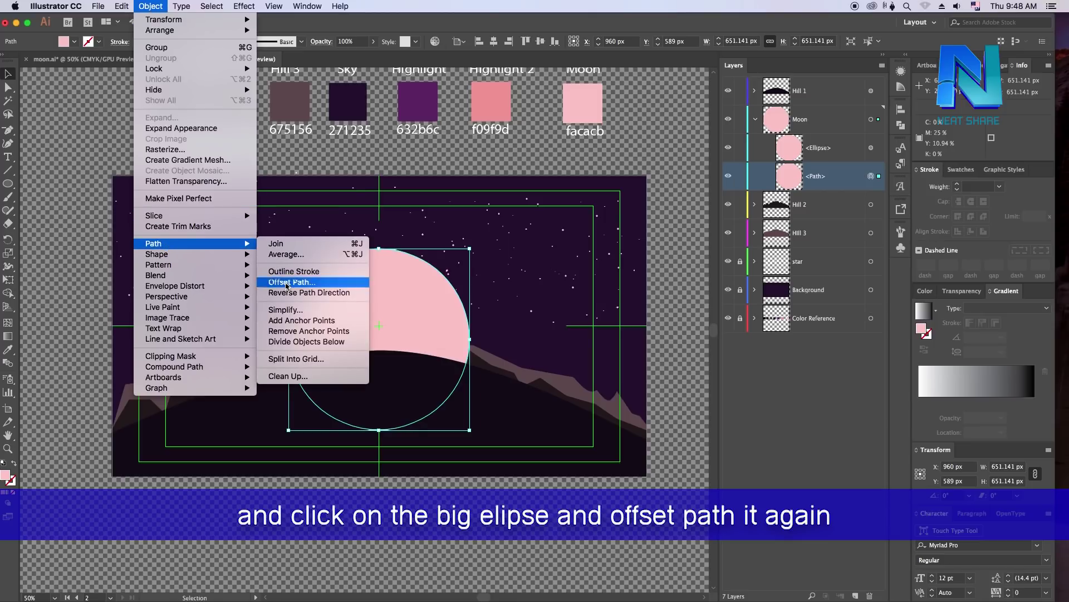
Offset the larger circle another 30 px with preview, then reselect the new outermost circle
{"action": "left_click", "coordinate": [292, 282]}
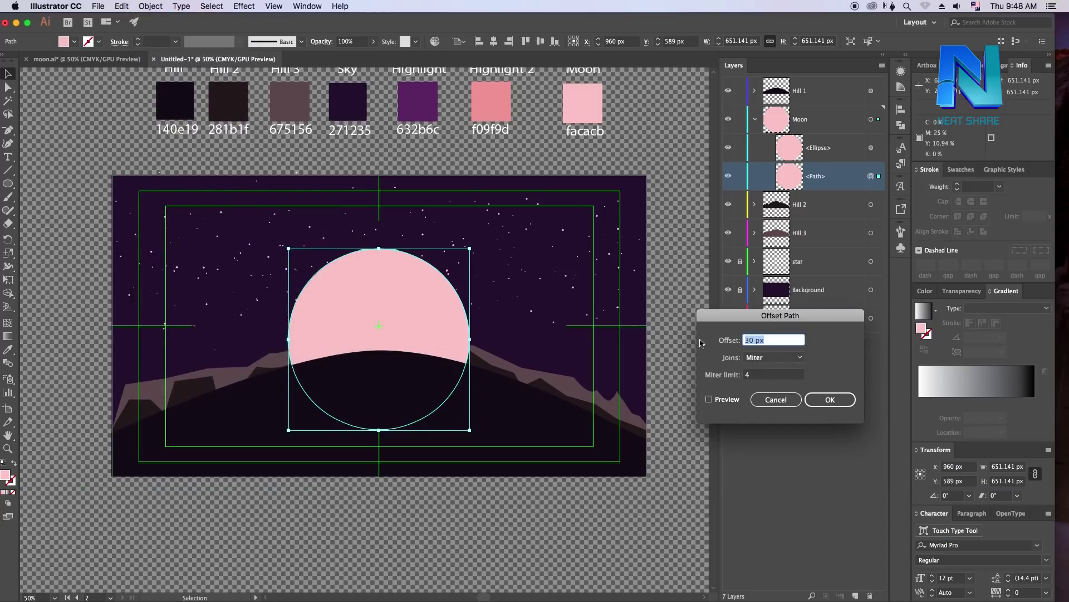
{"action": "left_click", "coordinate": [709, 399]}
{"action": "left_click", "coordinate": [827, 400]}
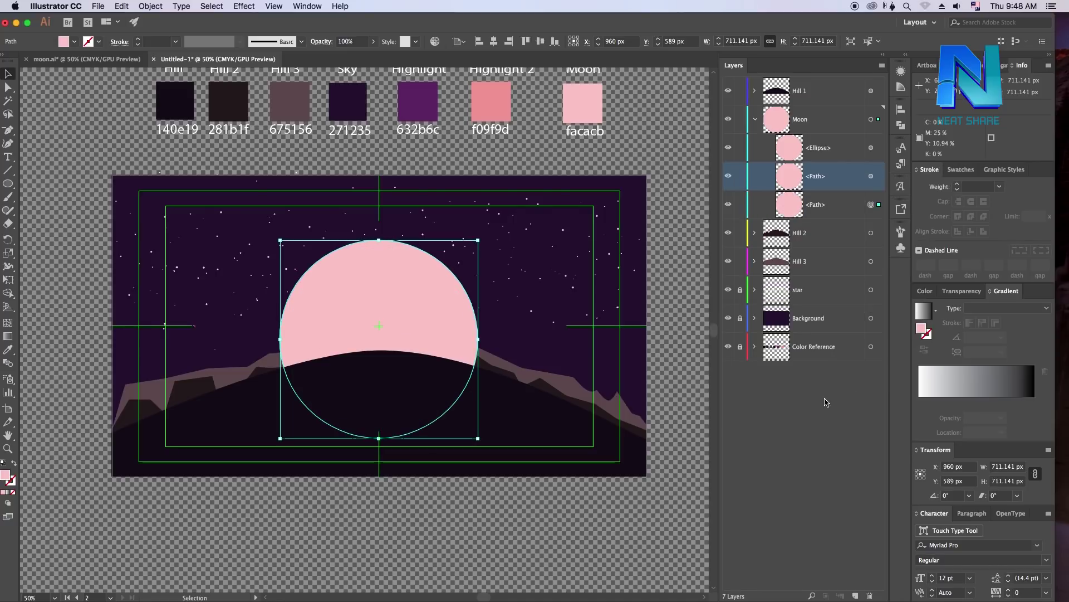
{"action": "left_click", "coordinate": [834, 204]}
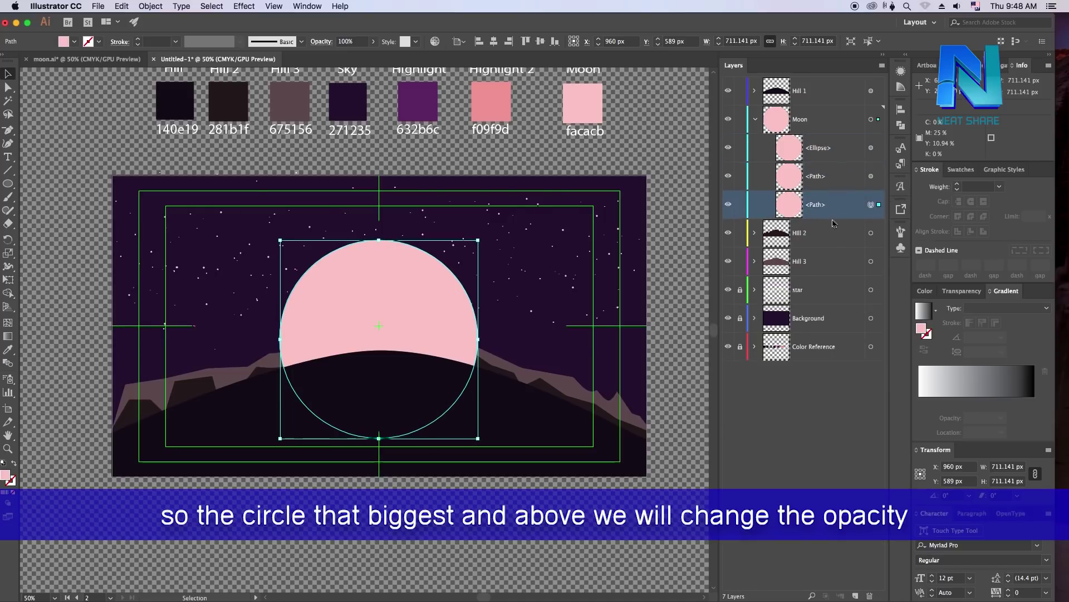
{"action": "left_click", "coordinate": [836, 177]}
{"action": "left_click", "coordinate": [830, 148]}
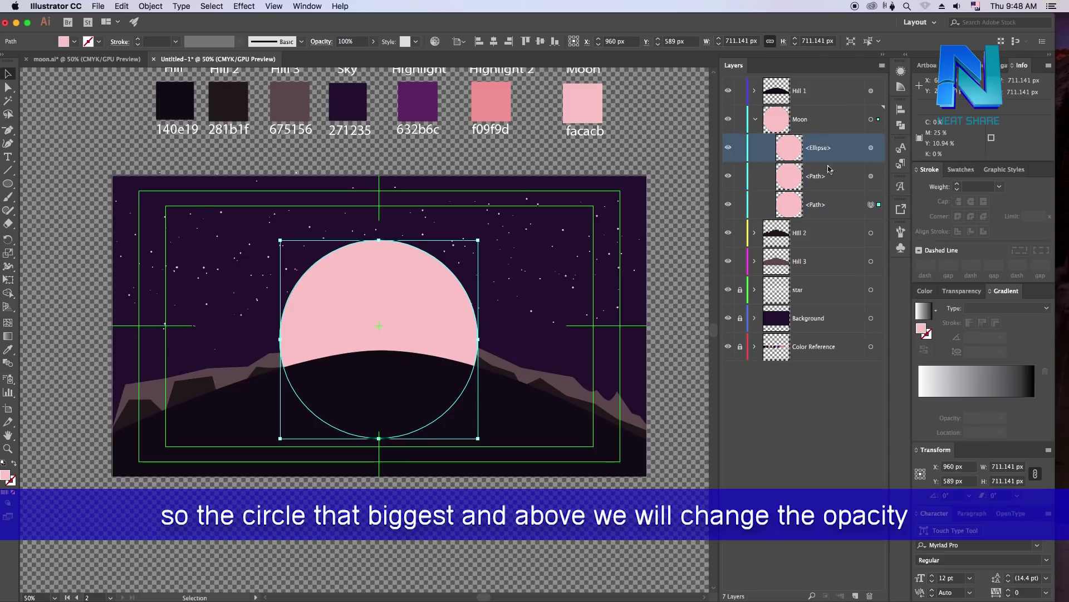
{"action": "left_click", "coordinate": [832, 206]}
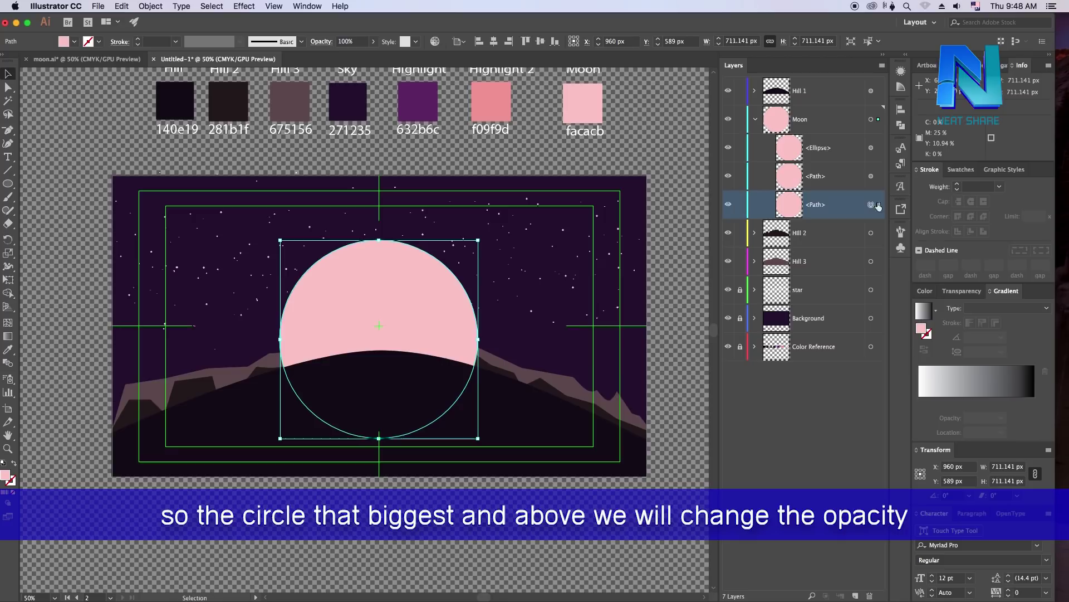
Set the outermost moon circle's opacity to 20%
{"action": "left_click", "coordinate": [361, 41]}
{"action": "type", "text": "20"}
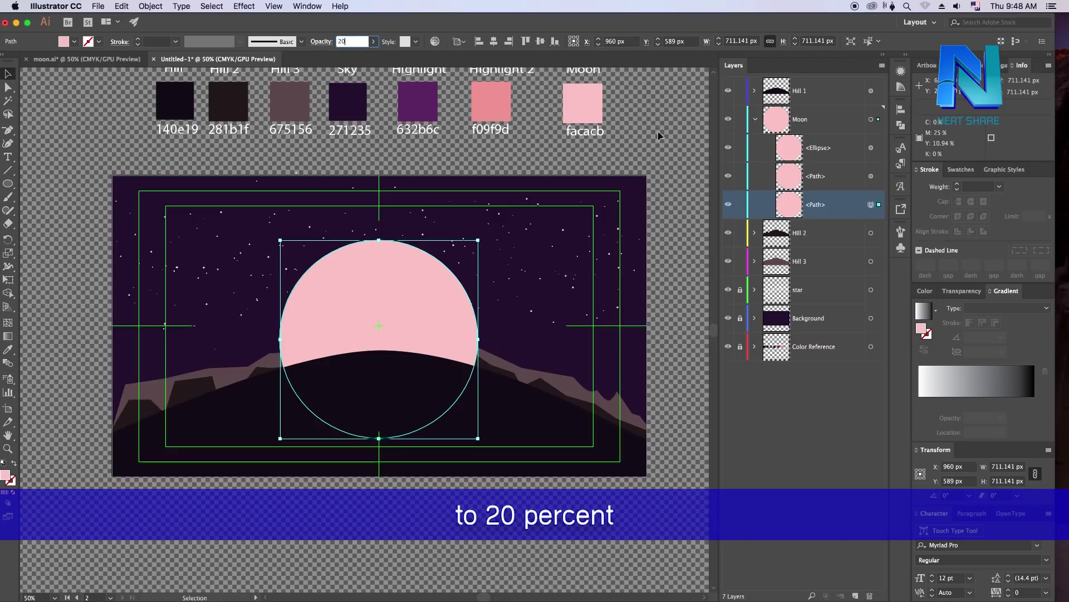
{"action": "key", "text": "Return"}
{"action": "left_click", "coordinate": [673, 139]}
Set the middle moon circle's opacity to 50% and check the finished halo
{"action": "left_click", "coordinate": [828, 181]}
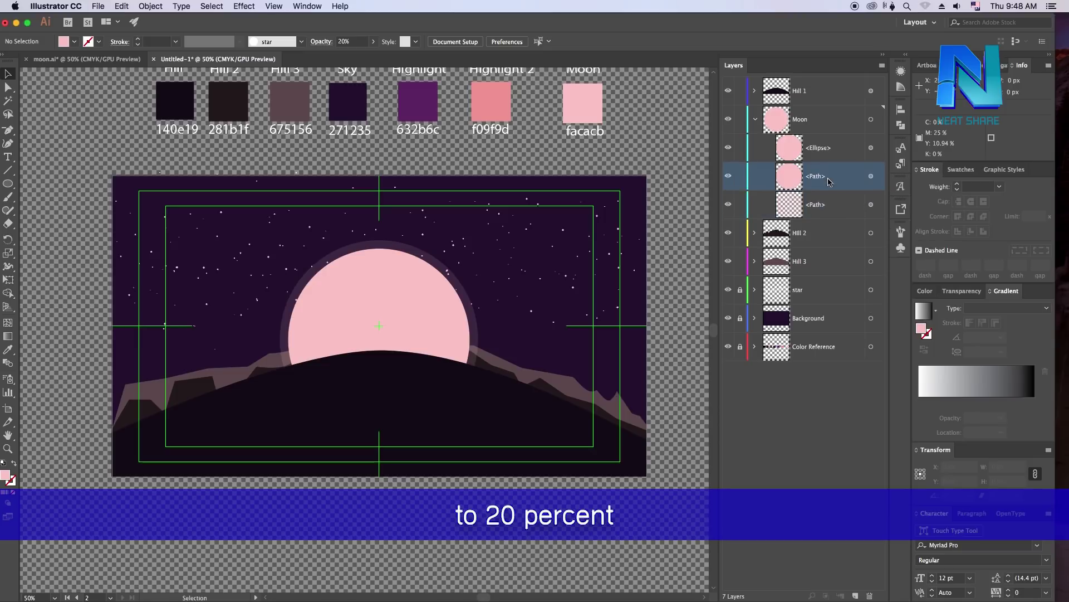
{"action": "left_click", "coordinate": [871, 176]}
{"action": "left_click", "coordinate": [362, 40]}
{"action": "type", "text": "50"}
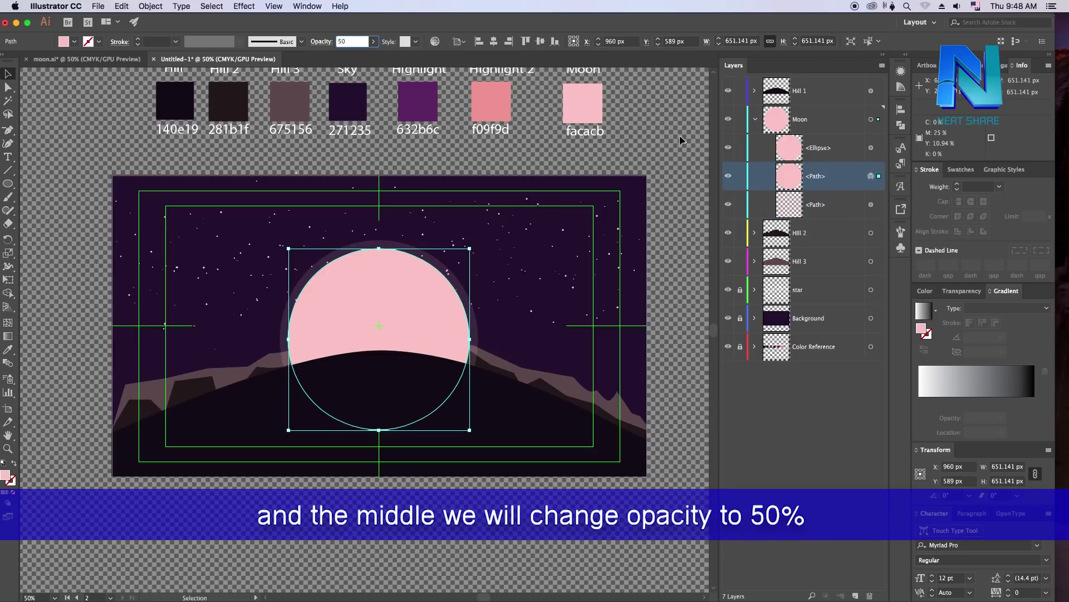
{"action": "key", "text": "Return"}
{"action": "left_click", "coordinate": [679, 136]}
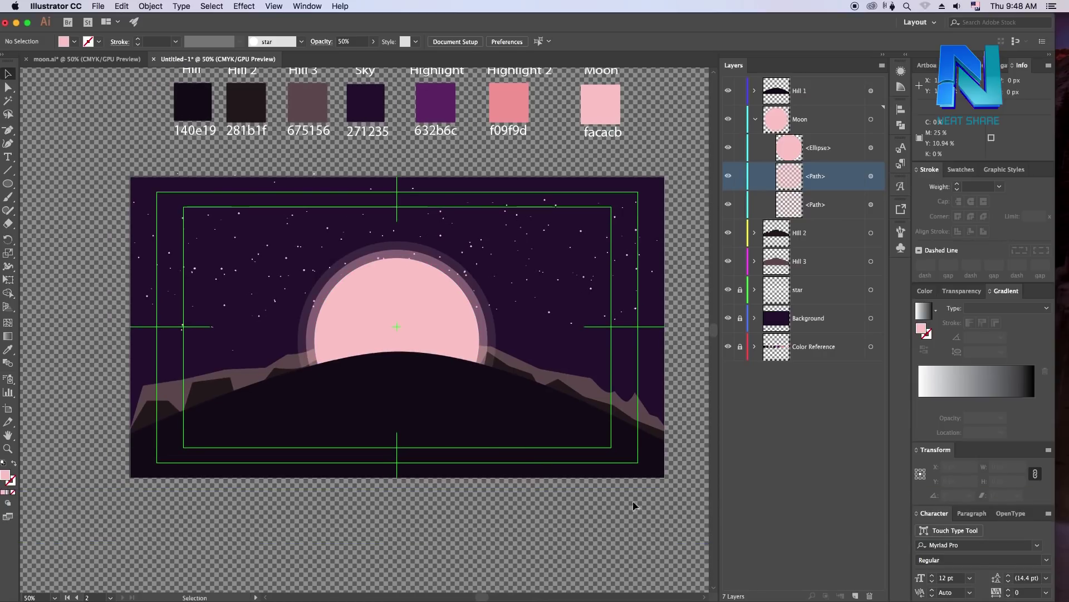
{"action": "key", "text": "super+minus"}
{"action": "key", "text": "super+plus"}
Collapse the Moon layer and create a new layer, checking the moon.ai reference
{"action": "scroll", "coordinate": [306, 386], "scroll_direction": "down", "scroll_amount": 2}
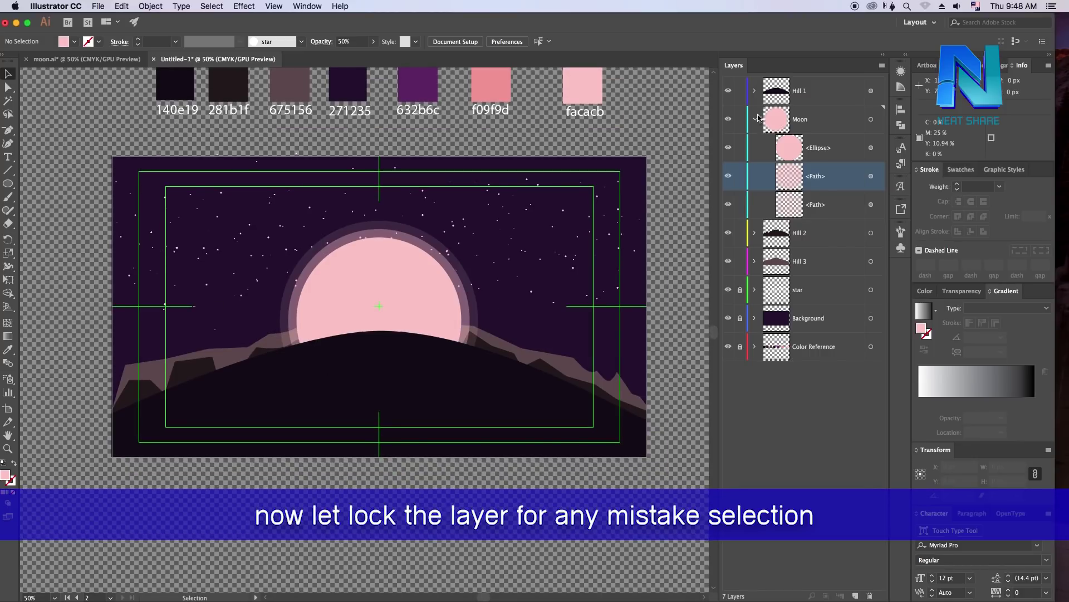
{"action": "left_click", "coordinate": [754, 119]}
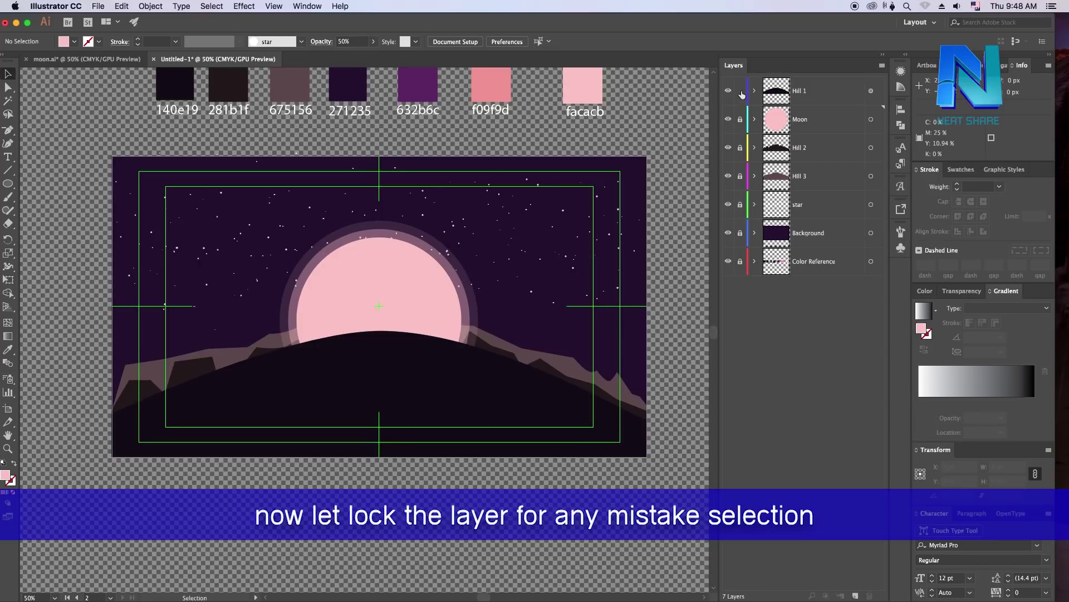
{"action": "left_click", "coordinate": [856, 595]}
{"action": "left_click", "coordinate": [86, 59]}
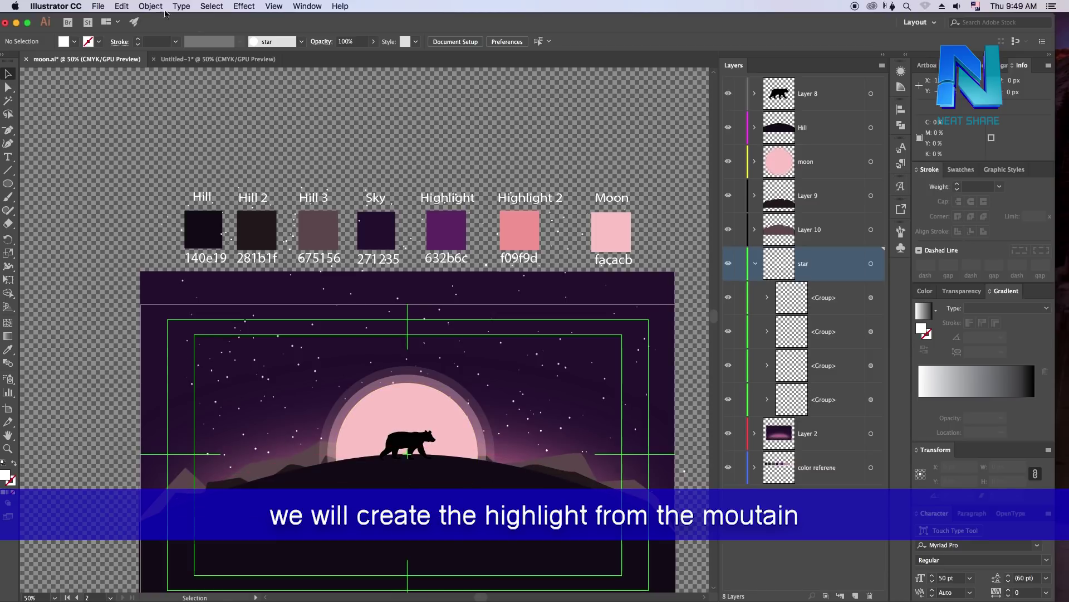
{"action": "left_click", "coordinate": [227, 59]}
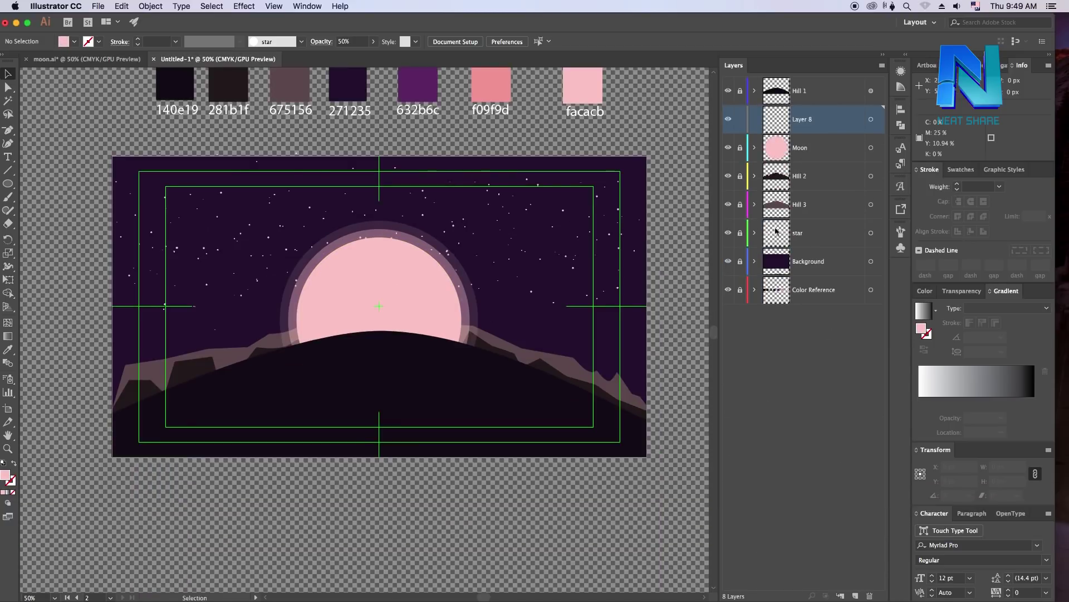
Rename the new layer 'Highlight' and move it just below the Moon layer
{"action": "double_click", "coordinate": [805, 124]}
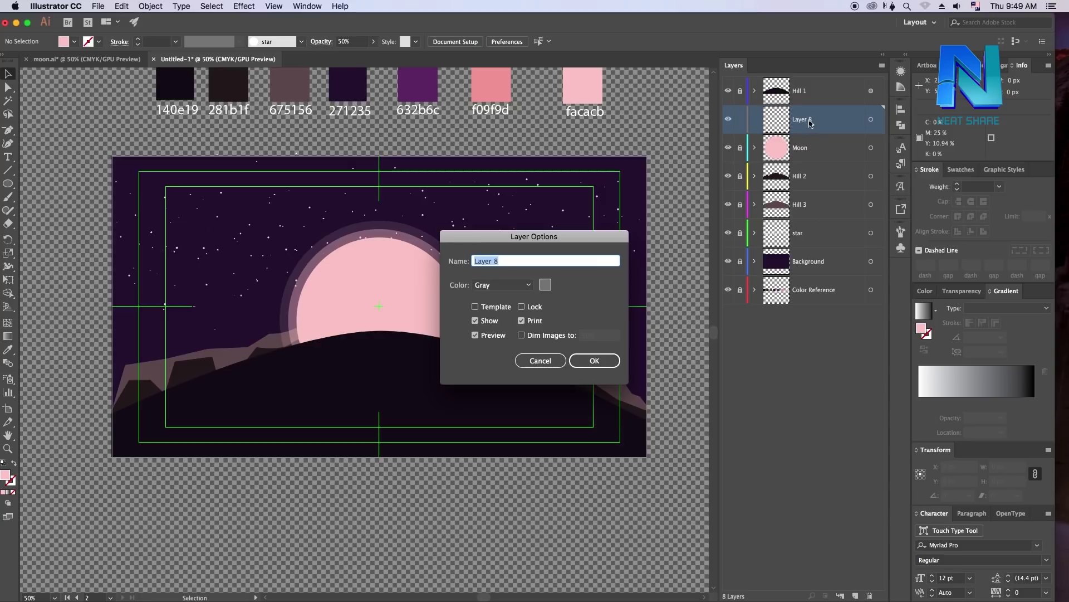
{"action": "left_click", "coordinate": [547, 360]}
{"action": "double_click", "coordinate": [799, 120]}
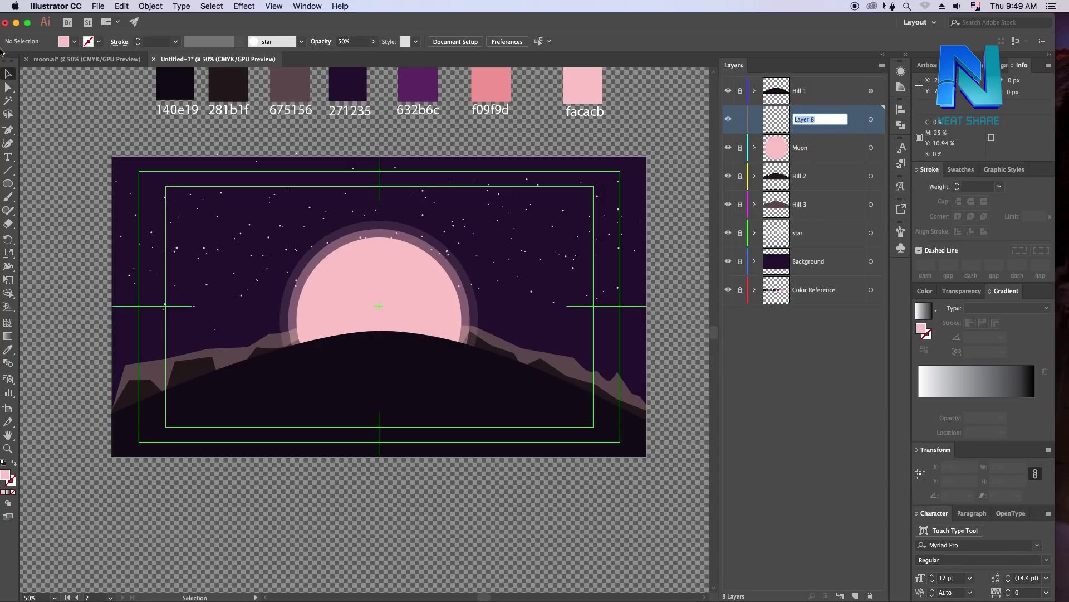
{"action": "type", "text": "High"}
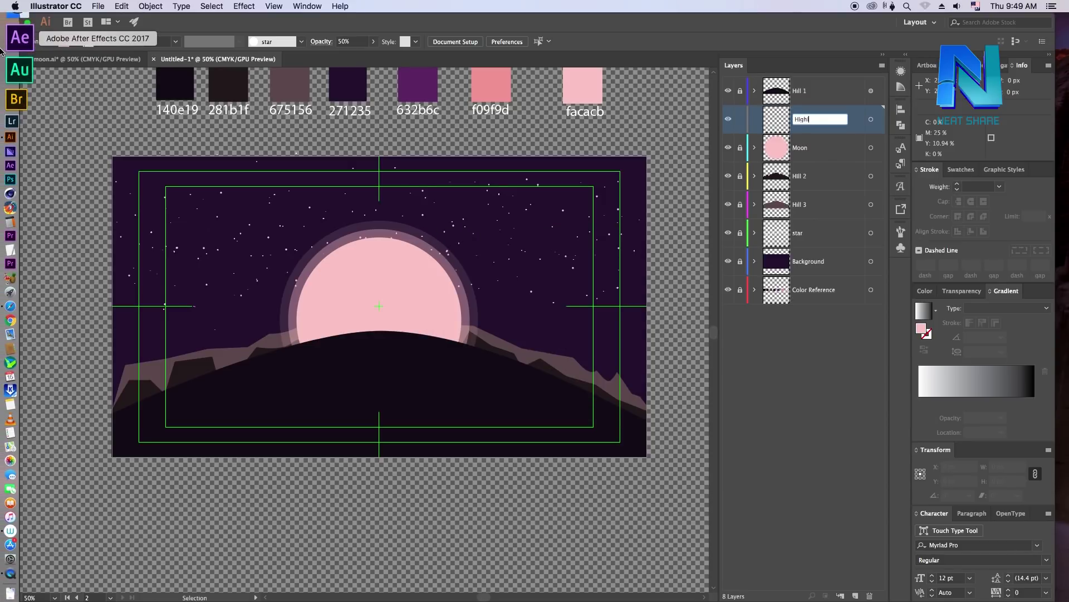
{"action": "type", "text": "t"}
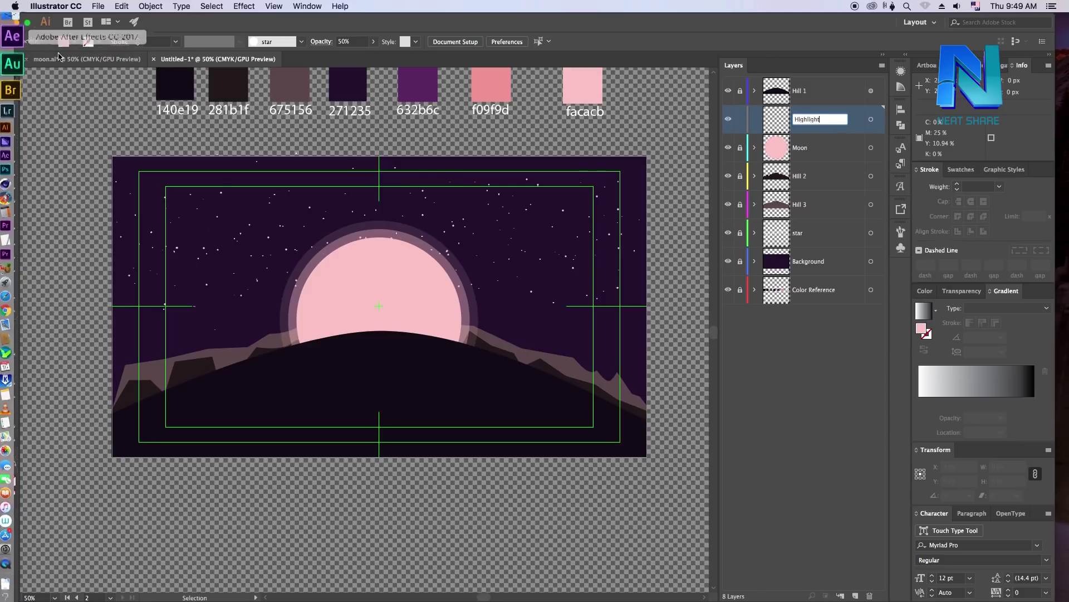
{"action": "key", "text": "Return"}
{"action": "left_click_drag", "start_coordinate": [813, 132], "coordinate": [815, 161]}
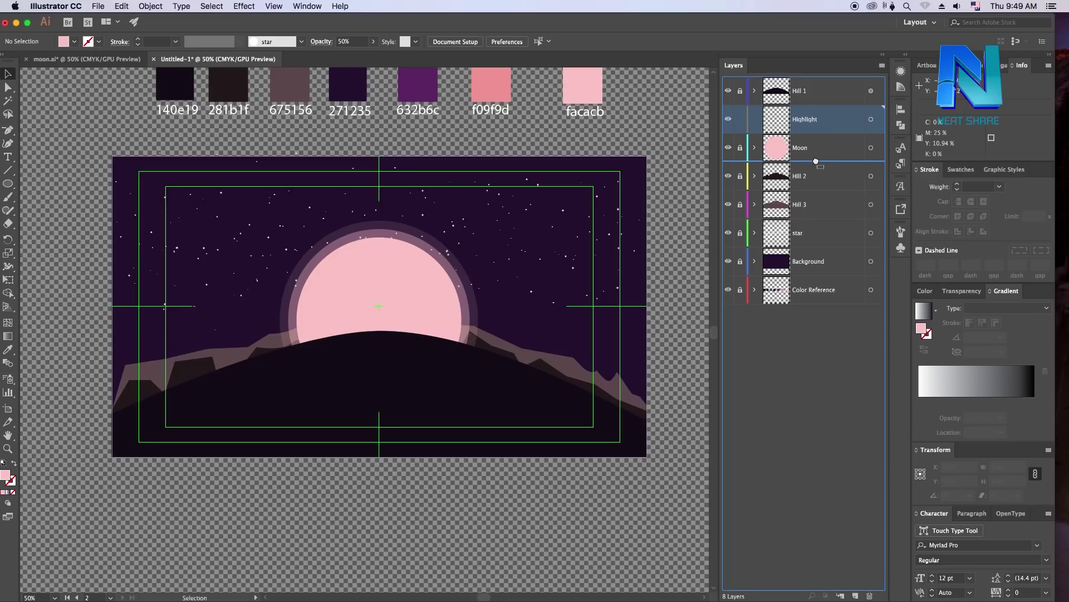
{"action": "left_click_drag", "start_coordinate": [816, 161], "coordinate": [810, 162]}
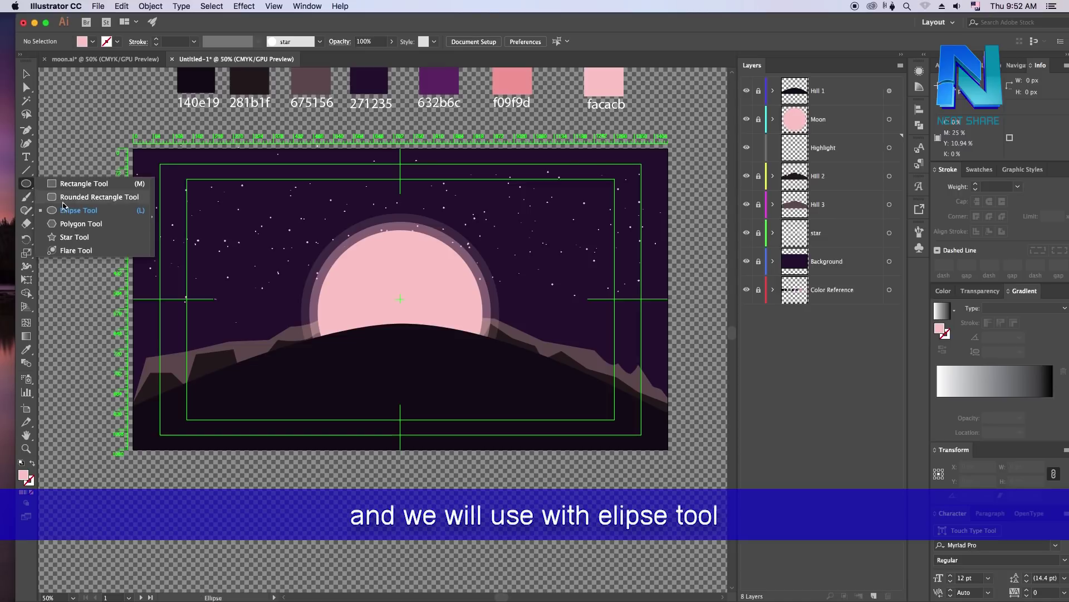
Draw a wide flat ellipse across the hilltop and move it up over the moon
{"action": "left_click_drag", "start_coordinate": [26, 184], "coordinate": [67, 212]}
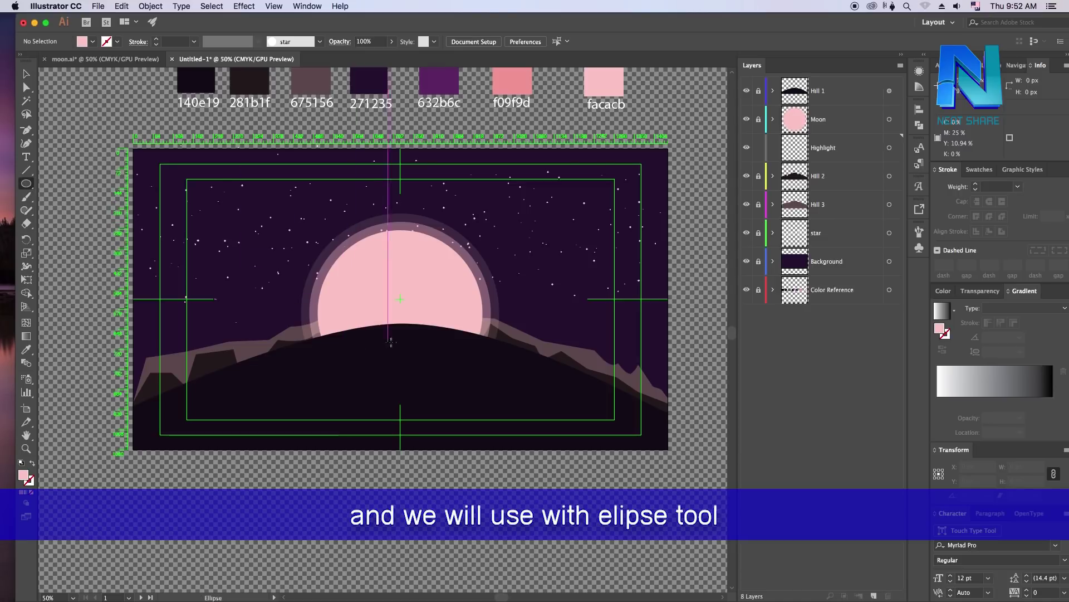
{"action": "left_click_drag", "start_coordinate": [397, 342], "coordinate": [451, 354]}
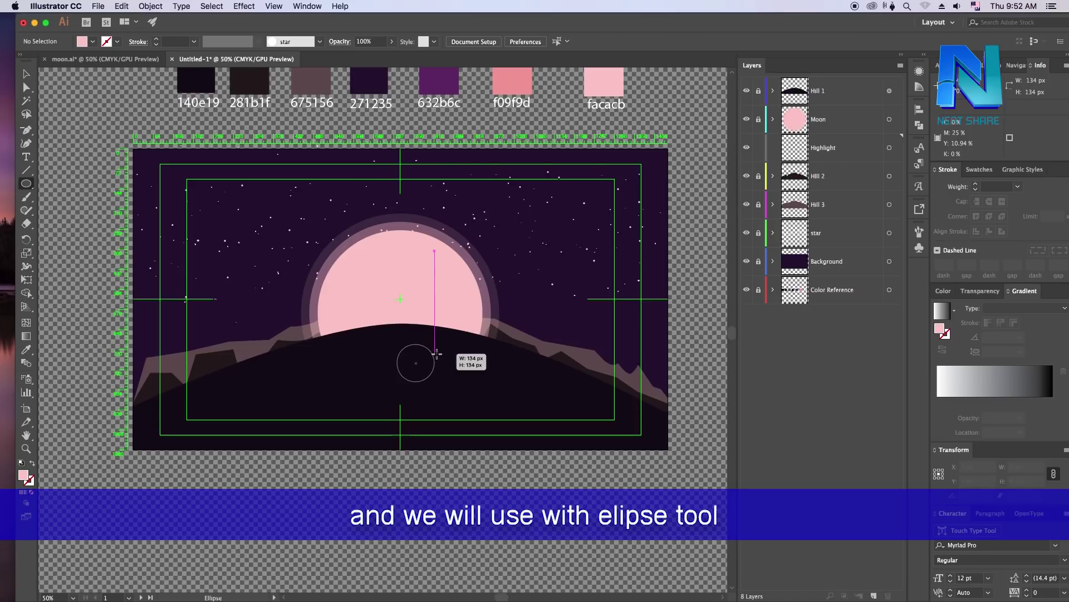
{"action": "mouse_move", "coordinate": [452, 354]}
{"action": "left_mouse_down"}
{"action": "mouse_move", "coordinate": [511, 356]}
{"action": "mouse_move", "coordinate": [502, 356]}
{"action": "mouse_move", "coordinate": [599, 395]}
{"action": "left_mouse_up"}
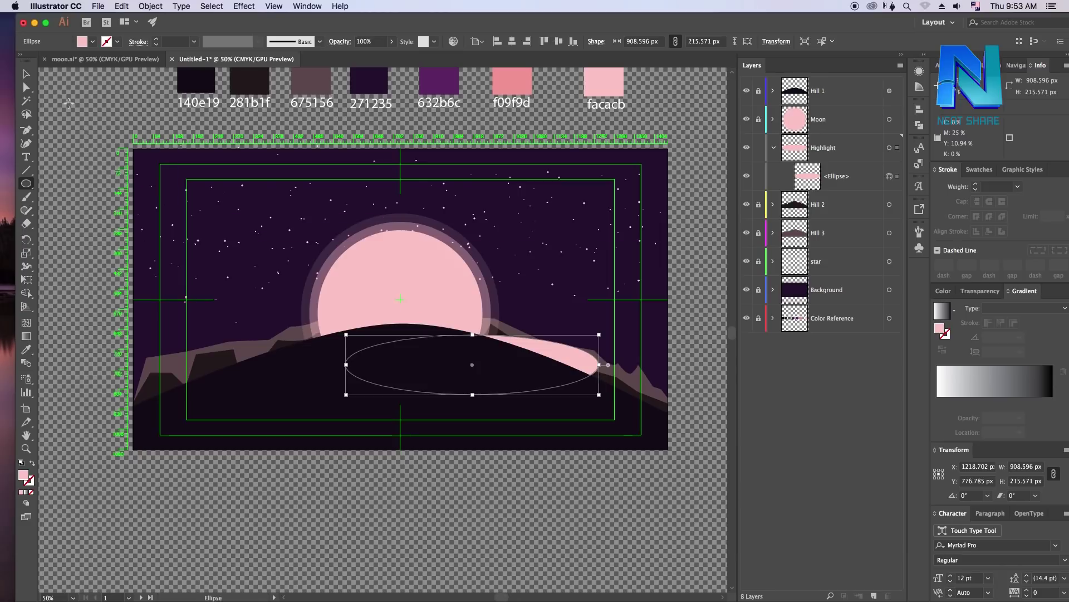
{"action": "left_click", "coordinate": [26, 74]}
{"action": "left_click_drag", "start_coordinate": [542, 343], "coordinate": [588, 267]}
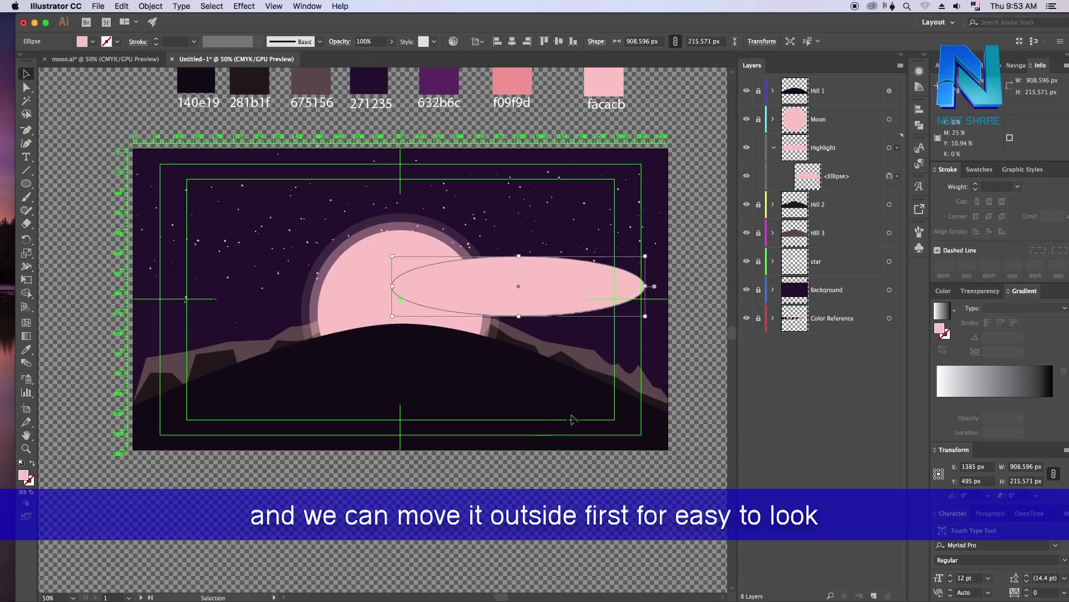
{"action": "left_click_drag", "start_coordinate": [657, 357], "coordinate": [542, 374]}
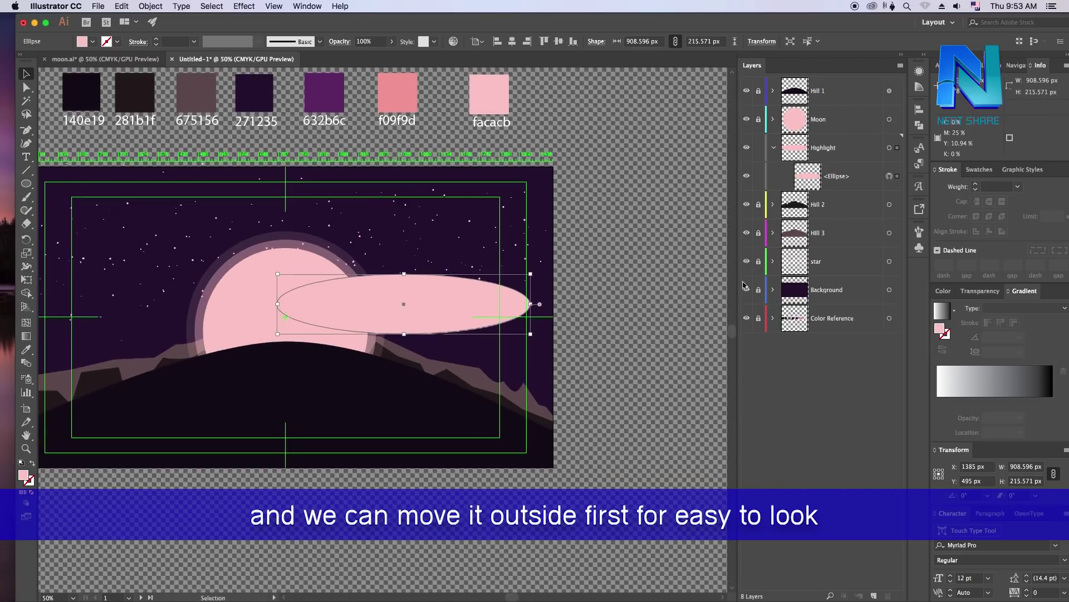
{"action": "left_click", "coordinate": [824, 186]}
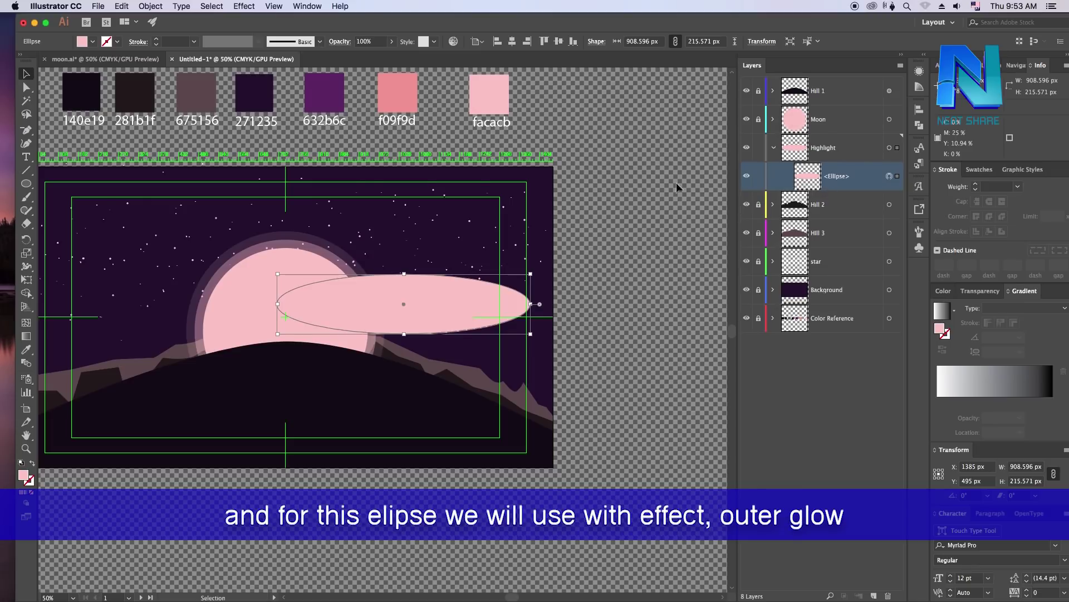
Apply an Outer Glow: Screen mode, violet colour, 75% opacity, 75 px blur
{"action": "left_click", "coordinate": [248, 8]}
{"action": "mouse_move", "coordinate": [259, 149]}
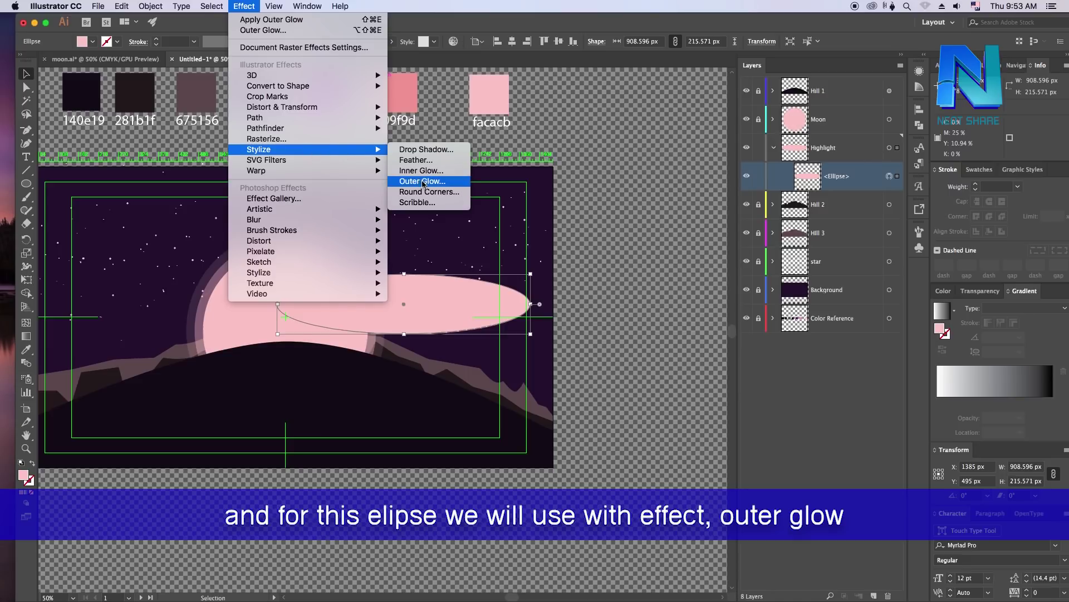
{"action": "left_click", "coordinate": [431, 182]}
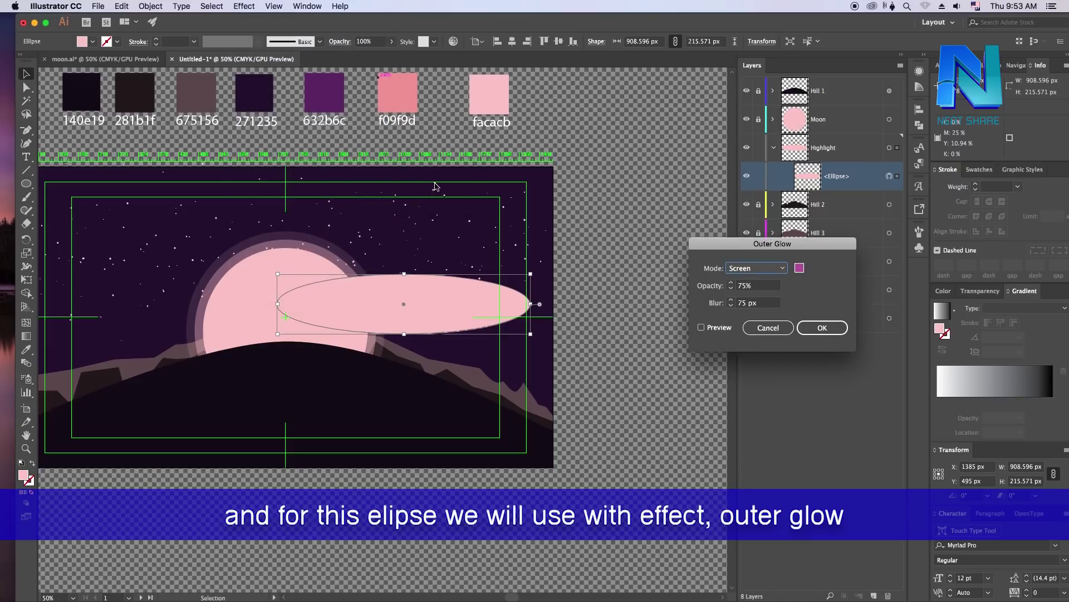
{"action": "left_click", "coordinate": [799, 268]}
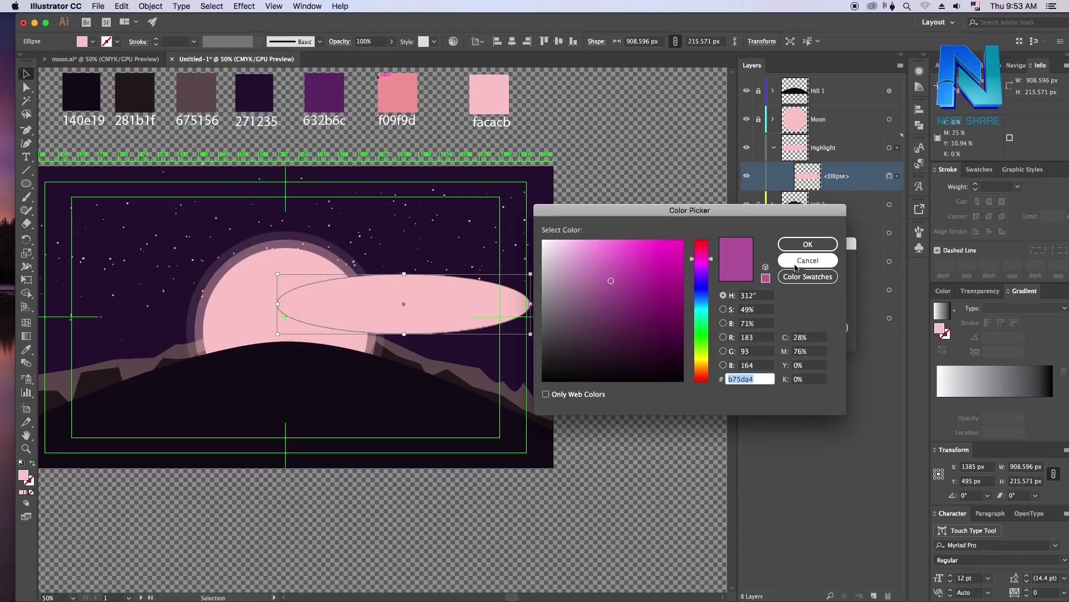
{"action": "left_click_drag", "start_coordinate": [612, 281], "coordinate": [638, 258]}
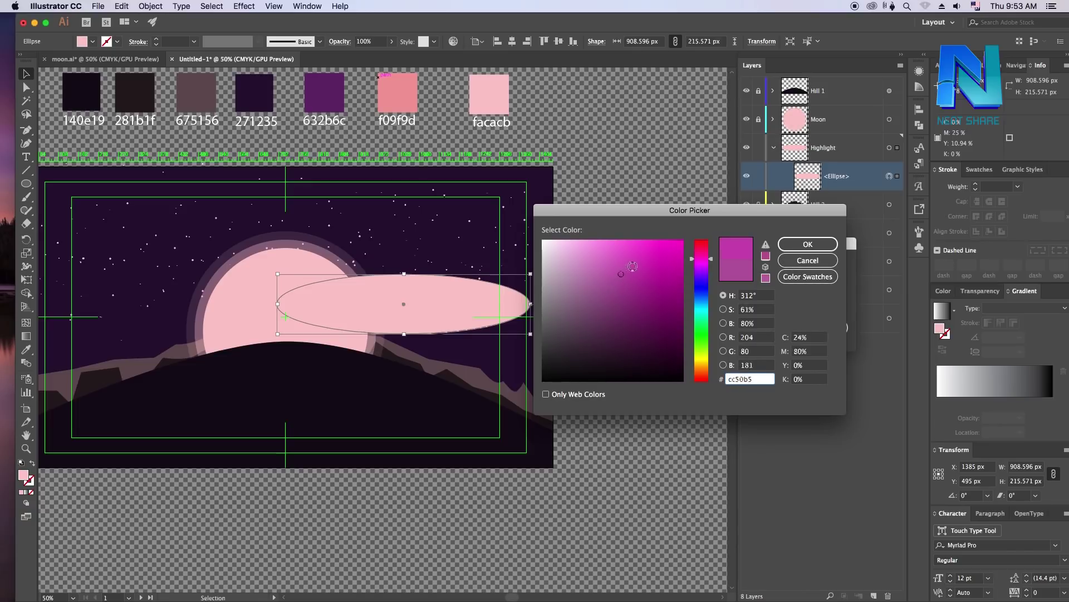
{"action": "mouse_move", "coordinate": [697, 274]}
{"action": "left_mouse_down"}
{"action": "mouse_move", "coordinate": [699, 262]}
{"action": "mouse_move", "coordinate": [655, 256]}
{"action": "left_mouse_up"}
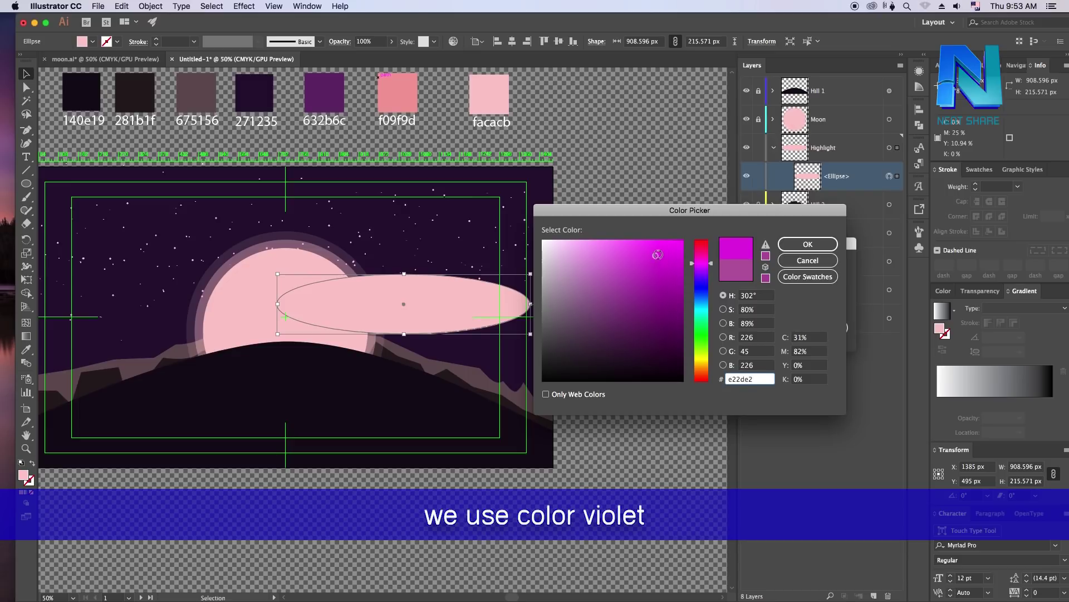
{"action": "left_click", "coordinate": [797, 245]}
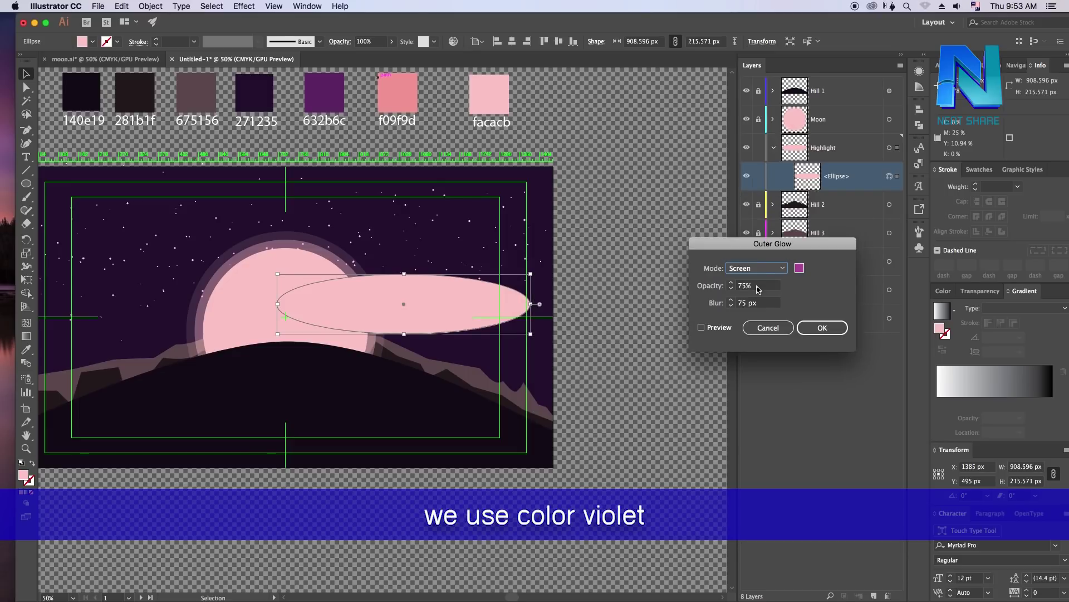
{"action": "left_click", "coordinate": [702, 327]}
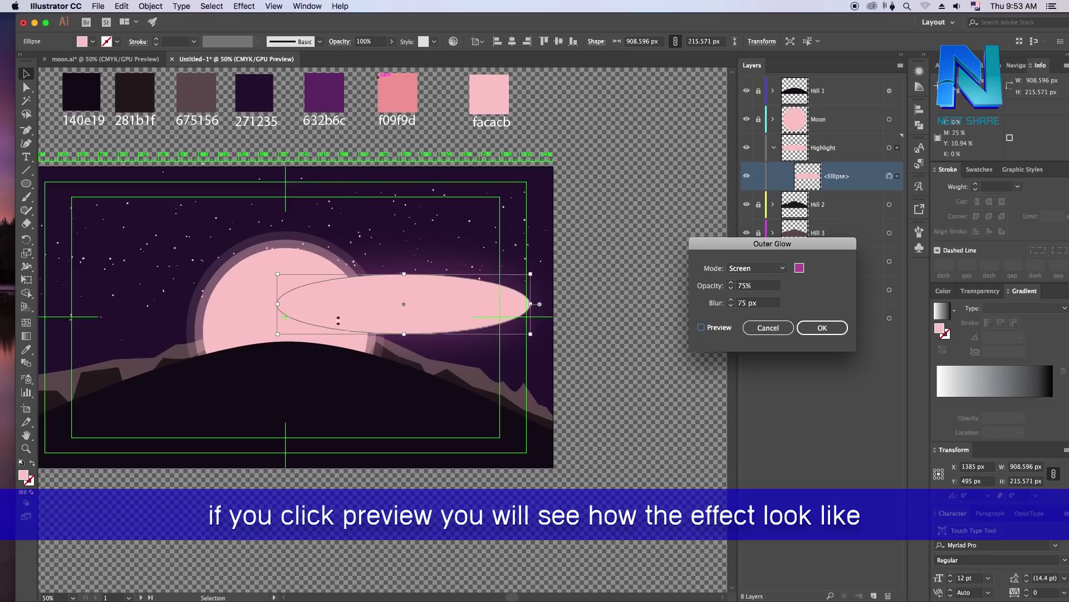
{"action": "left_click", "coordinate": [701, 328]}
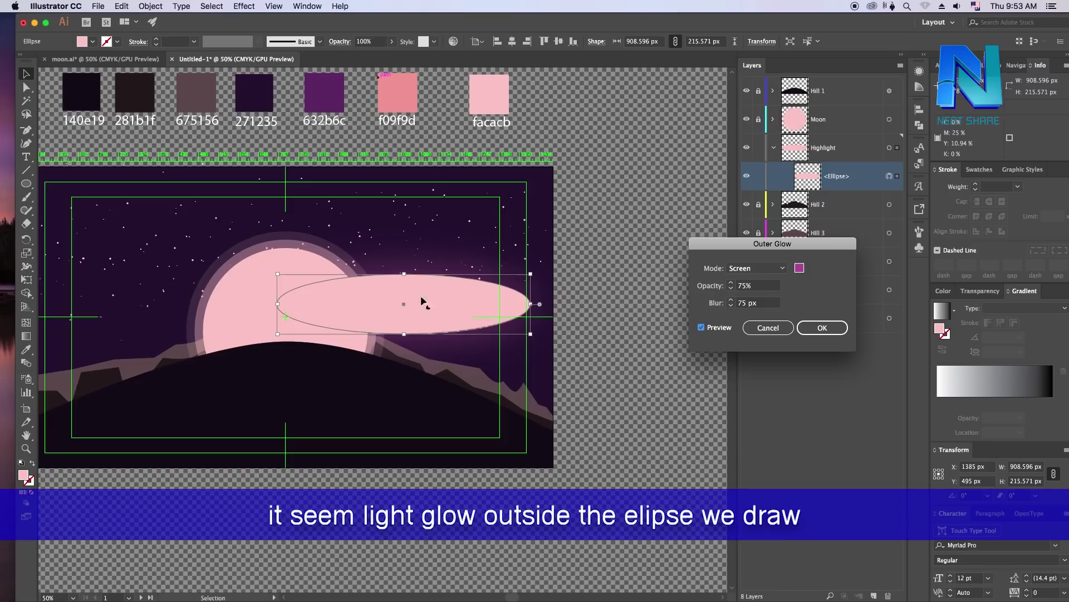
{"action": "left_click", "coordinate": [823, 328]}
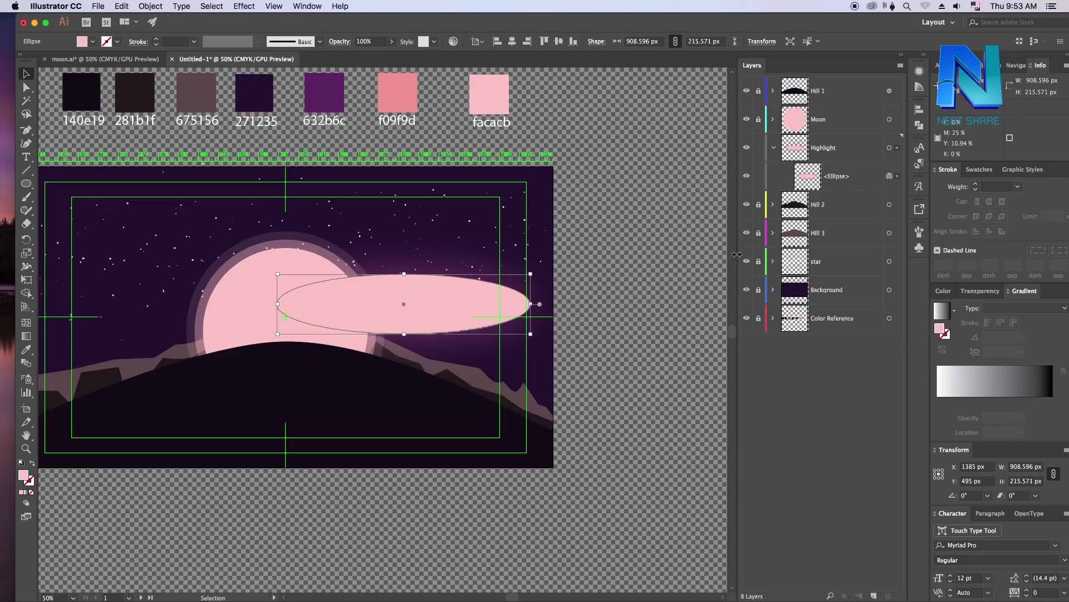
Compare the ellipse's glow on and off, then move it down onto the hilltop
{"action": "left_click", "coordinate": [747, 177]}
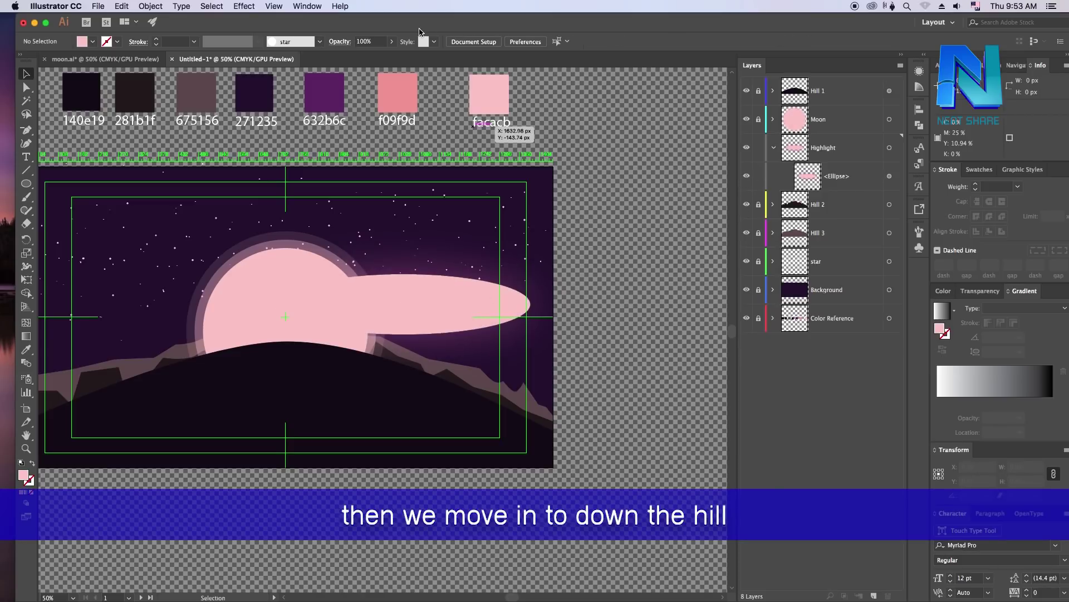
{"action": "key", "text": "super+equal"}
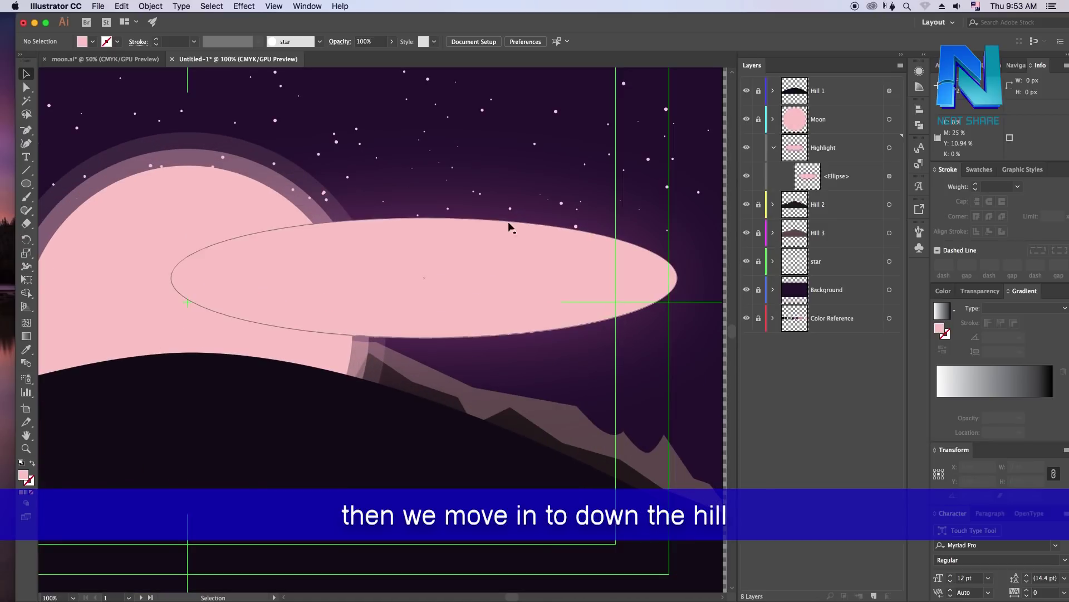
{"action": "left_click", "coordinate": [748, 176]}
{"action": "left_click", "coordinate": [750, 176]}
{"action": "left_click", "coordinate": [890, 176]}
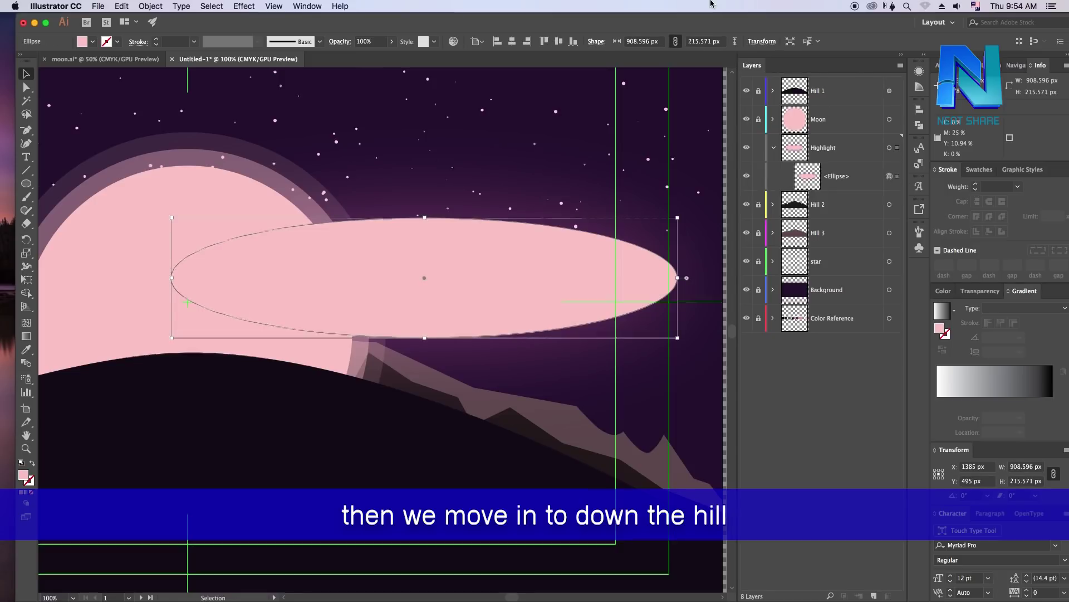
{"action": "key", "text": "super+minus"}
{"action": "scroll", "coordinate": [351, 415], "scroll_direction": "left", "scroll_amount": 5}
{"action": "scroll", "coordinate": [351, 415], "scroll_direction": "down", "scroll_amount": 3}
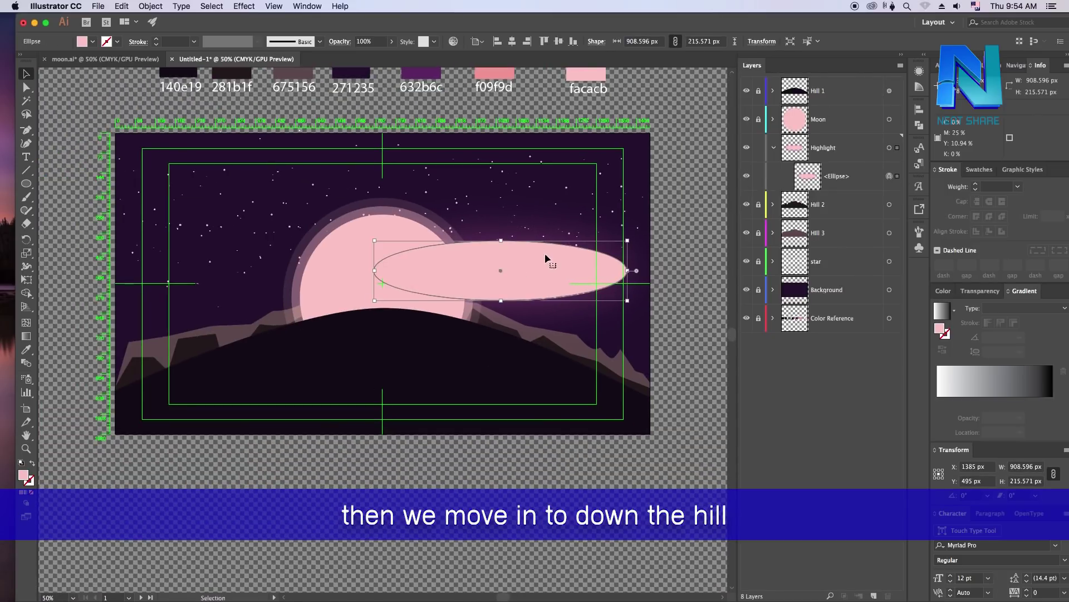
{"action": "left_click_drag", "start_coordinate": [552, 267], "coordinate": [439, 339]}
{"action": "left_click", "coordinate": [510, 107]}
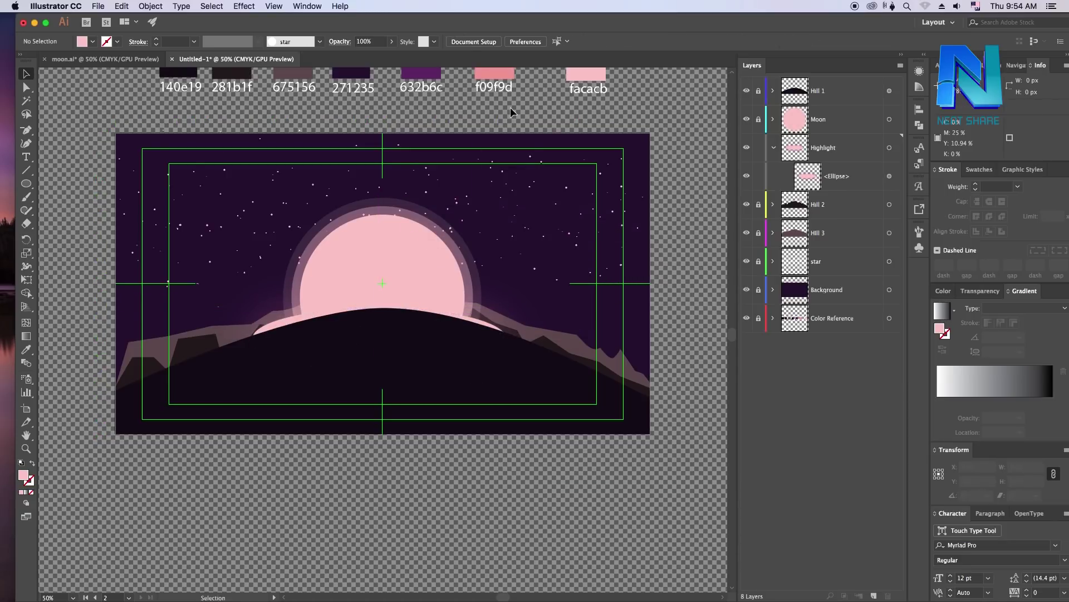
Reshape the ellipse's anchor points and move the Highlight layer below the hills and stars
{"action": "key", "text": "super+plus"}
{"action": "key", "text": "super+plus"}
{"action": "left_click", "coordinate": [432, 329]}
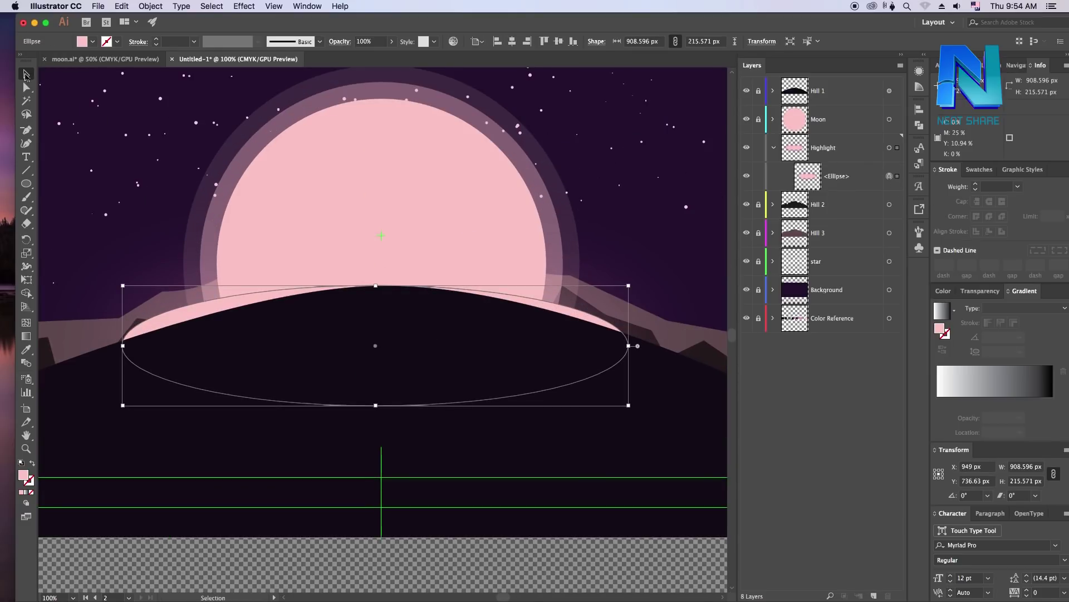
{"action": "key", "text": "a"}
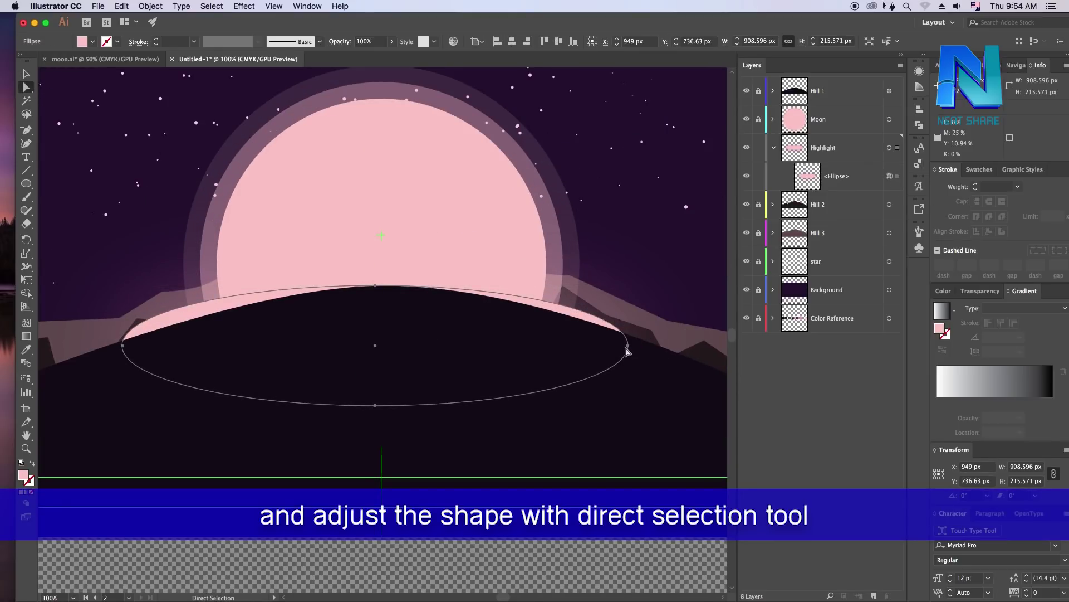
{"action": "left_click_drag", "start_coordinate": [627, 346], "coordinate": [632, 378]}
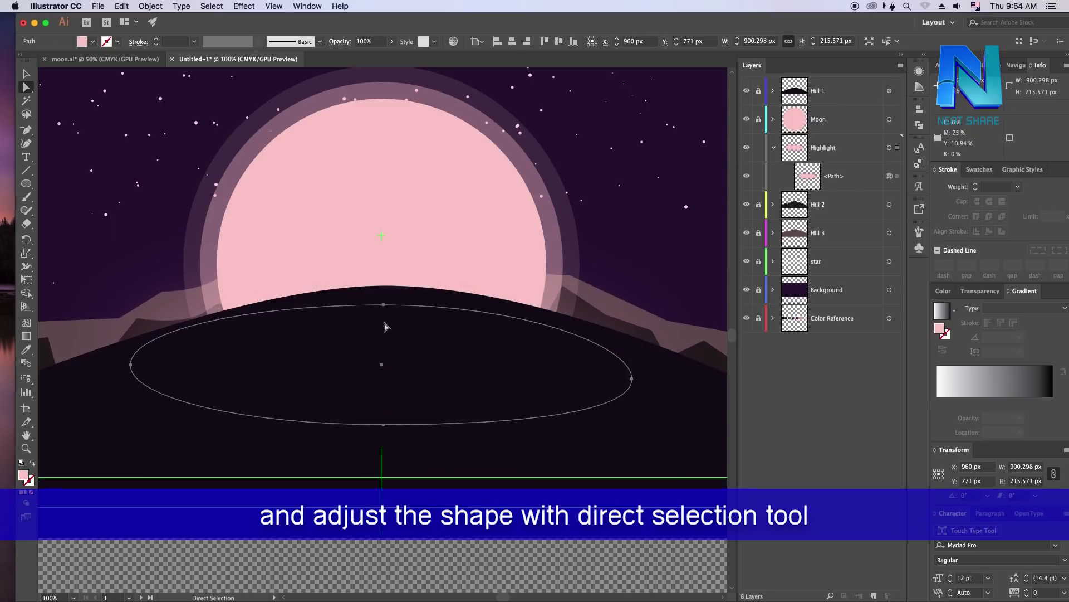
{"action": "left_click_drag", "start_coordinate": [383, 307], "coordinate": [385, 301]}
{"action": "left_click_drag", "start_coordinate": [132, 365], "coordinate": [144, 375]}
{"action": "left_click", "coordinate": [774, 148]}
{"action": "left_click", "coordinate": [838, 151]}
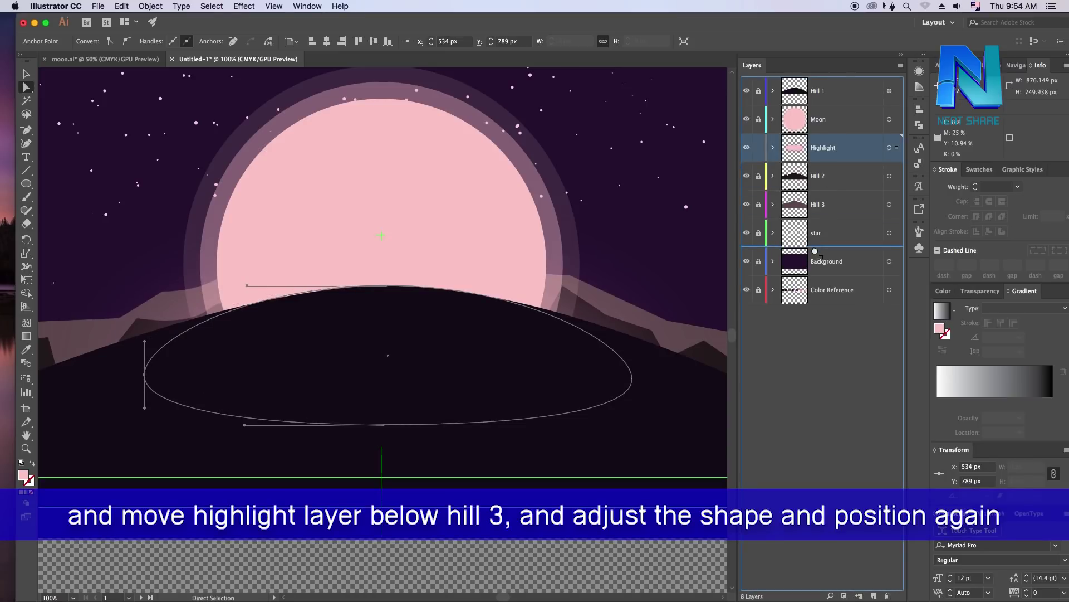
{"action": "left_click_drag", "start_coordinate": [825, 151], "coordinate": [807, 255]}
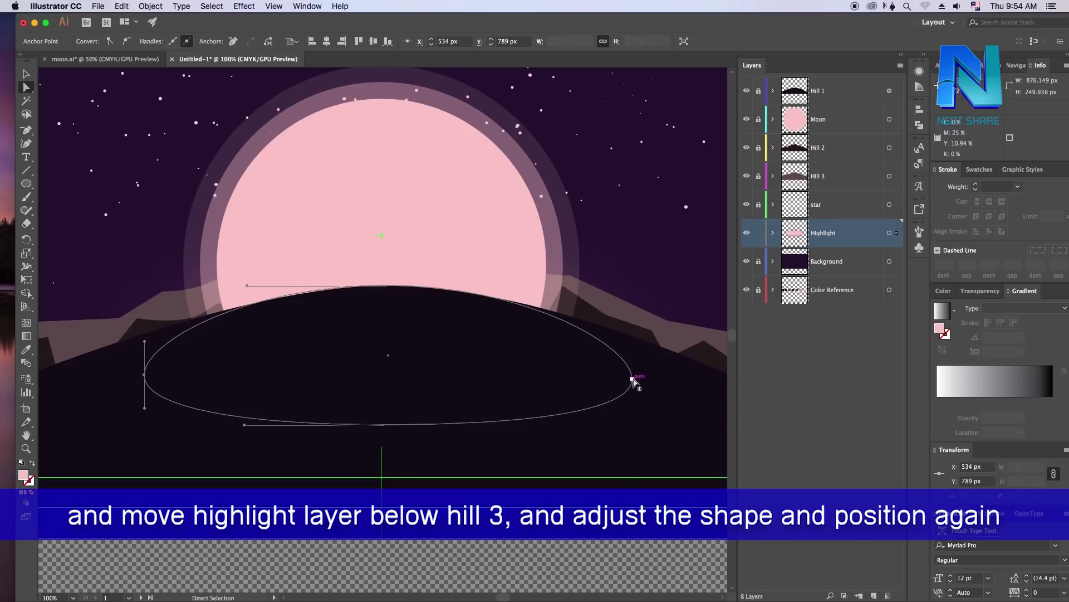
Flatten and widen the highlight behind the ridge so its glow spreads along it
{"action": "mouse_move", "coordinate": [387, 286]}
{"action": "left_mouse_down"}
{"action": "mouse_move", "coordinate": [387, 276]}
{"action": "mouse_move", "coordinate": [417, 280]}
{"action": "mouse_move", "coordinate": [415, 235]}
{"action": "left_mouse_up"}
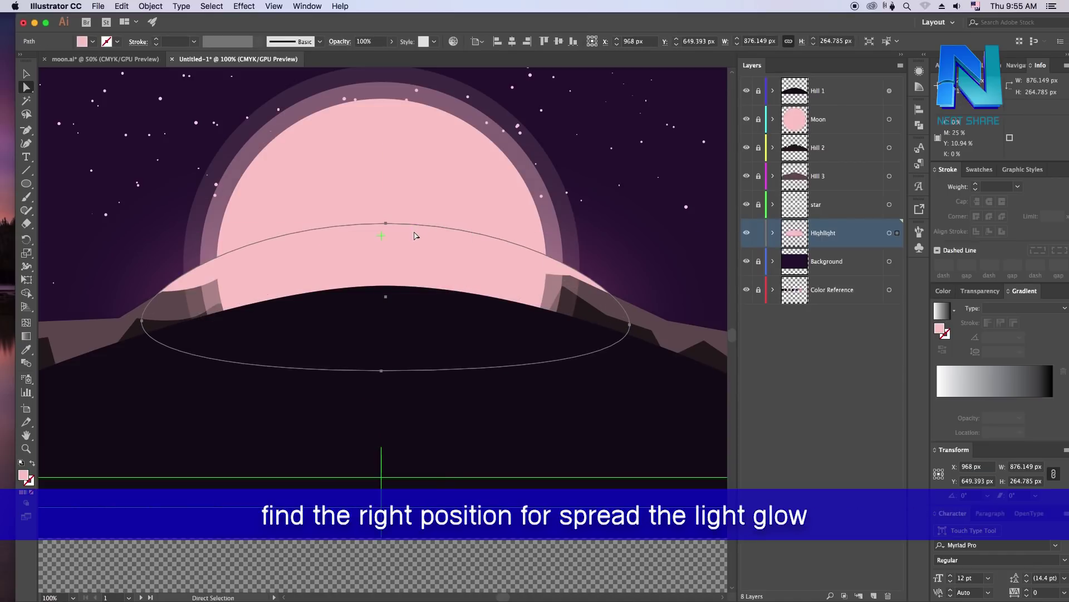
{"action": "left_click_drag", "start_coordinate": [415, 236], "coordinate": [393, 281]}
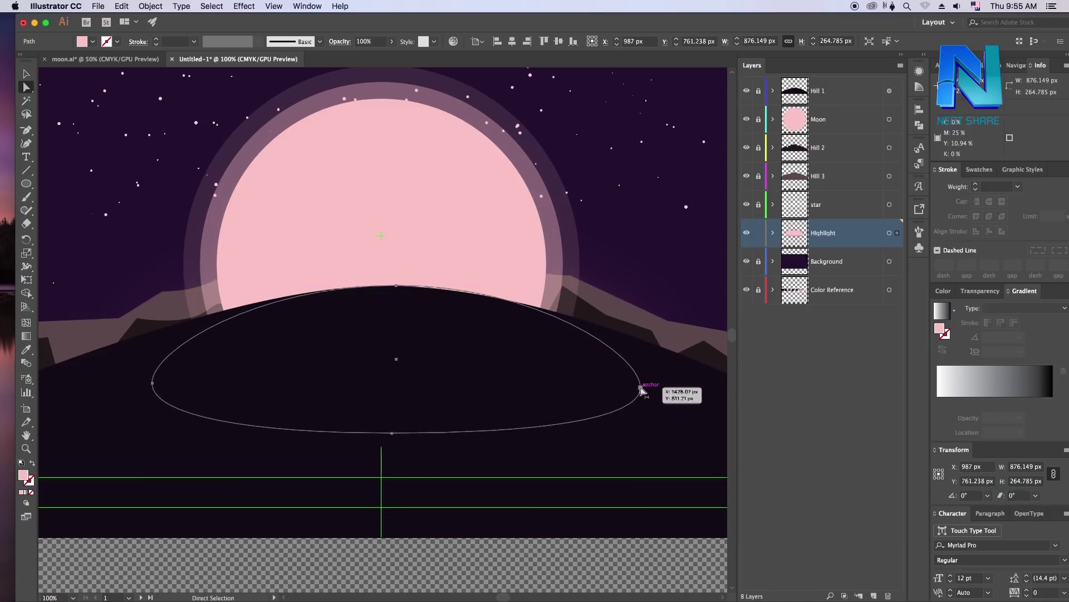
{"action": "key", "text": "super+minus"}
{"action": "left_click_drag", "start_coordinate": [390, 357], "coordinate": [390, 330]}
{"action": "left_click_drag", "start_coordinate": [383, 253], "coordinate": [388, 274]}
{"action": "left_click_drag", "start_coordinate": [545, 321], "coordinate": [552, 315]}
{"action": "left_click_drag", "start_coordinate": [221, 318], "coordinate": [560, 313]}
{"action": "left_click_drag", "start_coordinate": [217, 313], "coordinate": [179, 331]}
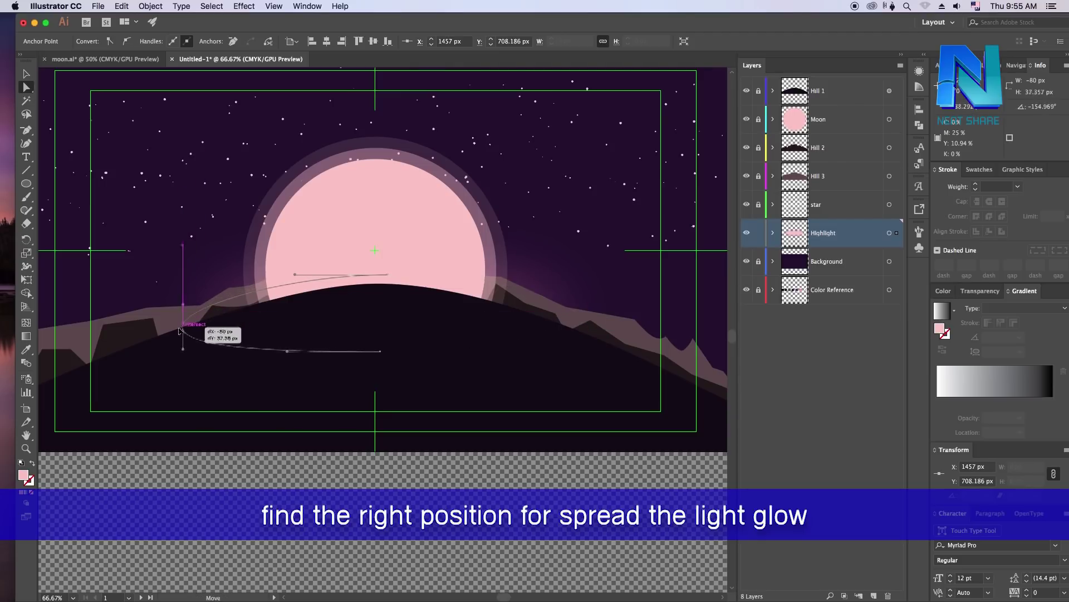
{"action": "left_click_drag", "start_coordinate": [180, 331], "coordinate": [181, 334]}
{"action": "left_click_drag", "start_coordinate": [557, 313], "coordinate": [604, 335]}
{"action": "left_click", "coordinate": [815, 235]}
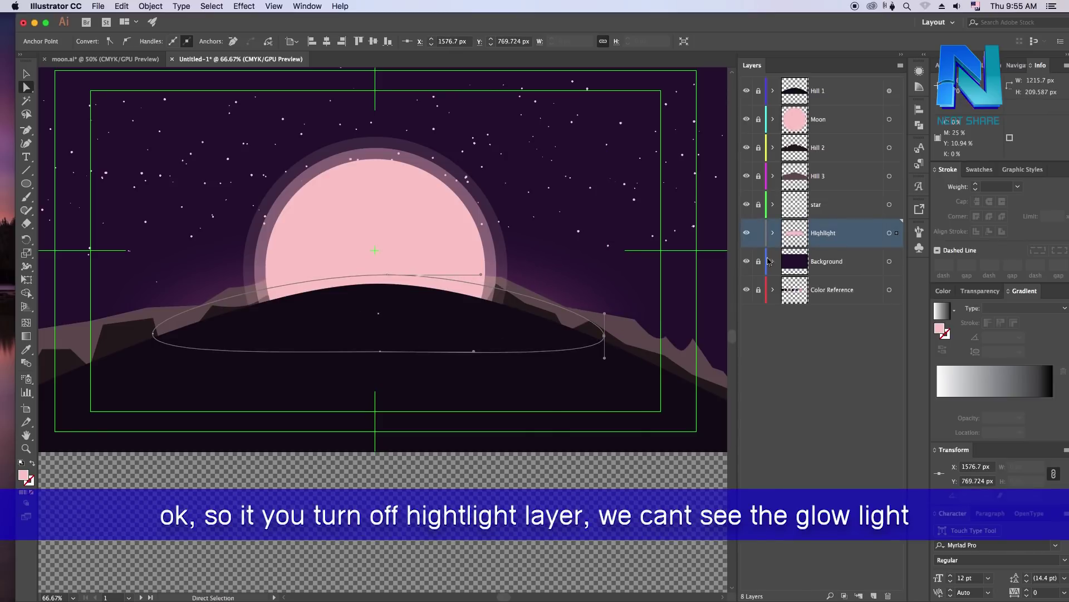
{"action": "left_click", "coordinate": [747, 235]}
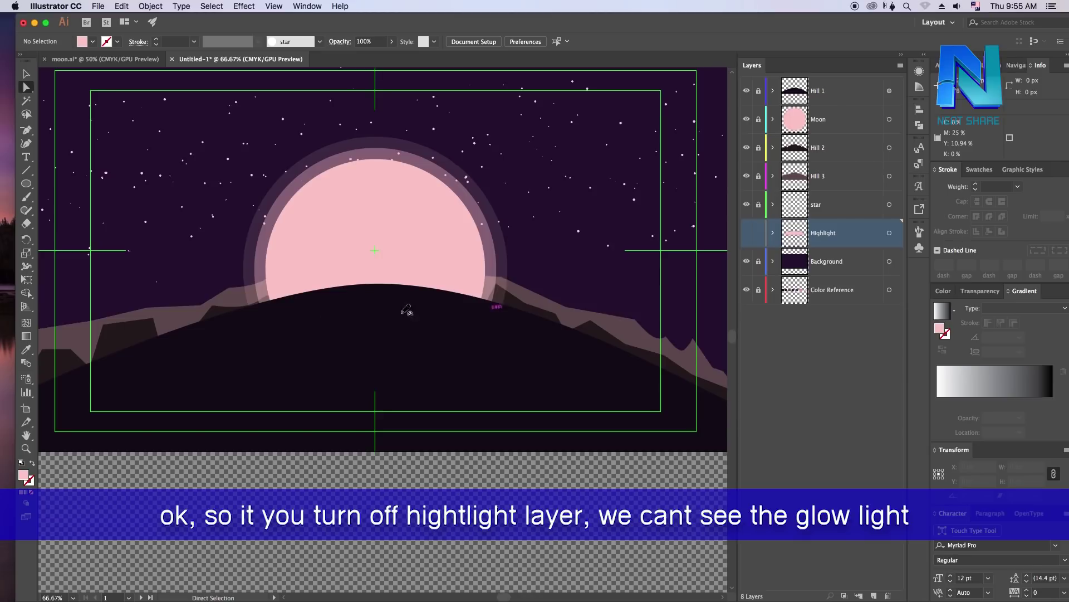
{"action": "left_click", "coordinate": [28, 73]}
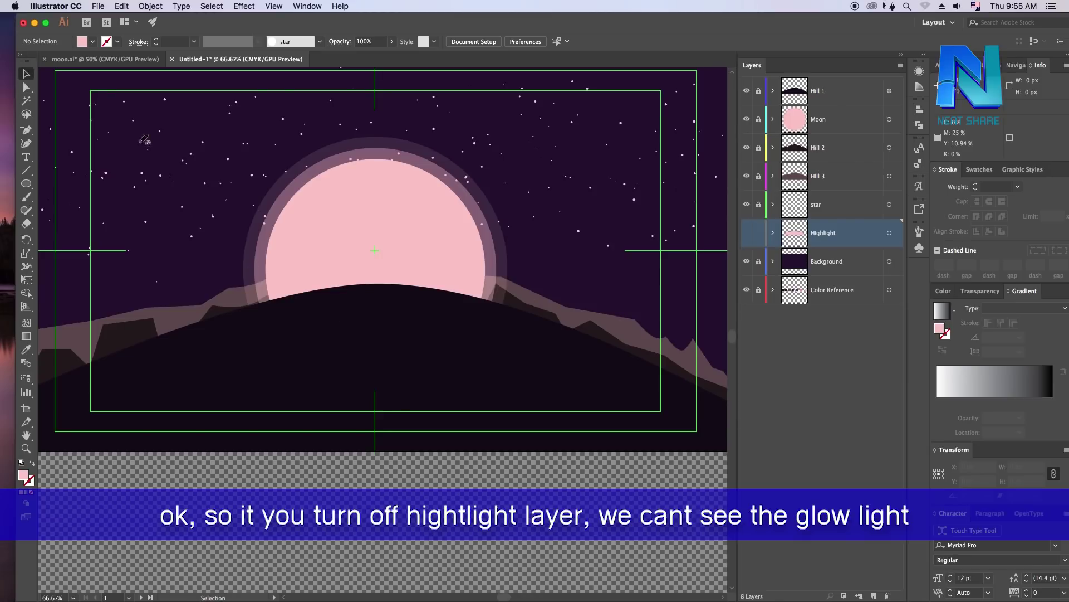
{"action": "left_click", "coordinate": [747, 238]}
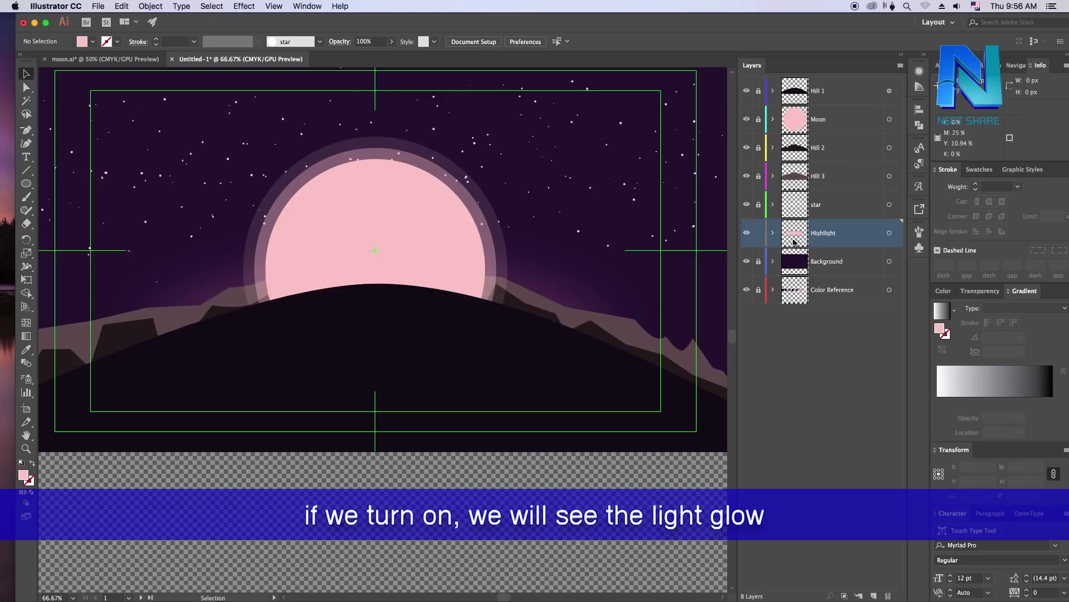
{"action": "left_click", "coordinate": [774, 232]}
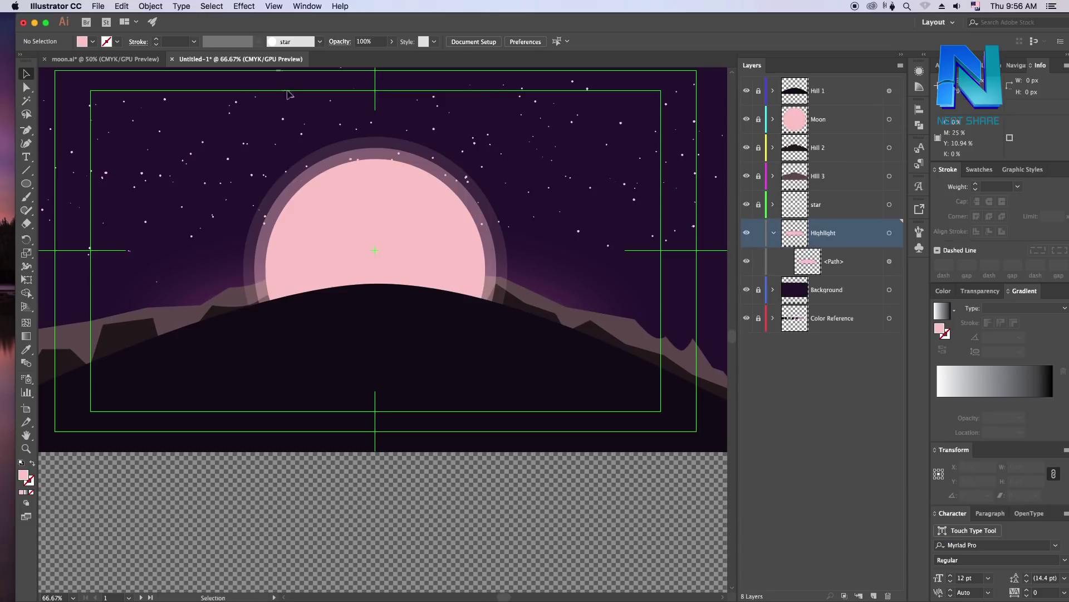
{"action": "left_click", "coordinate": [244, 6]}
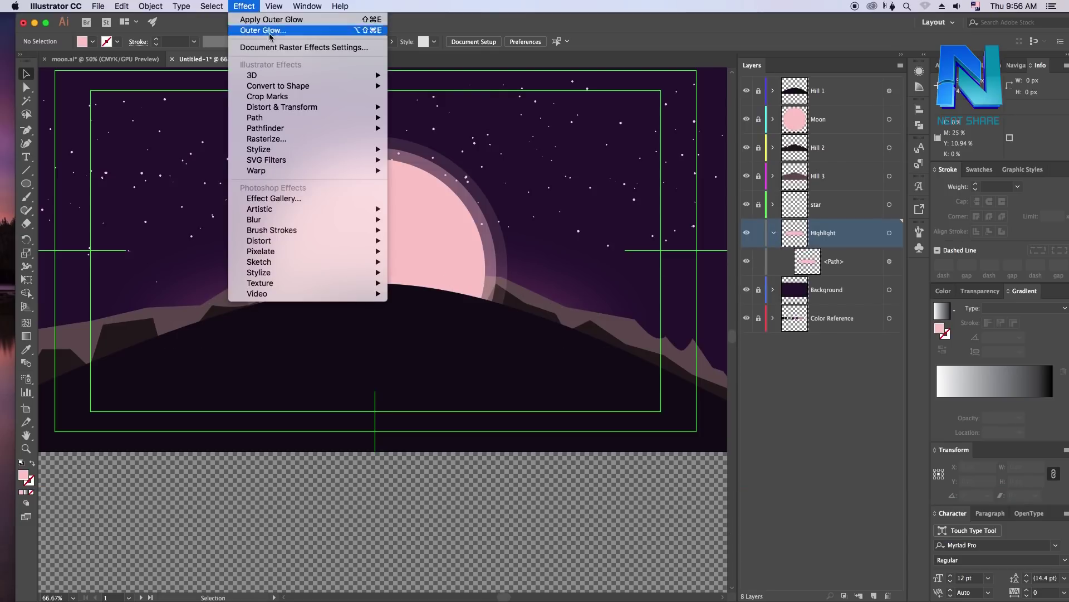
{"action": "left_click", "coordinate": [513, 512]}
{"action": "left_click", "coordinate": [774, 233]}
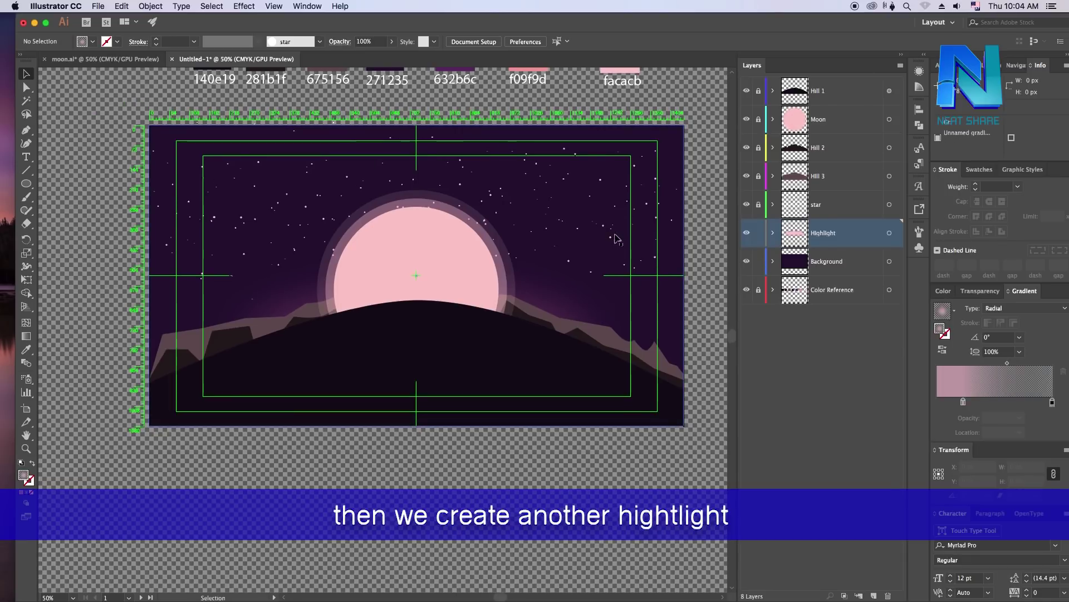
Draw a closed curved Pen path across the hilltop from left to right
{"action": "left_click_drag", "start_coordinate": [616, 277], "coordinate": [587, 289]}
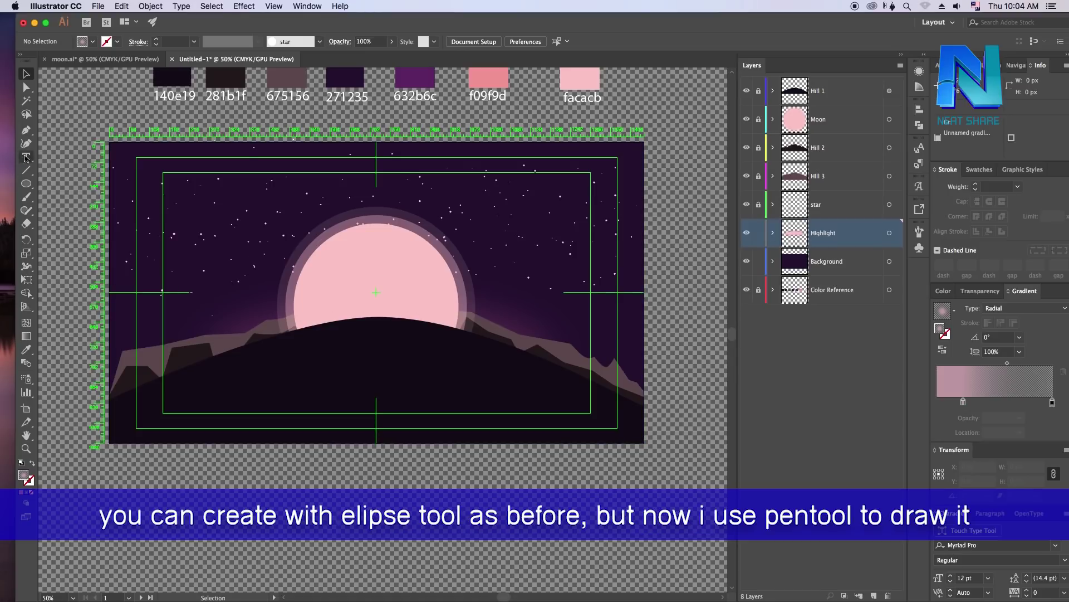
{"action": "left_click", "coordinate": [25, 131]}
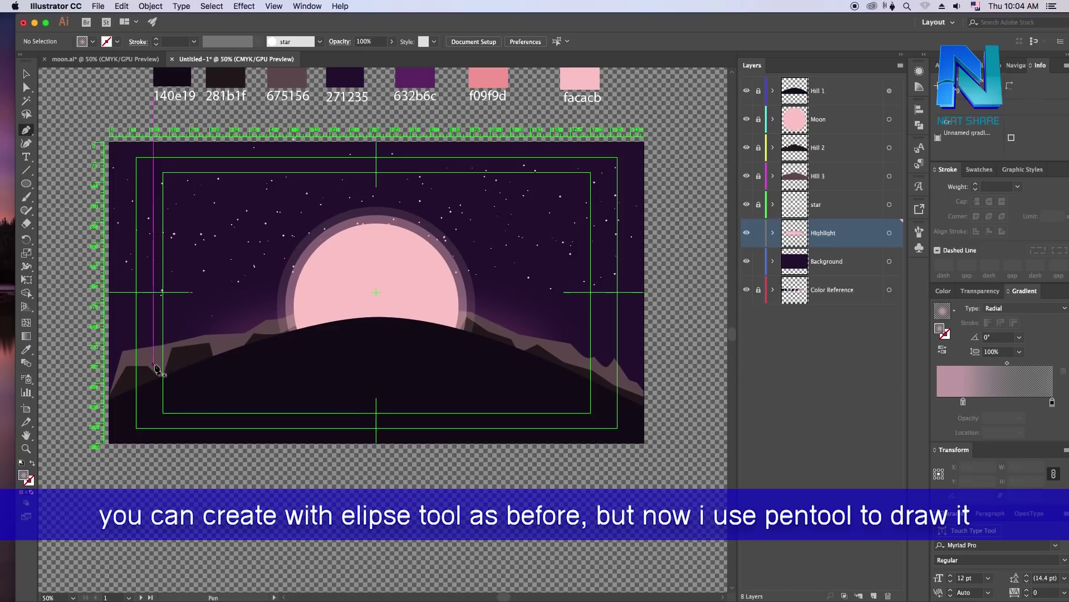
{"action": "left_click_drag", "start_coordinate": [25, 184], "coordinate": [71, 221]}
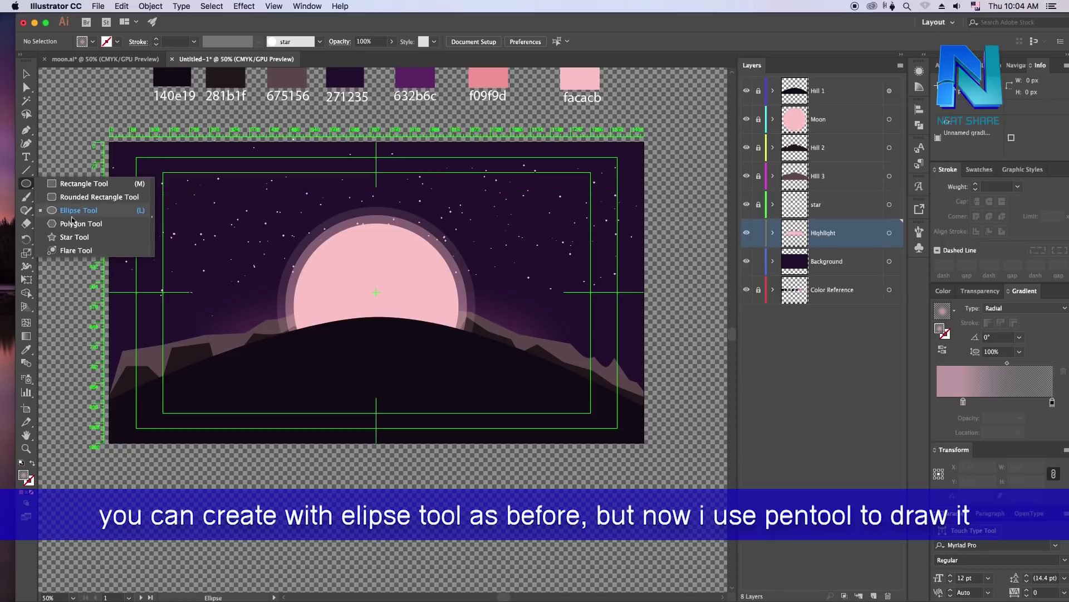
{"action": "left_click", "coordinate": [25, 130]}
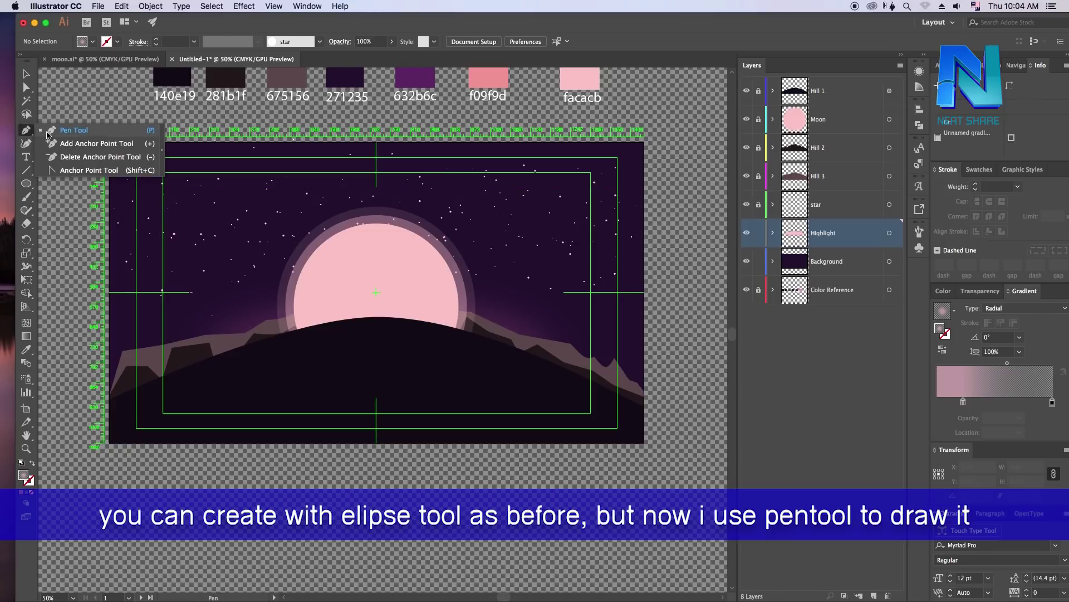
{"action": "left_click", "coordinate": [160, 369]}
{"action": "mouse_move", "coordinate": [323, 337]}
{"action": "left_mouse_down"}
{"action": "mouse_move", "coordinate": [436, 317]}
{"action": "mouse_move", "coordinate": [528, 322]}
{"action": "left_mouse_up"}
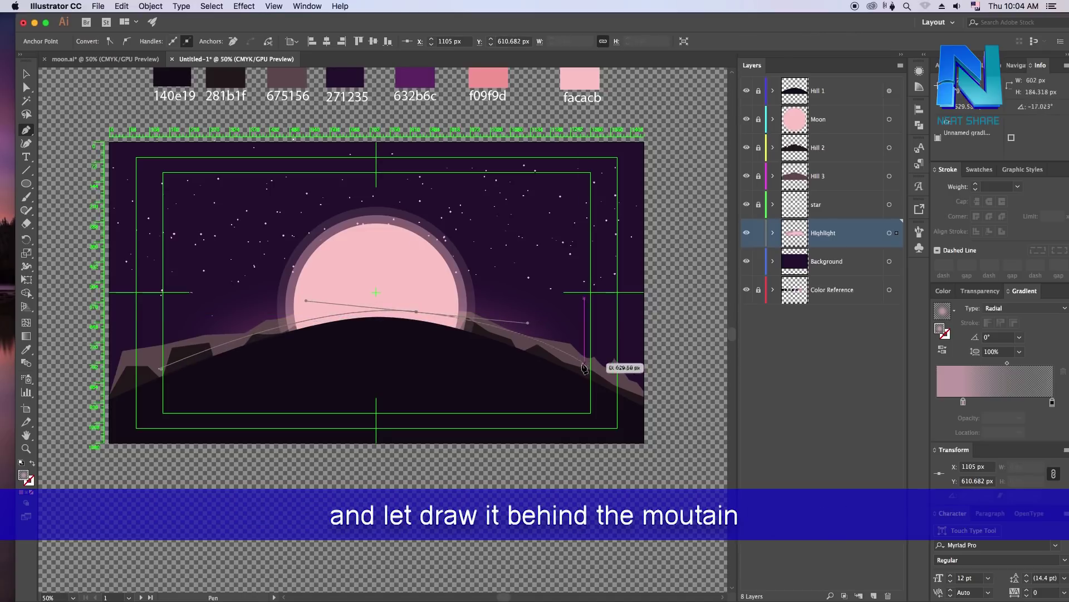
{"action": "left_click_drag", "start_coordinate": [510, 388], "coordinate": [195, 379]}
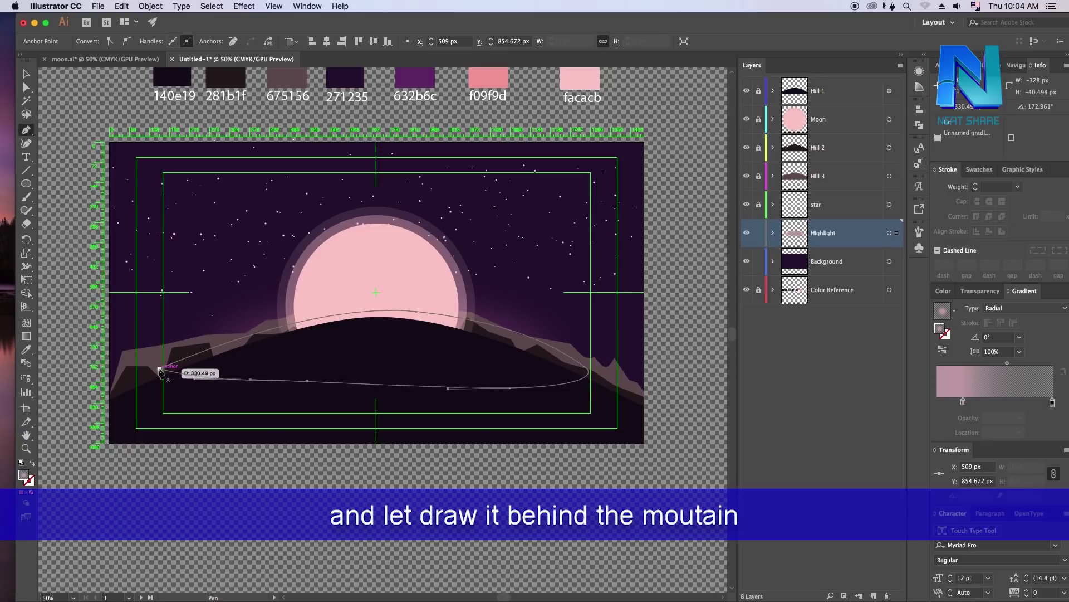
{"action": "left_click", "coordinate": [166, 366]}
Adjust the shape's anchors and curves into a low flat arc along the hill
{"action": "key", "text": "a"}
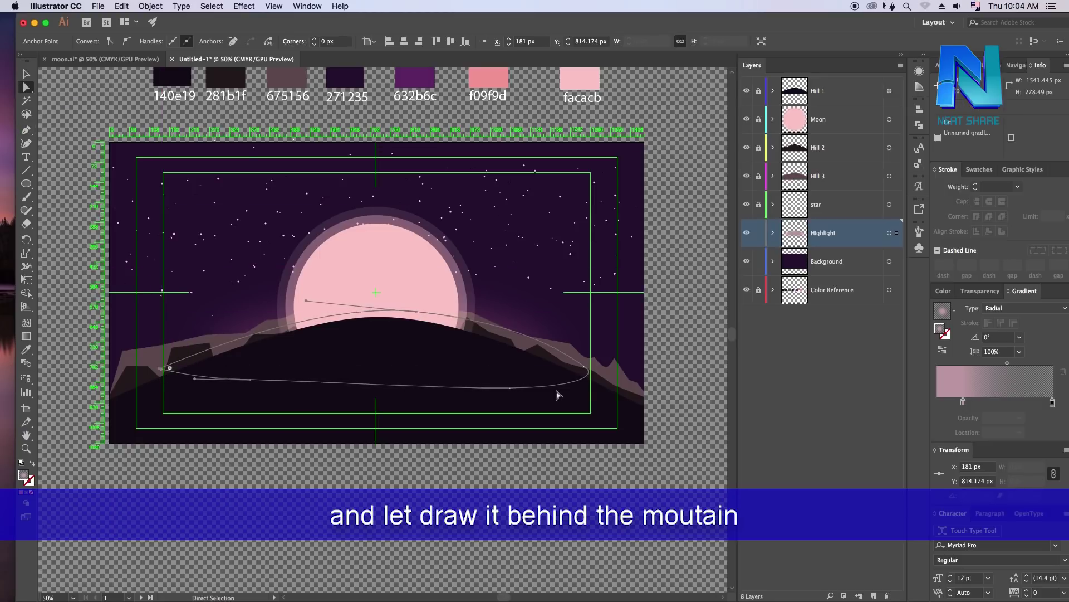
{"action": "left_click", "coordinate": [584, 369]}
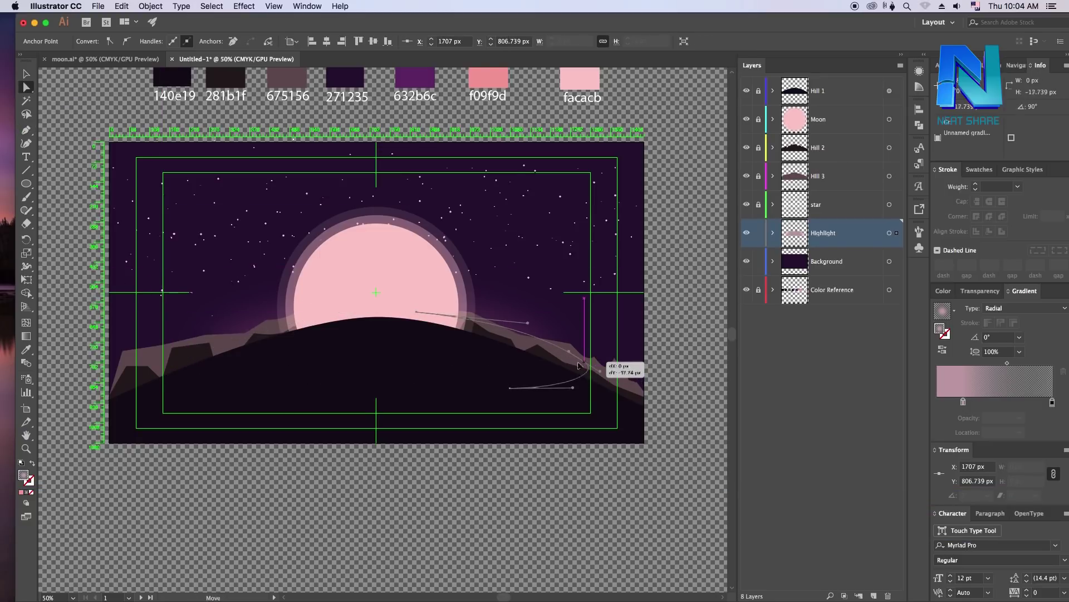
{"action": "left_click_drag", "start_coordinate": [415, 318], "coordinate": [371, 313]}
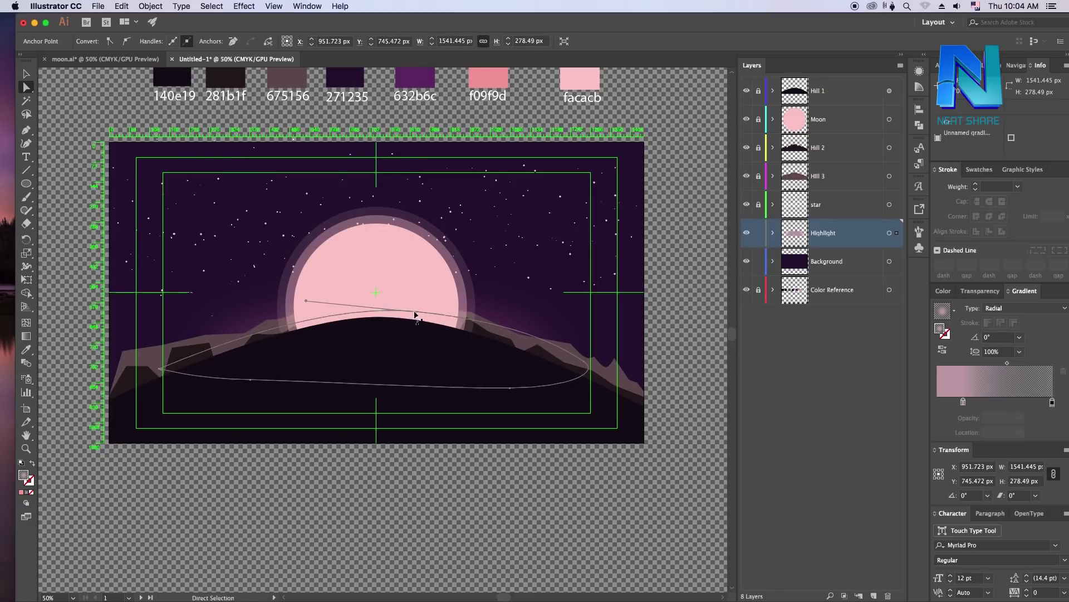
{"action": "left_click_drag", "start_coordinate": [306, 300], "coordinate": [308, 289]}
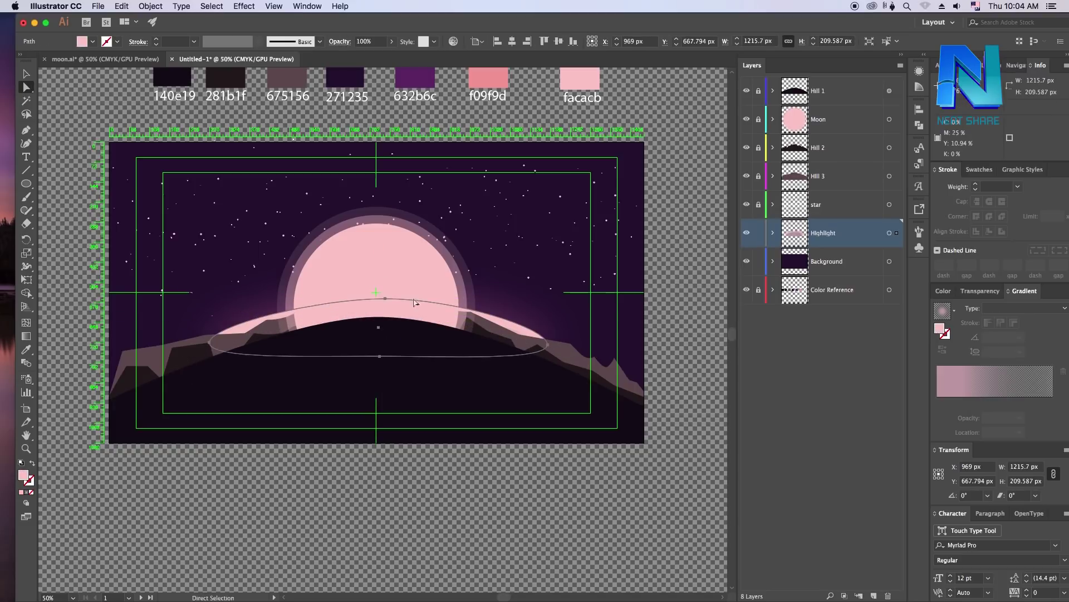
Change the hilltop shape's fill from radial gradient to solid pink, then compare both Highlight paths
{"action": "left_click", "coordinate": [773, 233]}
{"action": "left_click", "coordinate": [845, 270]}
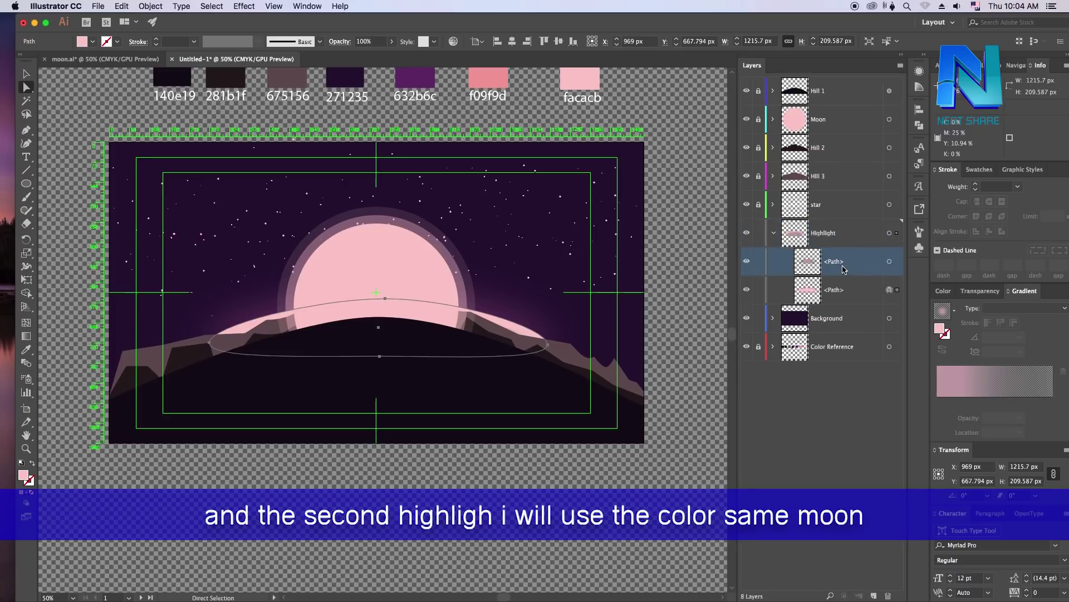
{"action": "left_click", "coordinate": [890, 262]}
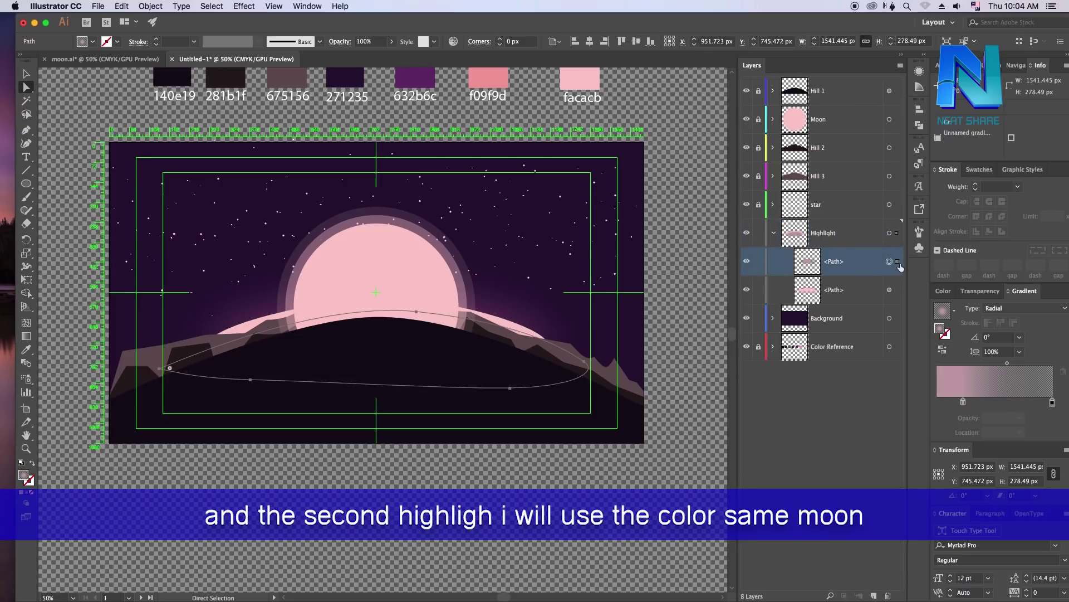
{"action": "left_click", "coordinate": [22, 491]}
{"action": "left_click", "coordinate": [227, 488]}
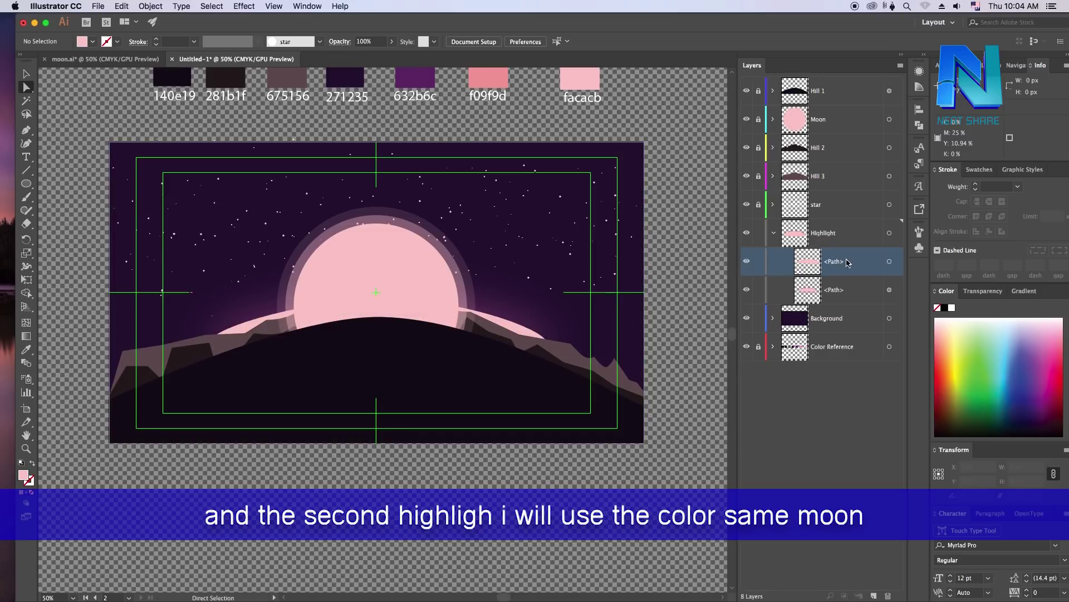
{"action": "left_click", "coordinate": [747, 290]}
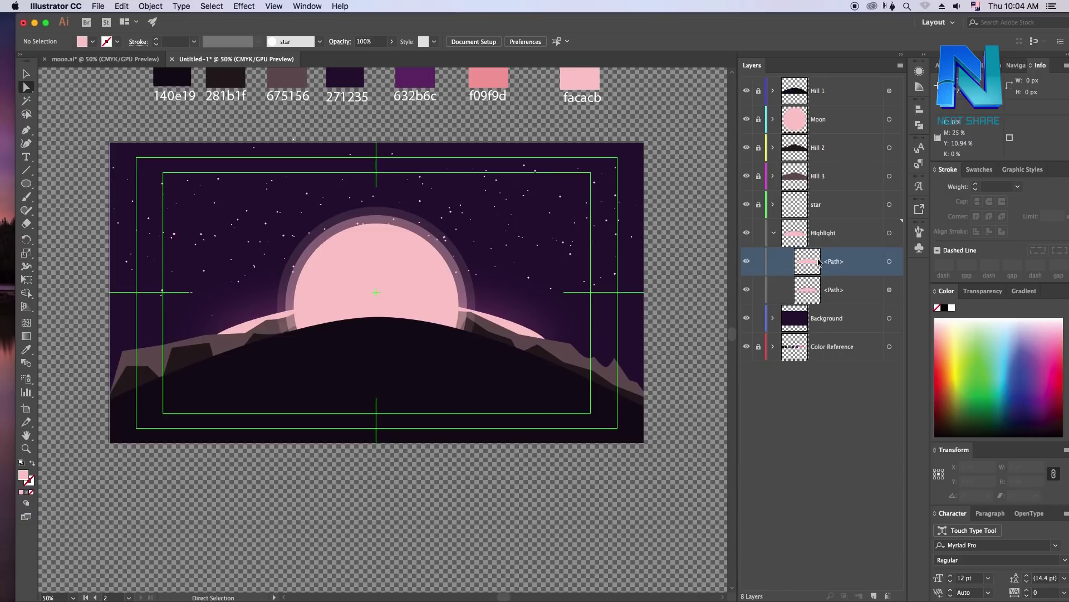
{"action": "left_click", "coordinate": [842, 294]}
{"action": "left_click", "coordinate": [889, 290]}
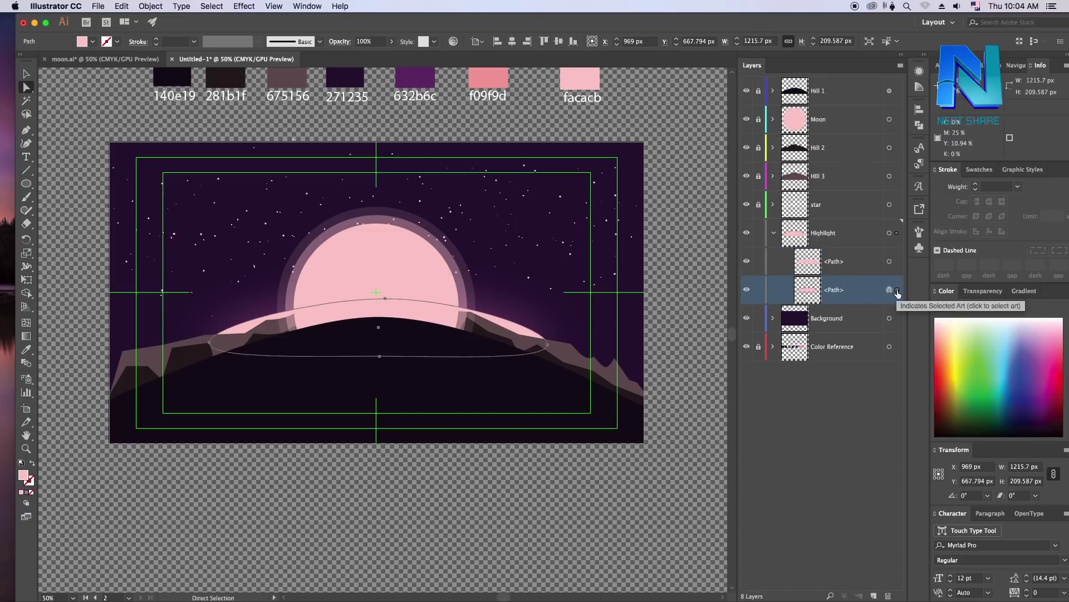
{"action": "left_click", "coordinate": [903, 267]}
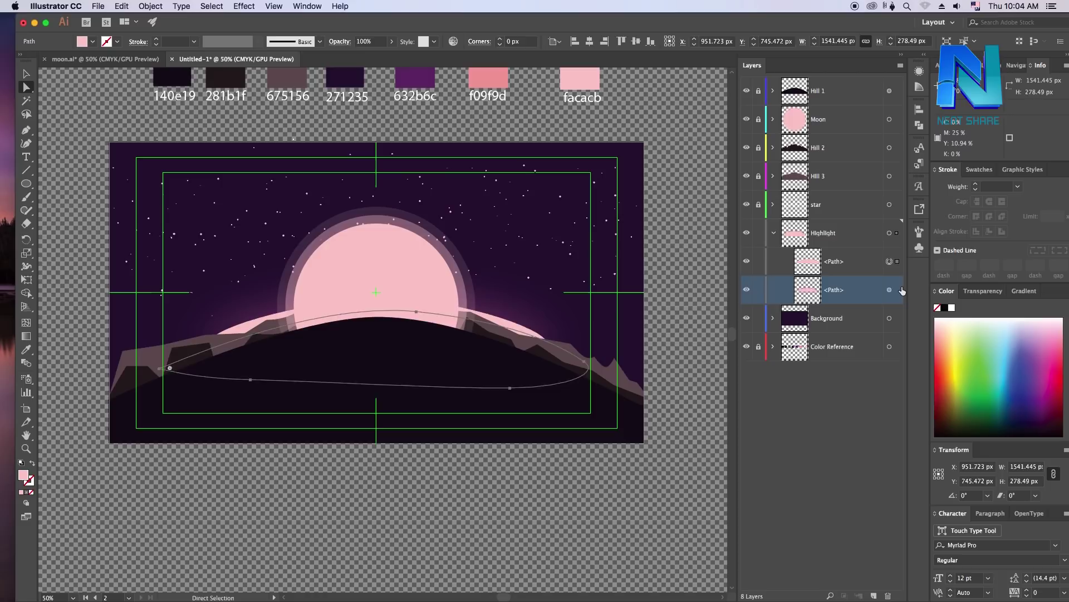
{"action": "left_click", "coordinate": [900, 288]}
Rename the first path 'highlight 1' and nudge it slightly downward
{"action": "left_click", "coordinate": [844, 262]}
{"action": "double_click", "coordinate": [836, 263]}
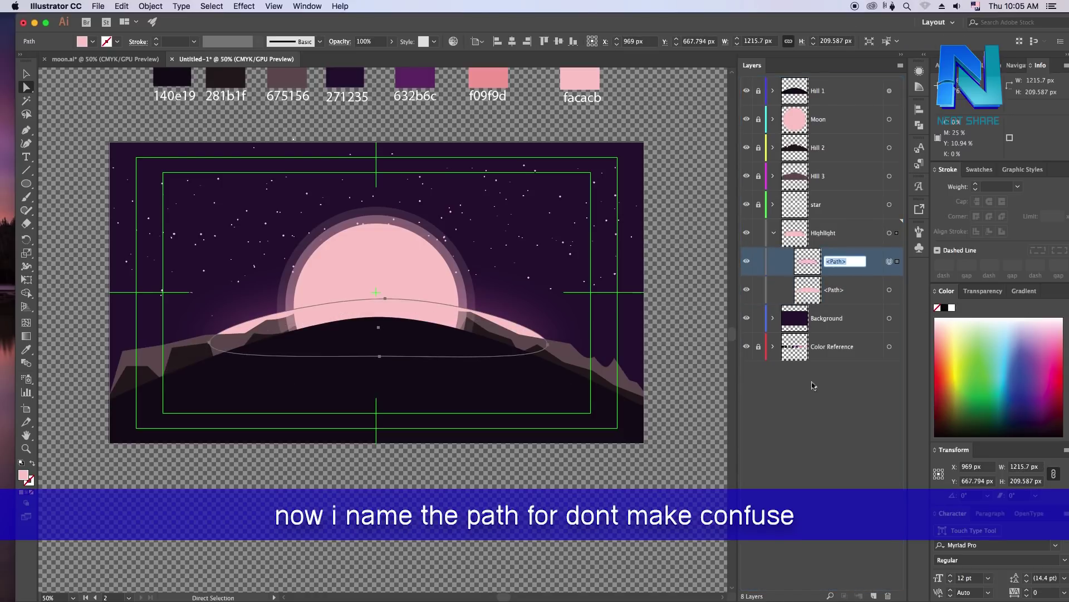
{"action": "type", "text": "highlight 1"}
{"action": "key", "text": "Return"}
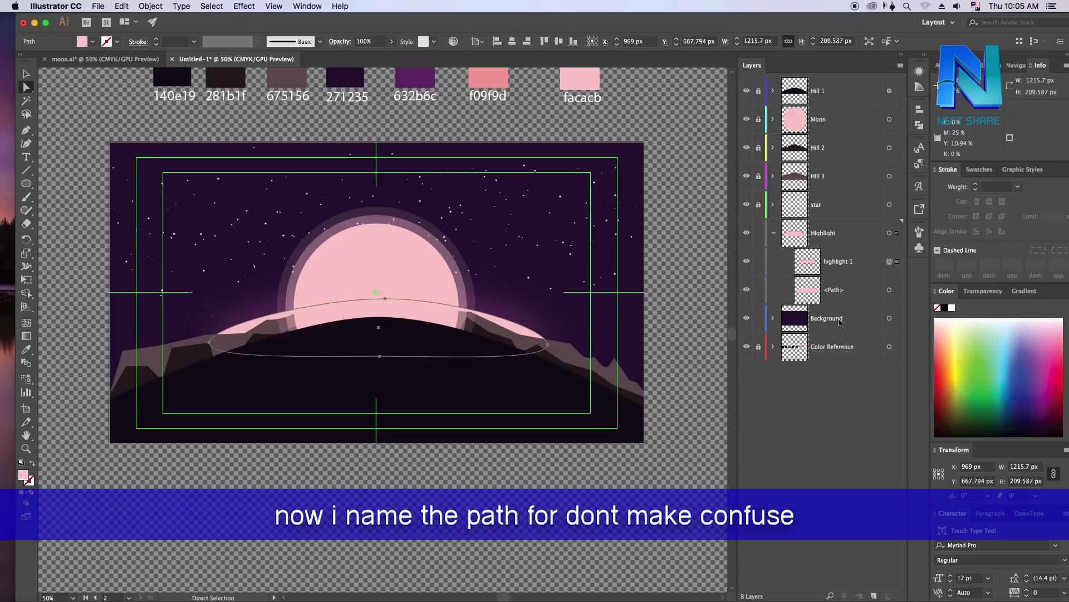
{"action": "key", "text": "super+shift+a"}
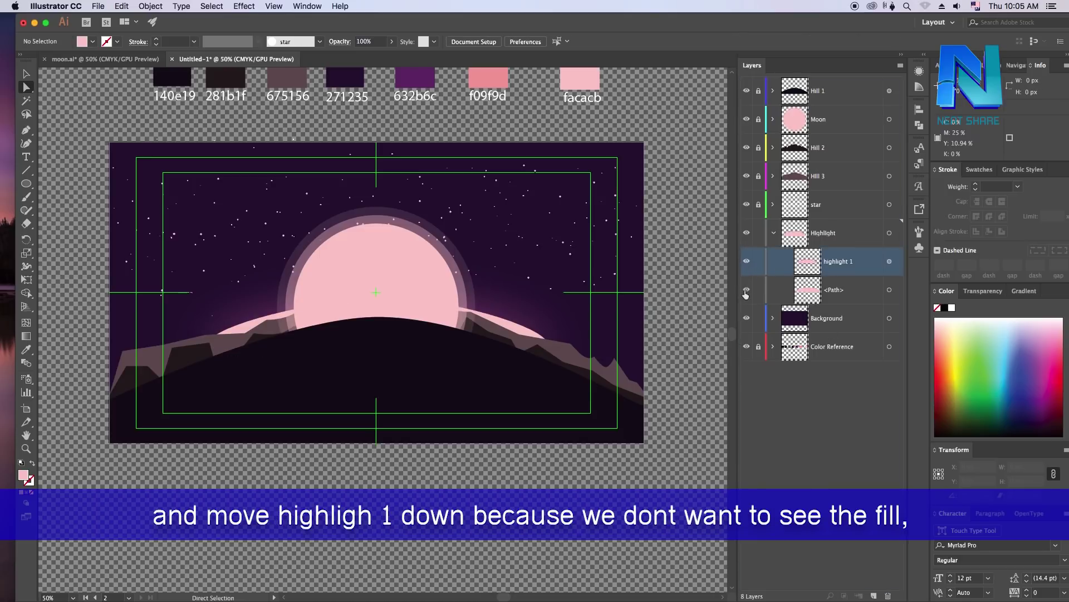
{"action": "left_click", "coordinate": [890, 261]}
{"action": "key", "text": "Down"}
{"action": "key", "text": "Down"}
{"action": "key", "text": "Down"}
{"action": "key", "text": "Down"}
{"action": "key", "text": "Down"}
{"action": "key", "text": "Down"}
{"action": "key", "text": "Down"}
{"action": "key", "text": "Down"}
{"action": "key", "text": "Down"}
{"action": "key", "text": "Down"}
{"action": "key", "text": "Down"}
{"action": "key", "text": "Down"}
{"action": "key", "text": "Down"}
{"action": "key", "text": "Down"}
{"action": "key", "text": "Down"}
{"action": "key", "text": "Down"}
{"action": "key", "text": "Down"}
{"action": "key", "text": "Down"}
{"action": "key", "text": "Down"}
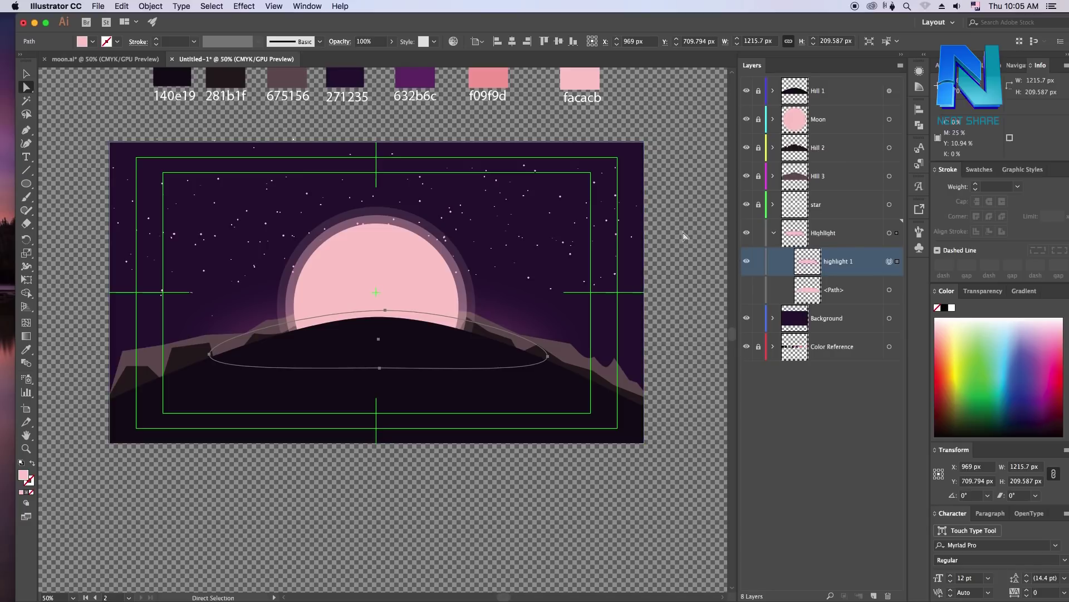
{"action": "left_click", "coordinate": [684, 236]}
Rename the second path 'highlight 2' and stack highlight 1 beneath it
{"action": "left_click", "coordinate": [829, 294]}
{"action": "left_click", "coordinate": [750, 291]}
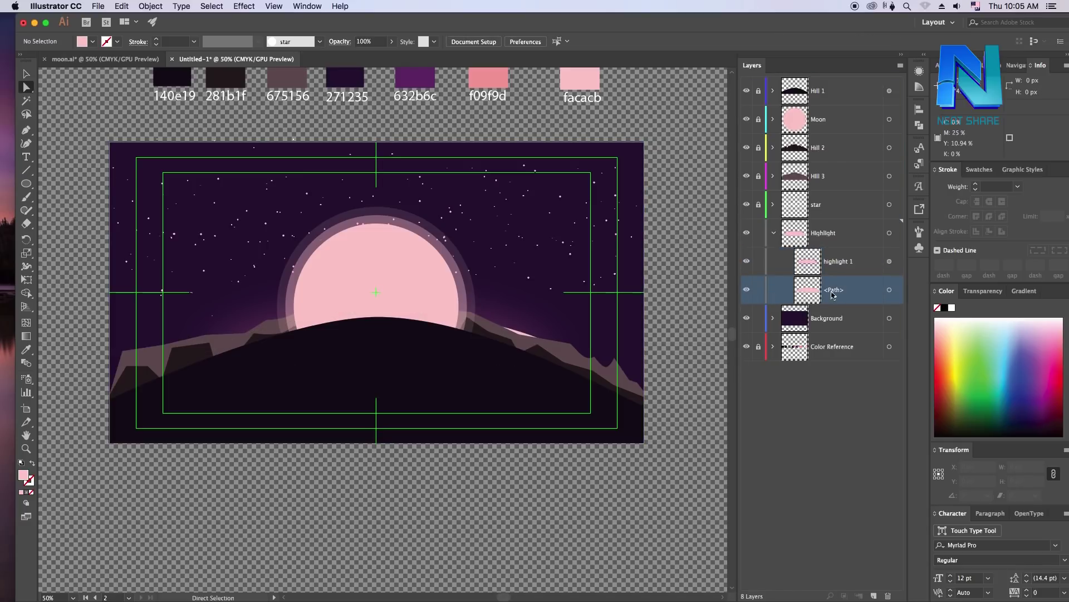
{"action": "double_click", "coordinate": [834, 298]}
{"action": "type", "text": "hi"}
{"action": "key", "text": "Return"}
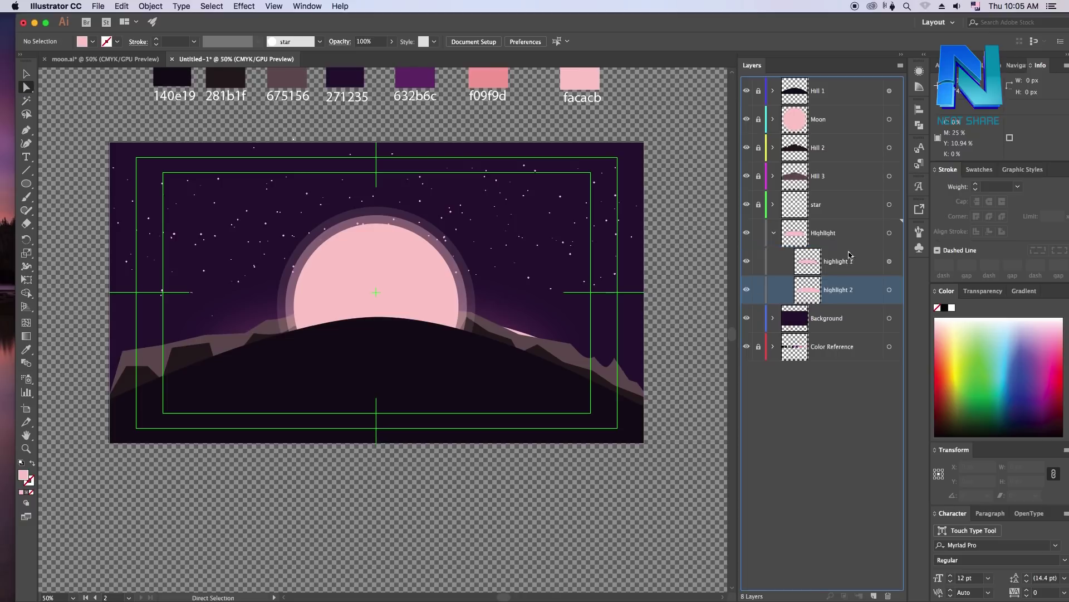
{"action": "left_click_drag", "start_coordinate": [839, 262], "coordinate": [843, 295]}
Compare highlight 1's glow, then select highlight 2 and bring up Gaussian Blur at 16.3 pixels
{"action": "left_click", "coordinate": [747, 290]}
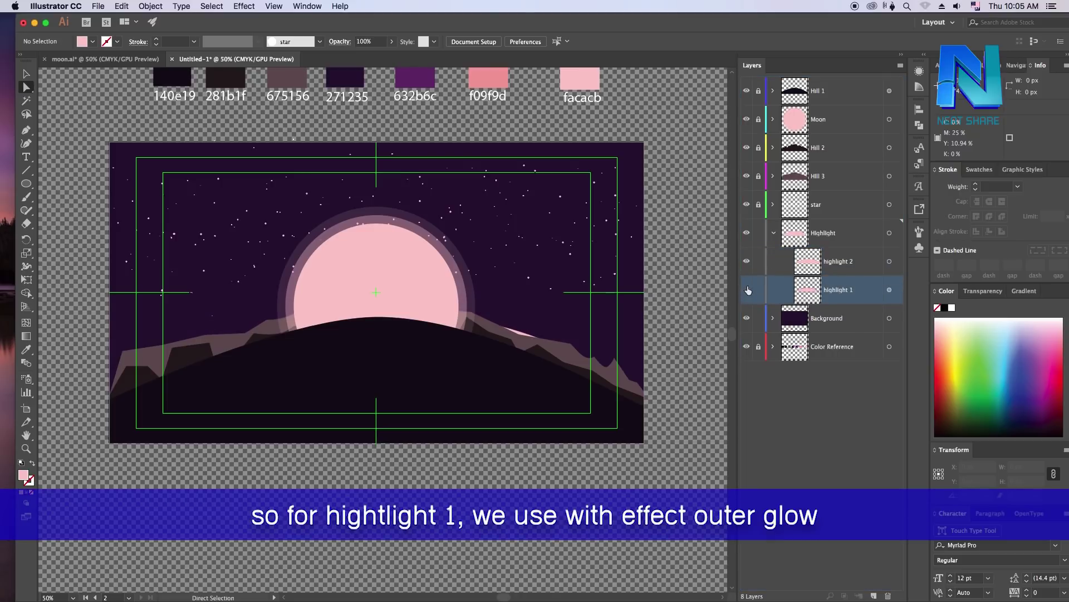
{"action": "left_click", "coordinate": [747, 290]}
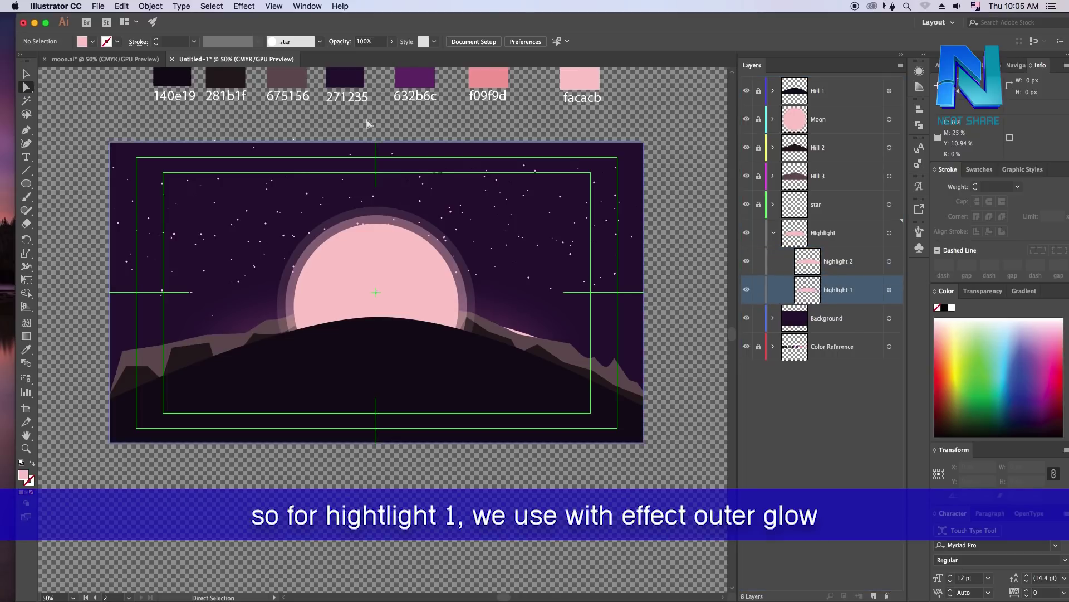
{"action": "left_click", "coordinate": [273, 6]}
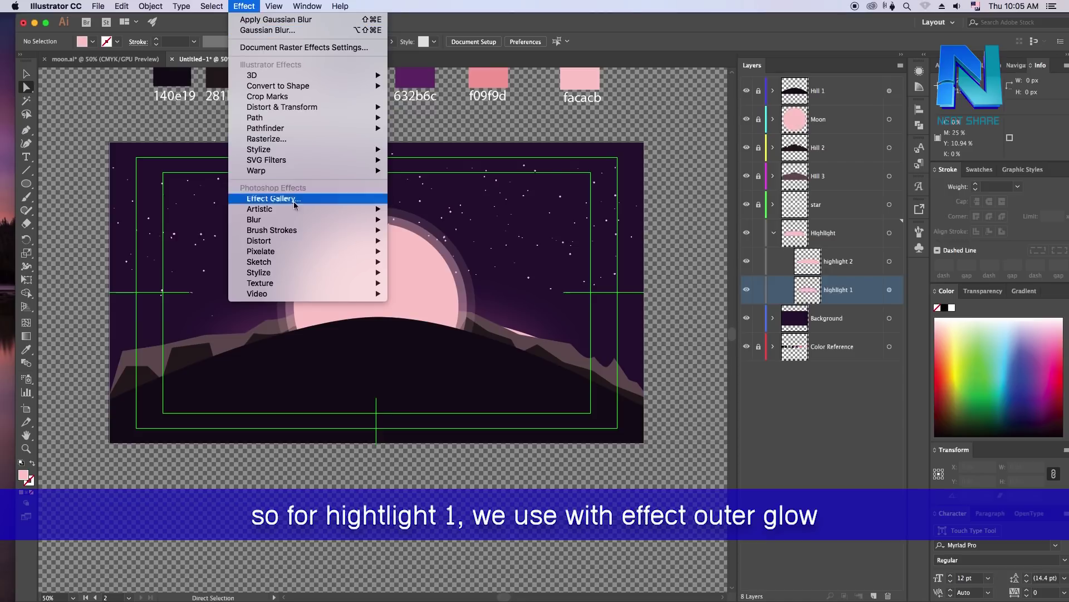
{"action": "mouse_move", "coordinate": [259, 148]}
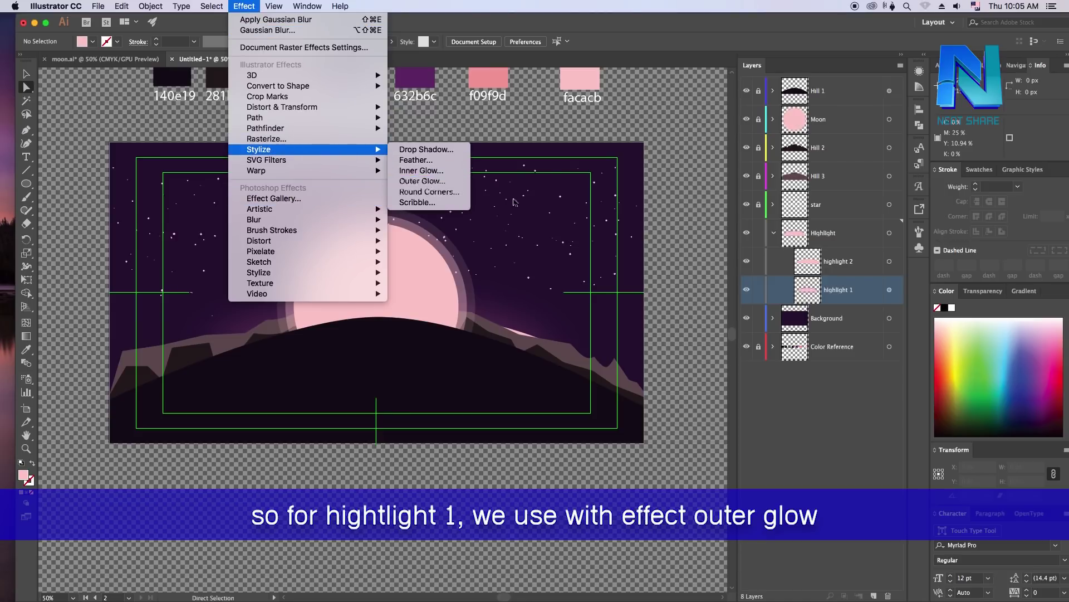
{"action": "left_click", "coordinate": [841, 319]}
{"action": "left_click", "coordinate": [830, 272]}
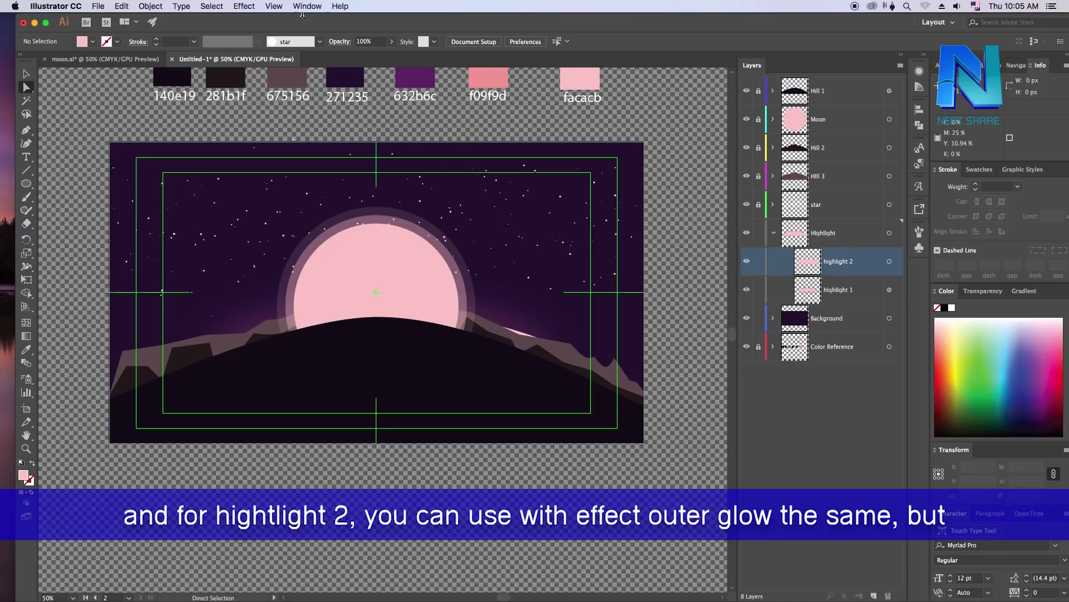
{"action": "left_click", "coordinate": [248, 10]}
{"action": "mouse_move", "coordinate": [254, 219]}
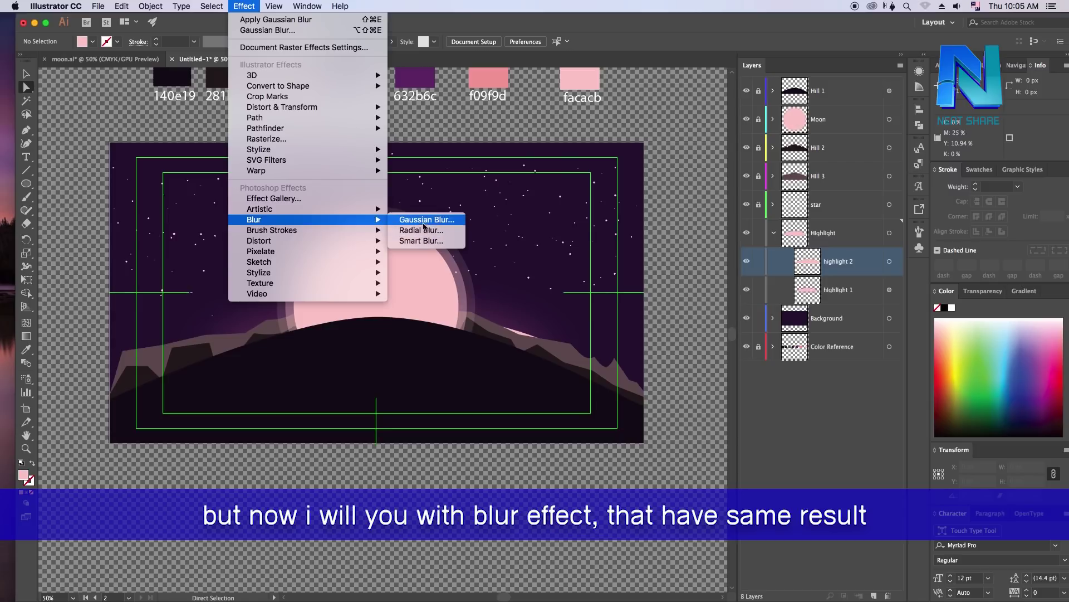
{"action": "left_click", "coordinate": [412, 221]}
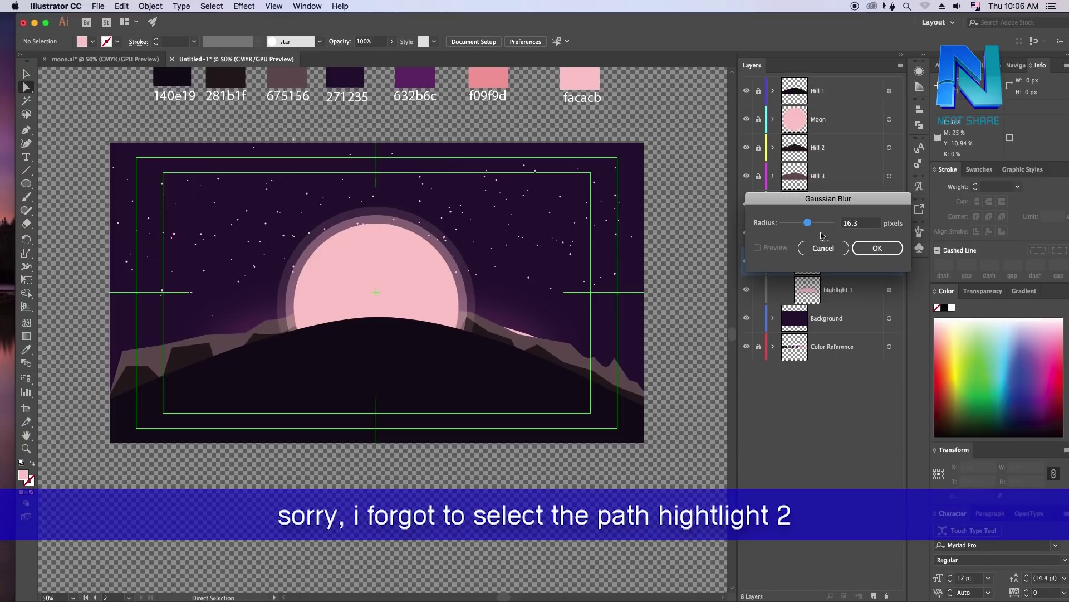
Cancel the blur tried with nothing selected and select the highlight 2 shape
{"action": "left_click", "coordinate": [861, 226]}
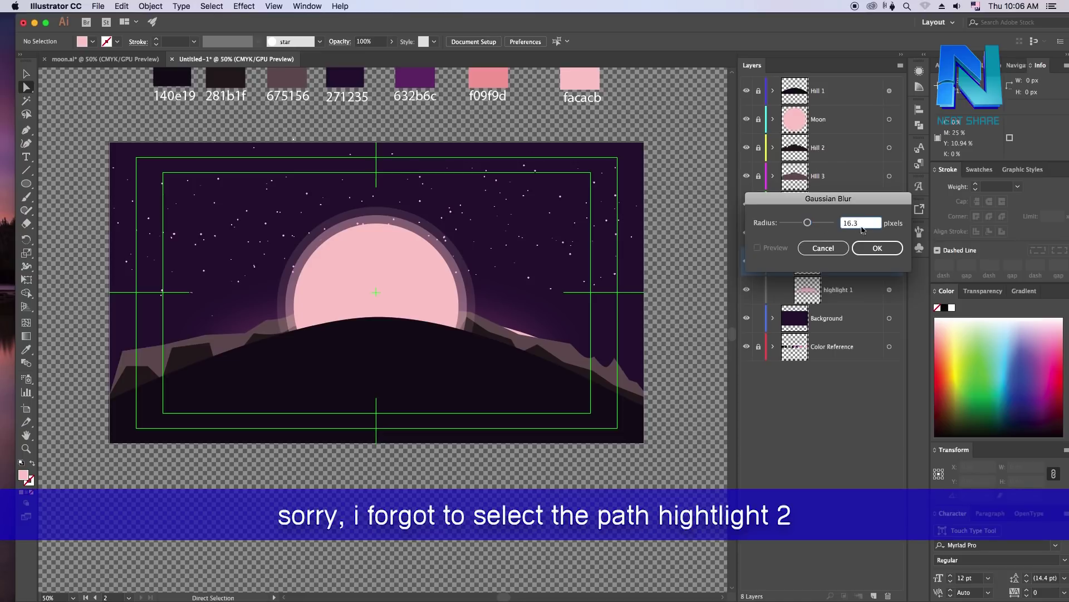
{"action": "left_click_drag", "start_coordinate": [823, 225], "coordinate": [818, 223]}
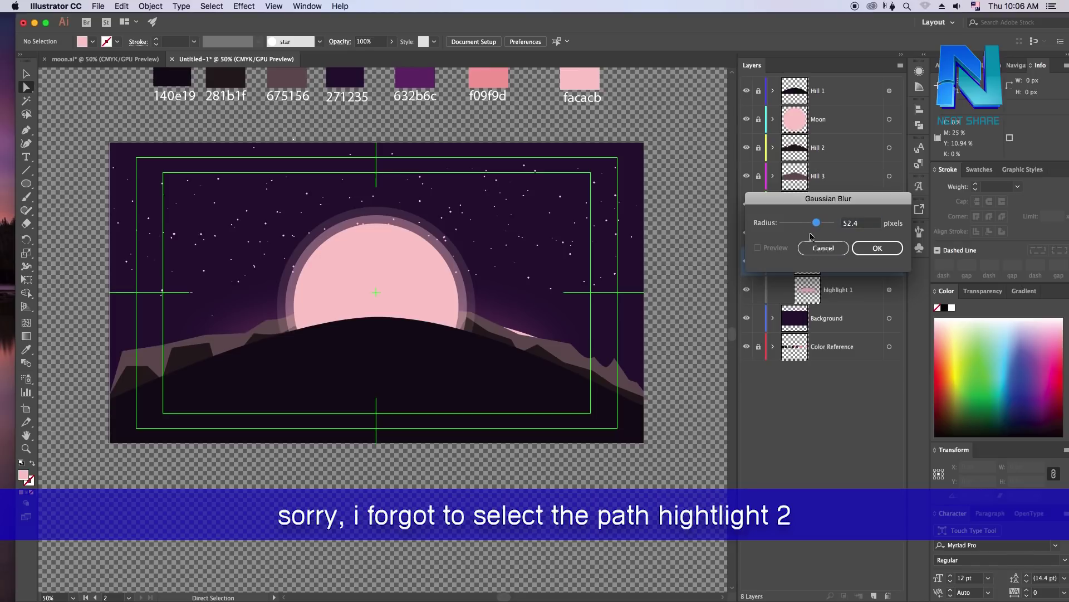
{"action": "left_click", "coordinate": [824, 248]}
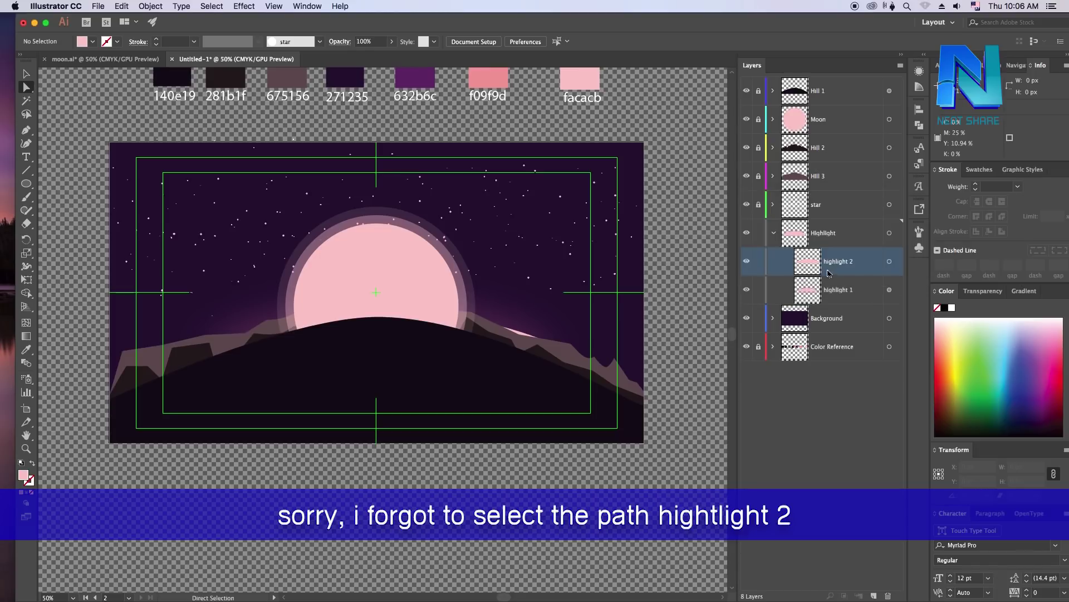
{"action": "left_click", "coordinate": [890, 262]}
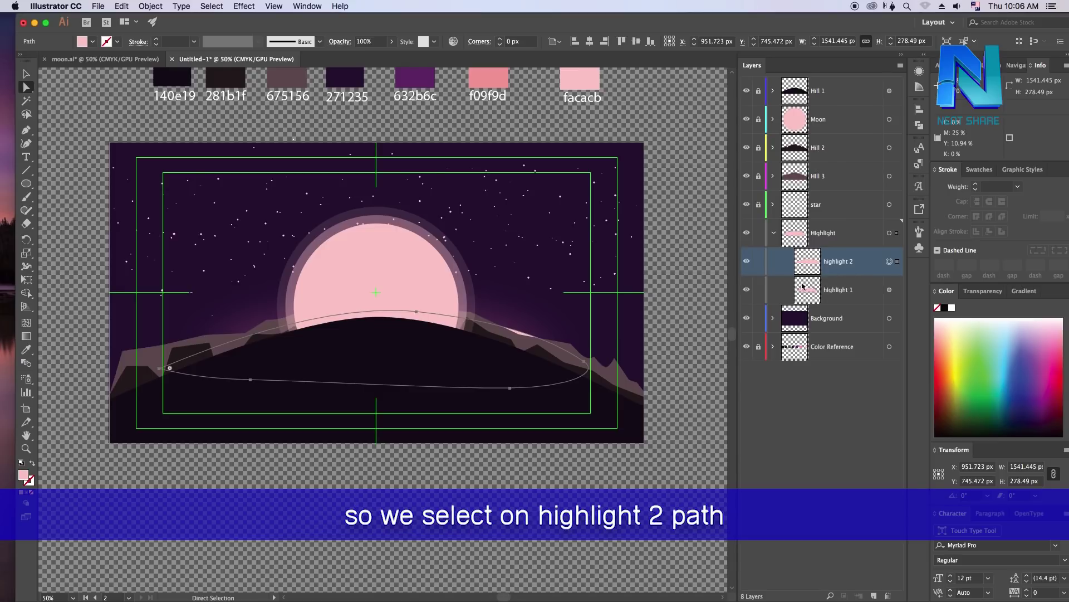
Reopen Gaussian Blur on highlight 2 with Preview on and settle on a 30-pixel radius
{"action": "left_click", "coordinate": [249, 6]}
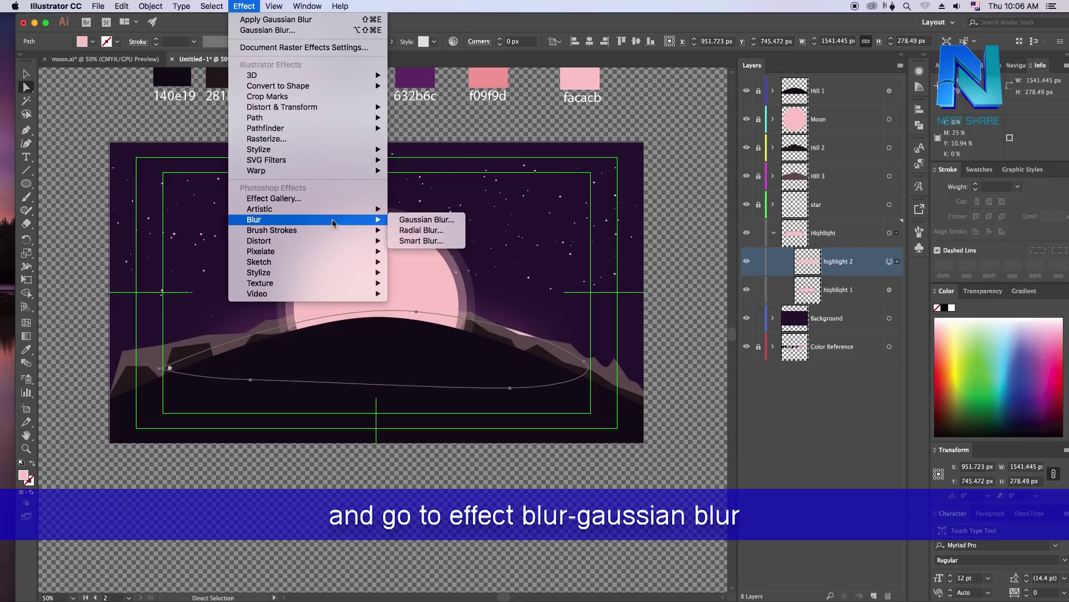
{"action": "left_click", "coordinate": [427, 219]}
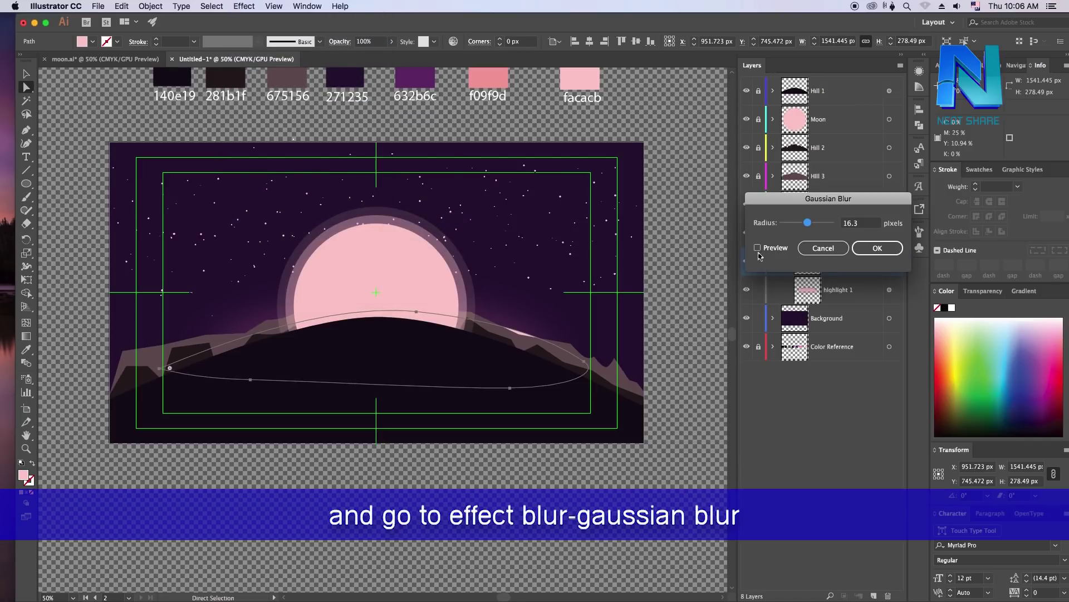
{"action": "left_click", "coordinate": [759, 248]}
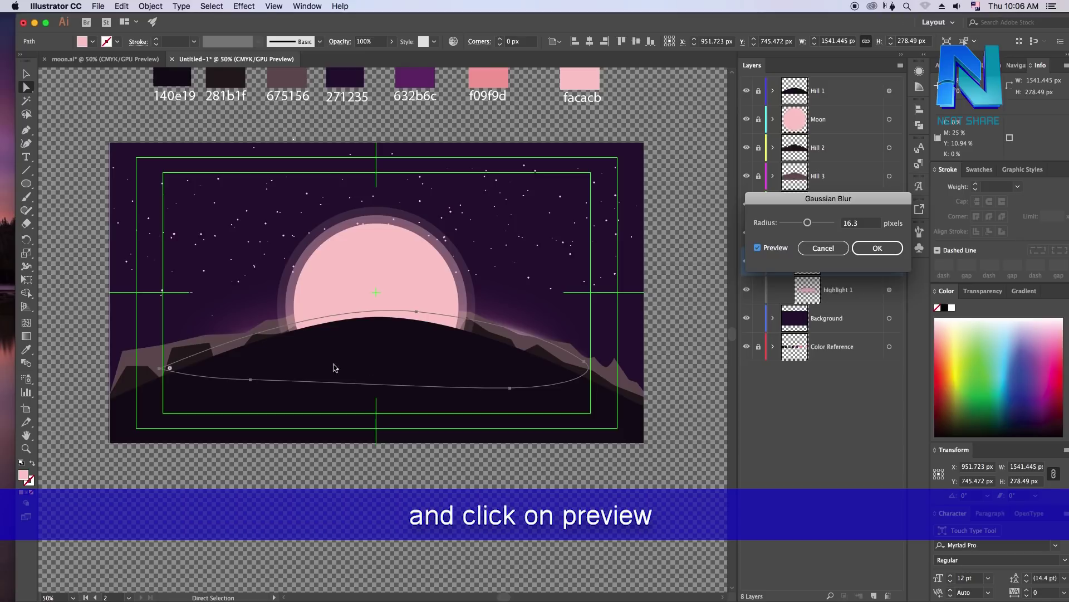
{"action": "left_click_drag", "start_coordinate": [808, 222], "coordinate": [819, 222]}
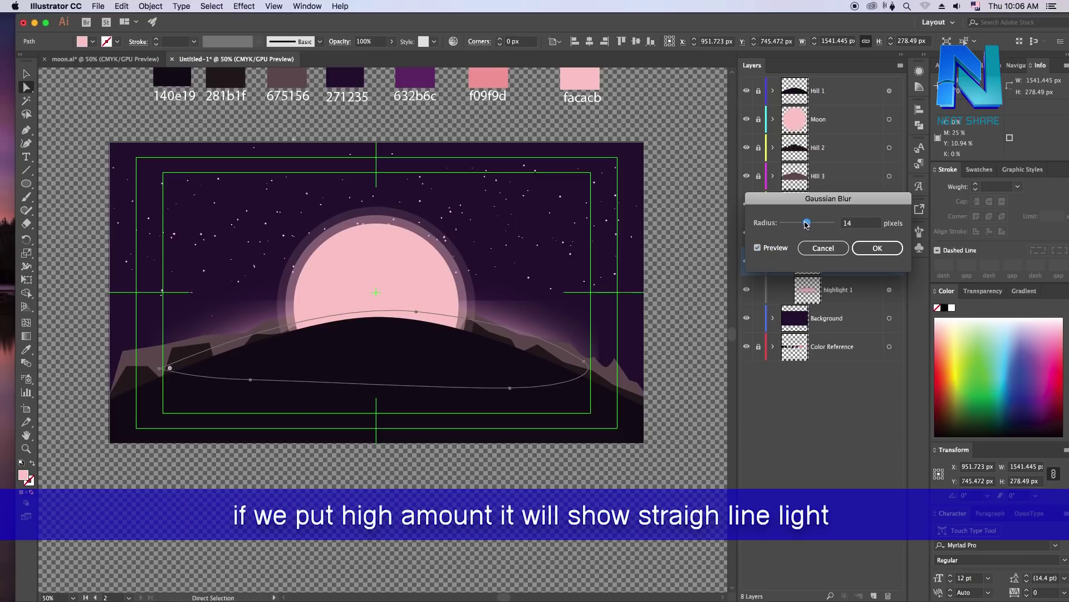
{"action": "left_click_drag", "start_coordinate": [806, 222], "coordinate": [820, 223]}
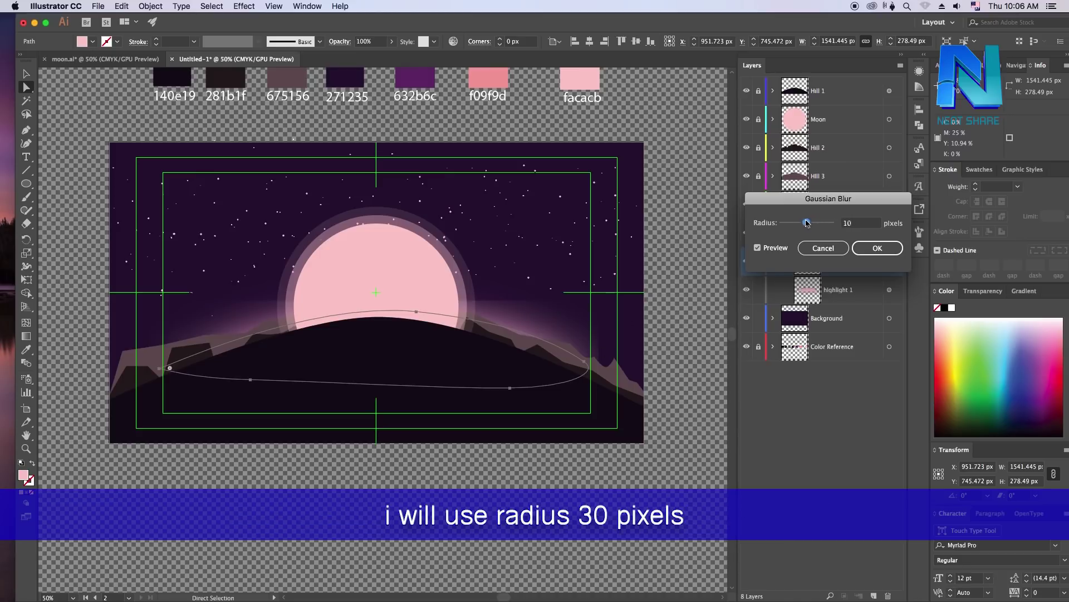
{"action": "left_click_drag", "start_coordinate": [819, 222], "coordinate": [803, 224]}
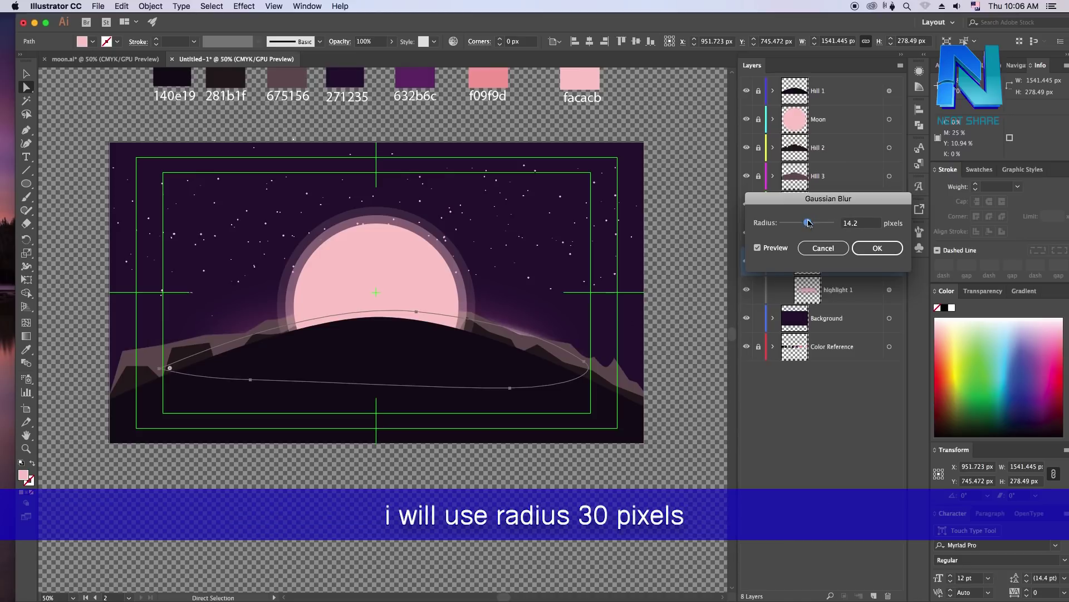
{"action": "left_click_drag", "start_coordinate": [811, 223], "coordinate": [814, 223]}
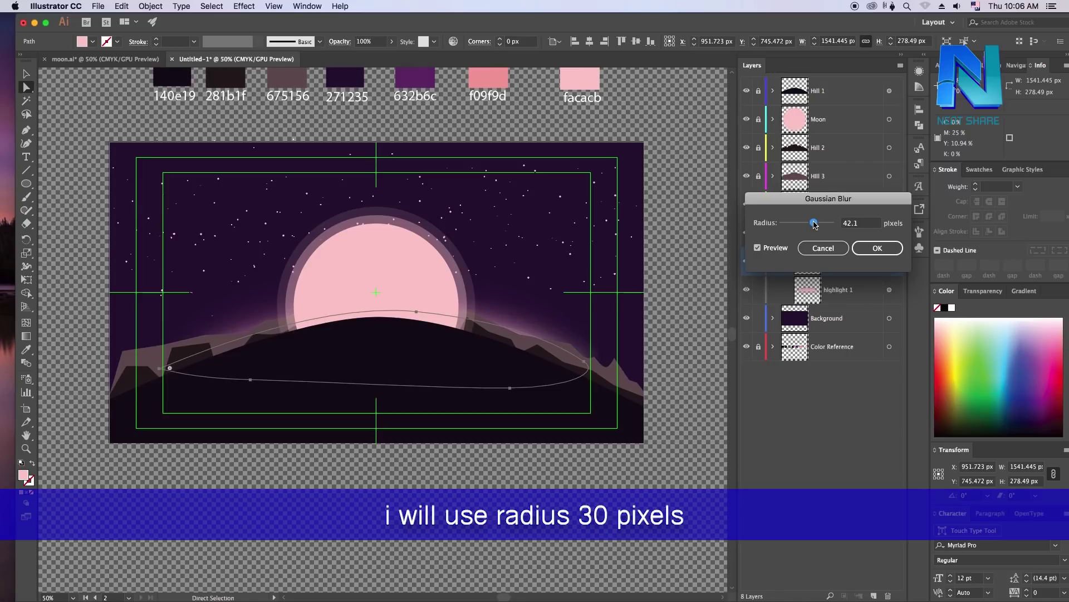
{"action": "key", "text": "Tab"}
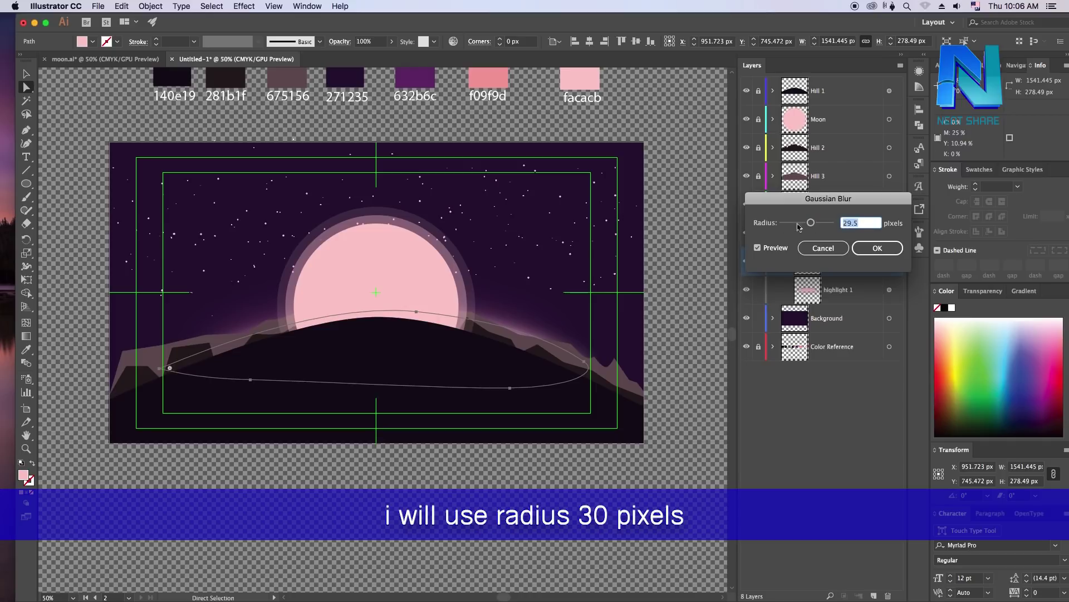
{"action": "type", "text": "30"}
Apply the 30-pixel blur and reposition the blurred highlight back onto the hilltop
{"action": "left_click", "coordinate": [884, 249]}
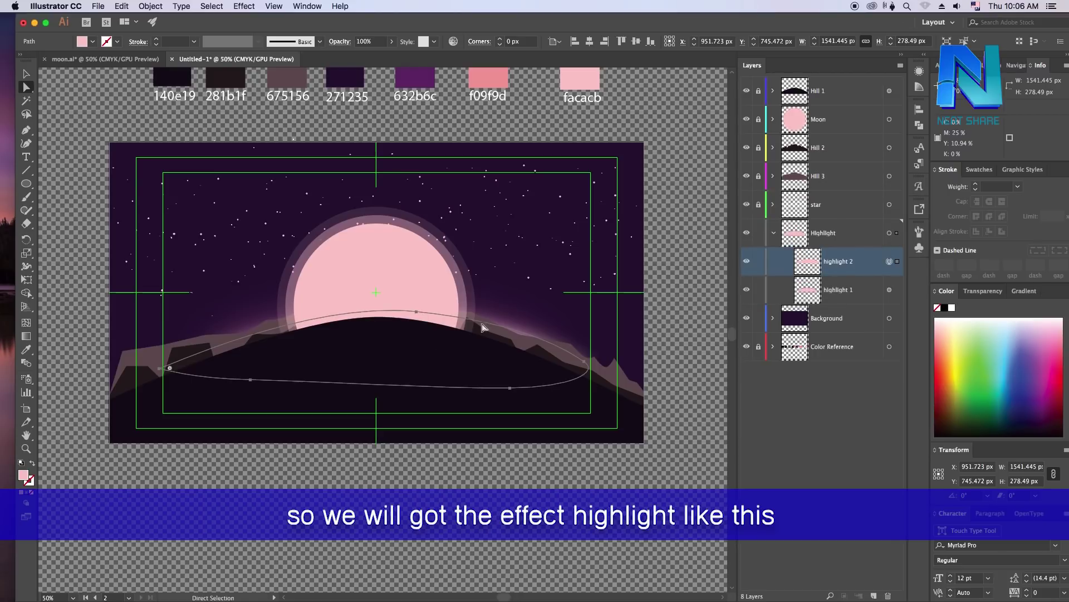
{"action": "left_click_drag", "start_coordinate": [421, 319], "coordinate": [429, 262]}
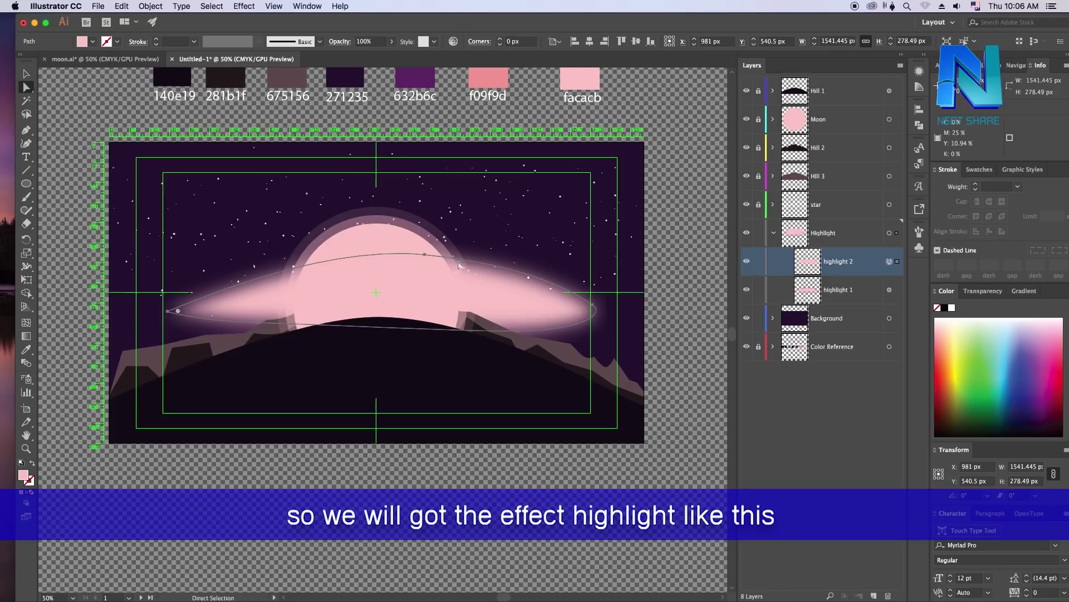
{"action": "left_click_drag", "start_coordinate": [404, 279], "coordinate": [401, 331]}
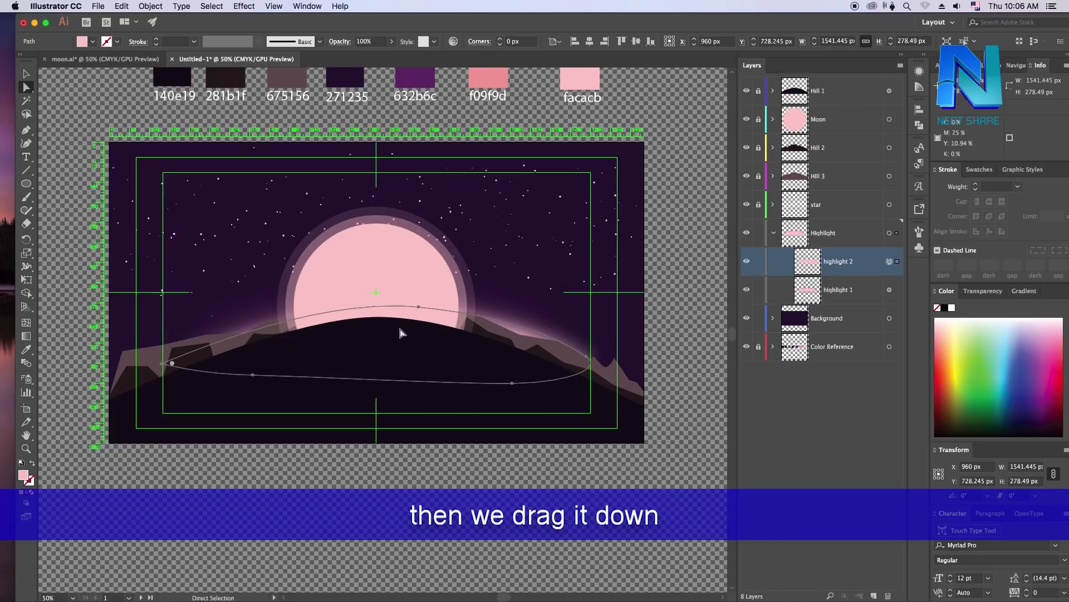
{"action": "double_click", "coordinate": [27, 89]}
{"action": "left_click", "coordinate": [537, 397]}
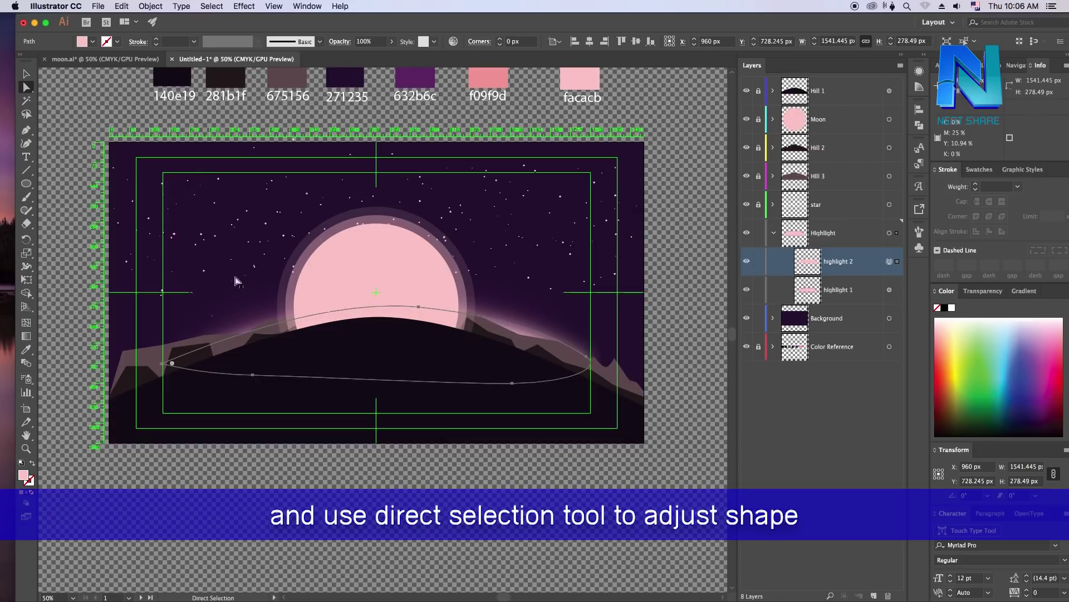
{"action": "left_click", "coordinate": [27, 87]}
{"action": "left_click", "coordinate": [83, 85]}
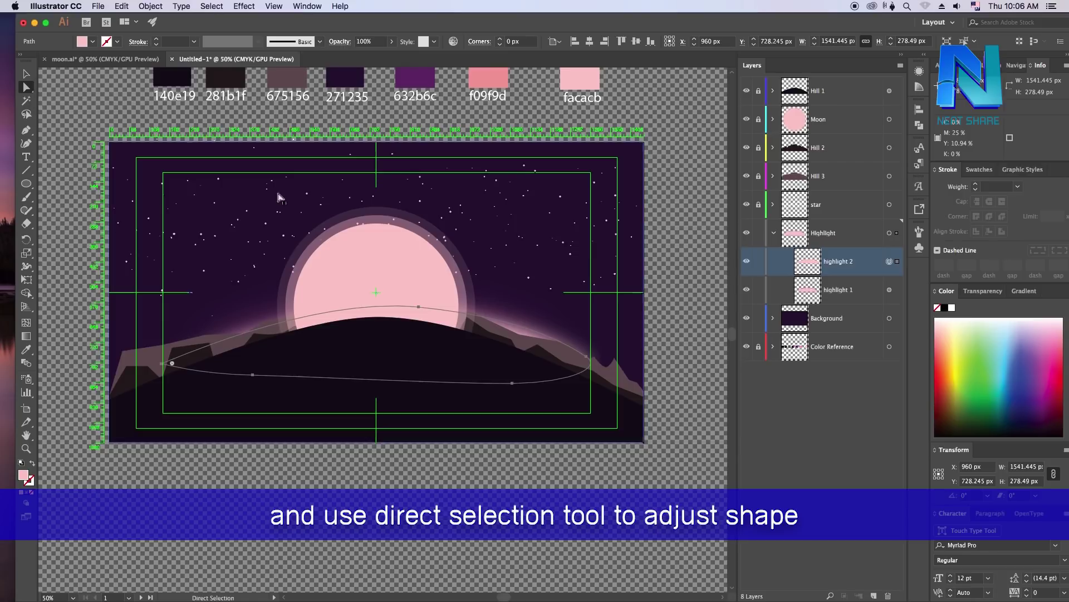
{"action": "left_click_drag", "start_coordinate": [585, 360], "coordinate": [585, 365]}
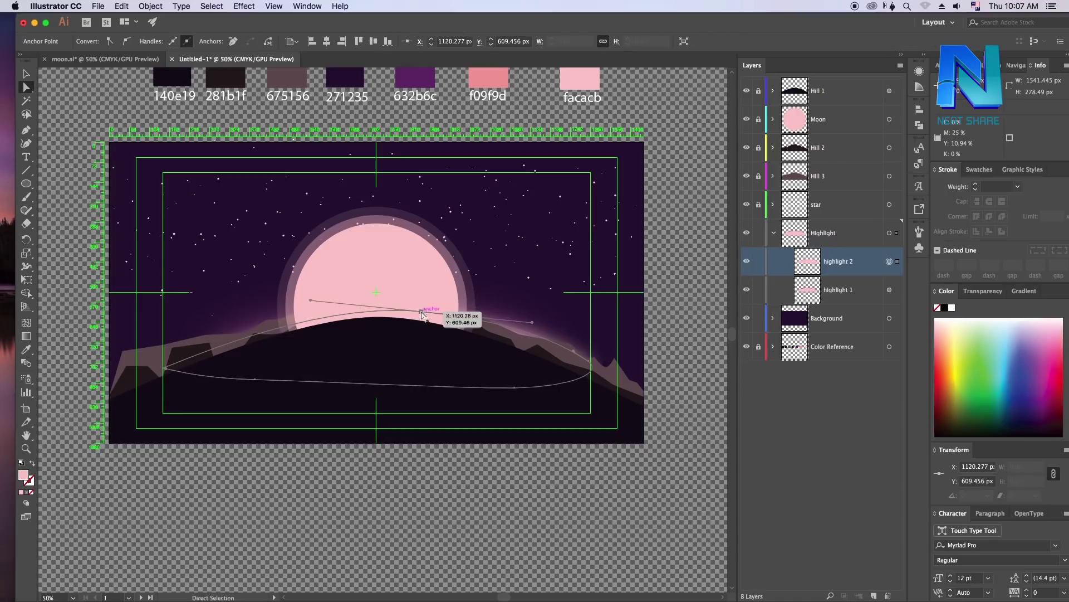
Reshape the highlight's left side down the slope, adding an anchor point along the ridge
{"action": "left_click_drag", "start_coordinate": [422, 311], "coordinate": [398, 314]}
{"action": "left_click_drag", "start_coordinate": [161, 372], "coordinate": [127, 395]}
{"action": "key", "text": "p"}
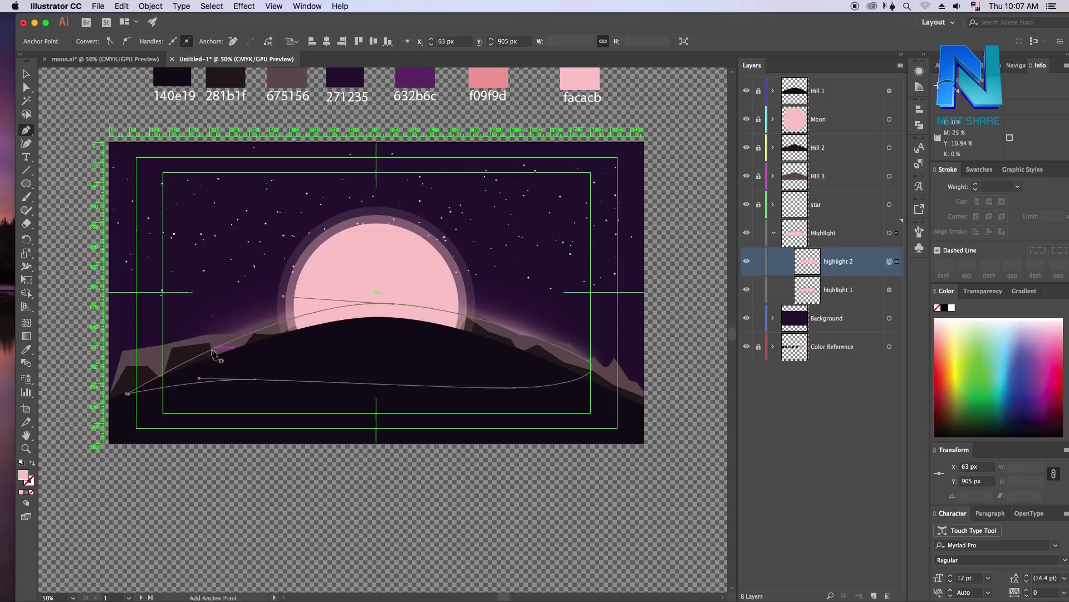
{"action": "scroll", "coordinate": [268, 392], "scroll_direction": "up", "scroll_amount": 2}
{"action": "left_click_drag", "start_coordinate": [26, 129], "coordinate": [66, 143]}
{"action": "left_click", "coordinate": [208, 284]}
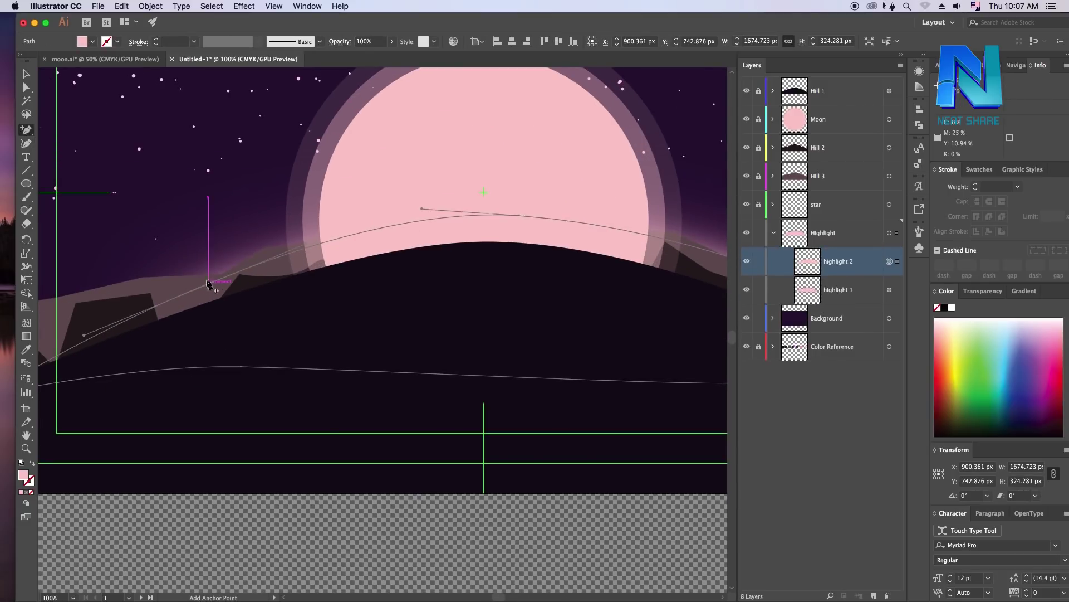
{"action": "left_click_drag", "start_coordinate": [26, 87], "coordinate": [72, 90]}
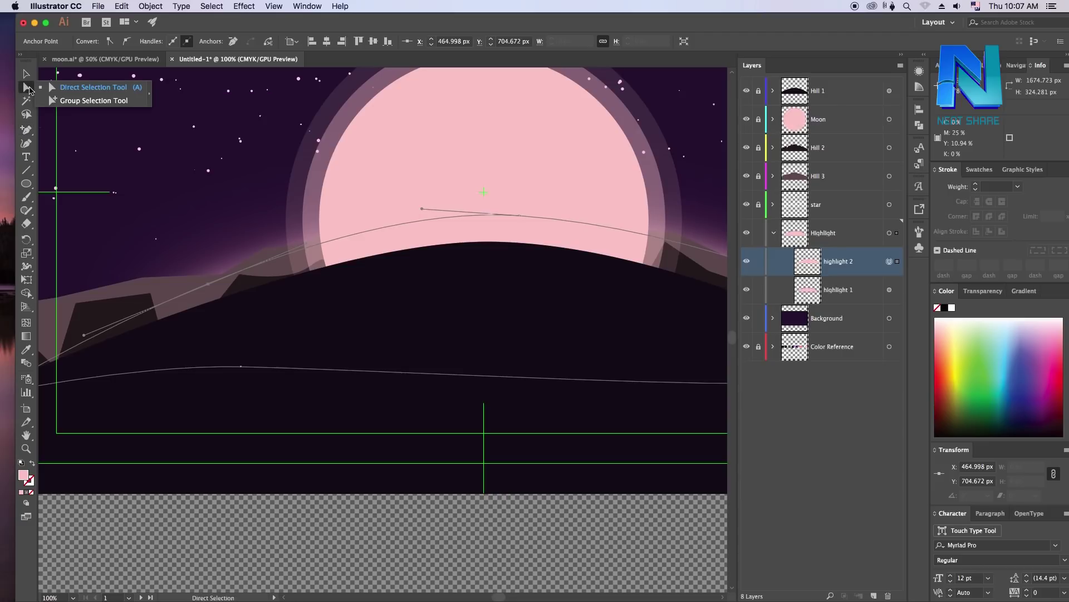
{"action": "left_click_drag", "start_coordinate": [208, 285], "coordinate": [164, 289]}
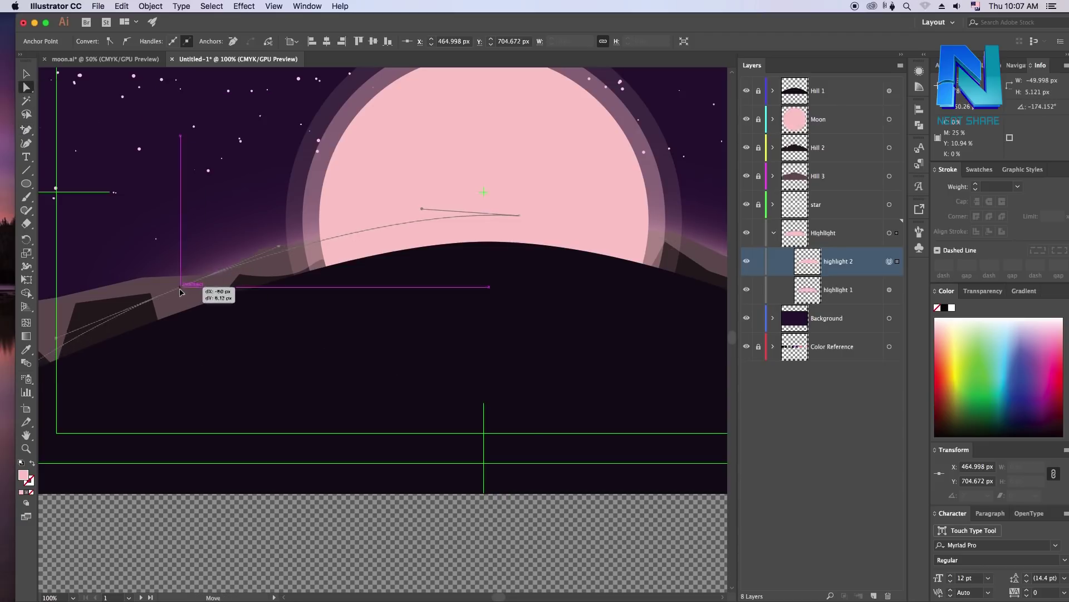
Stretch the highlight's right end down the right ridge slope and deselect it
{"action": "scroll", "coordinate": [489, 304], "scroll_direction": "right", "scroll_amount": 8}
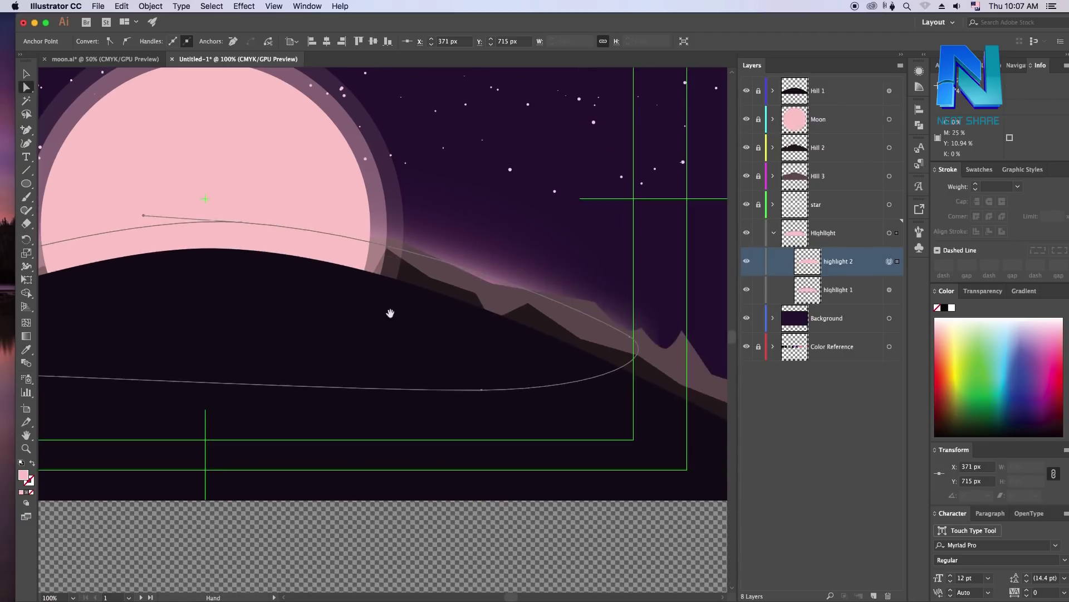
{"action": "scroll", "coordinate": [389, 310], "scroll_direction": "right", "scroll_amount": 2}
{"action": "mouse_move", "coordinate": [554, 329]}
{"action": "left_mouse_down"}
{"action": "mouse_move", "coordinate": [578, 327]}
{"action": "mouse_move", "coordinate": [567, 348]}
{"action": "left_mouse_up"}
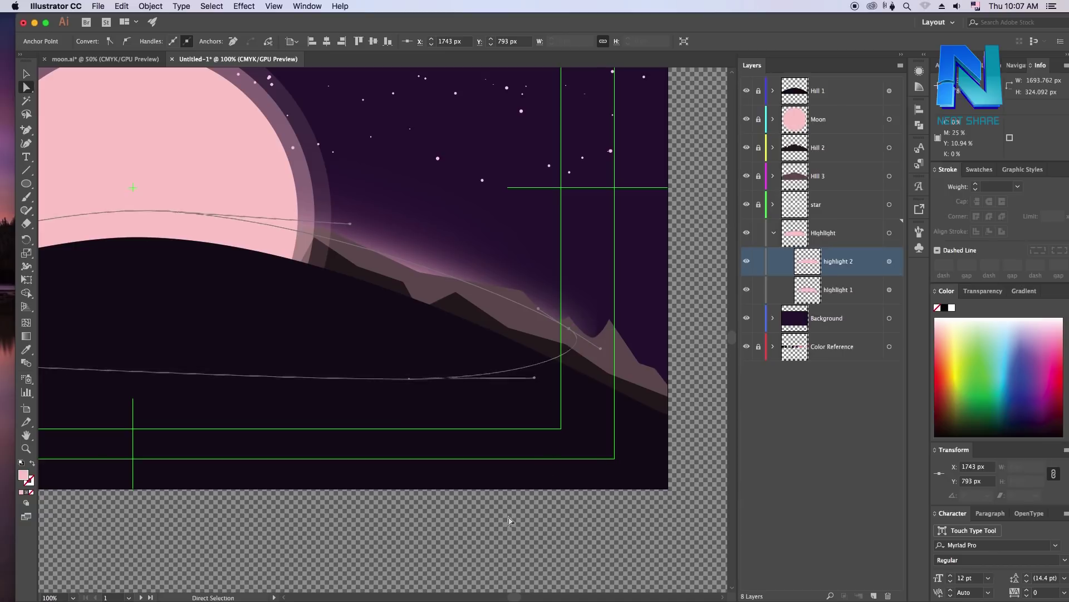
{"action": "left_click", "coordinate": [506, 519]}
{"action": "key", "text": "ctrl+minus"}
{"action": "key", "text": "ctrl+minus"}
{"action": "key", "text": "ctrl+minus"}
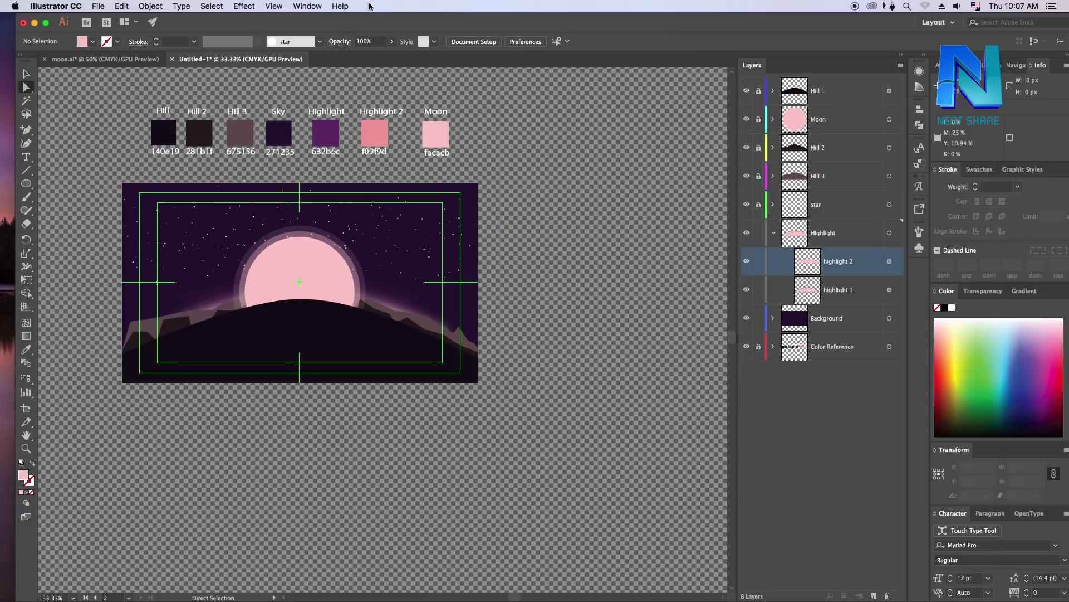
{"action": "key", "text": "ctrl+minus"}
{"action": "key", "text": "ctrl+minus"}
{"action": "key", "text": "ctrl+minus"}
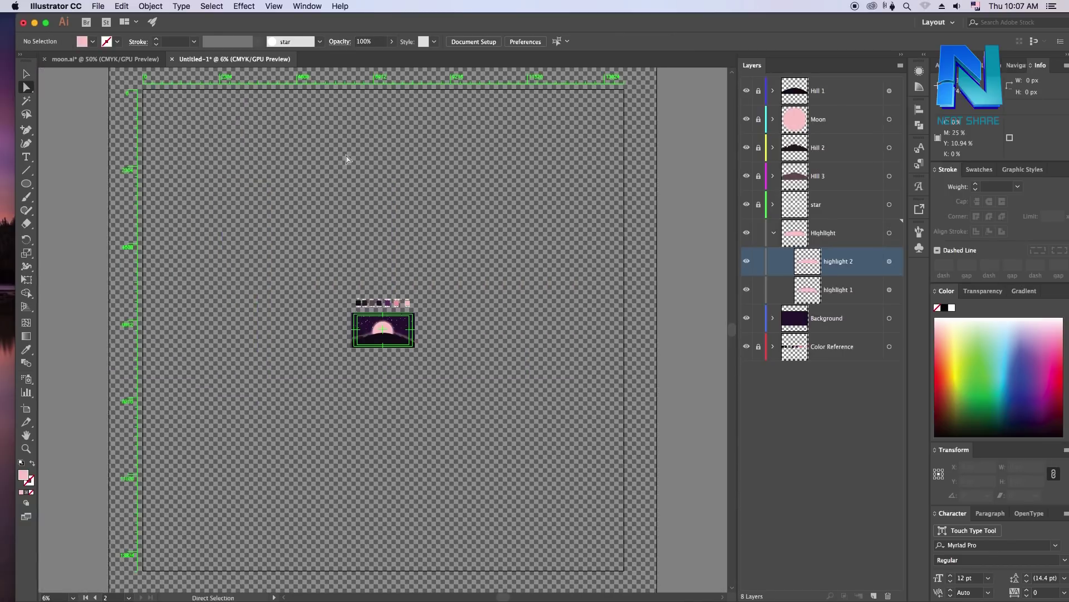
{"action": "key", "text": "ctrl+plus"}
{"action": "key", "text": "ctrl+plus"}
{"action": "key", "text": "ctrl+plus"}
{"action": "key", "text": "ctrl+plus"}
{"action": "key", "text": "ctrl+plus"}
{"action": "key", "text": "ctrl+plus"}
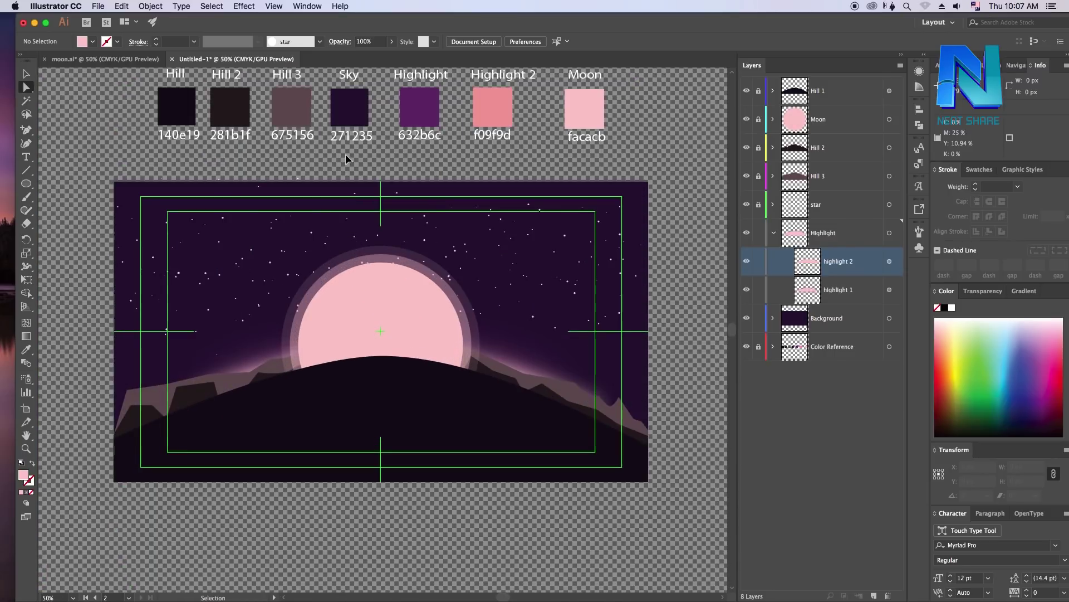
{"action": "key", "text": "ctrl+0"}
{"action": "key", "text": "ctrl+plus"}
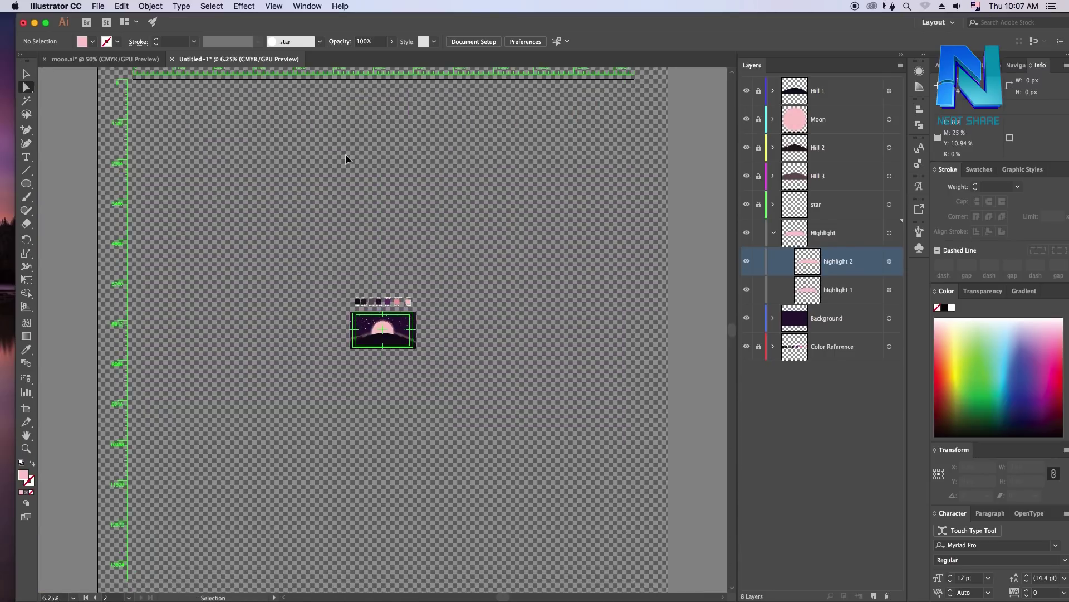
{"action": "key", "text": "ctrl+plus"}
{"action": "key", "text": "ctrl+plus"}
{"action": "key", "text": "ctrl+plus"}
{"action": "key", "text": "ctrl+plus"}
{"action": "key", "text": "ctrl+plus"}
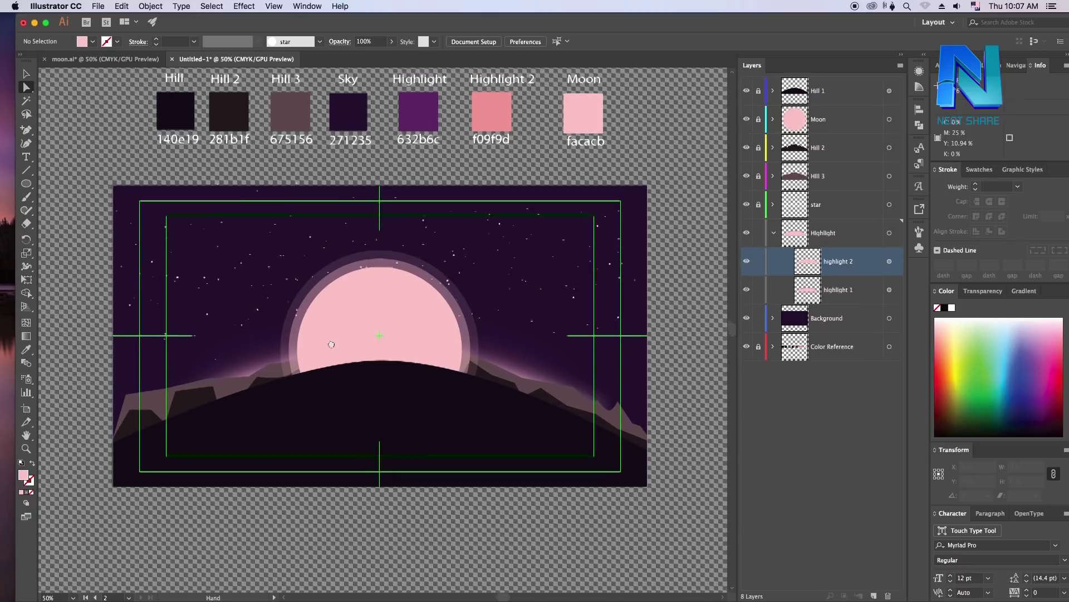
{"action": "scroll", "coordinate": [333, 357], "scroll_direction": "up", "scroll_amount": 2}
{"action": "left_click", "coordinate": [826, 436]}
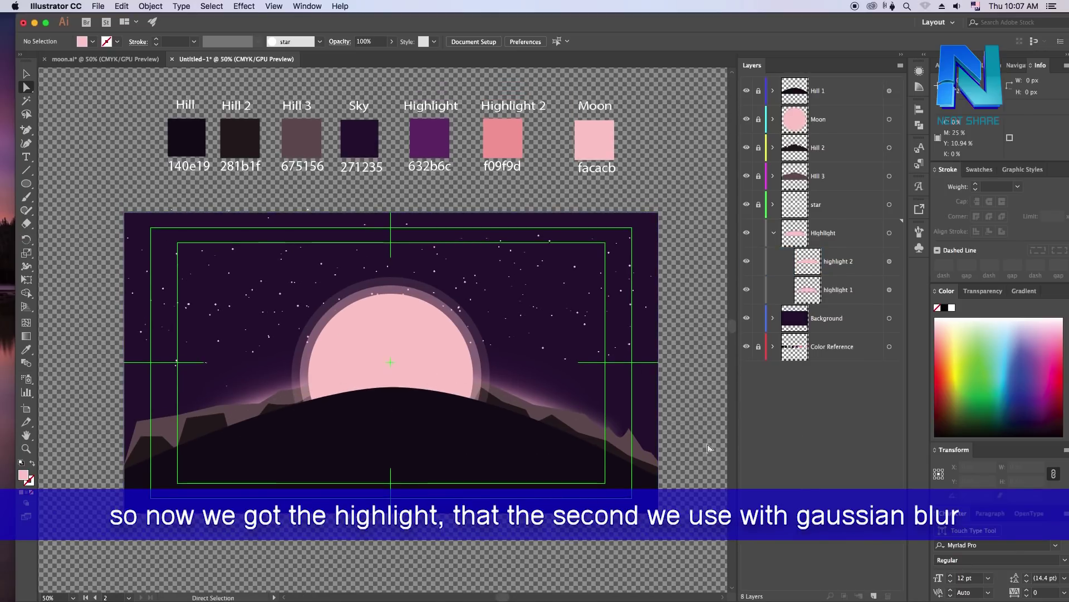
{"action": "left_click", "coordinate": [747, 261]}
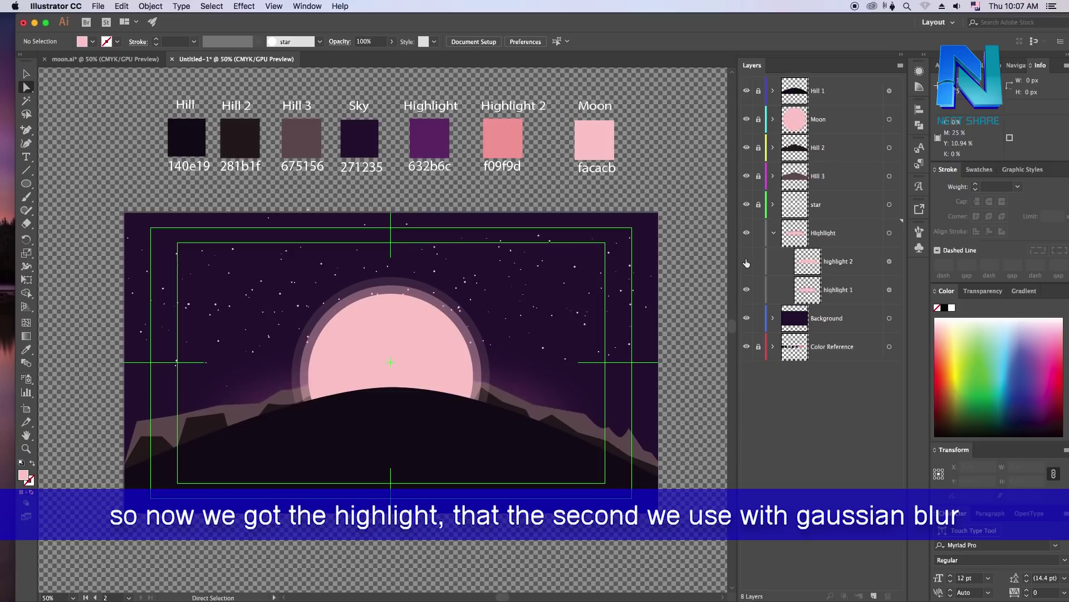
{"action": "left_click", "coordinate": [812, 266]}
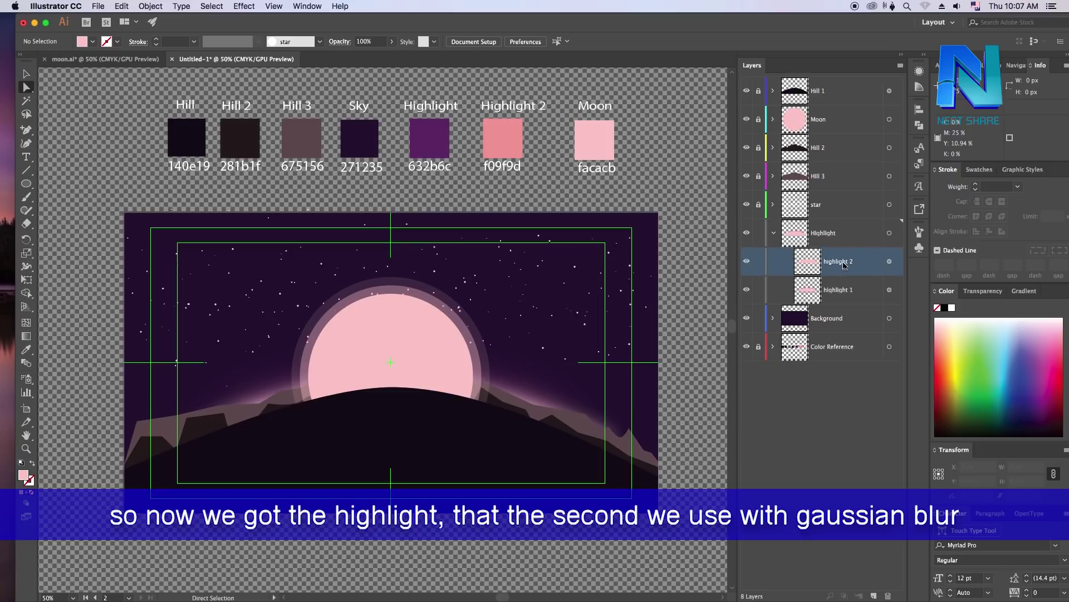
{"action": "left_click", "coordinate": [812, 296]}
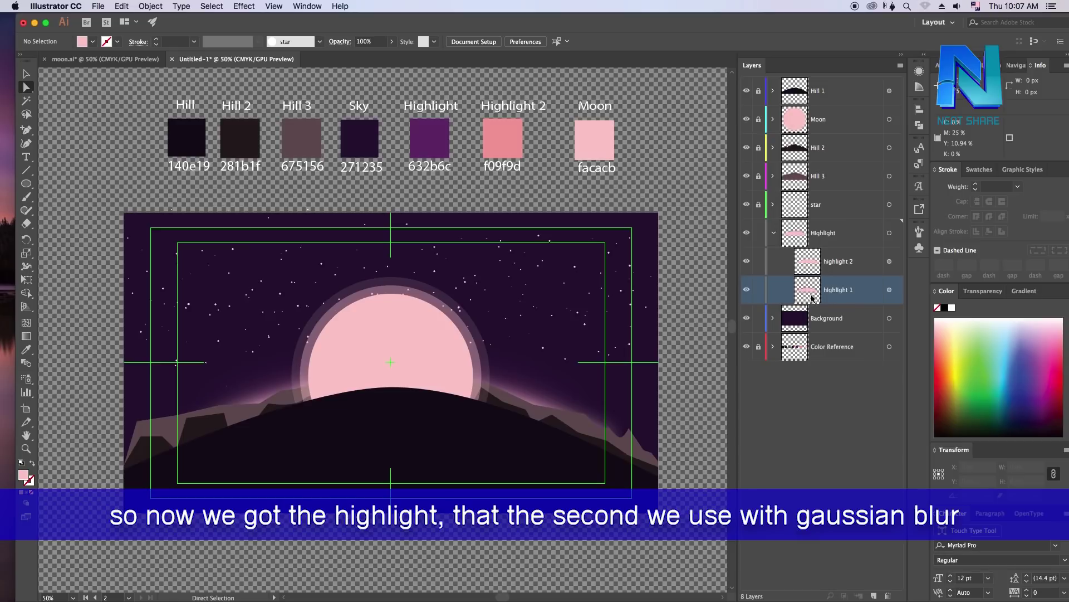
{"action": "left_click", "coordinate": [836, 264]}
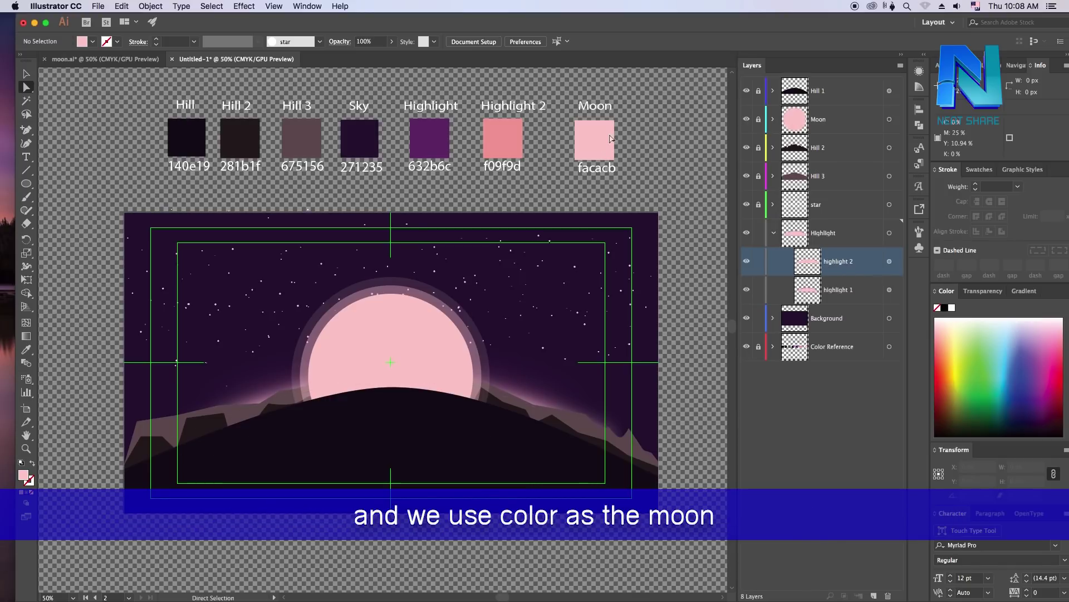
{"action": "left_click", "coordinate": [829, 300]}
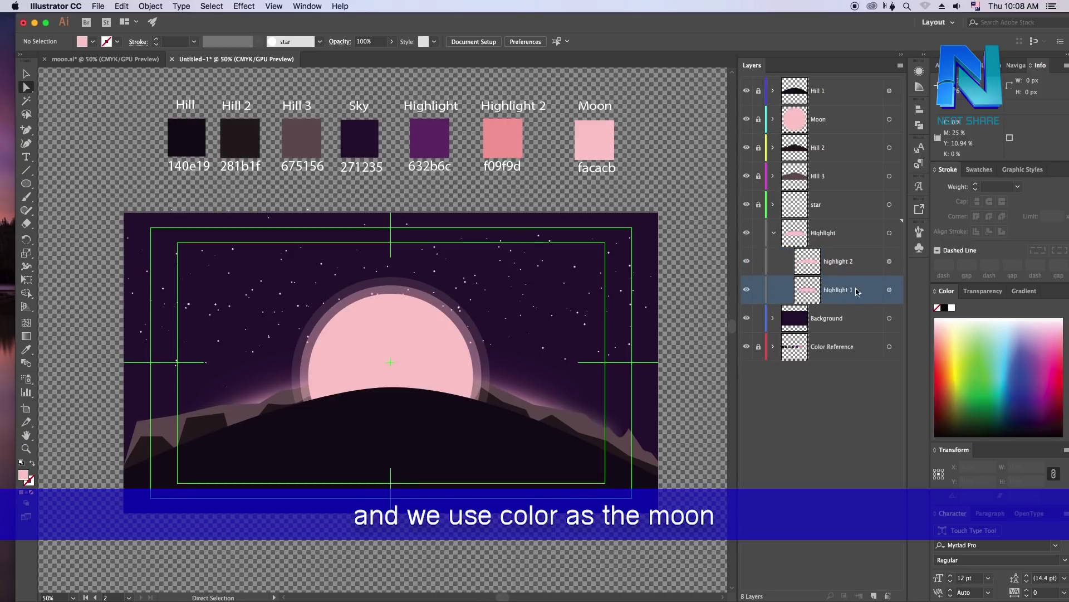
{"action": "left_click", "coordinate": [890, 290]}
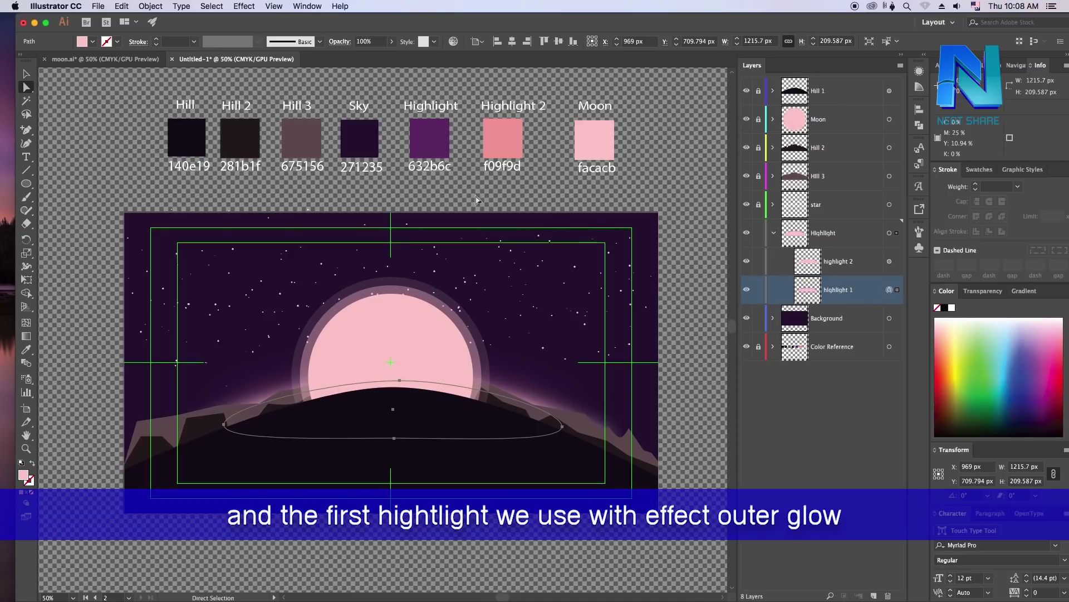
{"action": "left_click", "coordinate": [272, 6]}
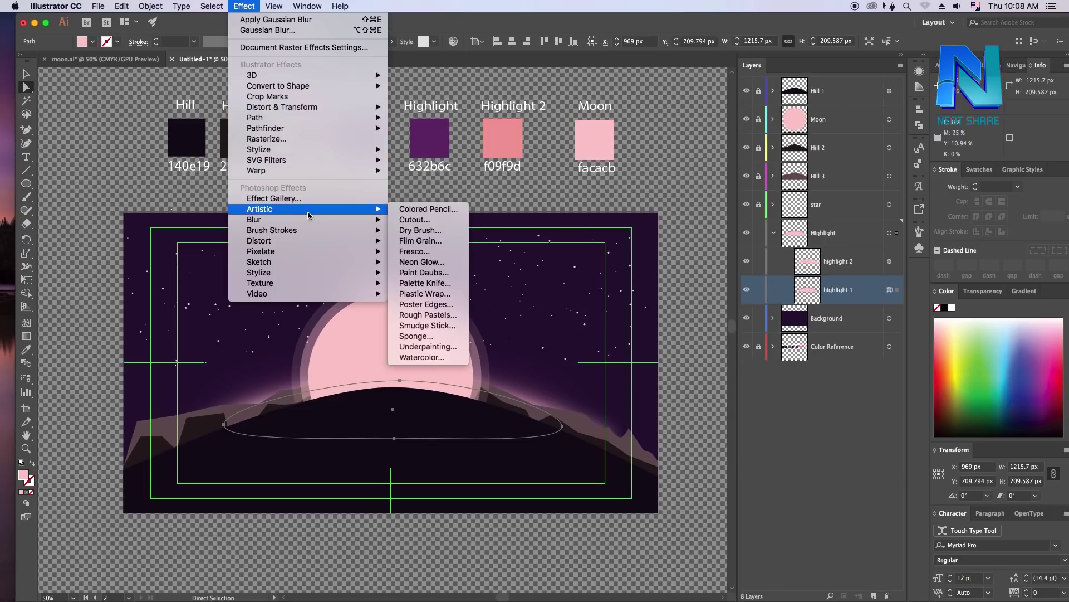
{"action": "mouse_move", "coordinate": [259, 148]}
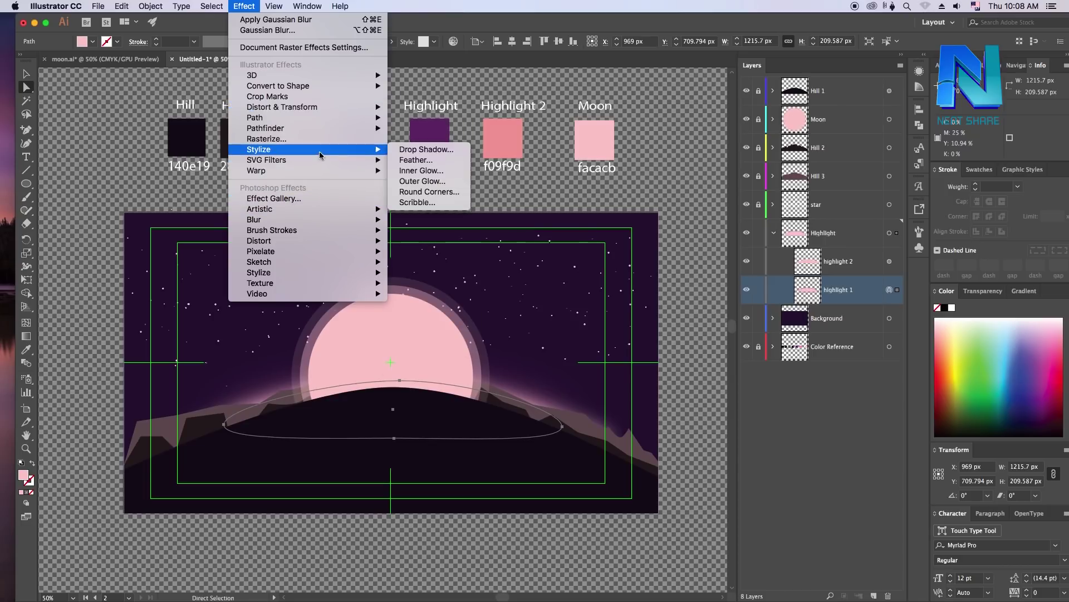
{"action": "left_click", "coordinate": [415, 185]}
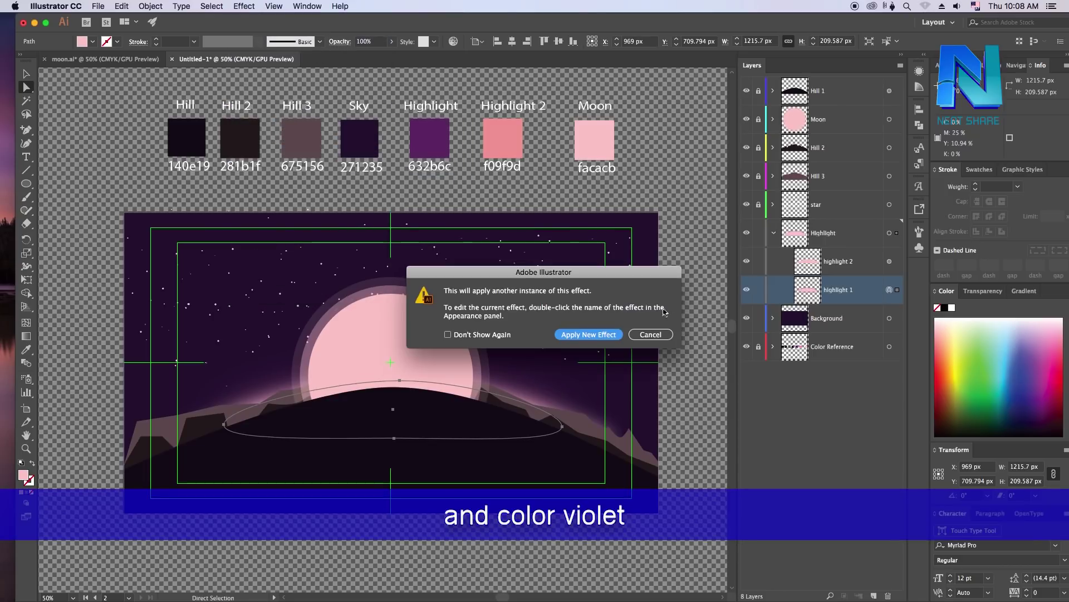
{"action": "left_click", "coordinate": [662, 335]}
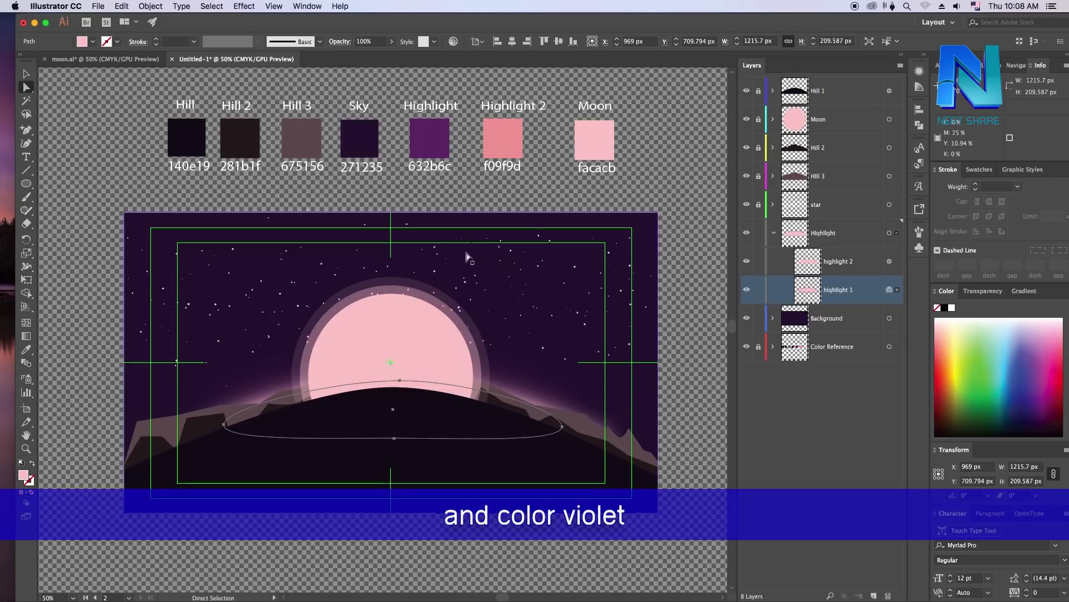
{"action": "left_click", "coordinate": [711, 334]}
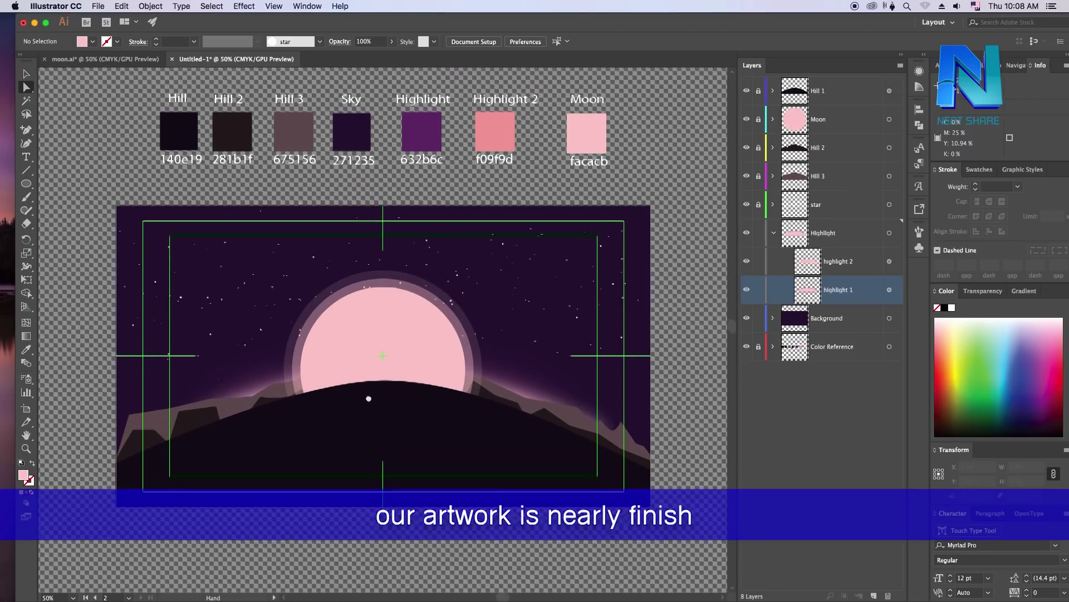
{"action": "scroll", "coordinate": [370, 398], "scroll_direction": "down", "scroll_amount": 2}
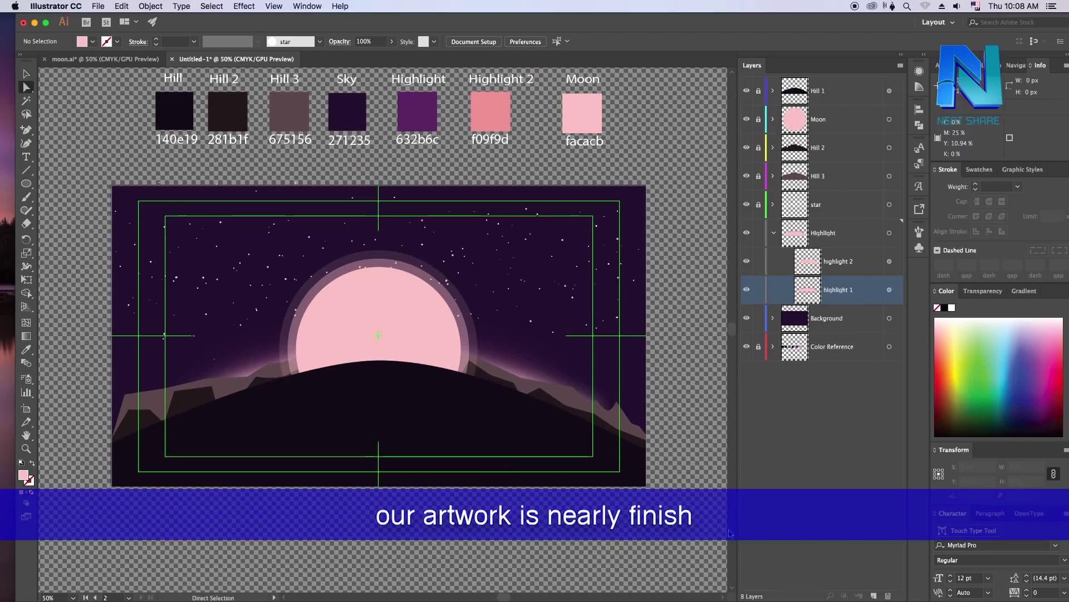
View the finished moon.ai bear reference, then return to the Untitled-1 document
{"action": "left_click", "coordinate": [100, 59]}
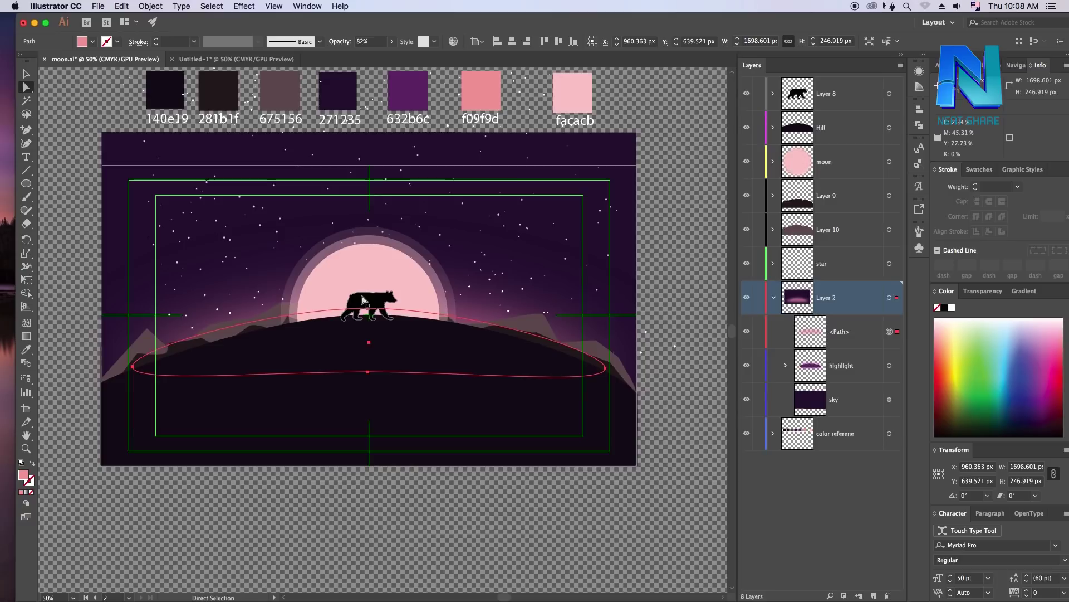
{"action": "mouse_move", "coordinate": [366, 301]}
{"action": "left_mouse_down"}
{"action": "mouse_move", "coordinate": [338, 316]}
{"action": "mouse_move", "coordinate": [369, 315]}
{"action": "left_mouse_up"}
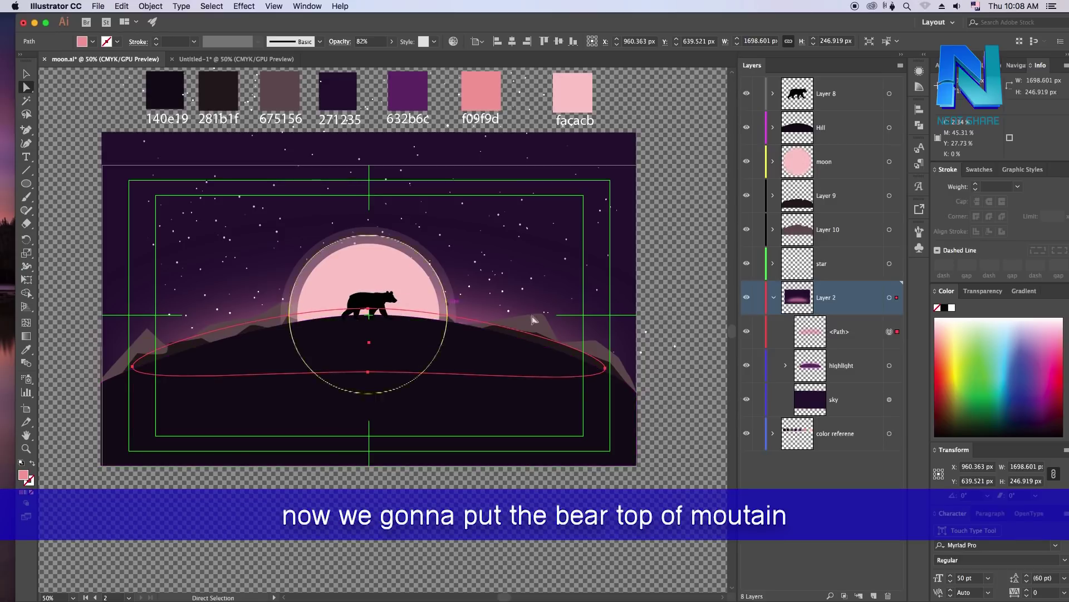
{"action": "left_click", "coordinate": [246, 59]}
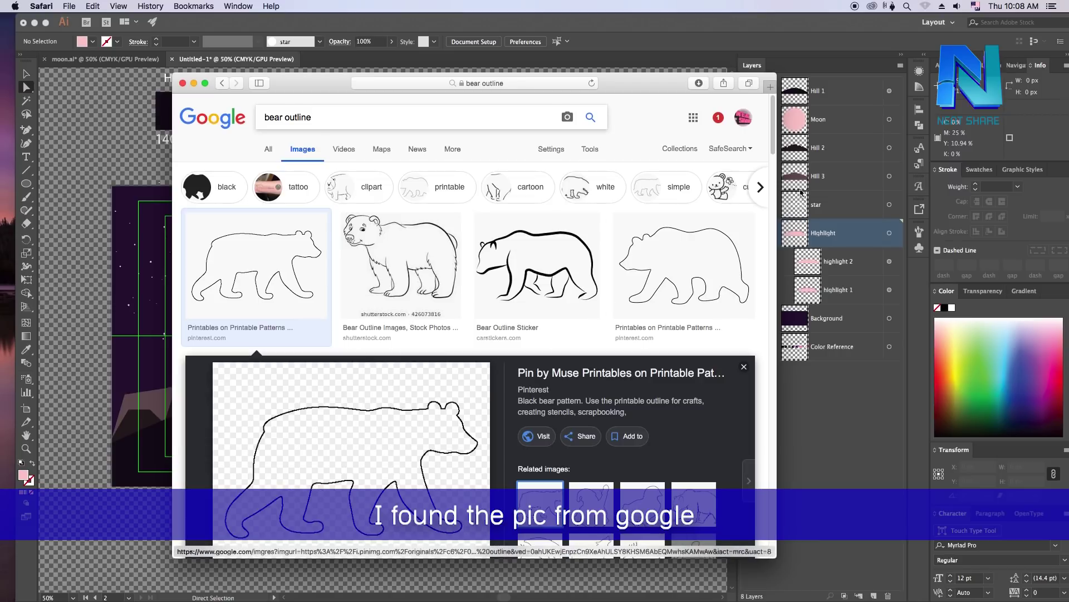
Scroll the bear outline results, then minimize Safari and the footage folder window
{"action": "scroll", "coordinate": [407, 423], "scroll_direction": "down", "scroll_amount": 3}
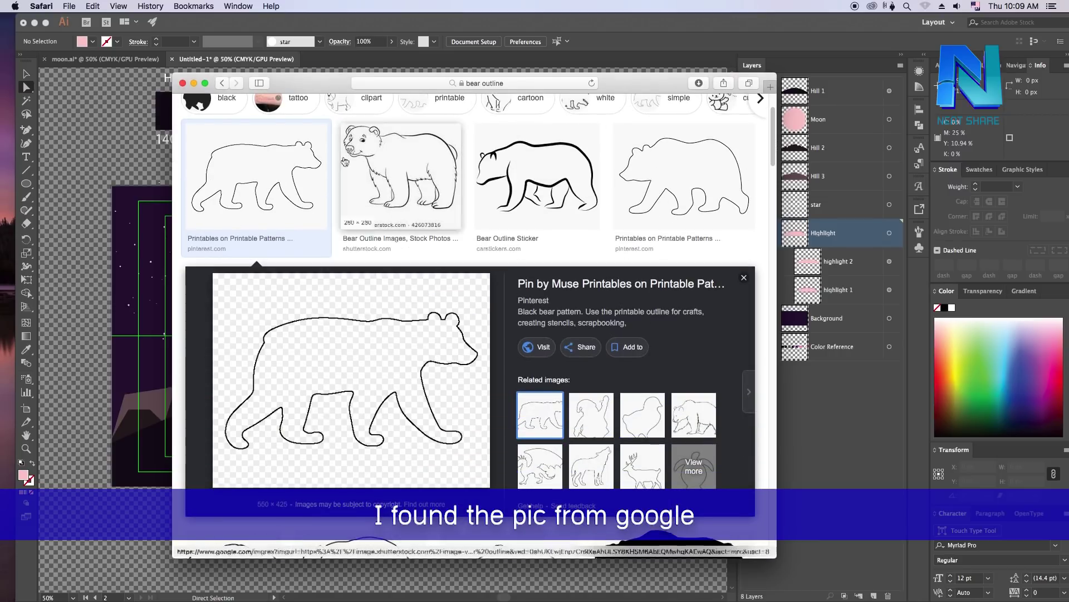
{"action": "left_click", "coordinate": [194, 83]}
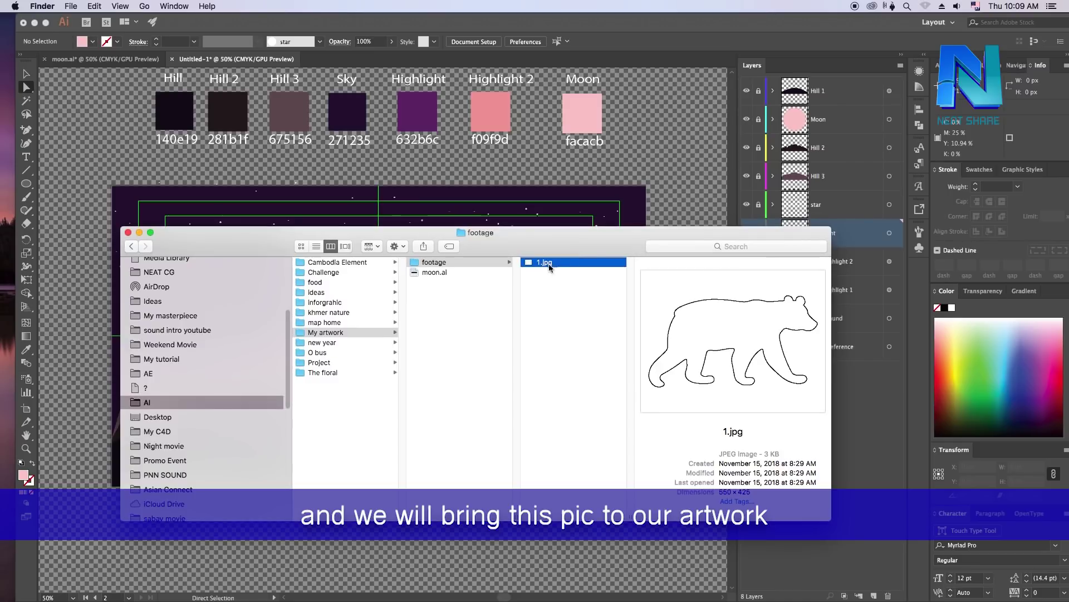
{"action": "left_click", "coordinate": [139, 233]}
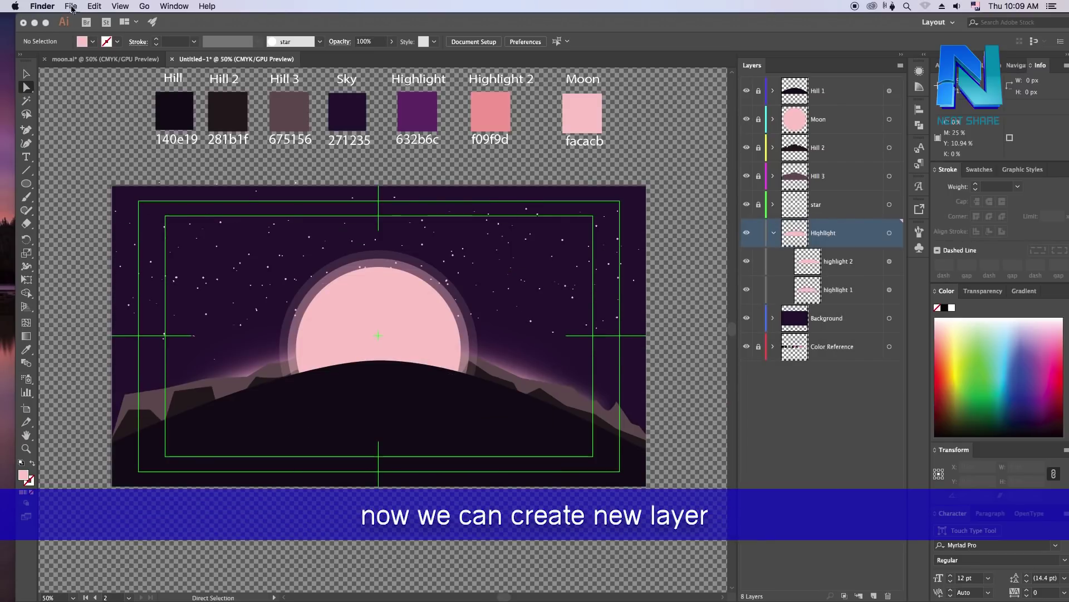
Create a new layer above Hill 1 and name it bear
{"action": "left_click", "coordinate": [773, 241]}
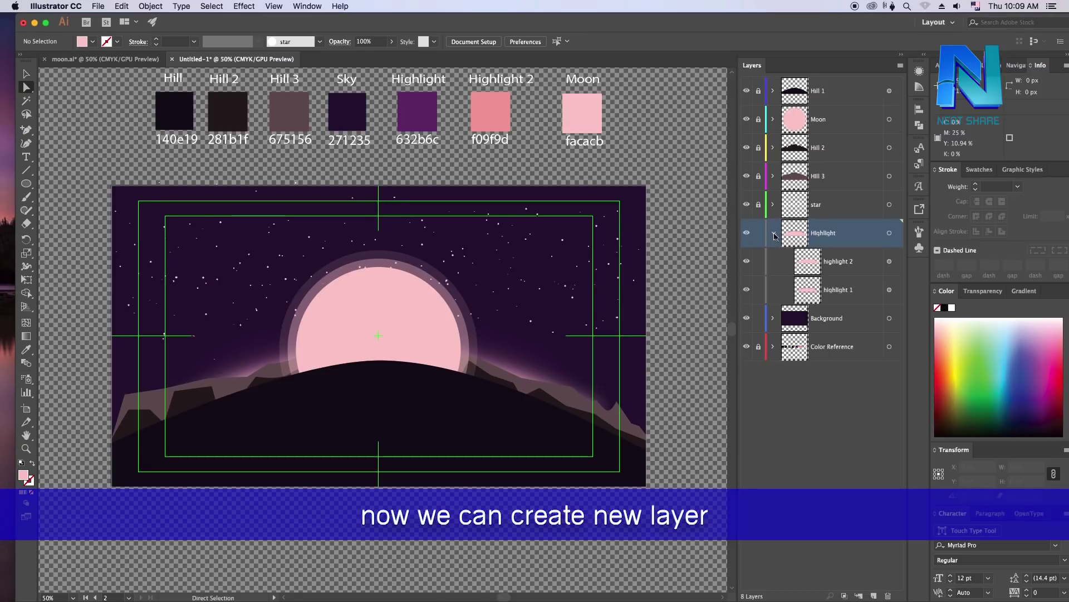
{"action": "left_click", "coordinate": [774, 237]}
{"action": "left_click", "coordinate": [819, 92]}
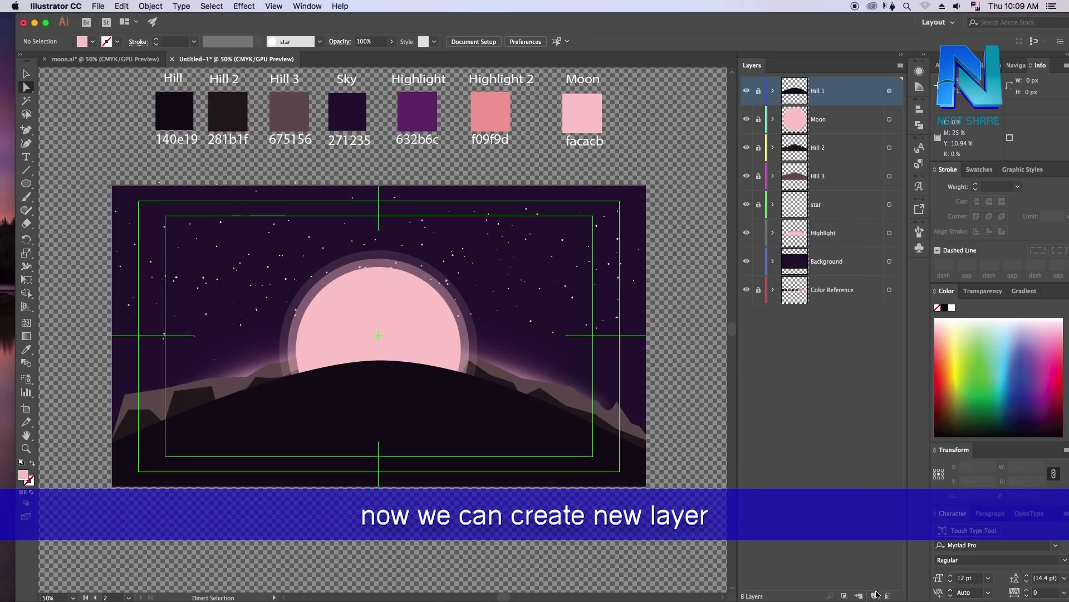
{"action": "left_click", "coordinate": [877, 595]}
{"action": "double_click", "coordinate": [827, 91]}
{"action": "type", "text": "bw"}
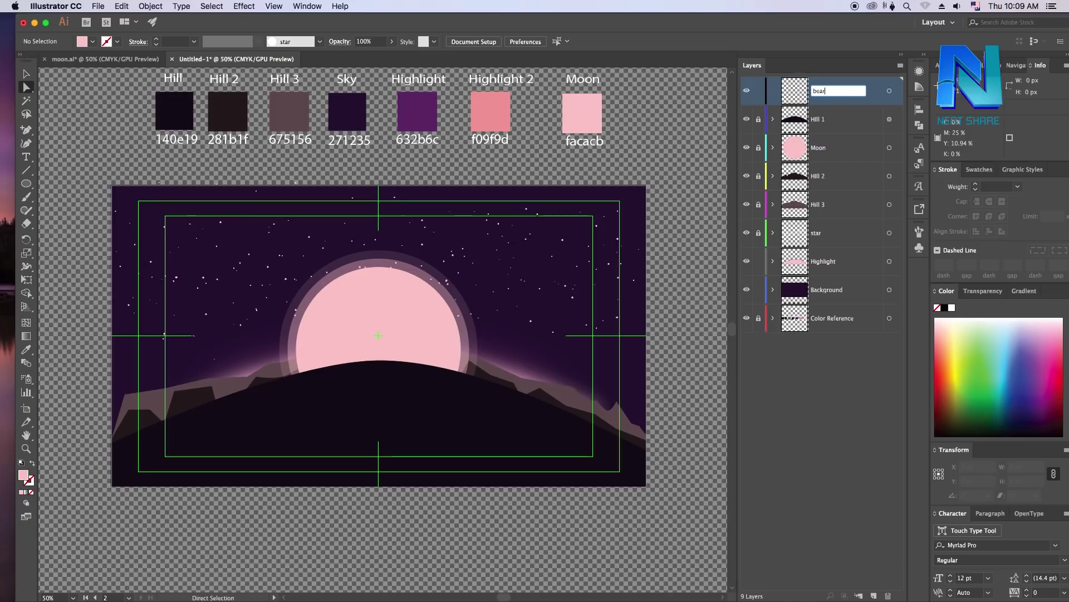
{"action": "key", "text": "Return"}
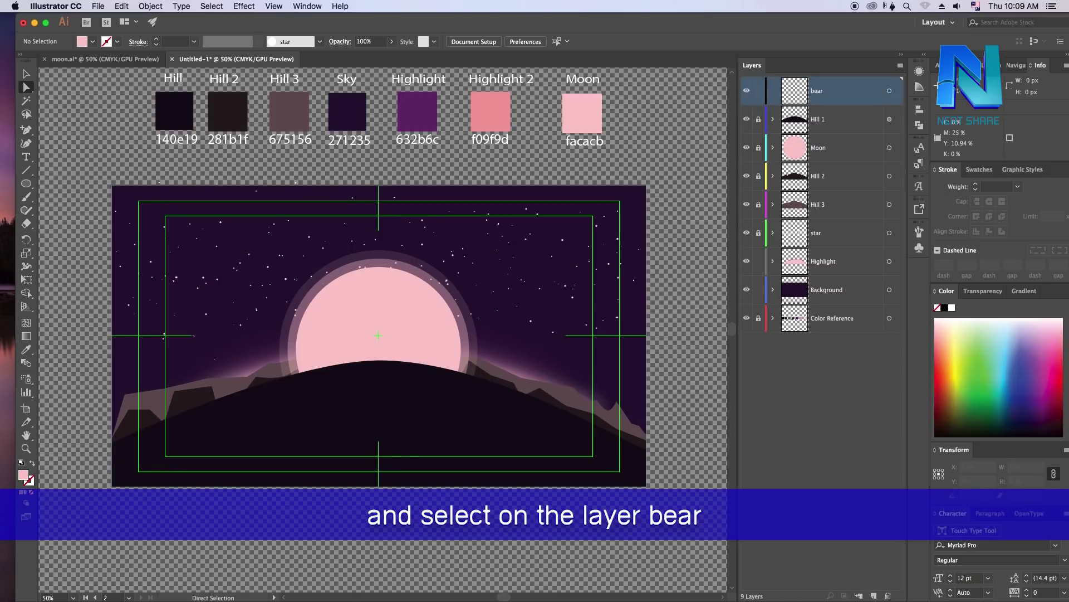
Place 1.jpg from the footage folder with the import options left unticked
{"action": "left_click", "coordinate": [98, 6]}
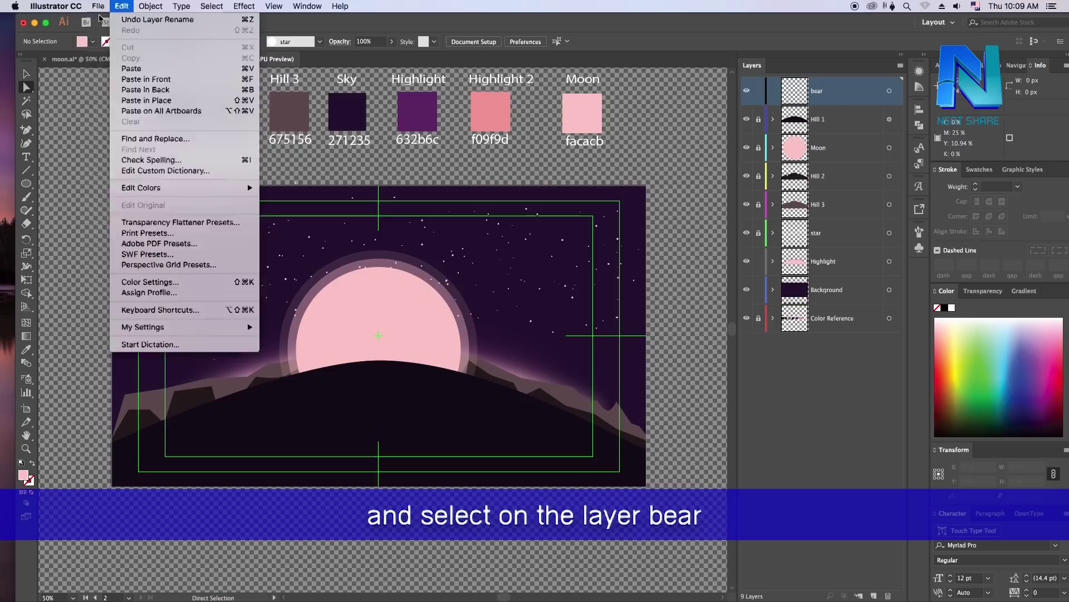
{"action": "left_click", "coordinate": [128, 174]}
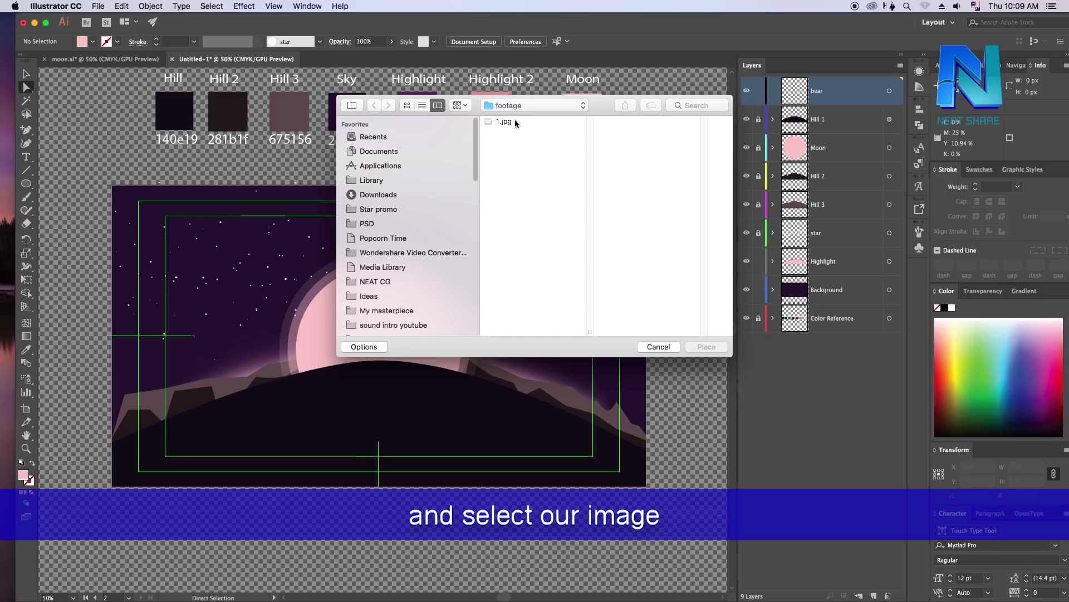
{"action": "left_click", "coordinate": [504, 121]}
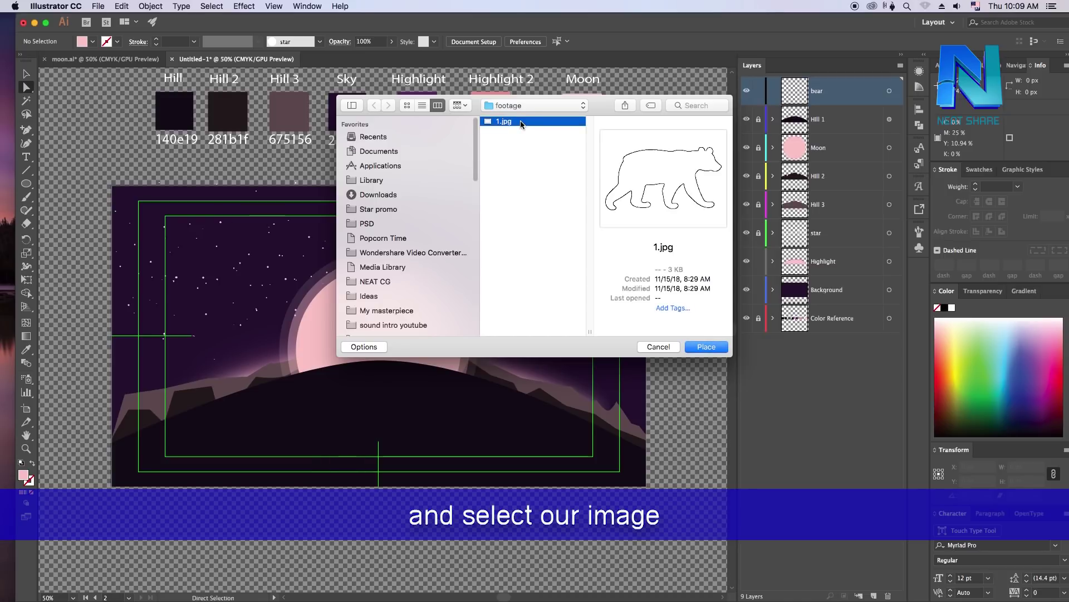
{"action": "left_click", "coordinate": [372, 347]}
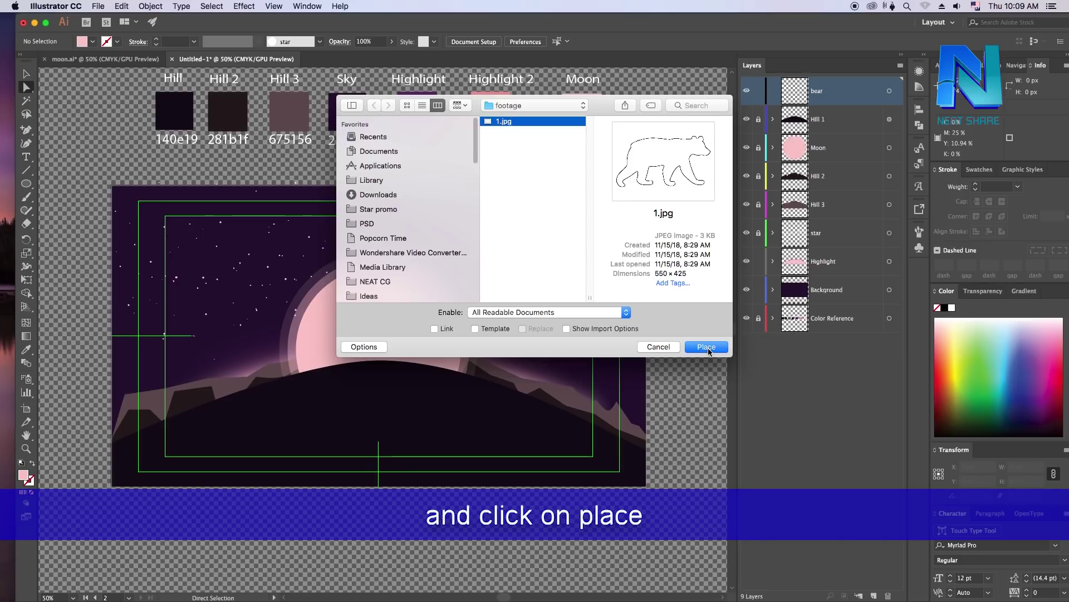
{"action": "left_click", "coordinate": [706, 346]}
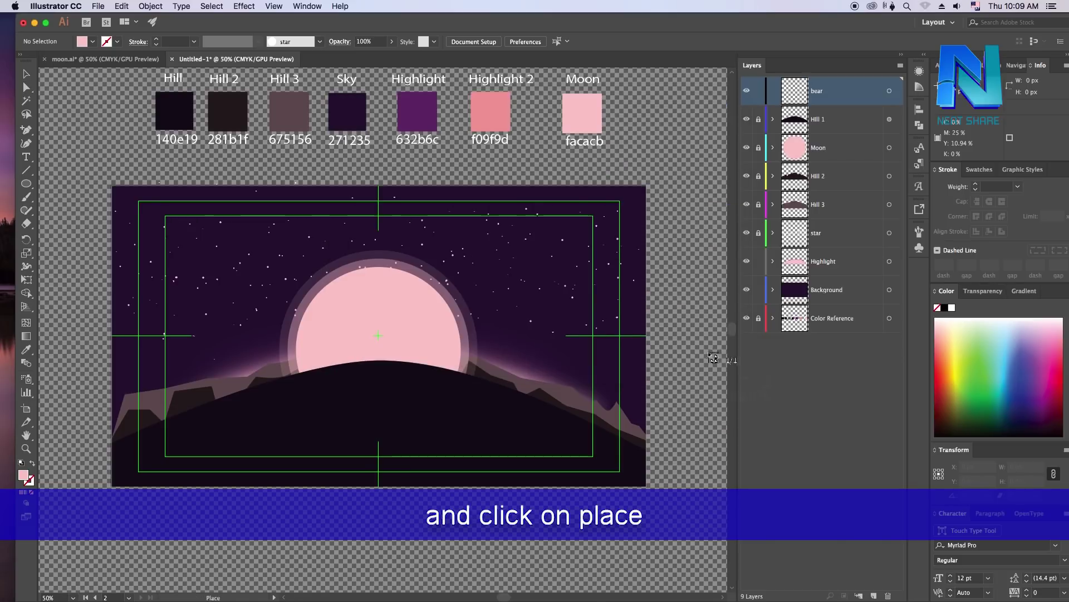
Drop 1.jpg on the artboard, then Image Trace and Expand it on the bear layer
{"action": "left_click", "coordinate": [304, 279]}
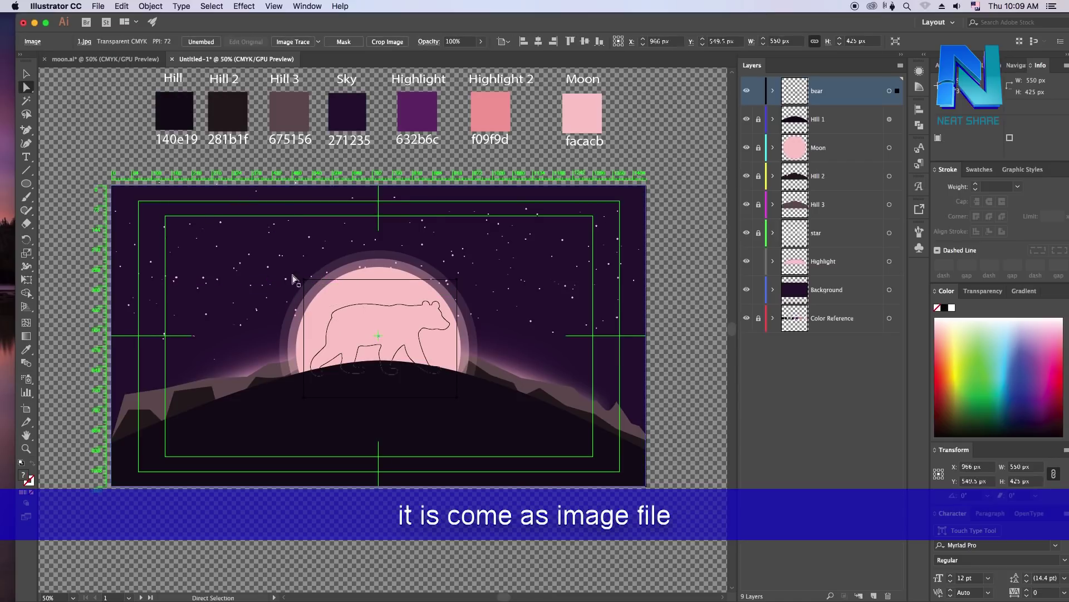
{"action": "left_click", "coordinate": [773, 91]}
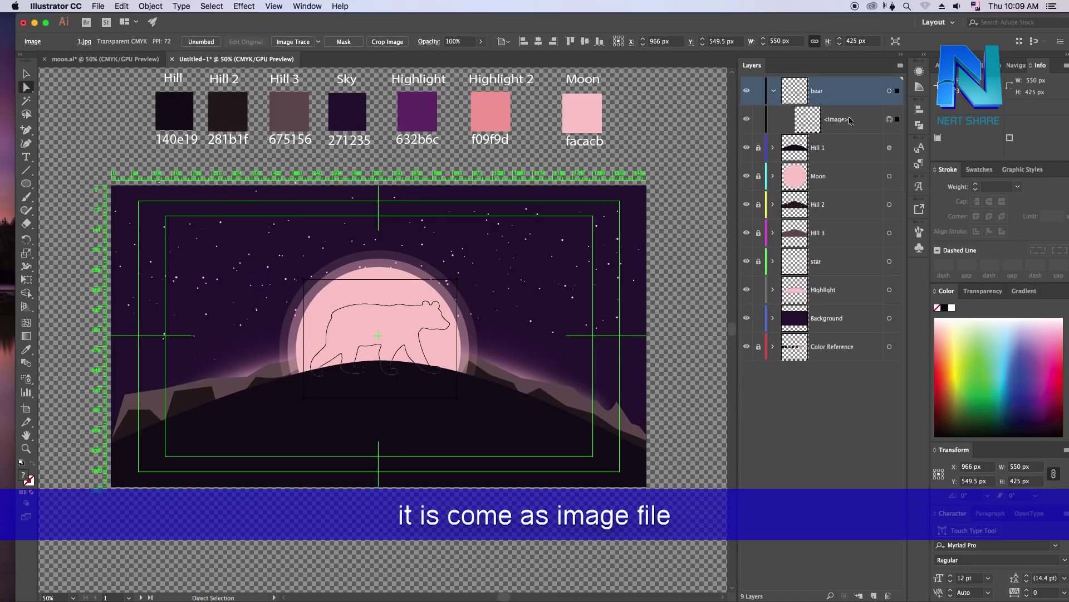
{"action": "left_click", "coordinate": [844, 122]}
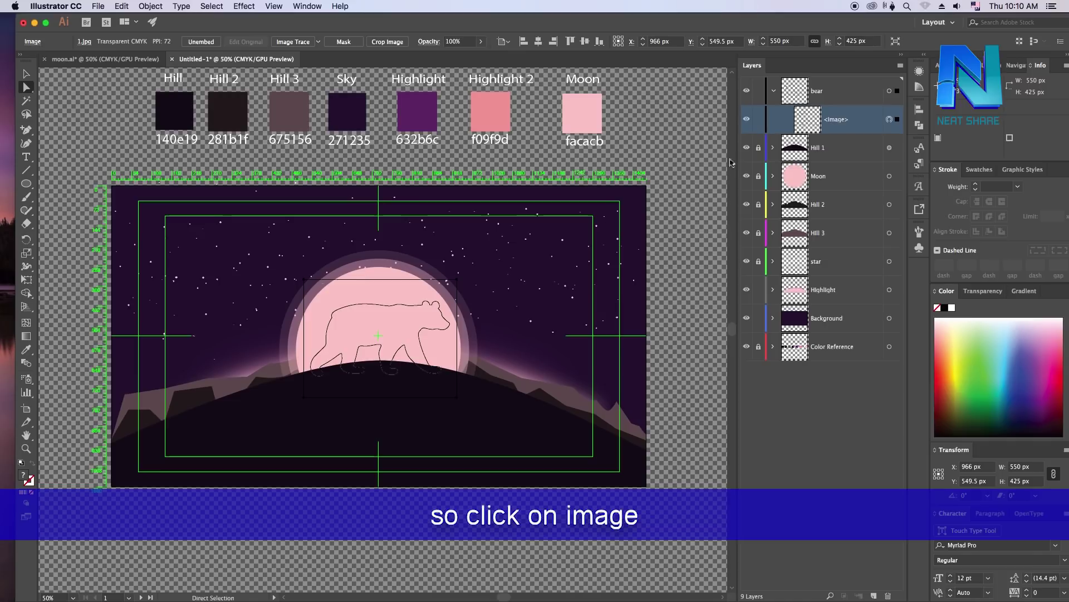
{"action": "left_click", "coordinate": [293, 43]}
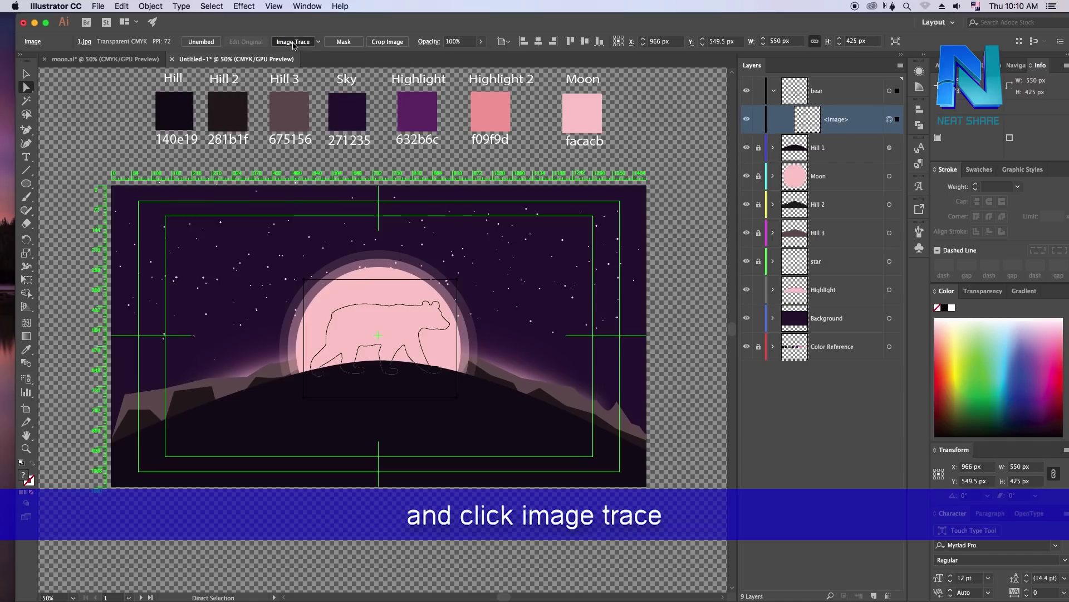
{"action": "left_click", "coordinate": [830, 118]}
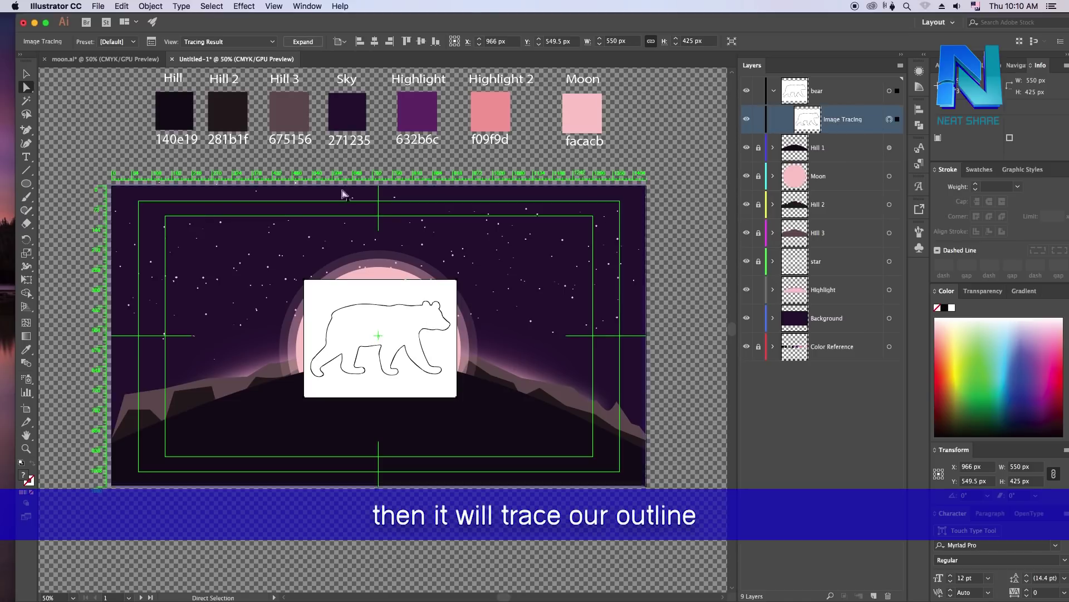
{"action": "left_click", "coordinate": [302, 42]}
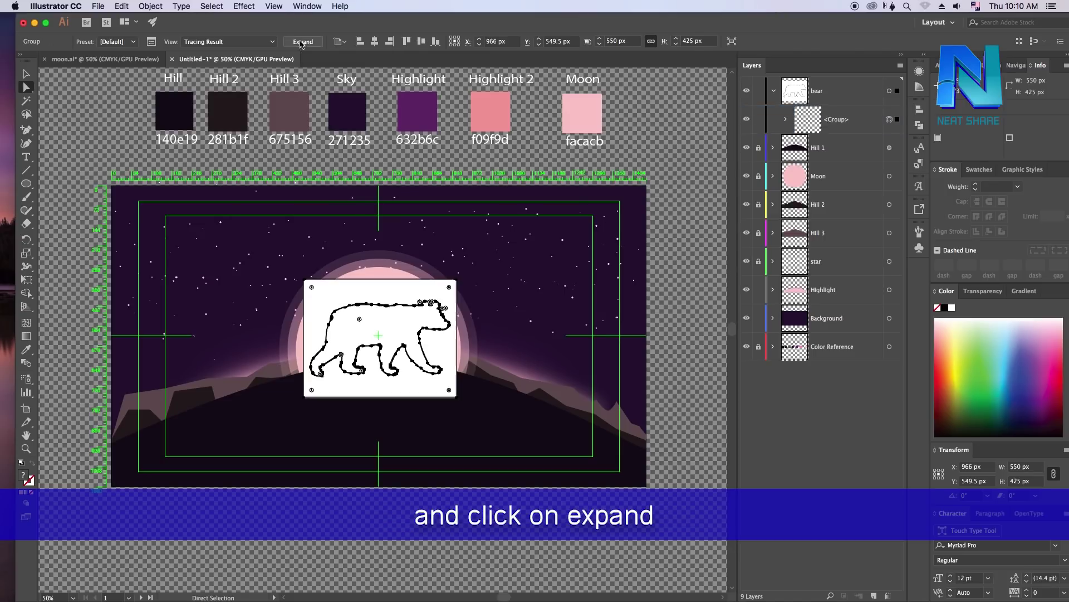
Open the expanded bear group and inspect its outline and compound path pieces
{"action": "left_click", "coordinate": [816, 125]}
{"action": "left_click", "coordinate": [786, 120]}
{"action": "left_click", "coordinate": [856, 150]}
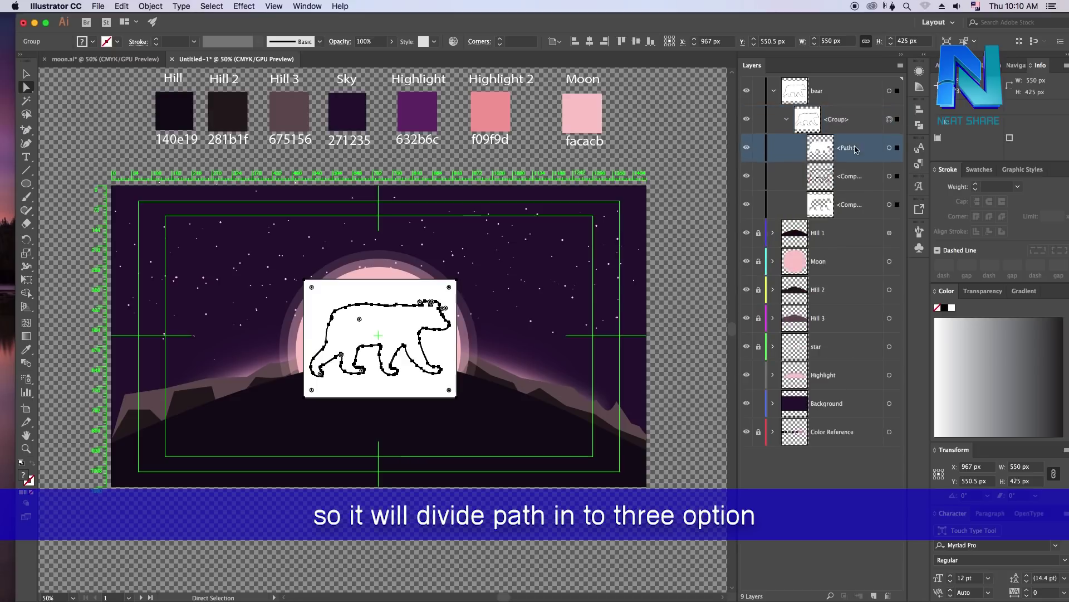
{"action": "left_click", "coordinate": [859, 178]}
{"action": "left_click", "coordinate": [856, 206]}
{"action": "left_click", "coordinate": [855, 148]}
Toggle visibility of each bear compound path to compare the outline and the fill
{"action": "left_click", "coordinate": [749, 148]}
{"action": "left_click", "coordinate": [747, 176]}
{"action": "left_click", "coordinate": [747, 176]}
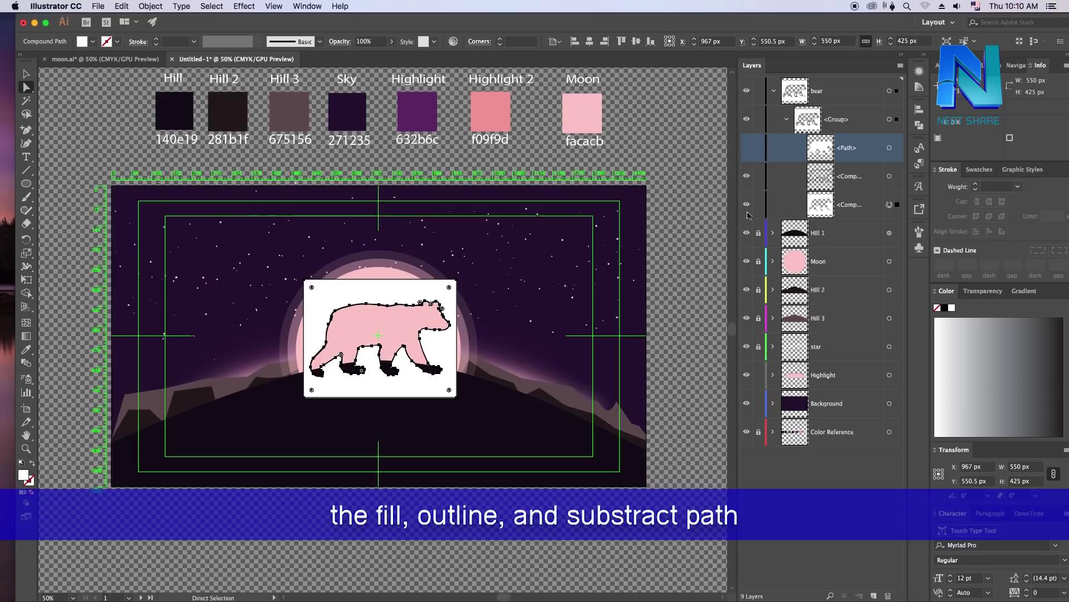
{"action": "left_click", "coordinate": [747, 205]}
{"action": "left_click", "coordinate": [747, 147]}
{"action": "left_click", "coordinate": [747, 204]}
{"action": "left_click", "coordinate": [747, 176]}
{"action": "left_click", "coordinate": [747, 148]}
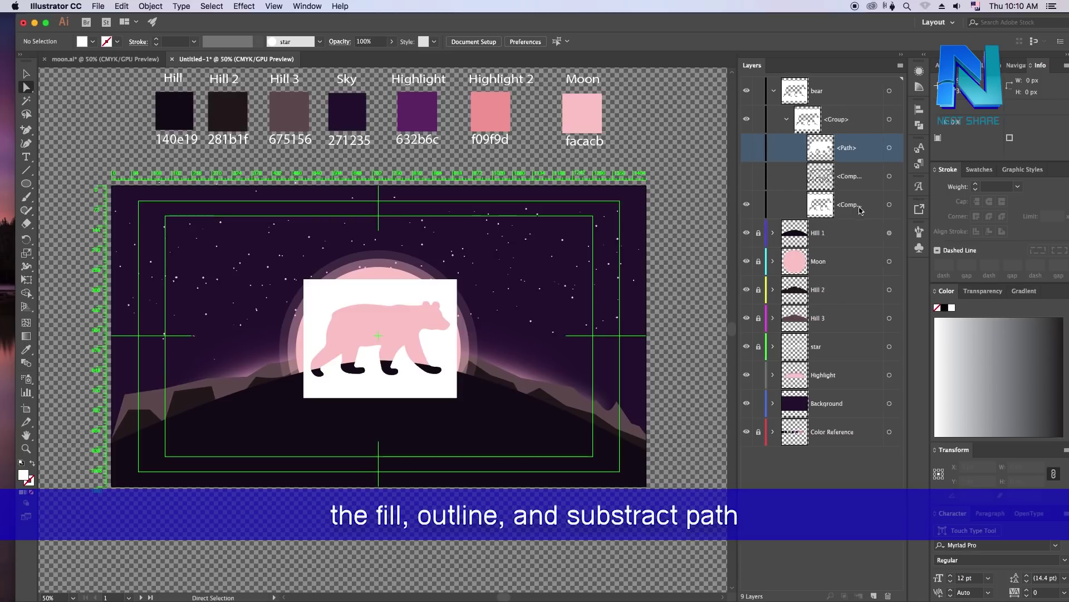
{"action": "left_click", "coordinate": [747, 176]}
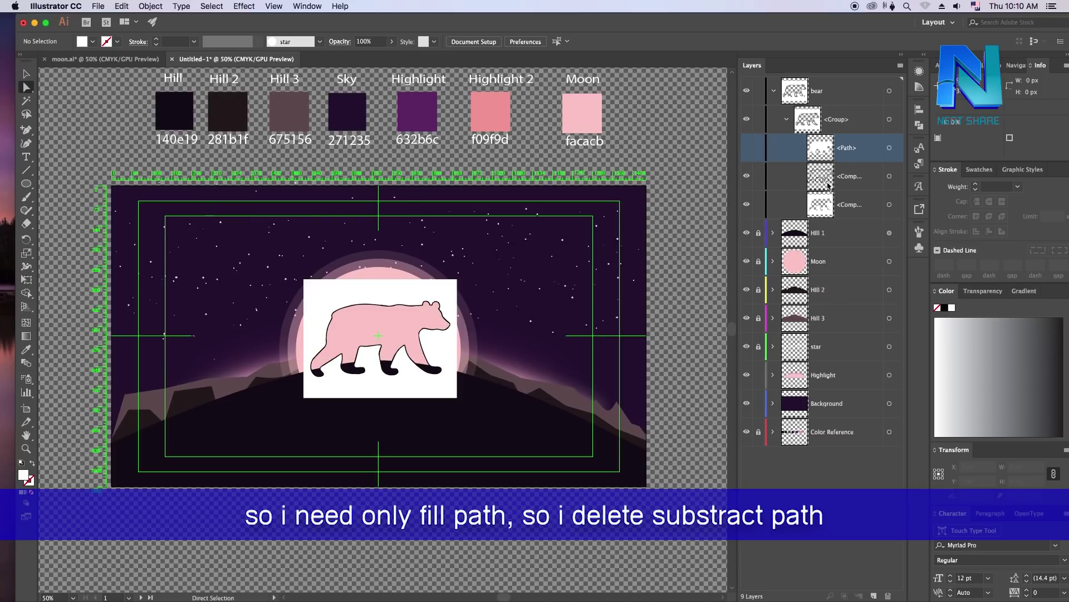
{"action": "left_click", "coordinate": [747, 148]}
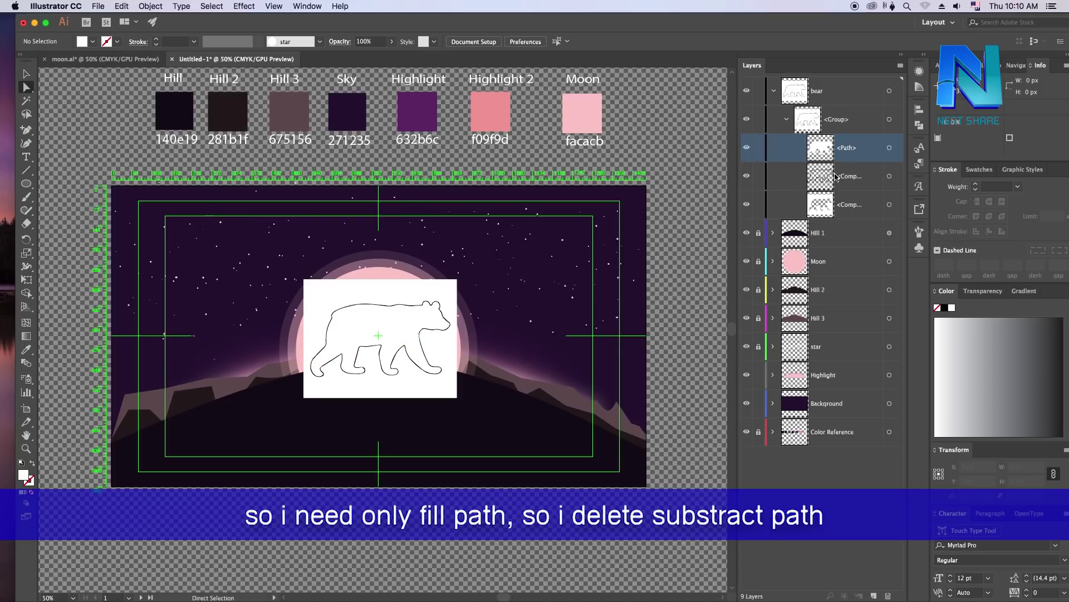
{"action": "left_click", "coordinate": [846, 217]}
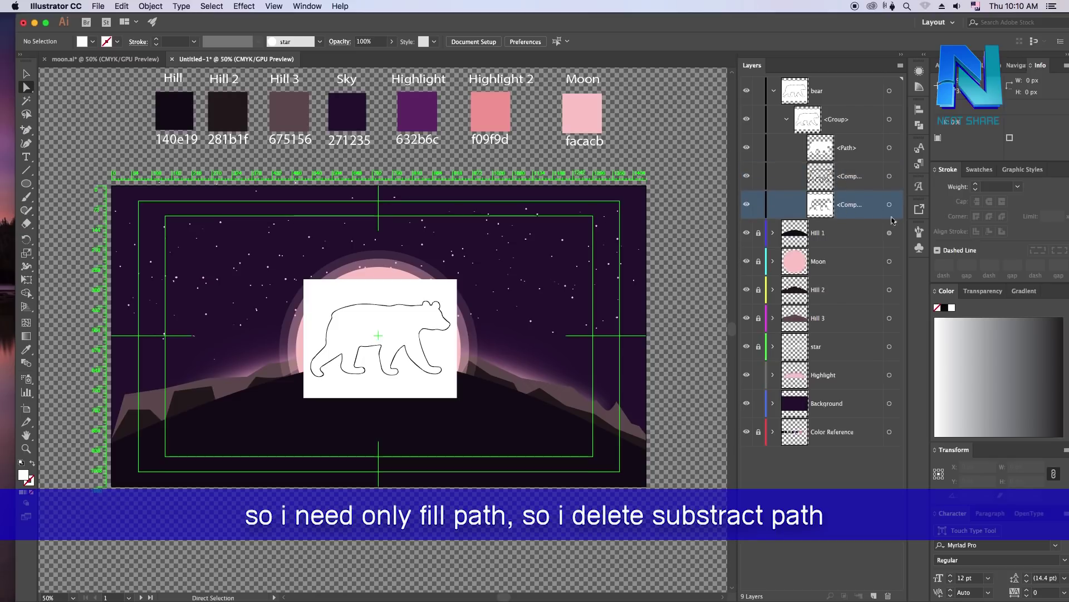
Delete the unneeded compound path and hide the outline, leaving the bear fill selected
{"action": "left_click_drag", "start_coordinate": [843, 207], "coordinate": [886, 486]}
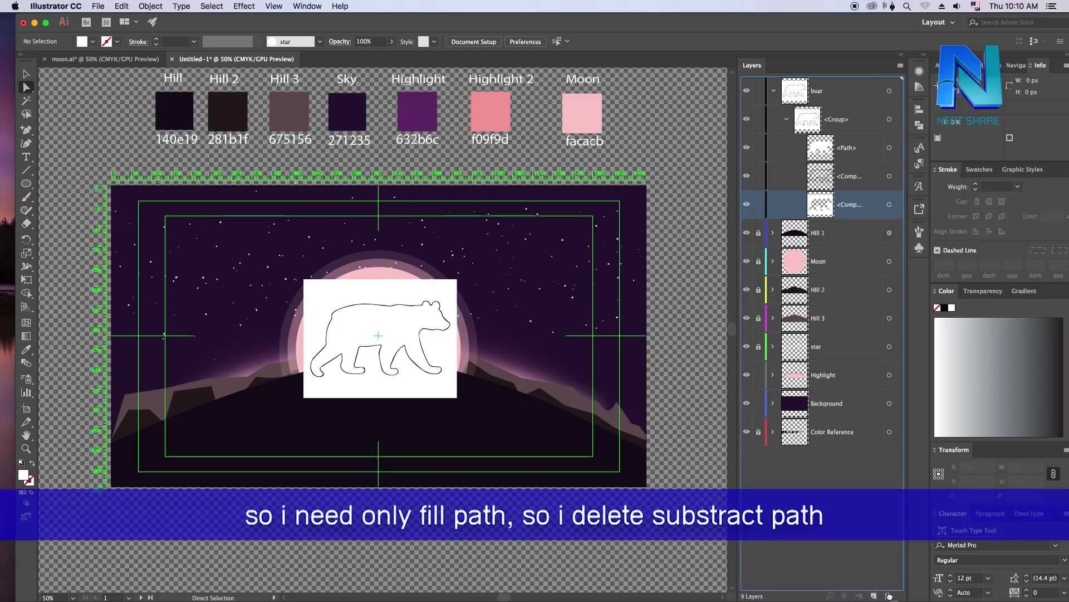
{"action": "left_click_drag", "start_coordinate": [890, 595], "coordinate": [887, 597]}
{"action": "left_click", "coordinate": [777, 187]}
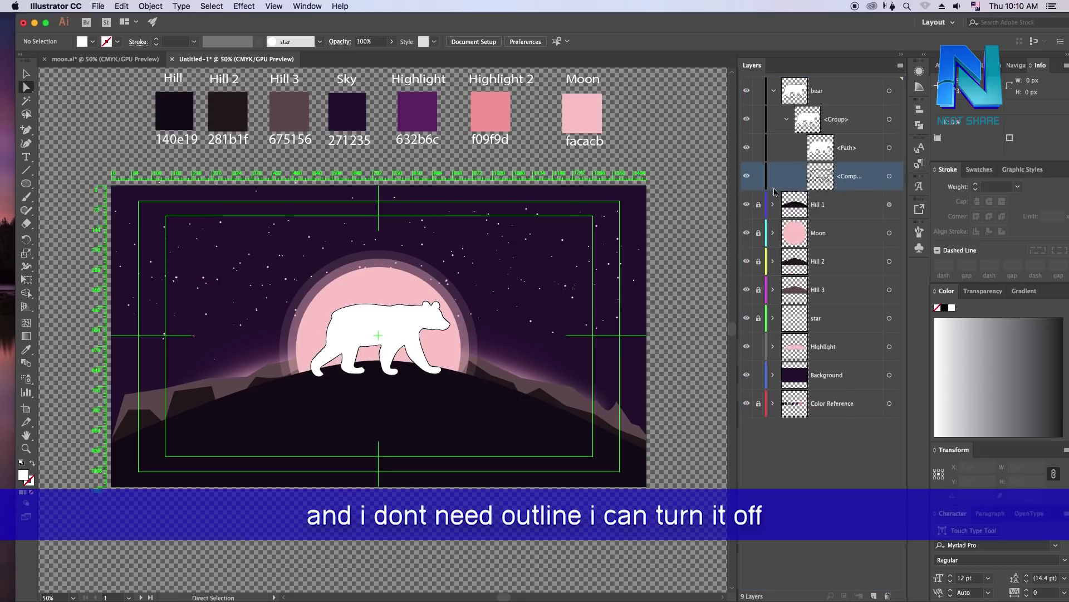
{"action": "left_click", "coordinate": [746, 178]}
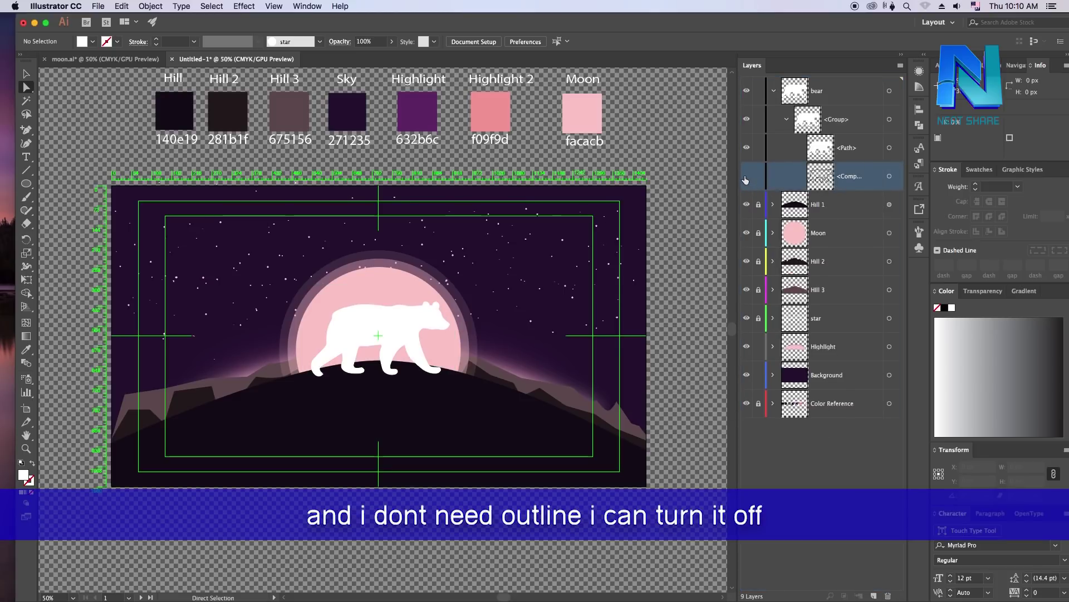
{"action": "left_click", "coordinate": [832, 149]}
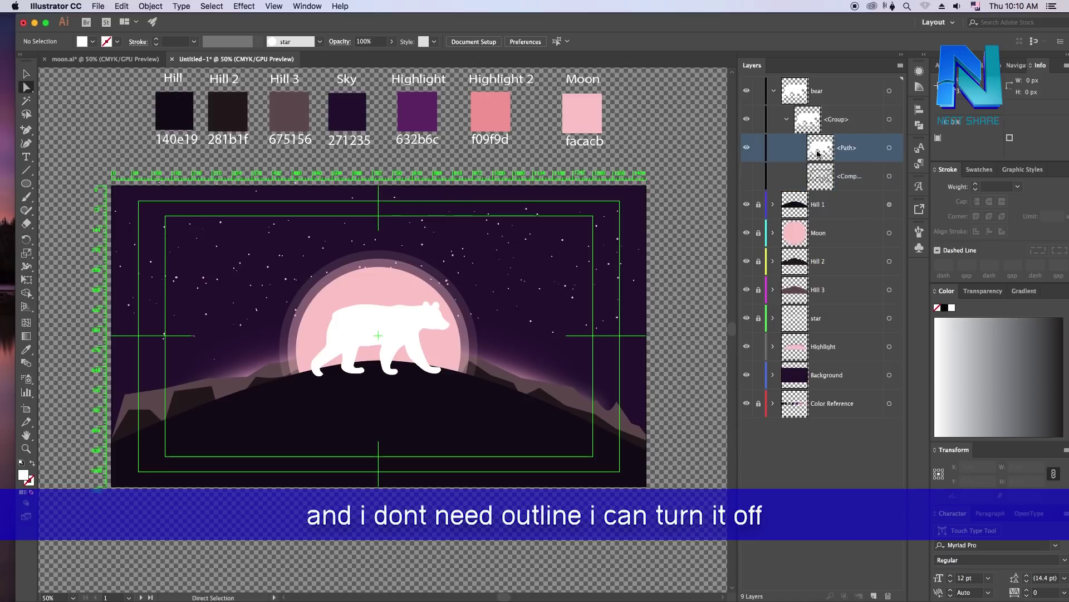
{"action": "left_click", "coordinate": [834, 177]}
{"action": "left_click", "coordinate": [747, 177]}
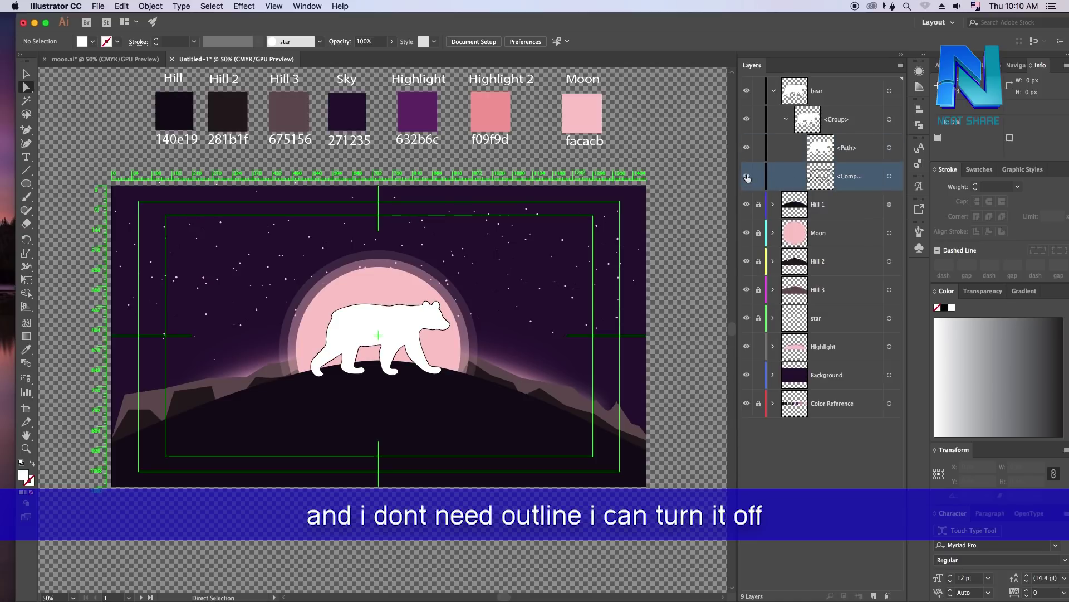
{"action": "left_click", "coordinate": [747, 178]}
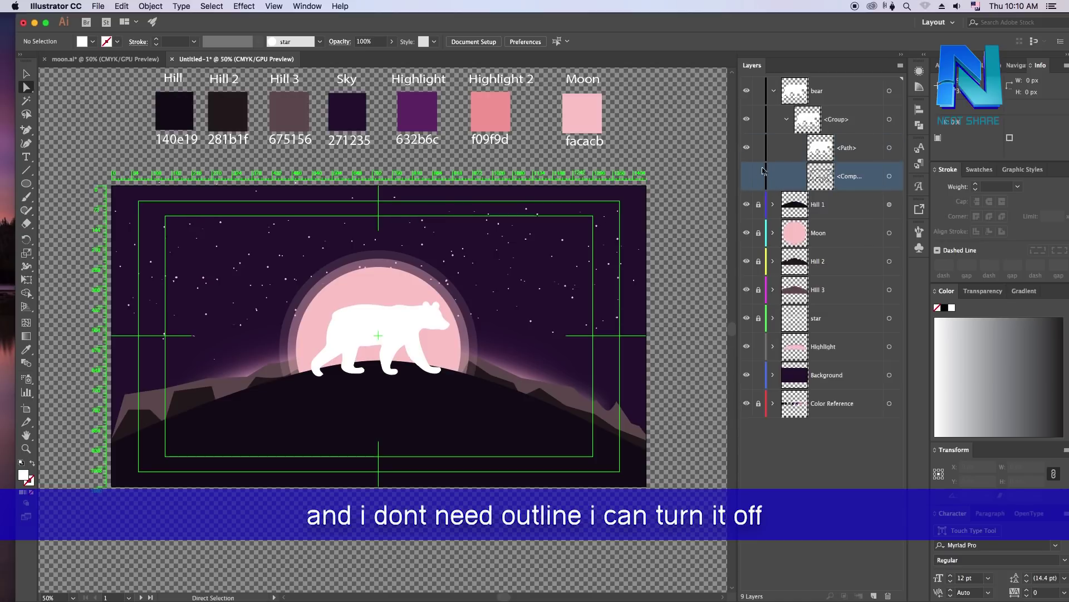
{"action": "left_click", "coordinate": [834, 150]}
{"action": "left_click", "coordinate": [890, 147]}
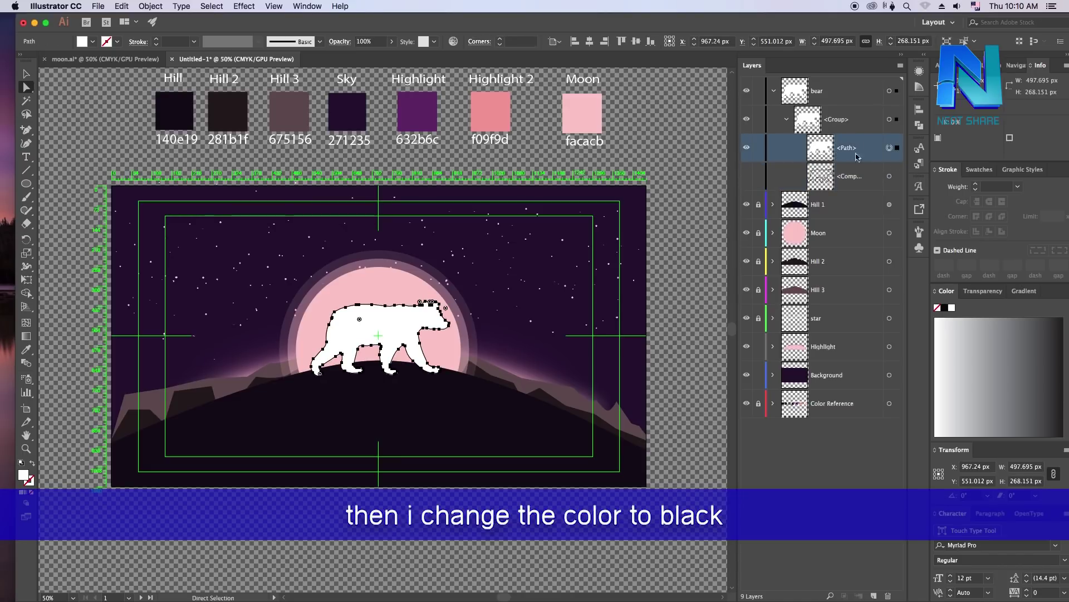
Fill the bear silhouette with black (000000)
{"action": "double_click", "coordinate": [23, 475]}
{"action": "type", "text": "000000"}
{"action": "left_click", "coordinate": [798, 244]}
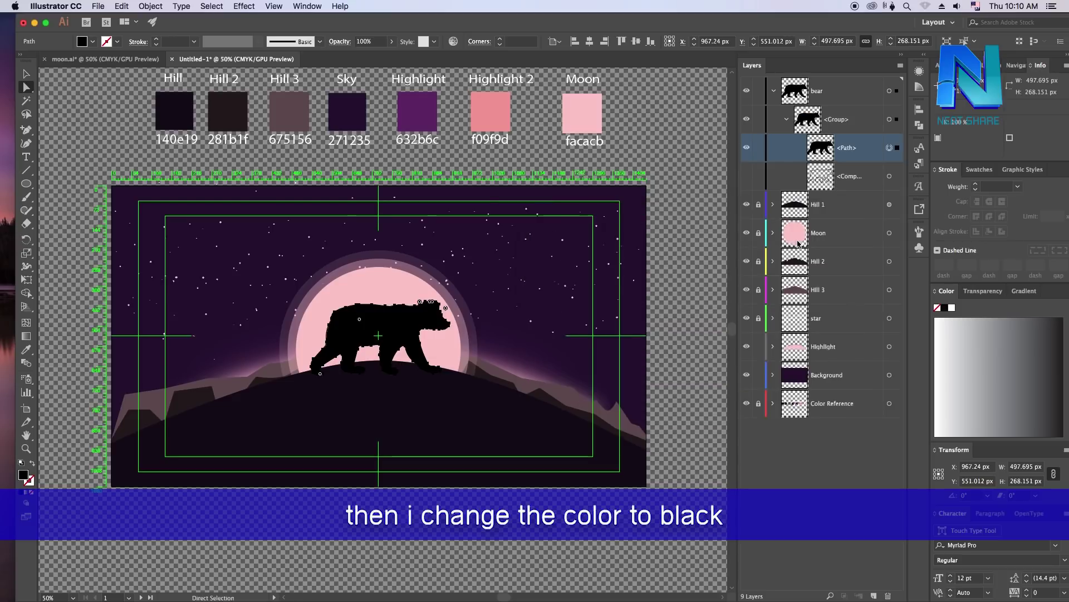
{"action": "left_click", "coordinate": [26, 74]}
{"action": "left_click", "coordinate": [453, 231]}
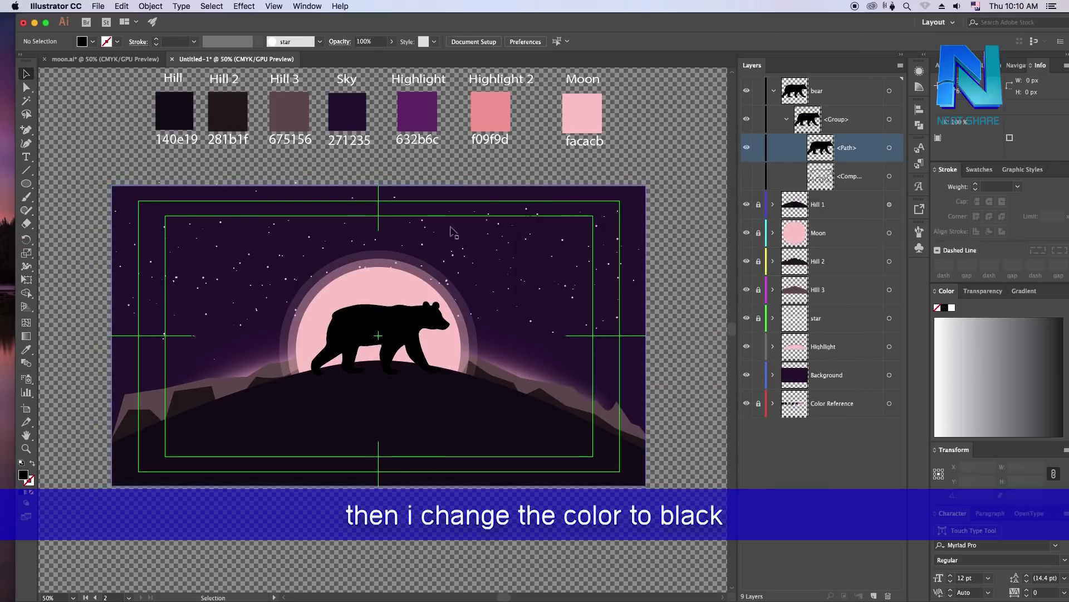
Scale the bear down proportionally onto the hilltop before the moon, then zoom in
{"action": "left_click", "coordinate": [891, 148]}
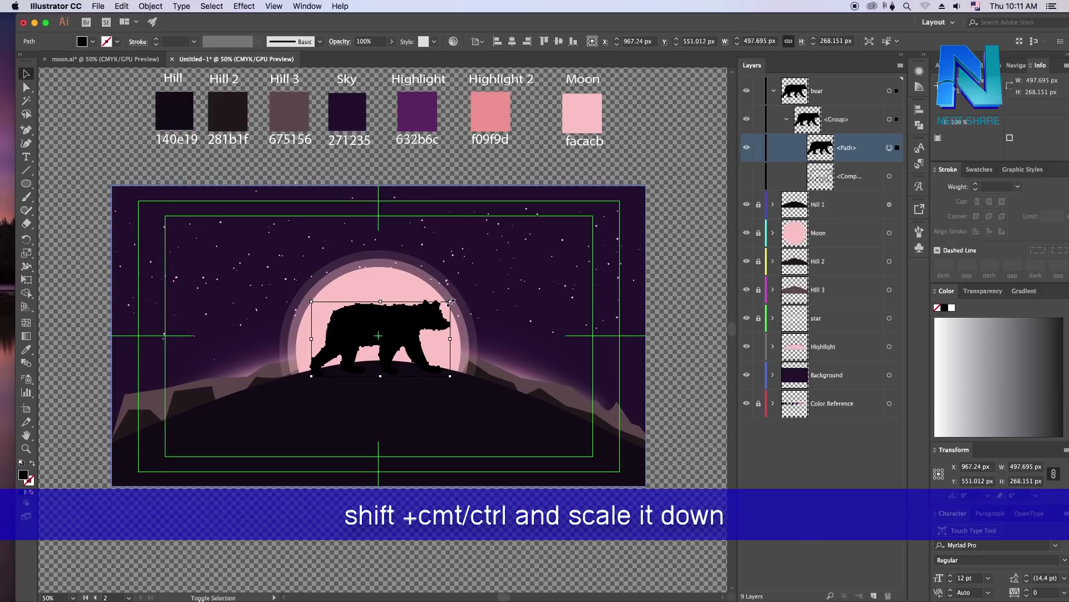
{"action": "left_click", "coordinate": [450, 310]}
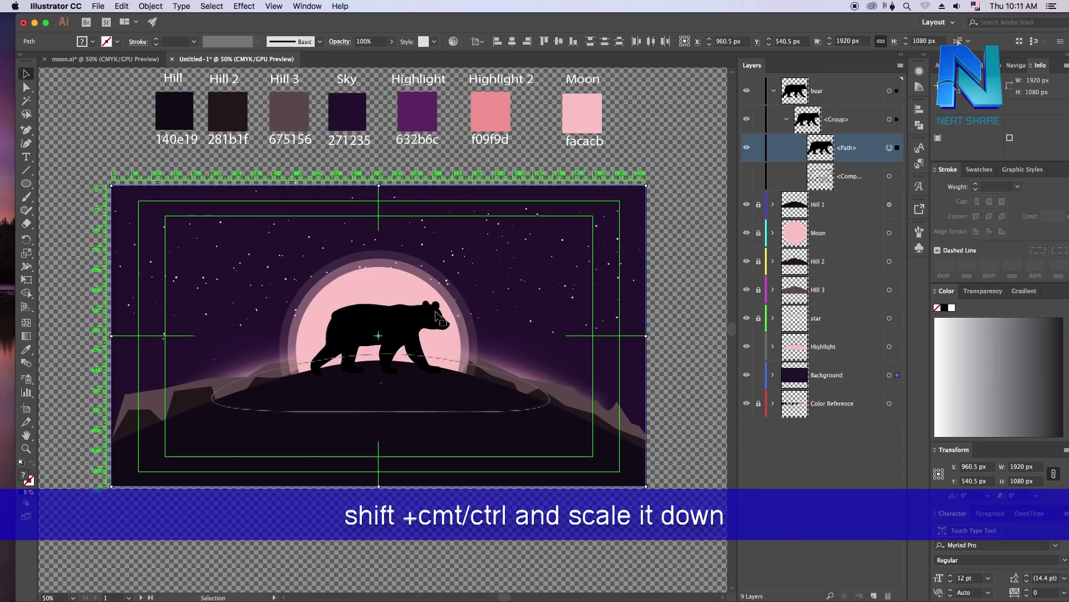
{"action": "left_click", "coordinate": [889, 148]}
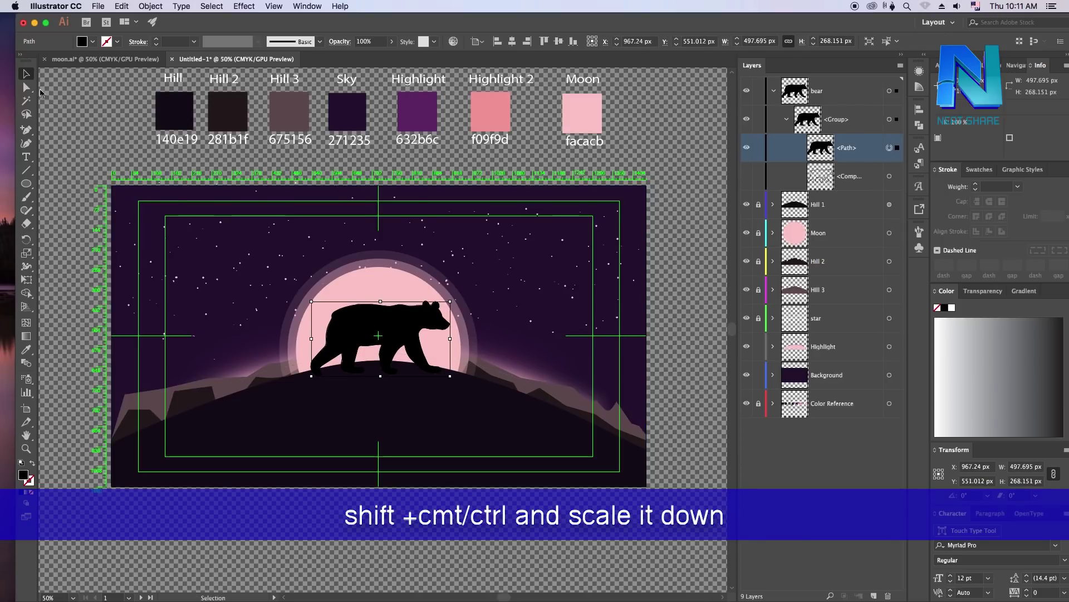
{"action": "left_click_drag", "start_coordinate": [451, 302], "coordinate": [403, 327]}
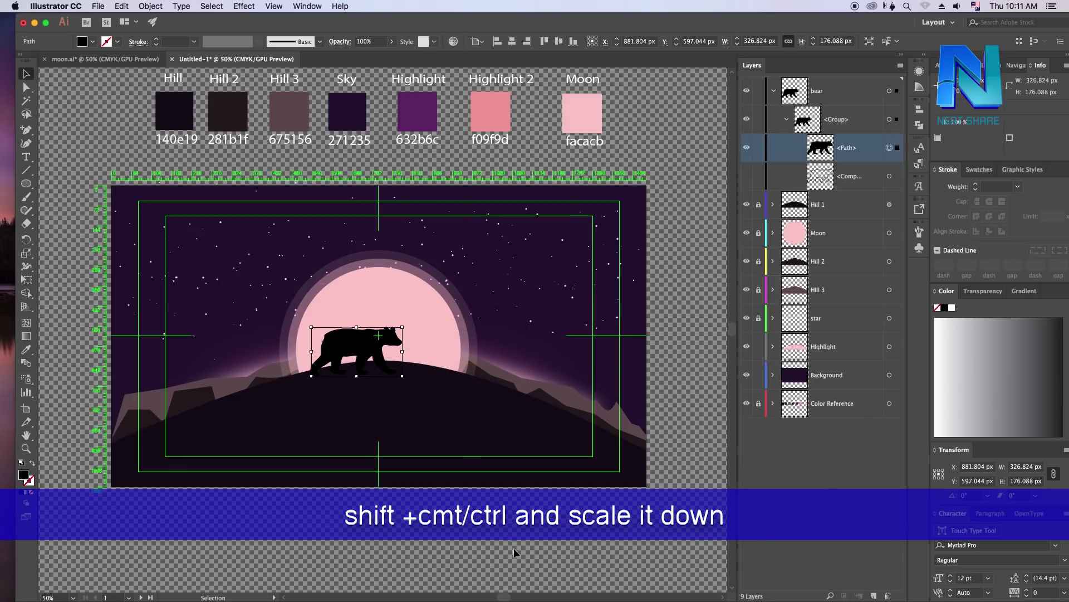
{"action": "key", "text": "ctrl+shift+a"}
{"action": "key", "text": "ctrl+1"}
Move the black bear toward the centre of the hilltop
{"action": "key", "text": "v"}
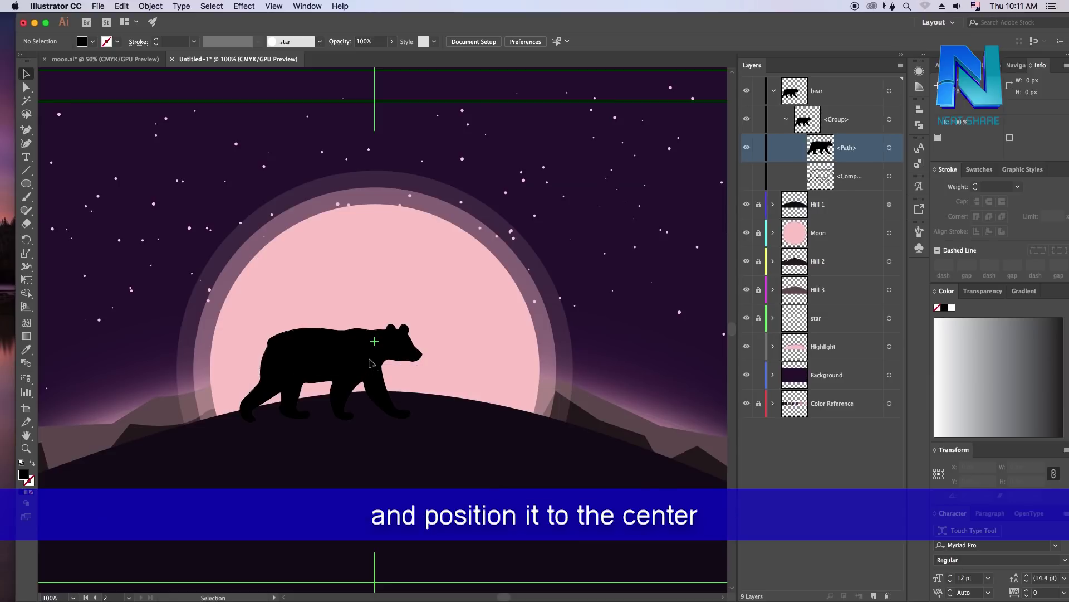
{"action": "left_click", "coordinate": [375, 346]}
{"action": "left_click_drag", "start_coordinate": [374, 346], "coordinate": [414, 341]}
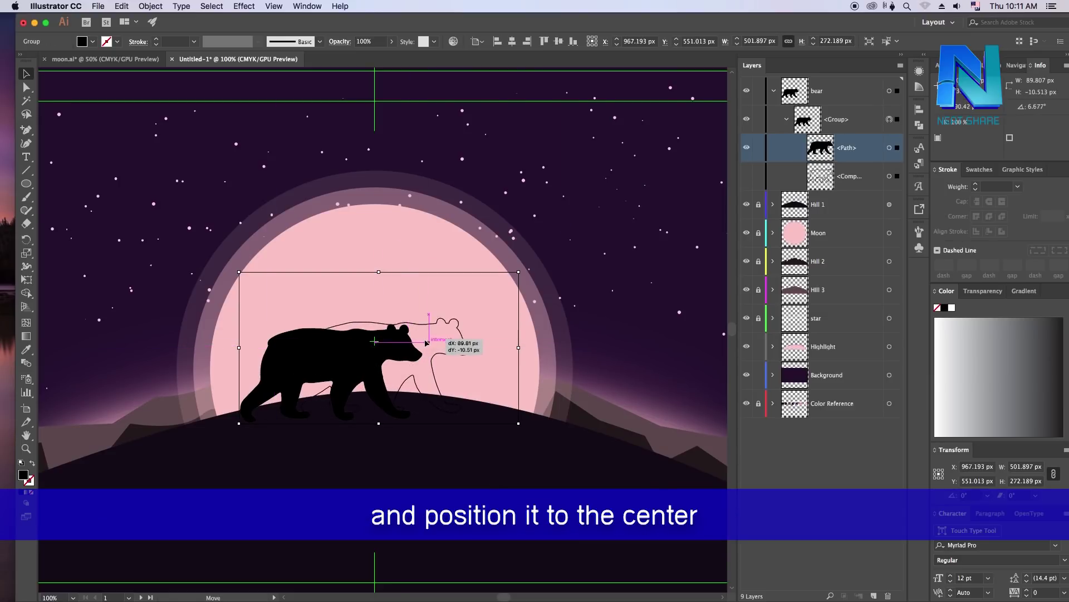
{"action": "left_click_drag", "start_coordinate": [414, 341], "coordinate": [410, 334]}
{"action": "key", "text": "a"}
{"action": "key", "text": "ctrl+minus"}
{"action": "key", "text": "ctrl+minus"}
{"action": "key", "text": "ctrl+minus"}
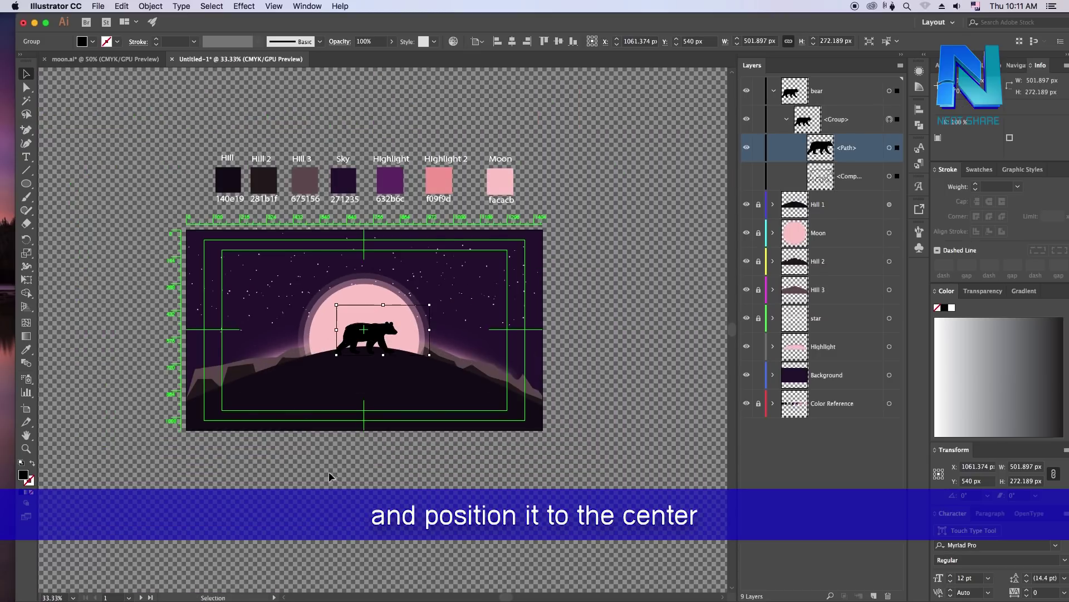
{"action": "key", "text": "v"}
{"action": "key", "text": "ctrl+shift+a"}
Shrink the bear further against the pink moon and review the scene
{"action": "left_click", "coordinate": [889, 148]}
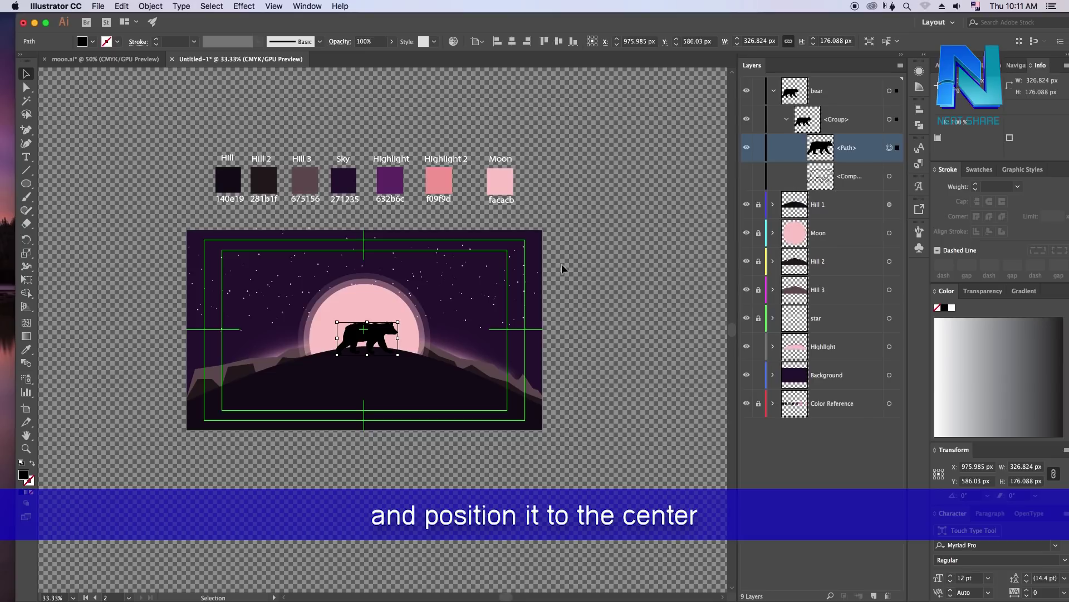
{"action": "left_click_drag", "start_coordinate": [399, 320], "coordinate": [431, 359]}
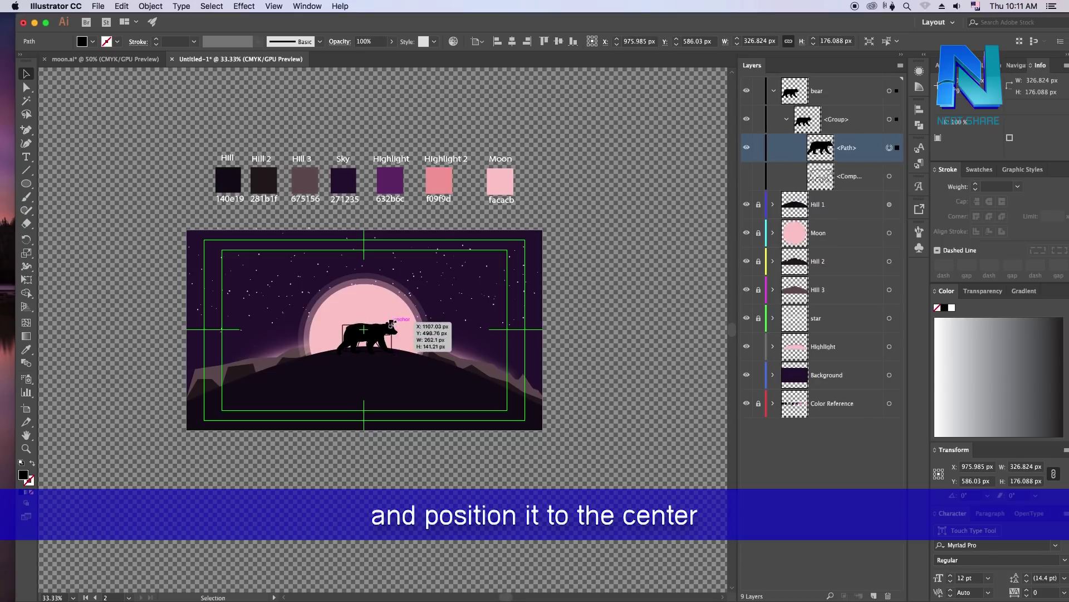
{"action": "key", "text": "ctrl+shift+a"}
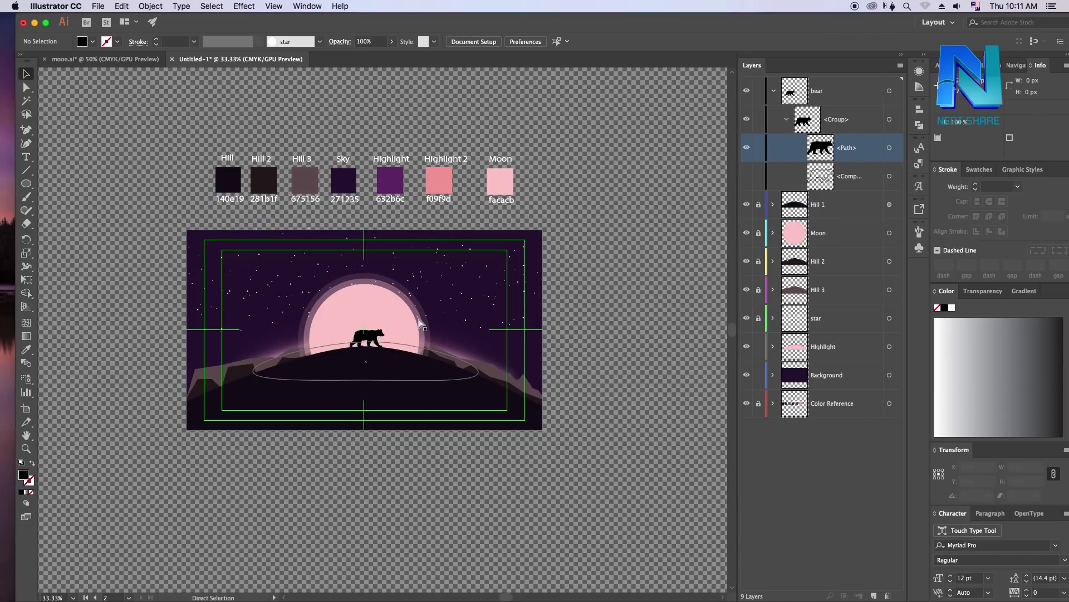
{"action": "key", "text": "ctrl+1"}
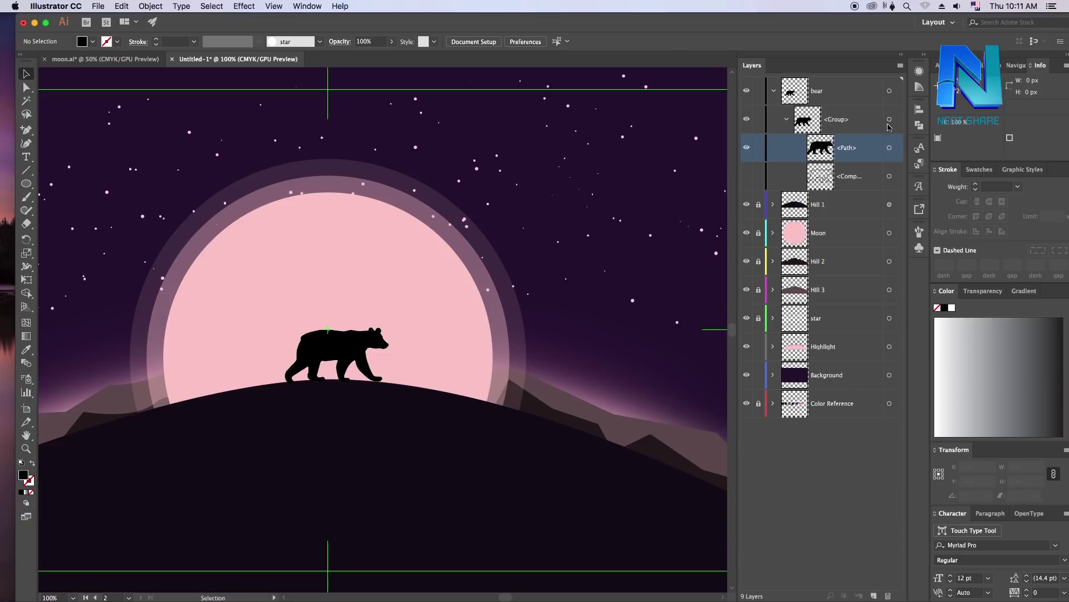
{"action": "left_click", "coordinate": [345, 357]}
{"action": "key", "text": "ctrl+minus"}
{"action": "key", "text": "ctrl+shift+a"}
{"action": "key", "text": "ctrl+minus"}
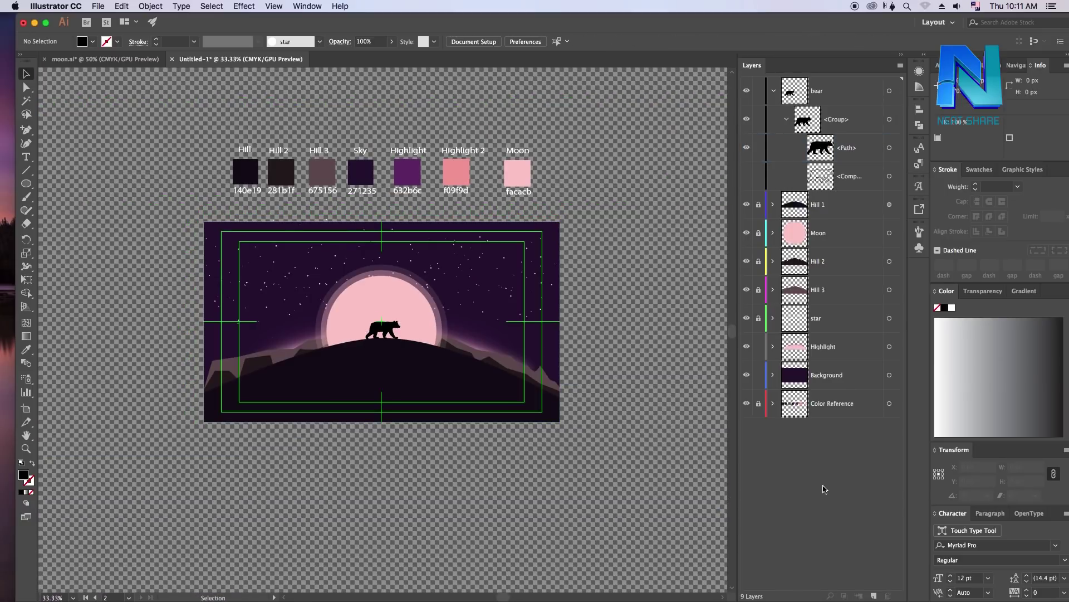
{"action": "key", "text": "ctrl+plus"}
{"action": "mouse_move", "coordinate": [490, 436]}
{"action": "left_mouse_down"}
{"action": "mouse_move", "coordinate": [488, 416]}
{"action": "mouse_move", "coordinate": [499, 428]}
{"action": "left_mouse_up"}
{"action": "left_click", "coordinate": [773, 346]}
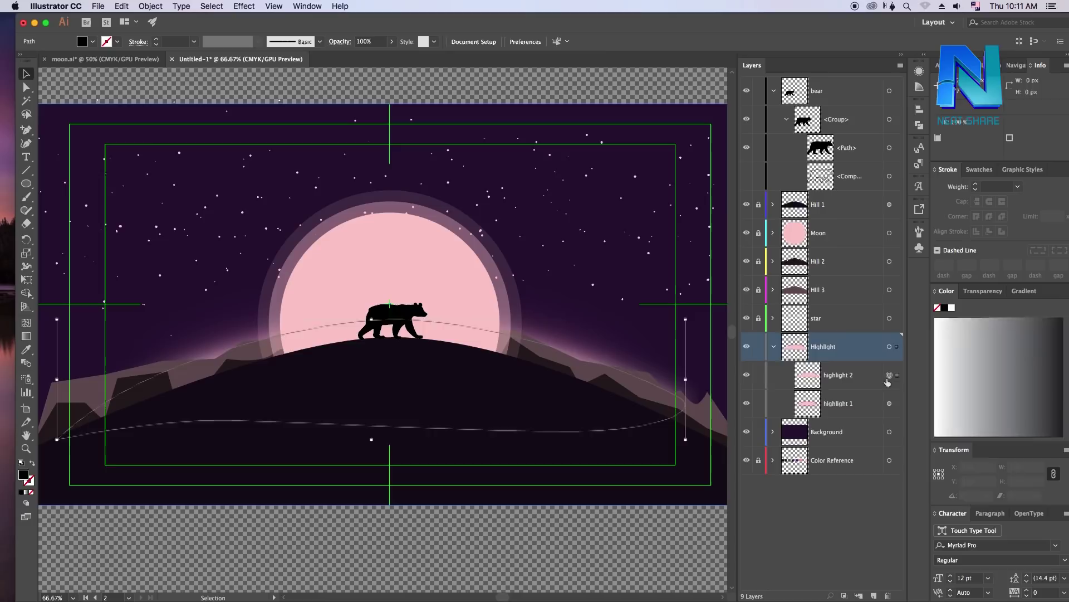
{"action": "key", "text": "ctrl+minus"}
{"action": "key", "text": "ctrl+minus"}
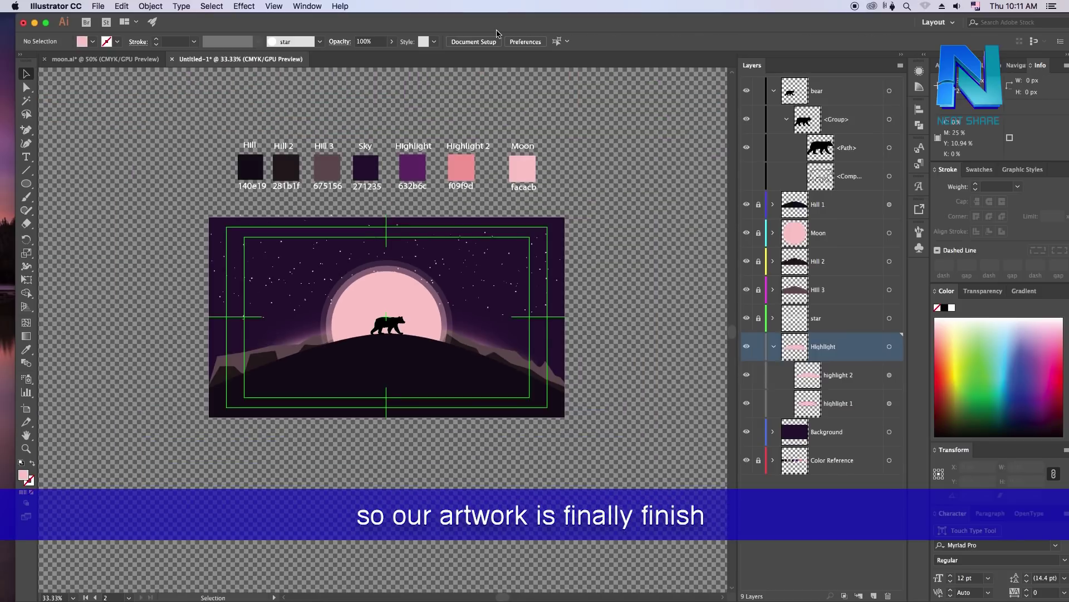
{"action": "key", "text": "ctrl+plus"}
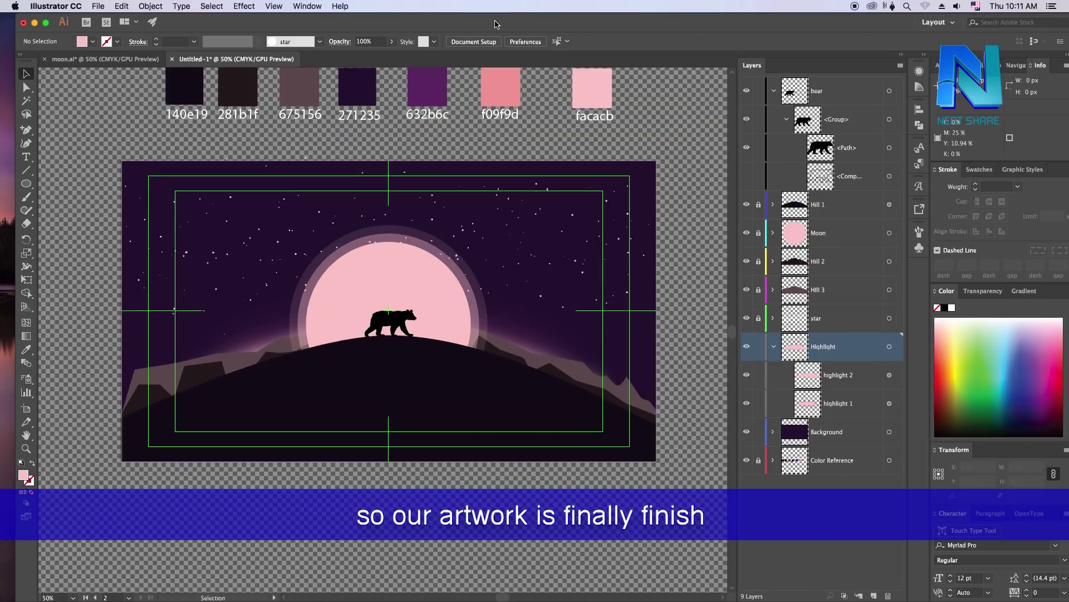
{"action": "scroll", "coordinate": [528, 459], "scroll_direction": "up", "scroll_amount": 1}
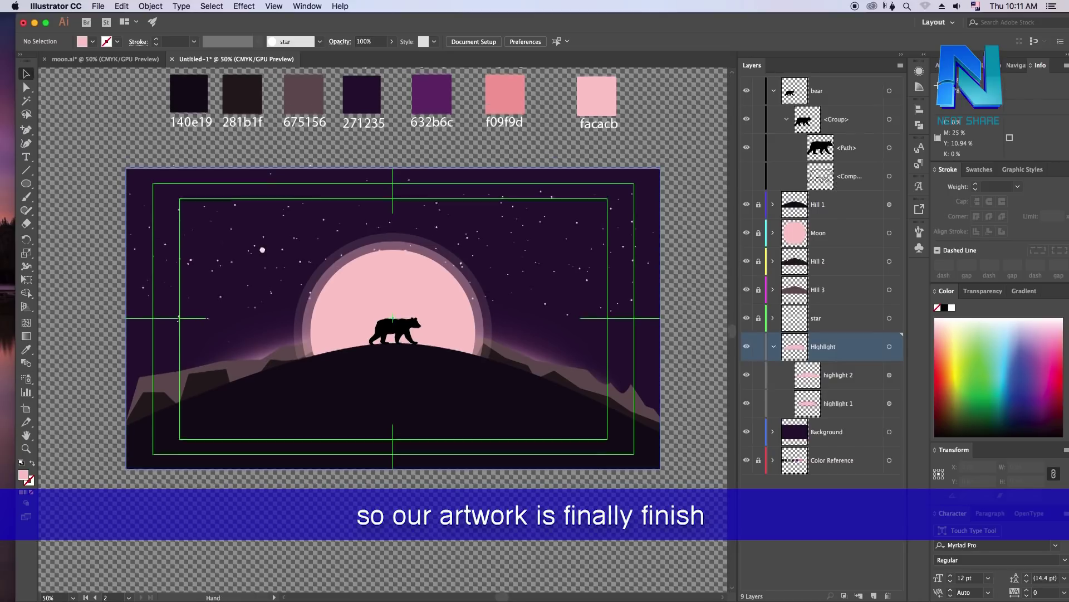